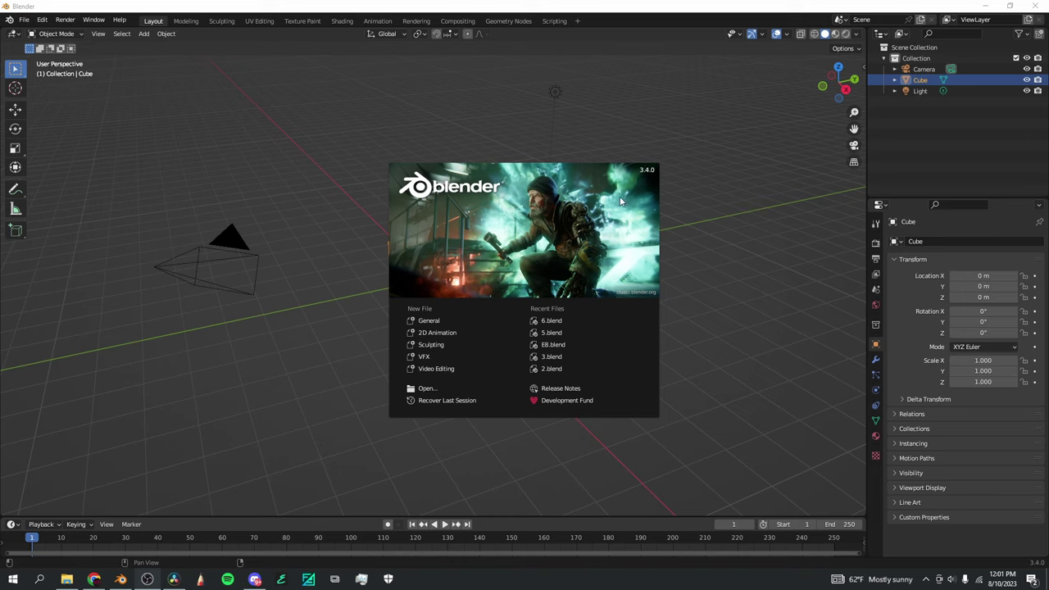
Start a new General file and replace the default cube with a newly added cube mesh
click(427, 322)
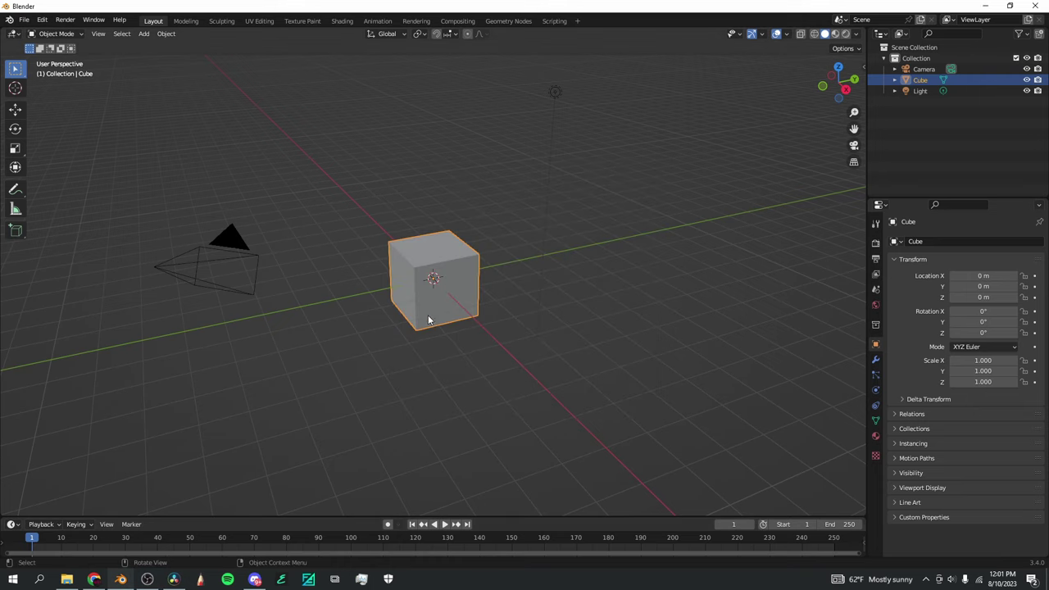
key(x)
click(429, 279)
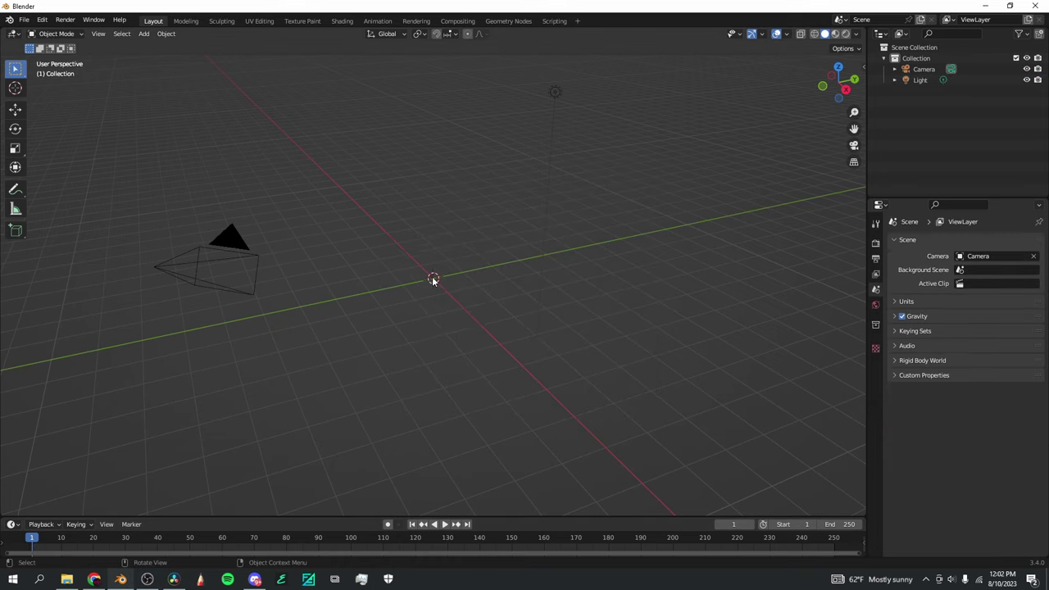
key(shift+a)
mouse_move(432, 277)
click(492, 289)
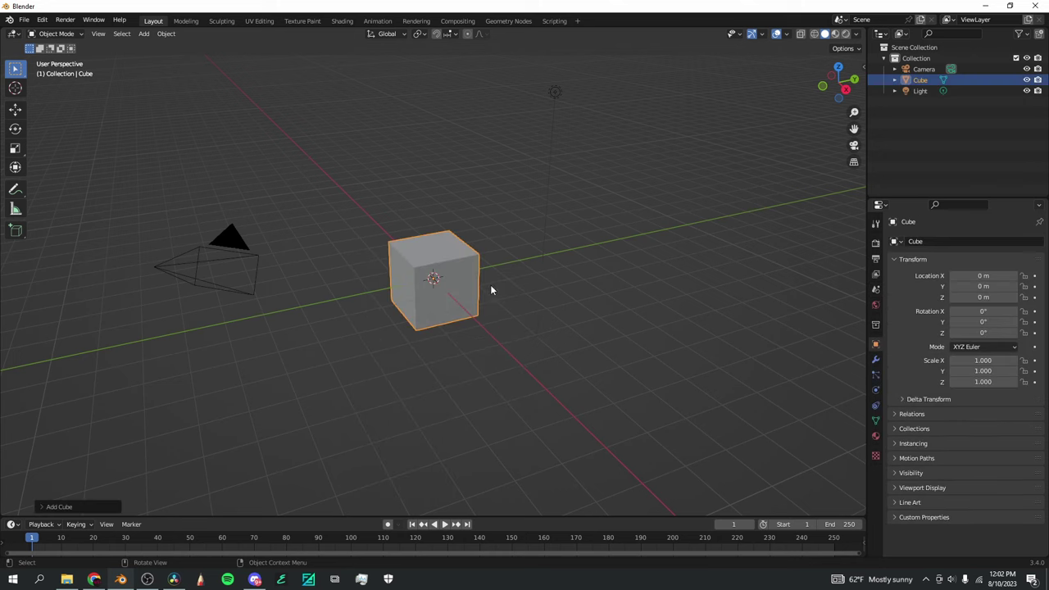
In the right orthographic view, raise the cube along Z by about 1 m so its base sits on the ground line
click(845, 88)
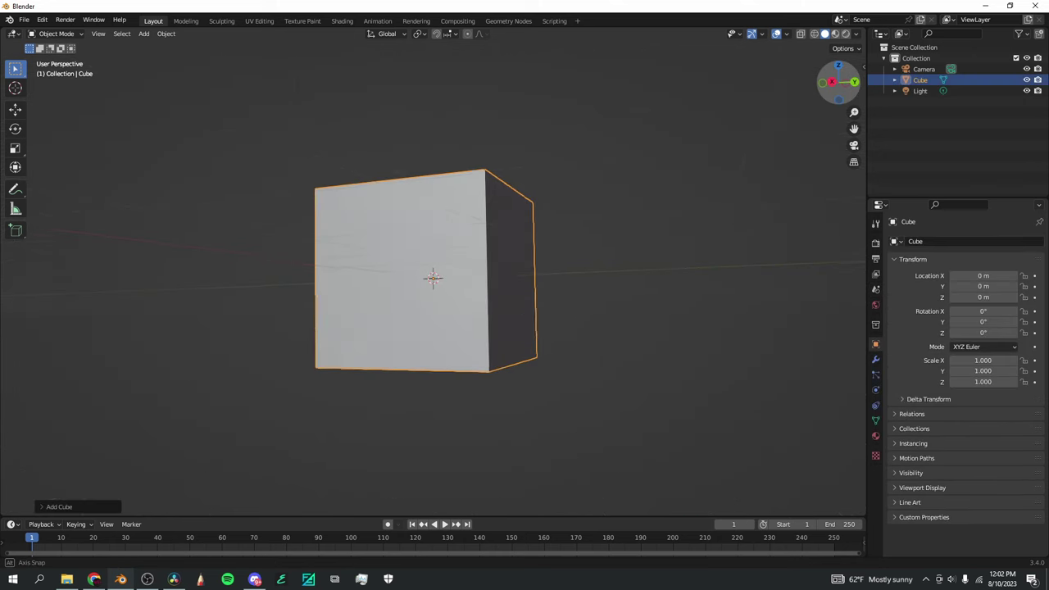
scroll(492, 210, up, 5)
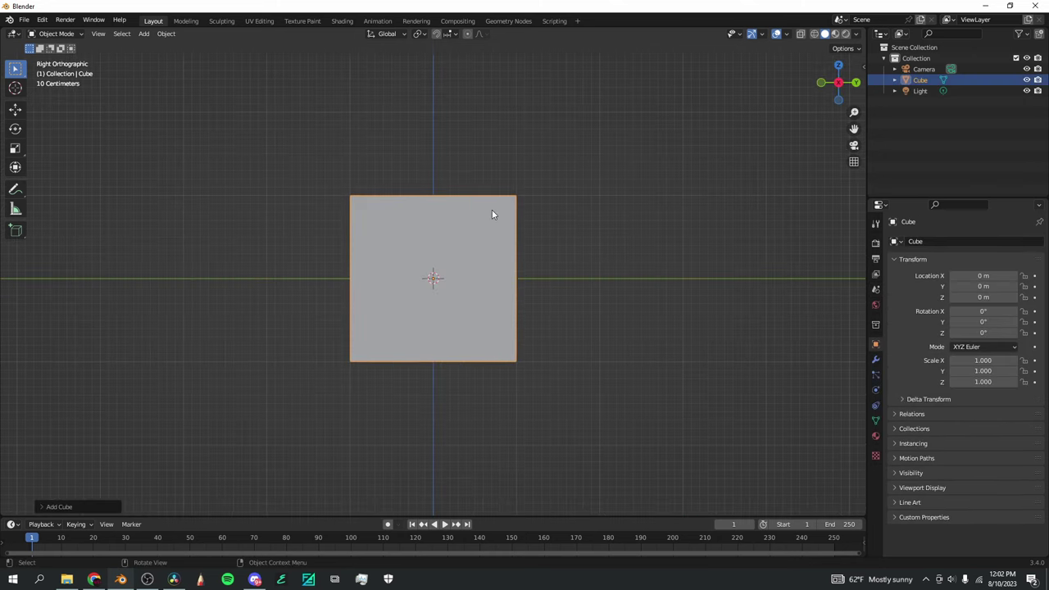
drag(837, 87, 865, 97)
click(844, 90)
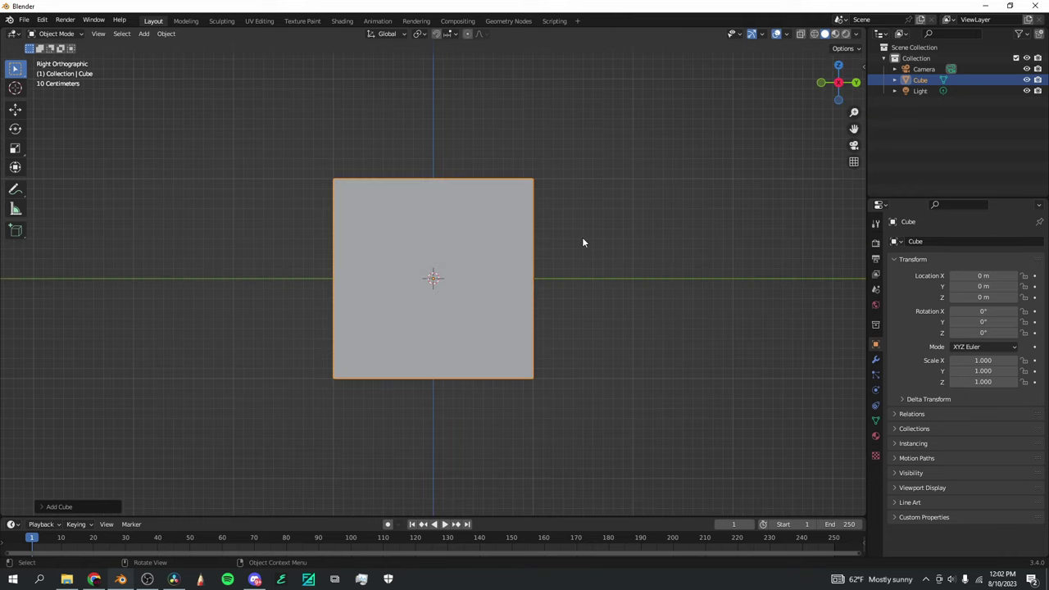
scroll(463, 296, down, 6)
scroll(464, 296, up, 8)
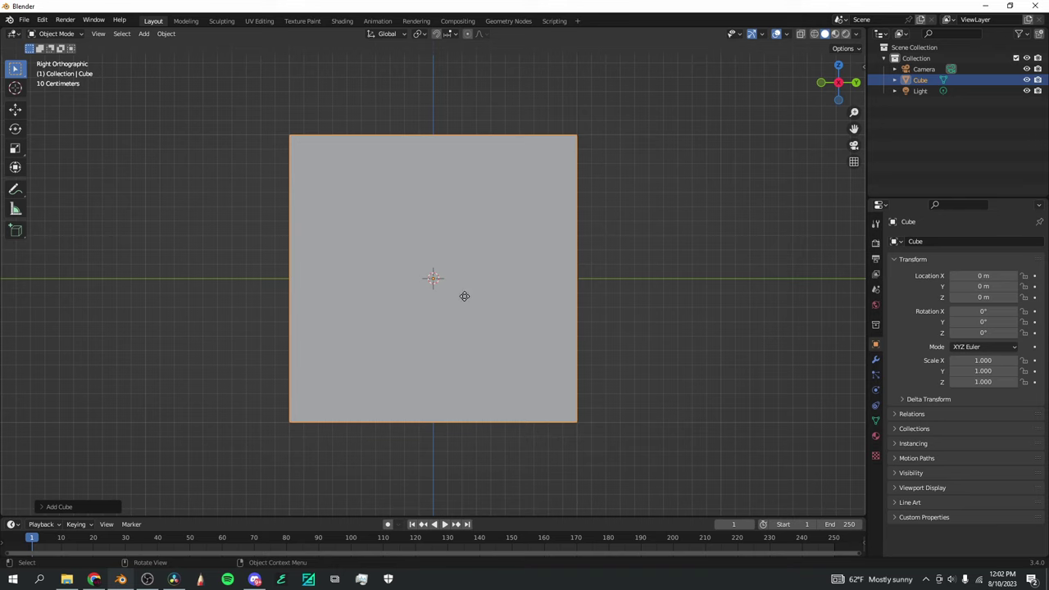
key(g)
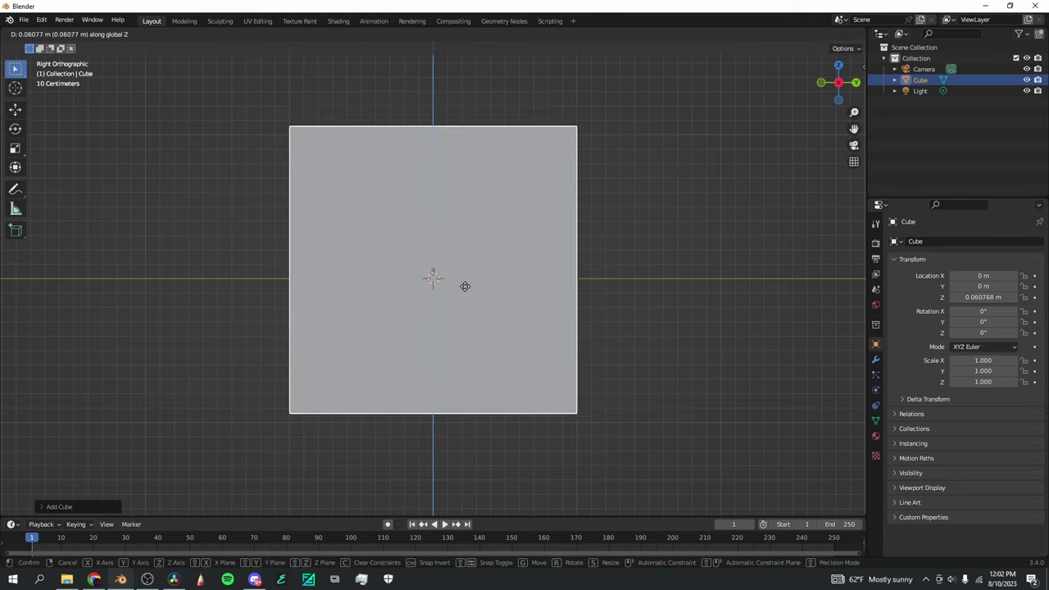
click(482, 152)
scroll(461, 237, up, 4)
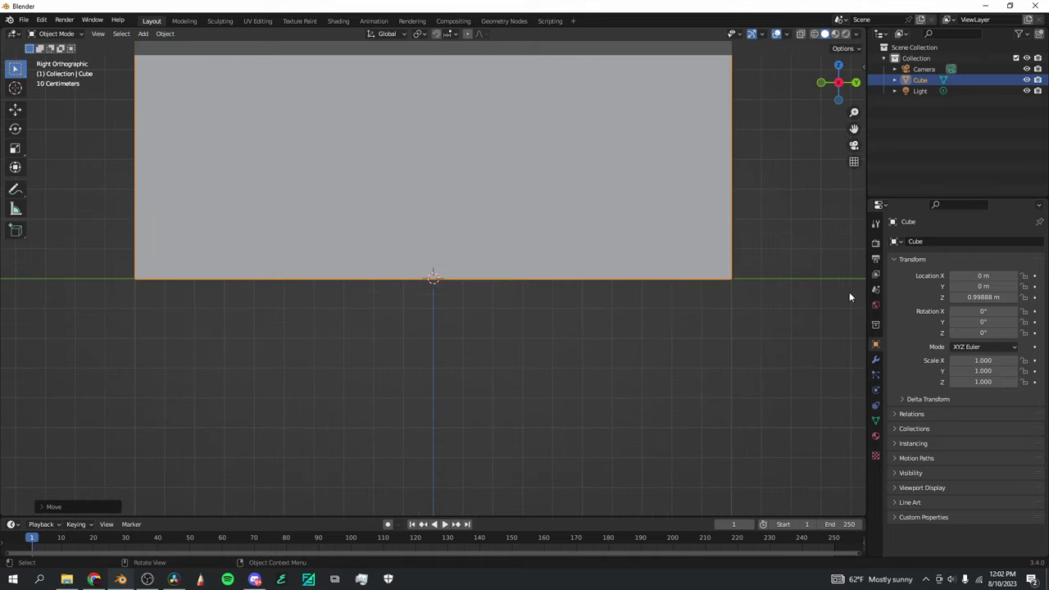
Inspect the raised cube's placement on the grid floor from several angles and distances
scroll(745, 281, down, 5)
drag(837, 81, 942, 129)
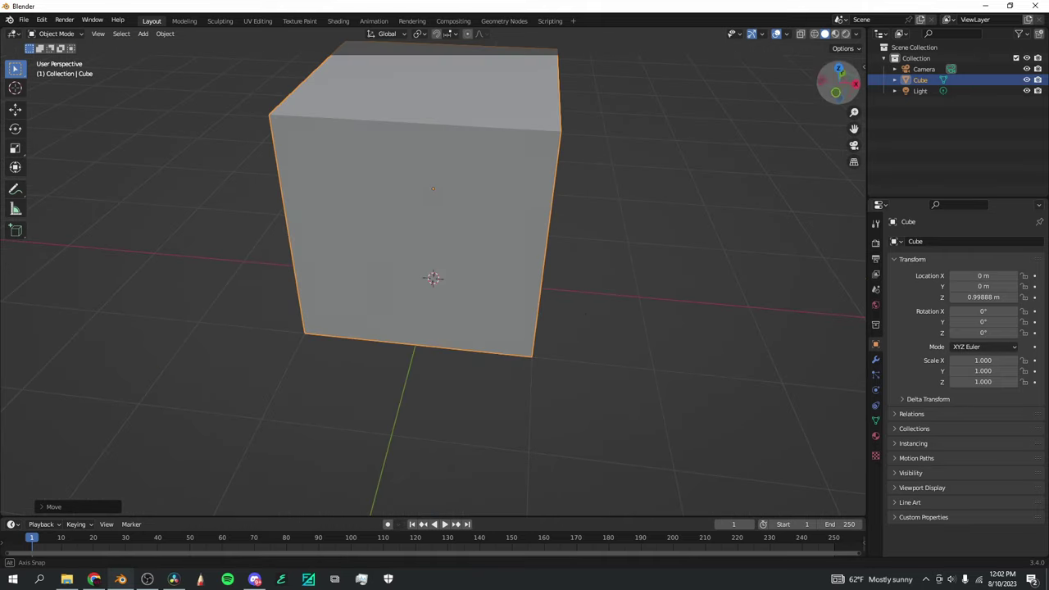
scroll(567, 318, up, 1)
scroll(567, 316, down, 6)
drag(839, 83, 856, 35)
scroll(721, 205, up, 4)
middle_drag(812, 107, 714, 139)
scroll(604, 318, down, 5)
scroll(447, 288, up, 8)
scroll(440, 286, down, 8)
middle_drag(439, 285, 499, 93)
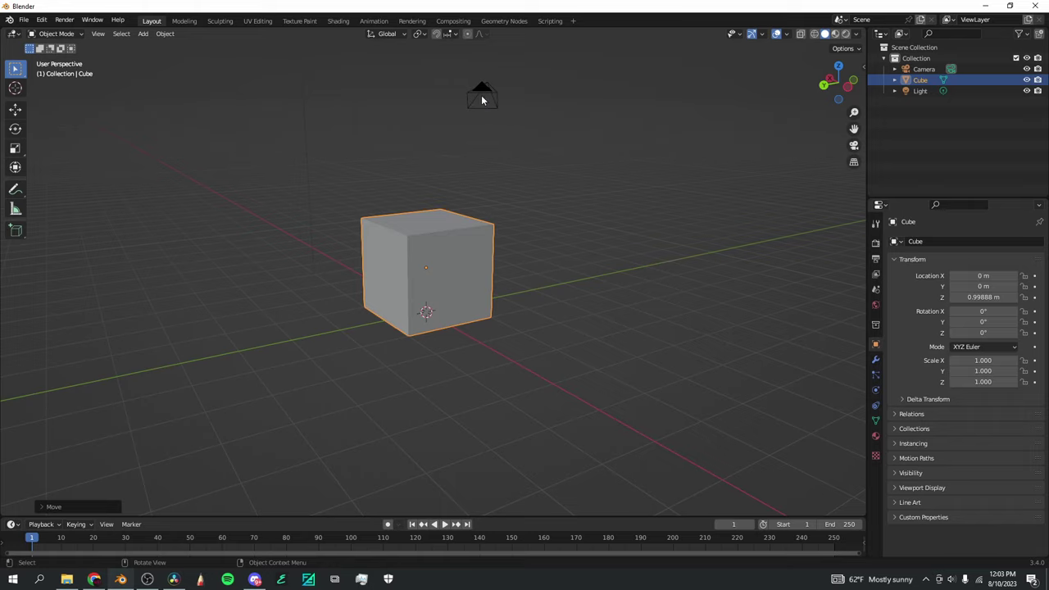
scroll(481, 98, down, 4)
scroll(471, 123, up, 3)
scroll(469, 155, down, 3)
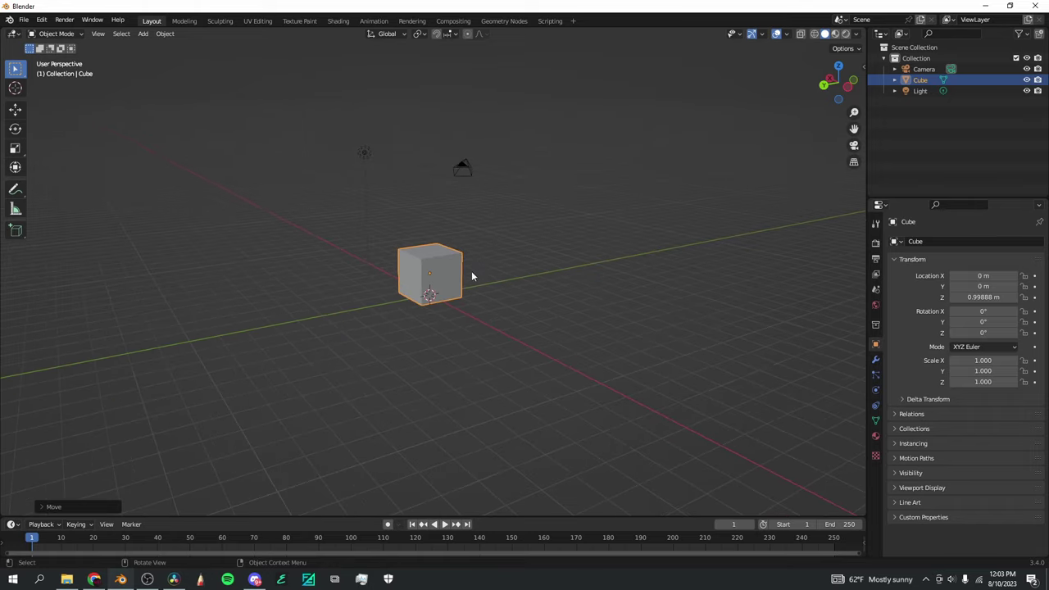
scroll(347, 152, up, 2)
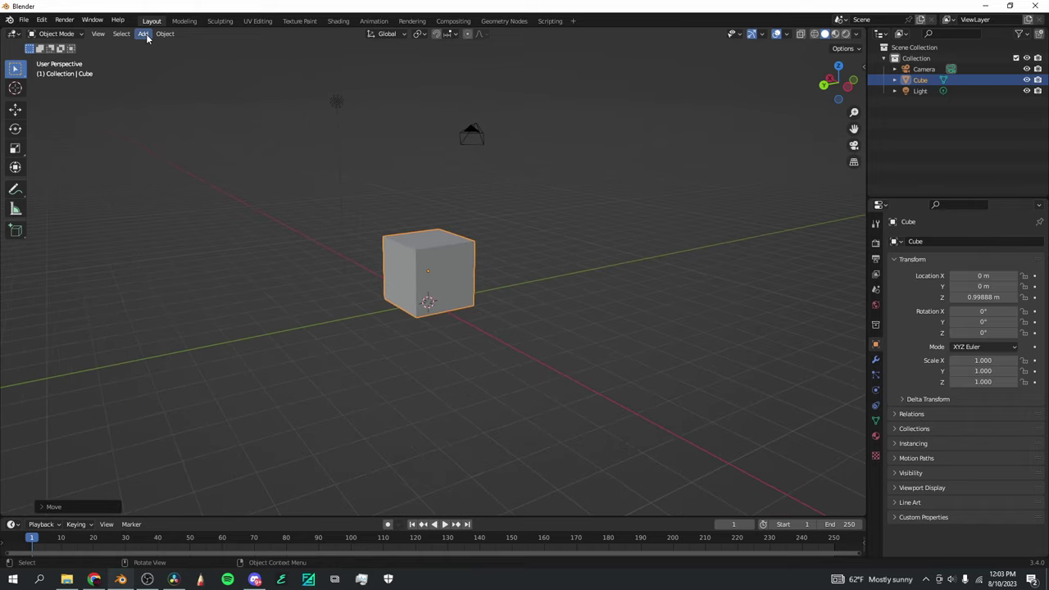
Add a plane mesh at the origin and scale it to about 18.4 to form a large floor under the cube
key(shift+a)
mouse_move(440, 256)
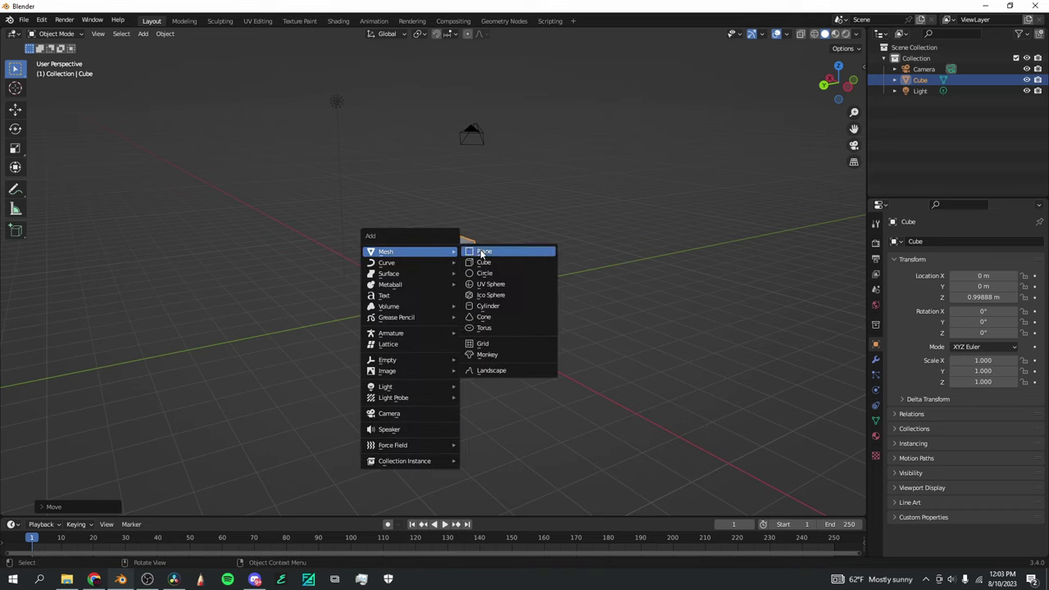
click(482, 251)
key(s)
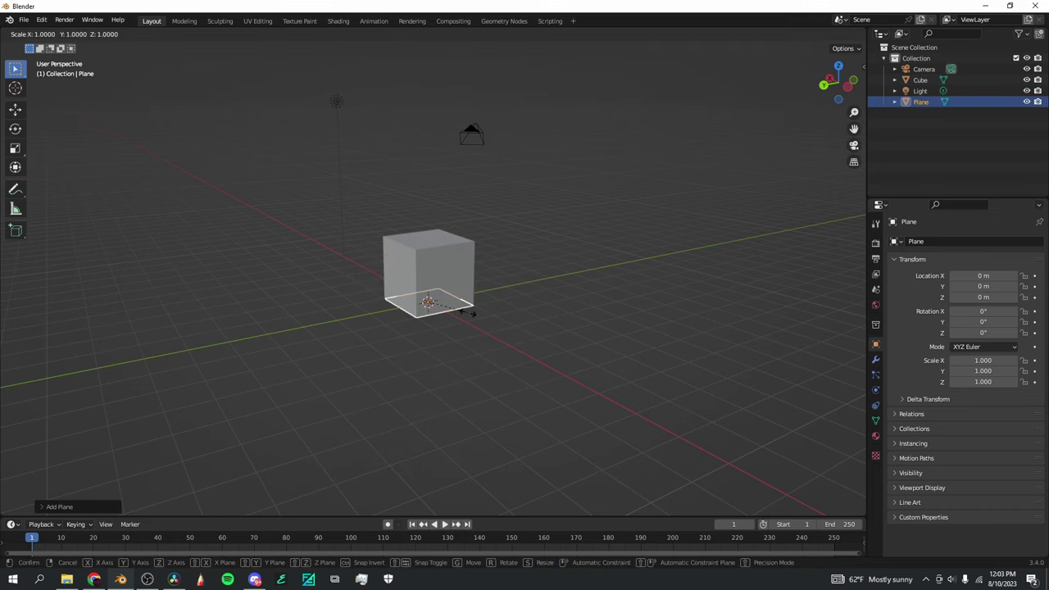
click(337, 301)
drag(839, 82, 1011, 249)
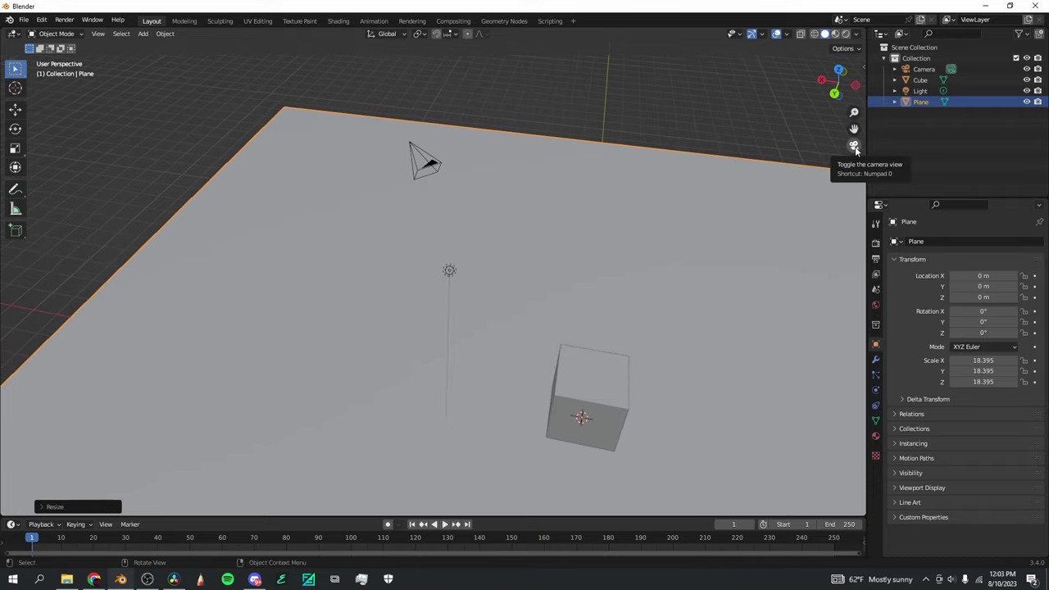
Look through the scene camera and enable the Camera to View lock
click(854, 146)
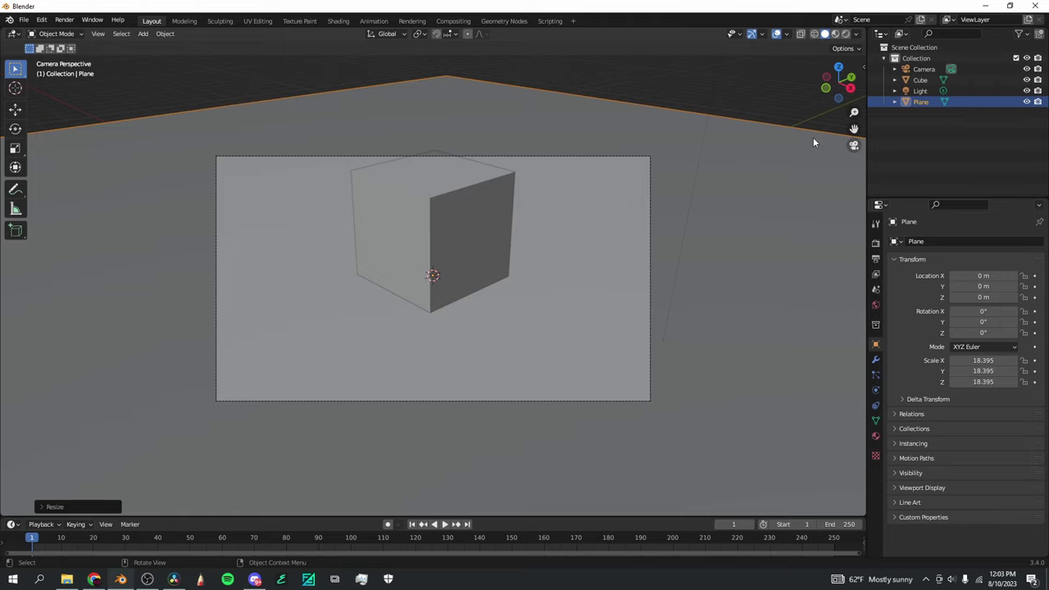
click(875, 436)
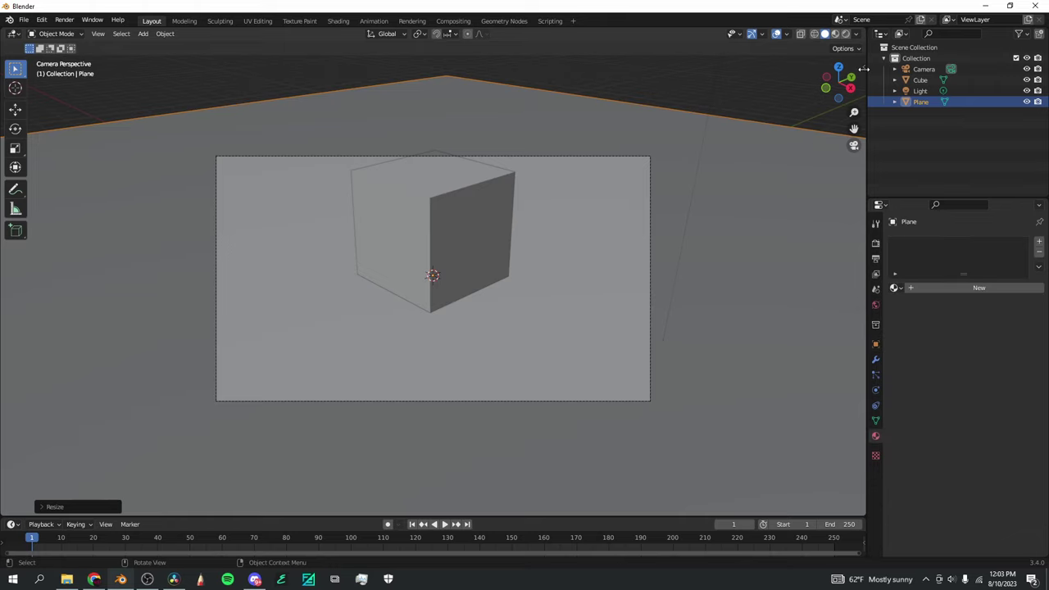
click(864, 68)
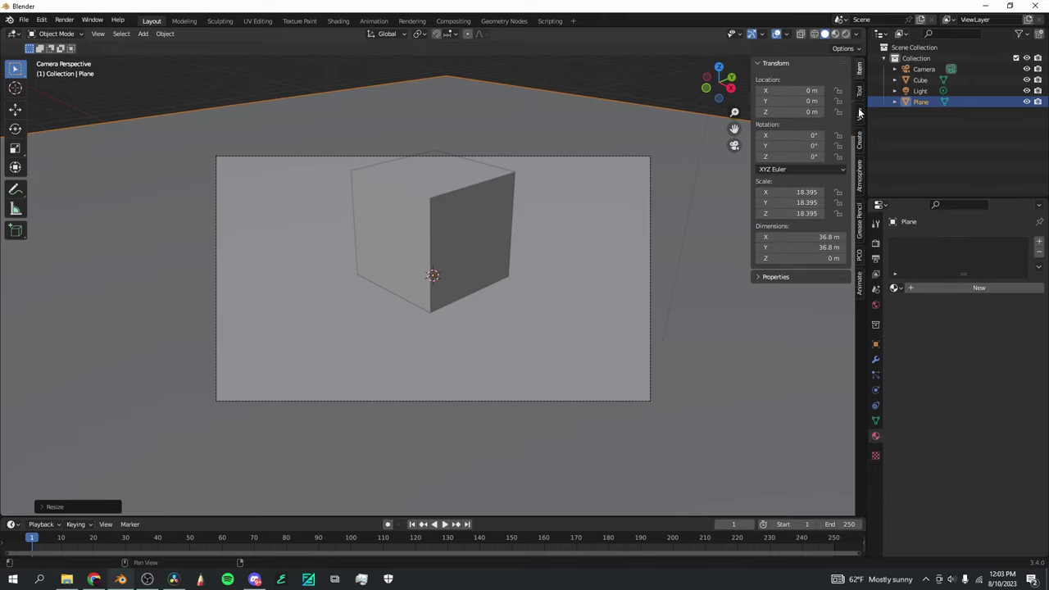
click(858, 115)
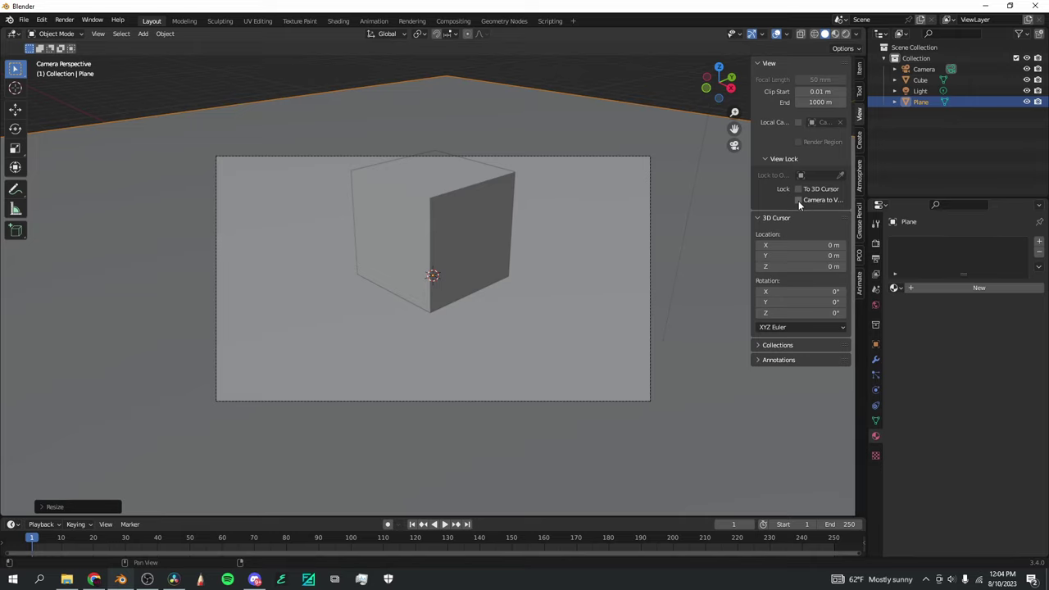
drag(733, 92, 711, 85)
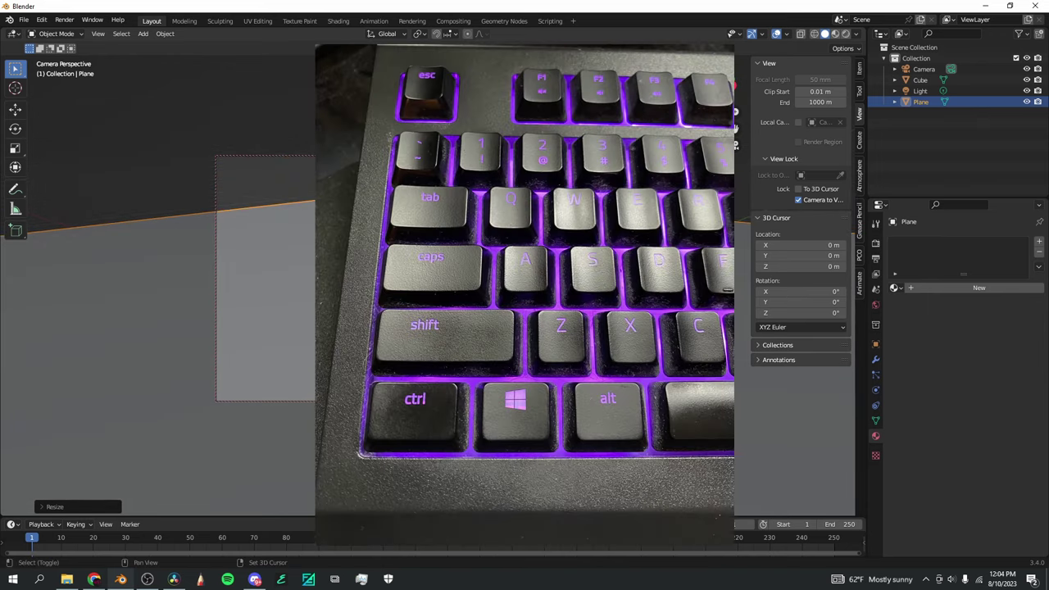
Move the camera into the cube with walk navigation and turn it to face an inner wall
key(shift+grave)
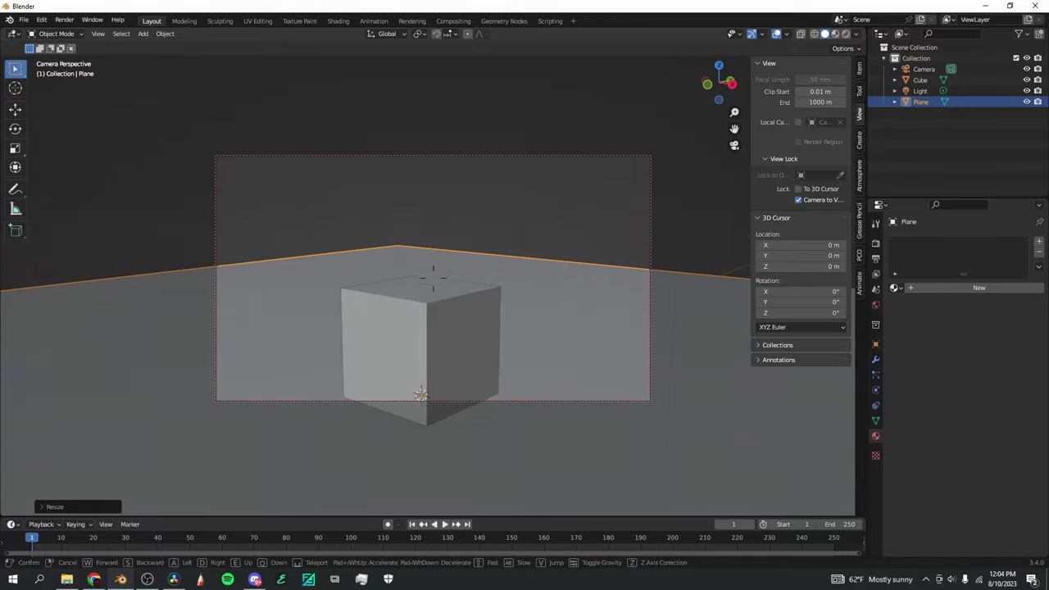
key(q)
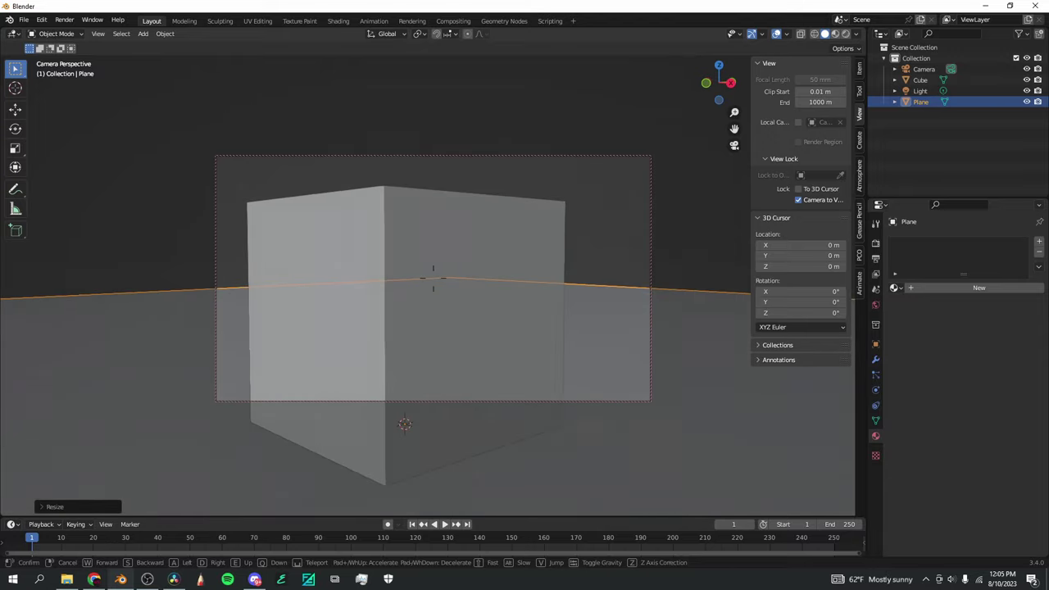
key(a)
key(d)
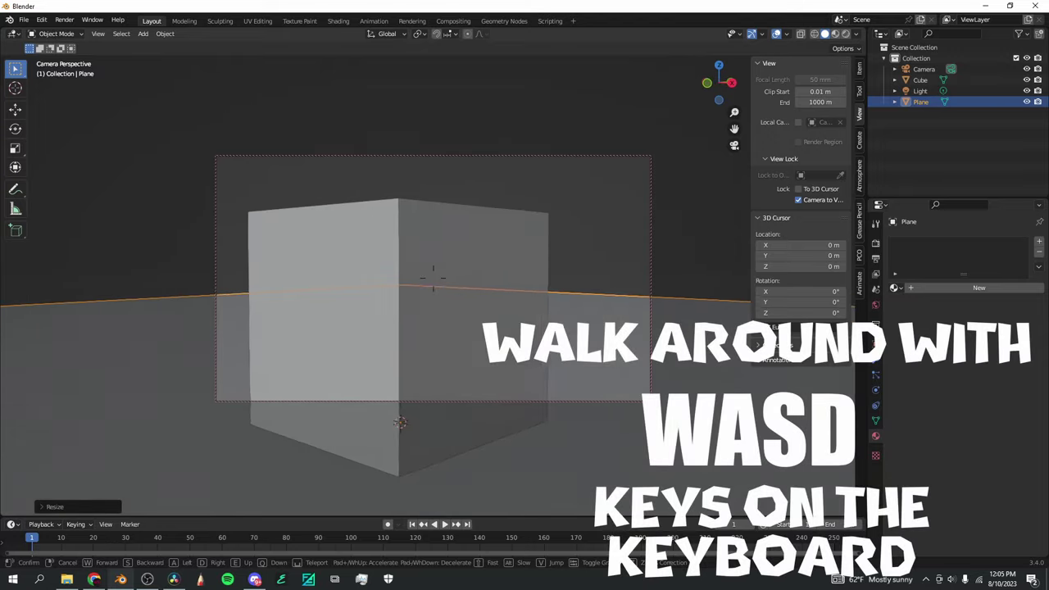
key(w)
key(d)
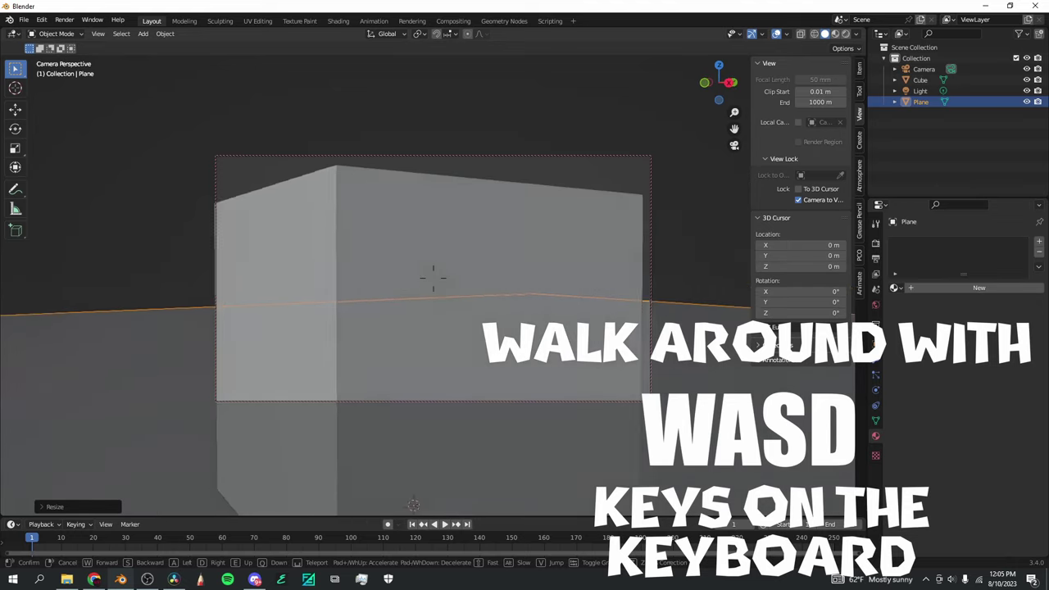
key(w)
key(w)
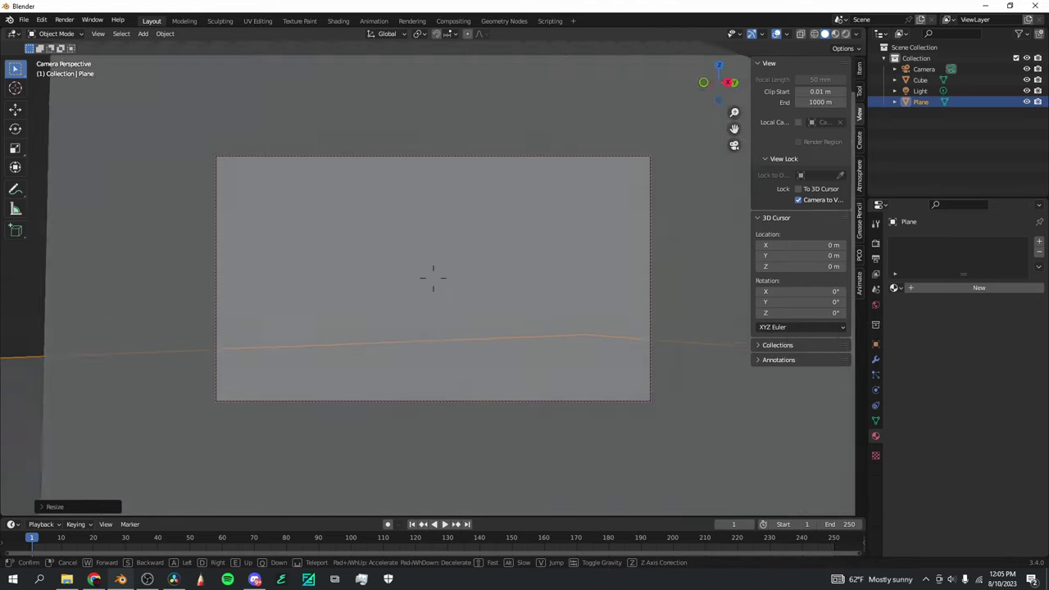
key(s)
key(w)
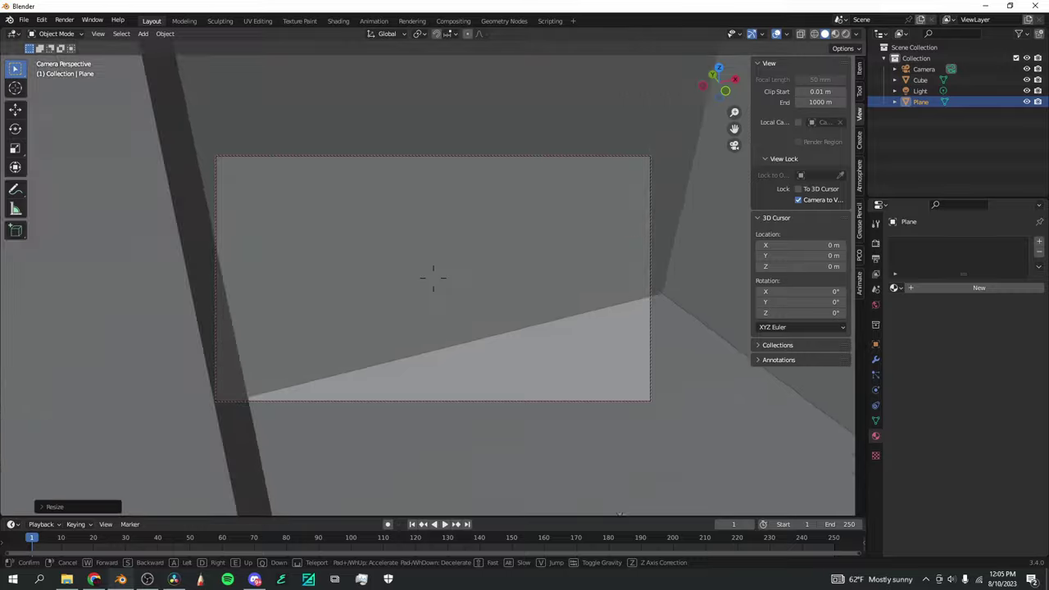
key(s)
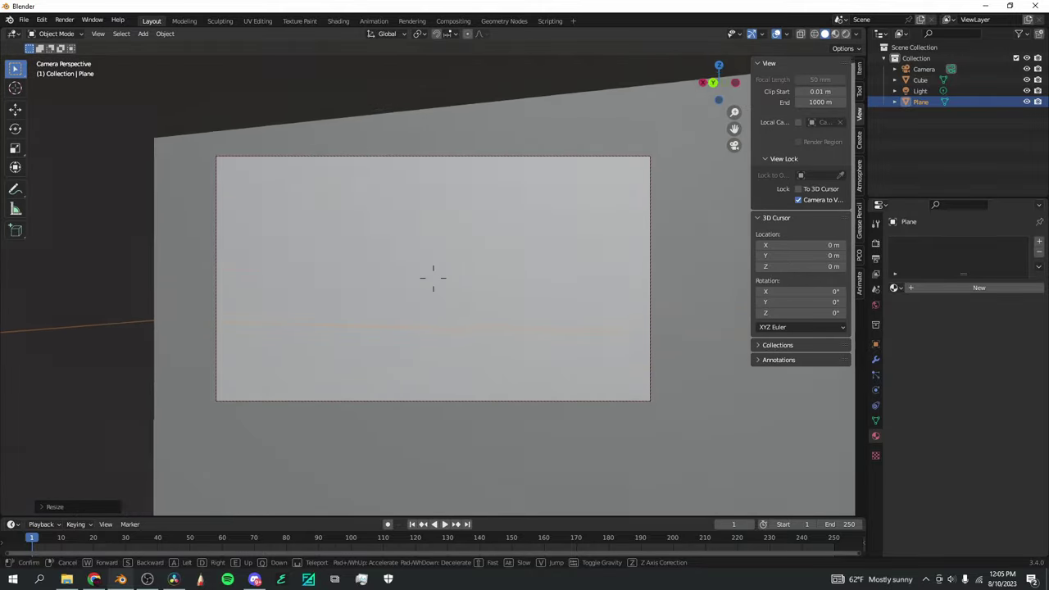
click(503, 287)
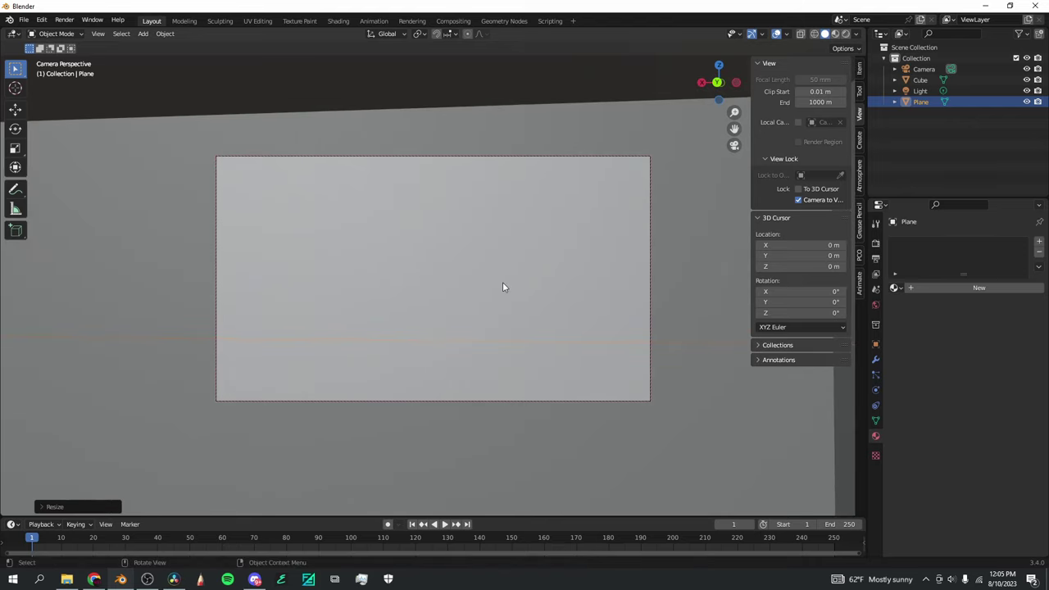
Leave the camera view and enable X-ray shading to see the camera inside the cube
click(734, 146)
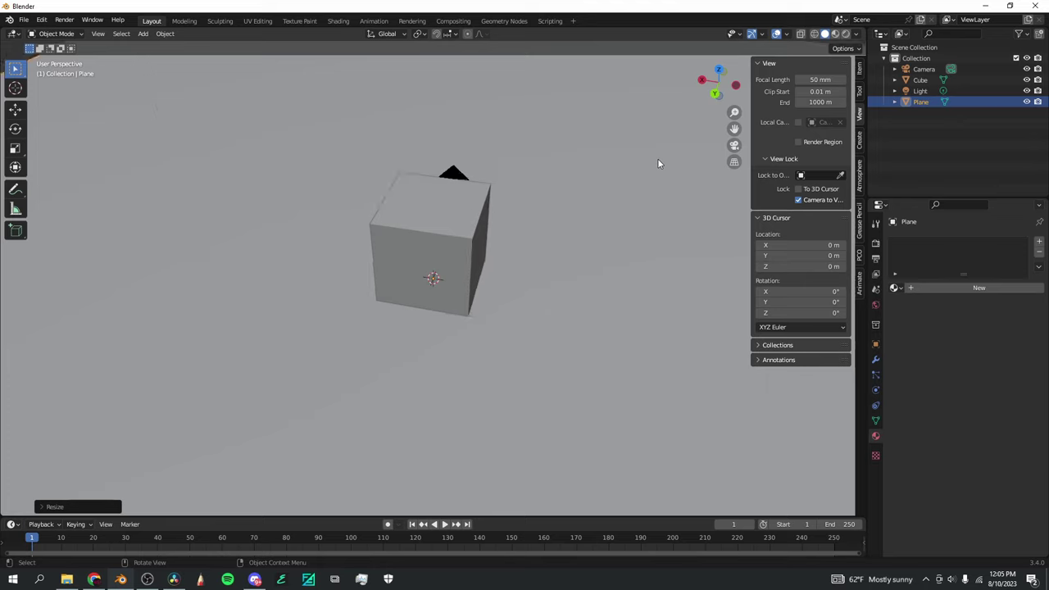
drag(699, 107, 565, 58)
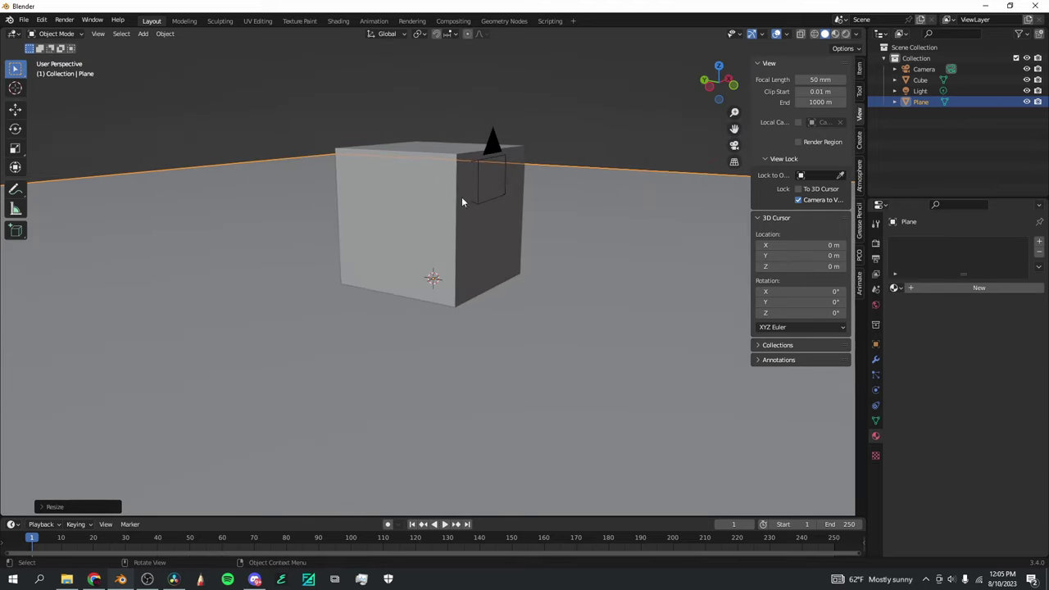
click(802, 36)
scroll(619, 147, up, 2)
drag(712, 92, 767, 90)
scroll(621, 161, down, 2)
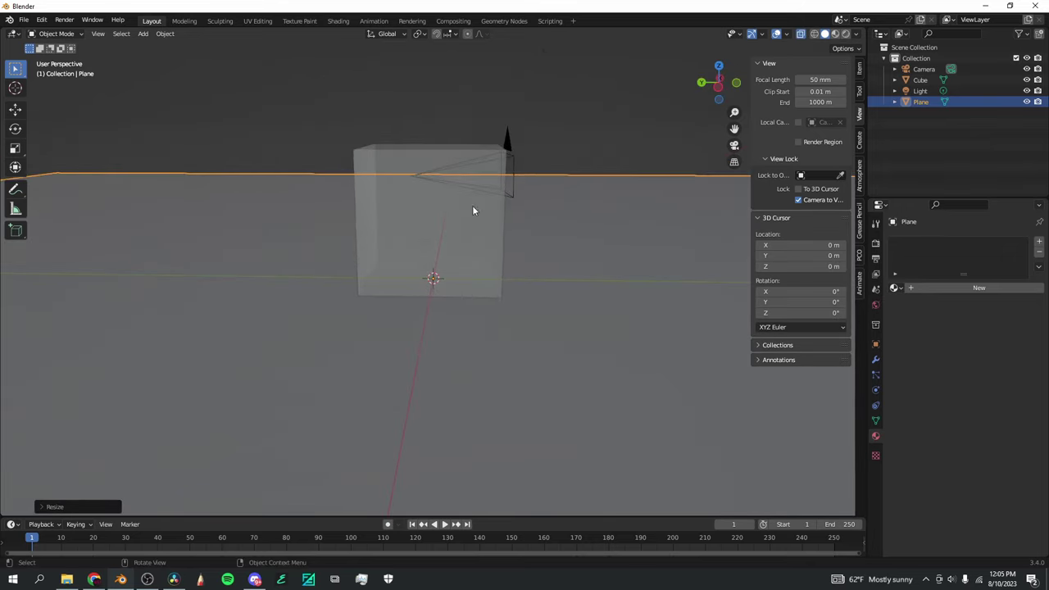
Scale the cube up uniformly to make more space around the camera inside it
click(382, 181)
key(s)
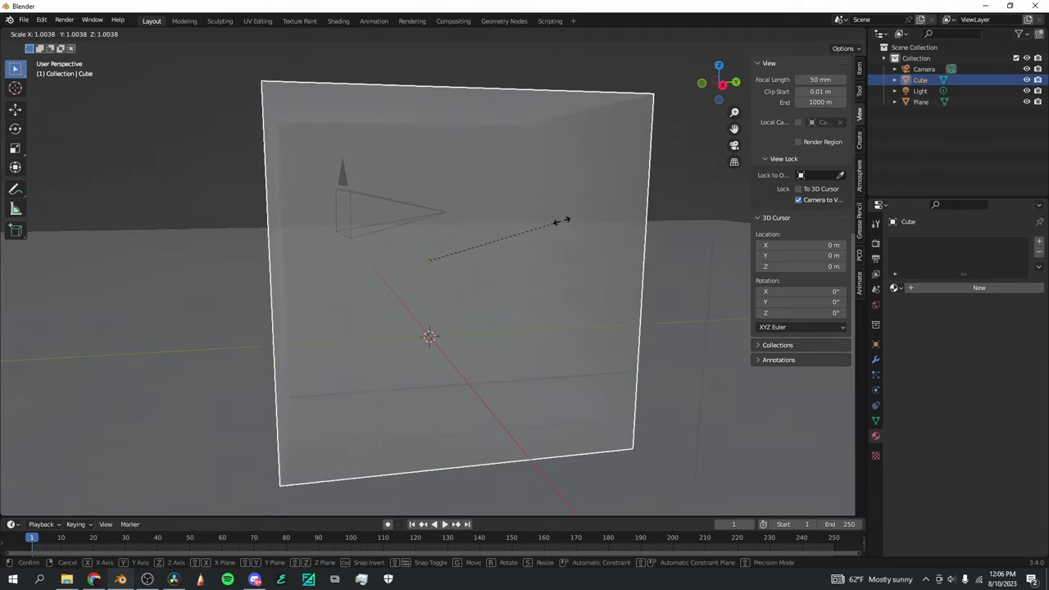
click(587, 223)
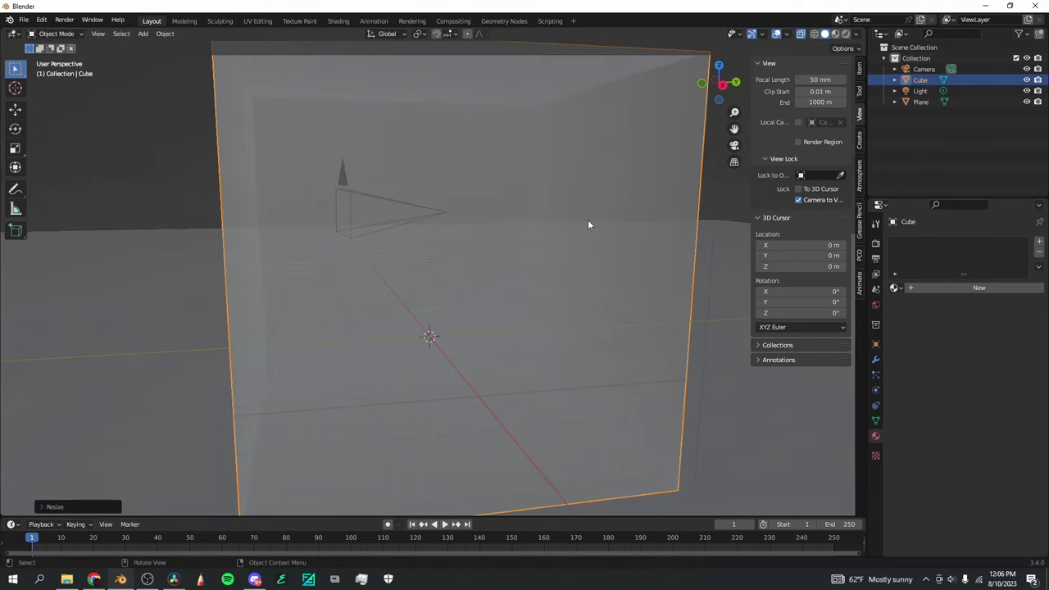
From the right orthographic view, raise the cube along Z until its base sits on the floor level
click(721, 86)
scroll(460, 408, up, 2)
scroll(460, 408, down, 2)
key(g)
key(z)
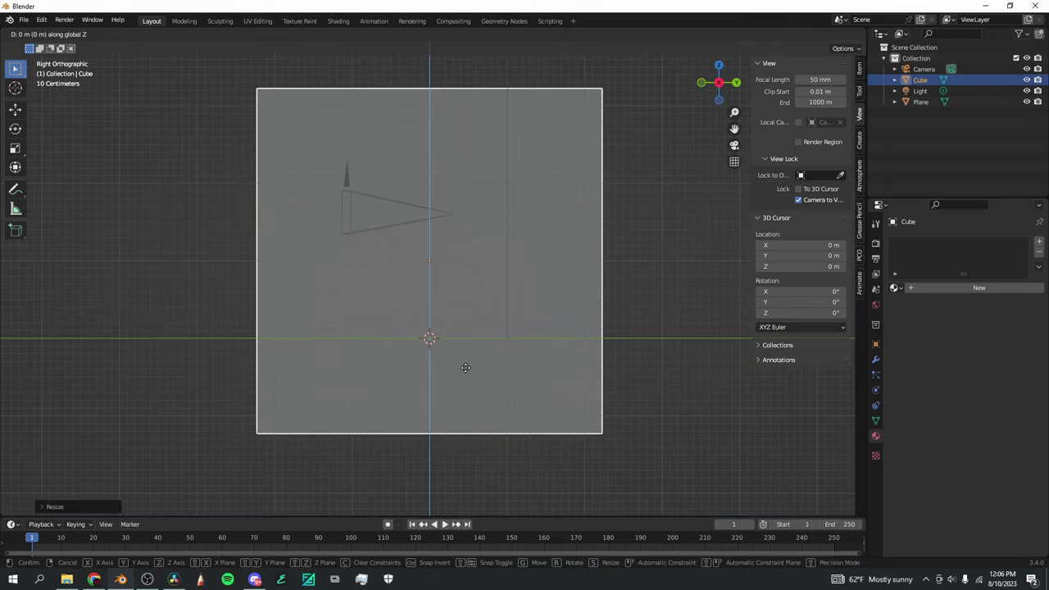
click(476, 272)
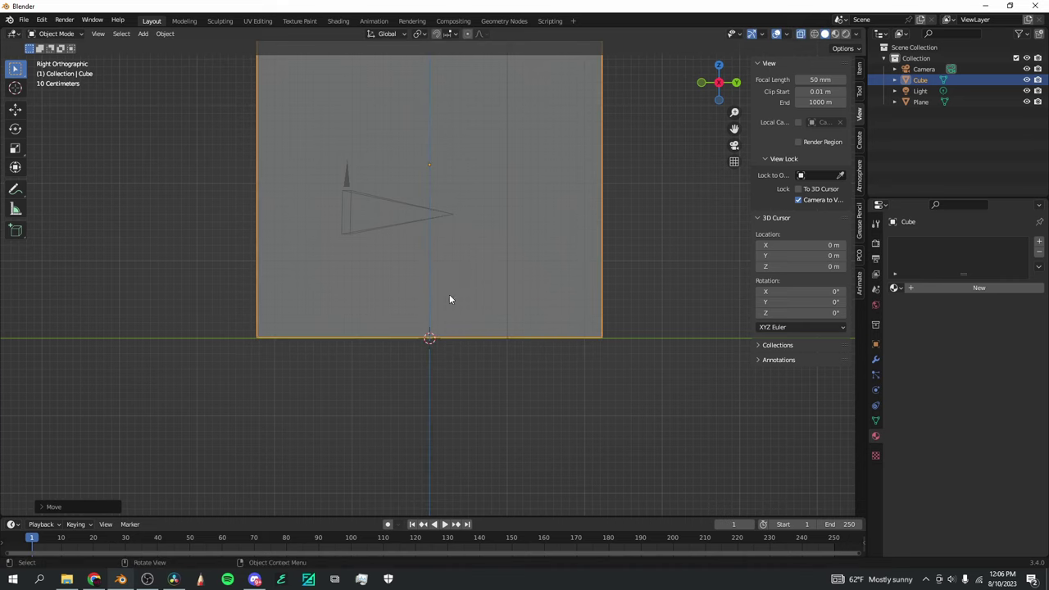
Turn off X-ray shading and, in camera view, use walk navigation to aim the camera straight at an inner wall of the cube
scroll(472, 276, up, 2)
drag(716, 87, 763, 114)
scroll(586, 266, down, 9)
scroll(625, 255, up, 4)
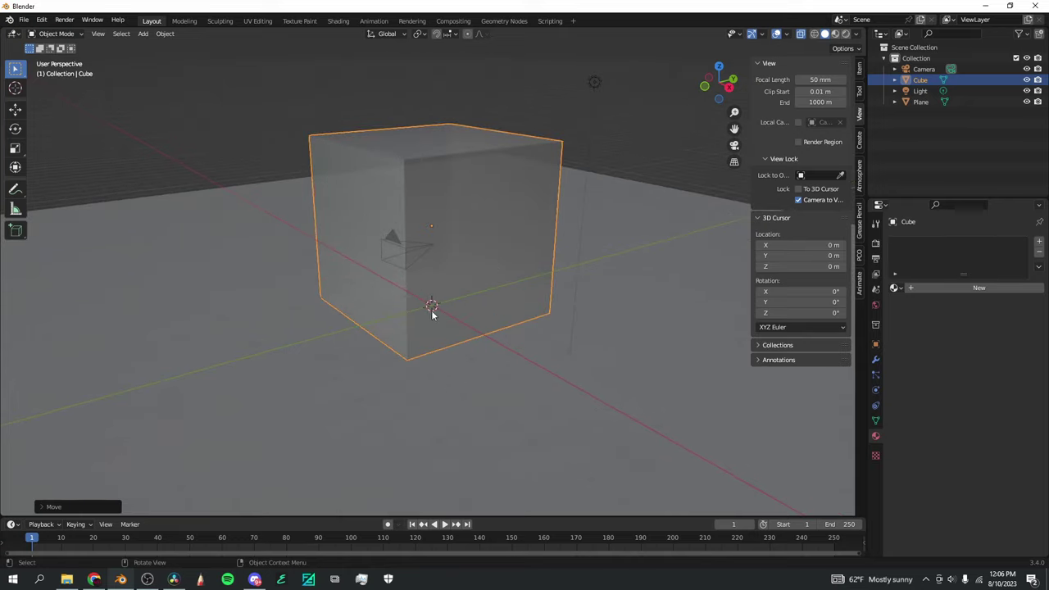
scroll(427, 291, up, 3)
scroll(425, 274, down, 1)
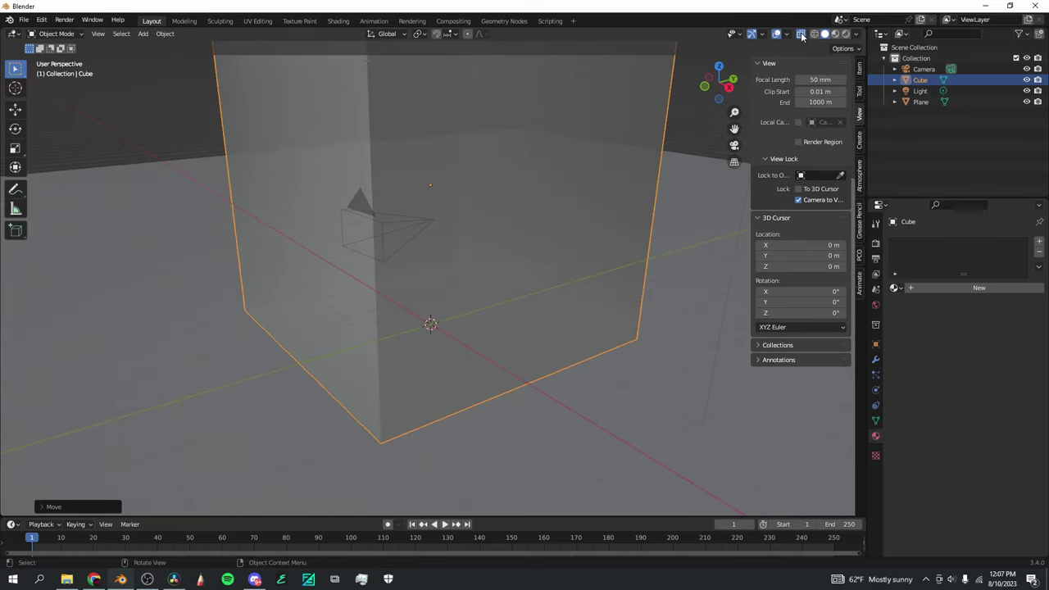
click(802, 35)
click(734, 145)
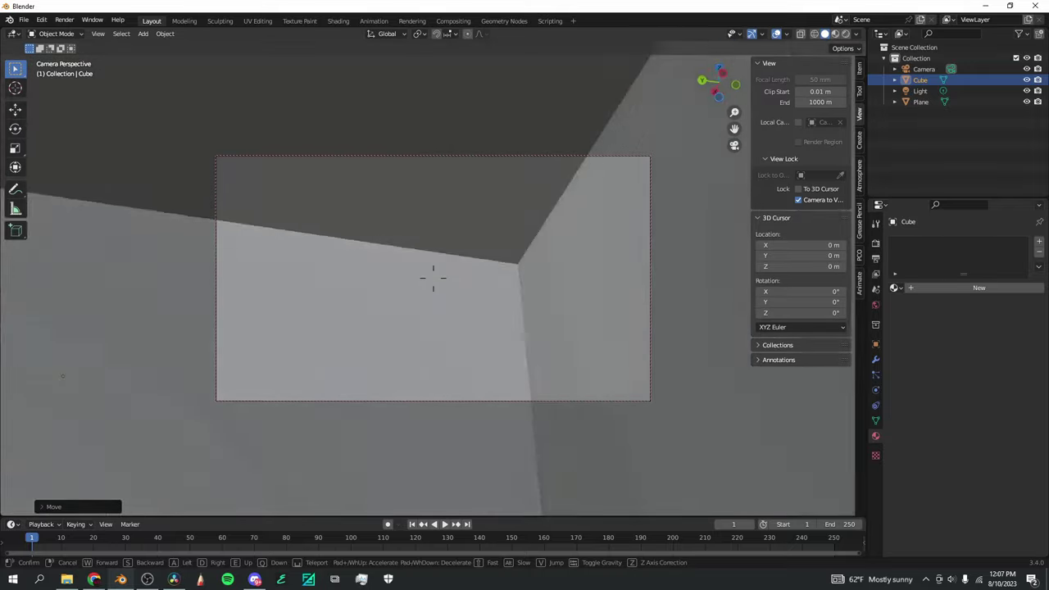
click(656, 187)
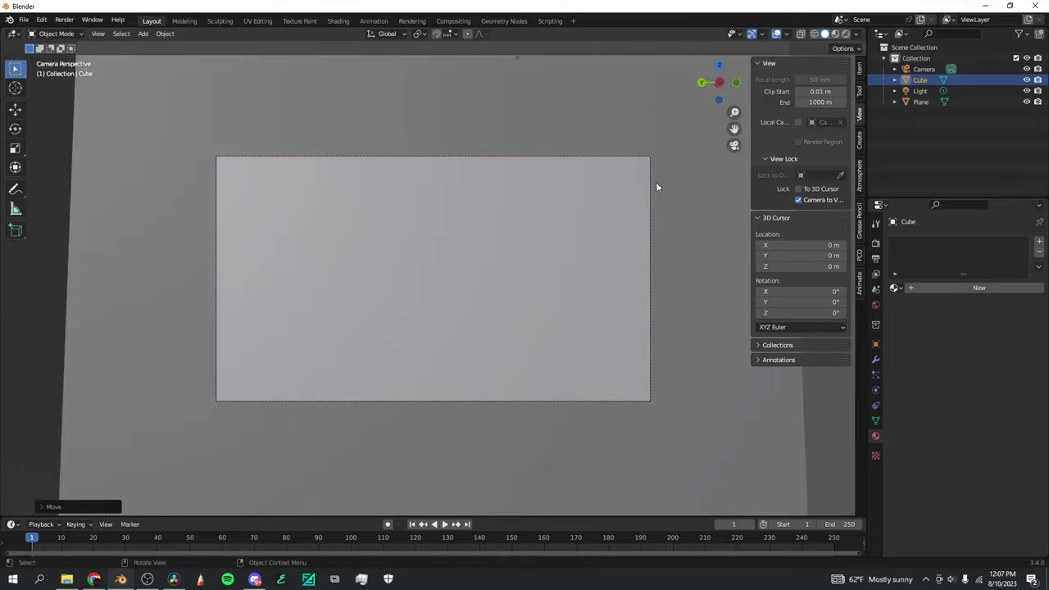
Leave the camera view and delete the large floor plane beneath the cube
click(733, 146)
mouse_move(709, 78)
mouse_down()
mouse_move(806, 118)
mouse_move(885, 84)
mouse_move(874, 71)
mouse_move(803, 61)
mouse_move(713, 86)
mouse_up()
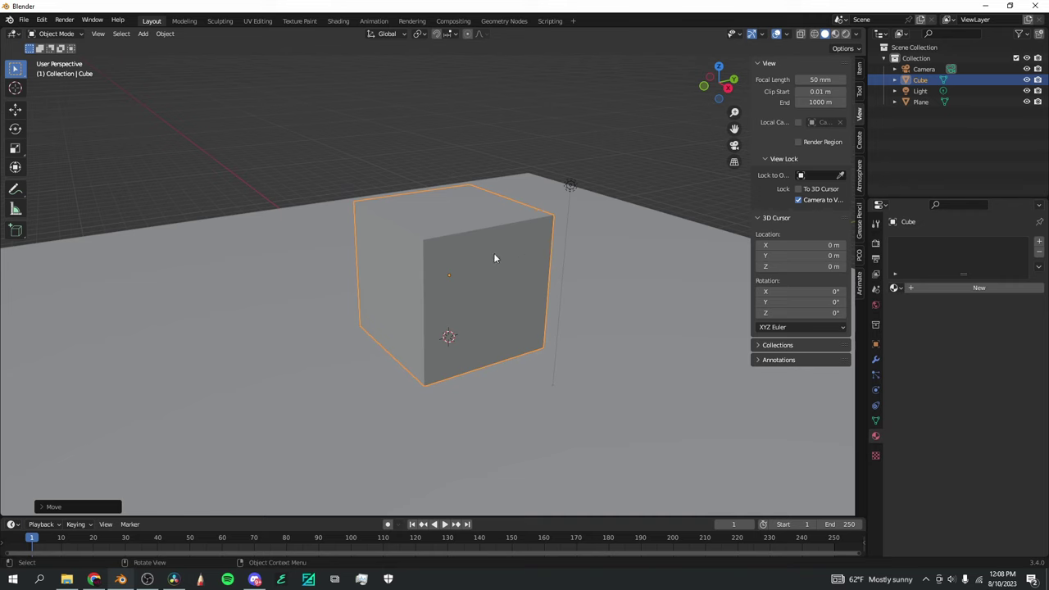
middle_drag(571, 267, 538, 255)
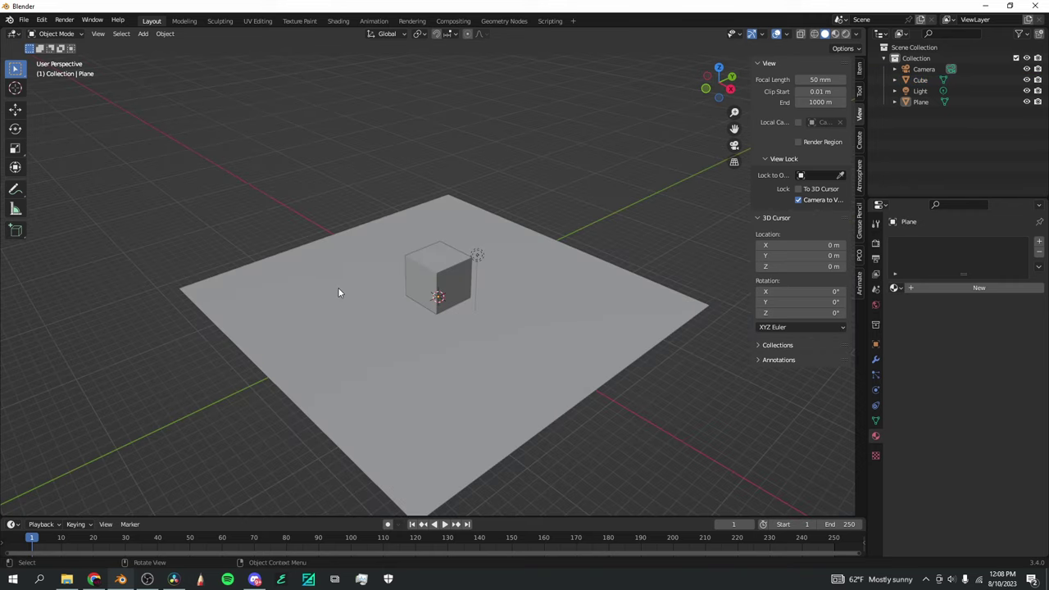
click(358, 280)
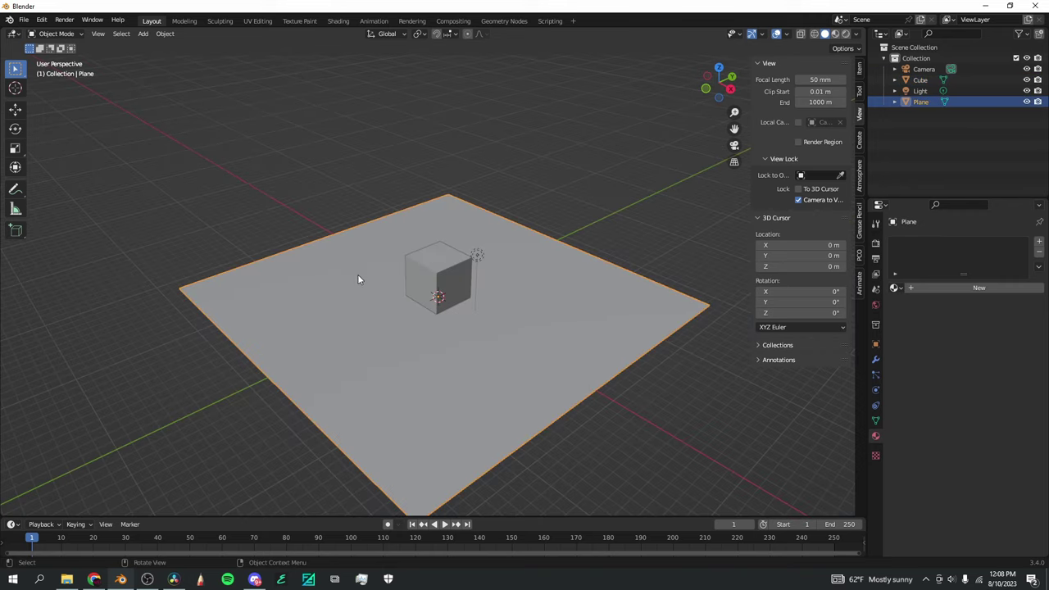
key(x)
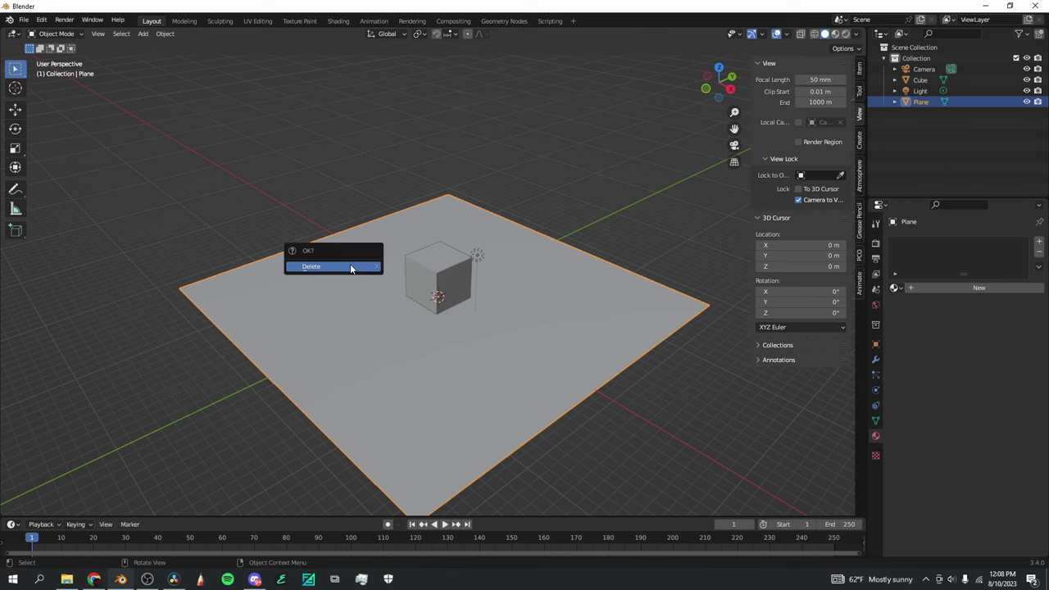
click(352, 268)
Select the cube and switch it to Edit Mode
scroll(449, 289, up, 6)
click(430, 218)
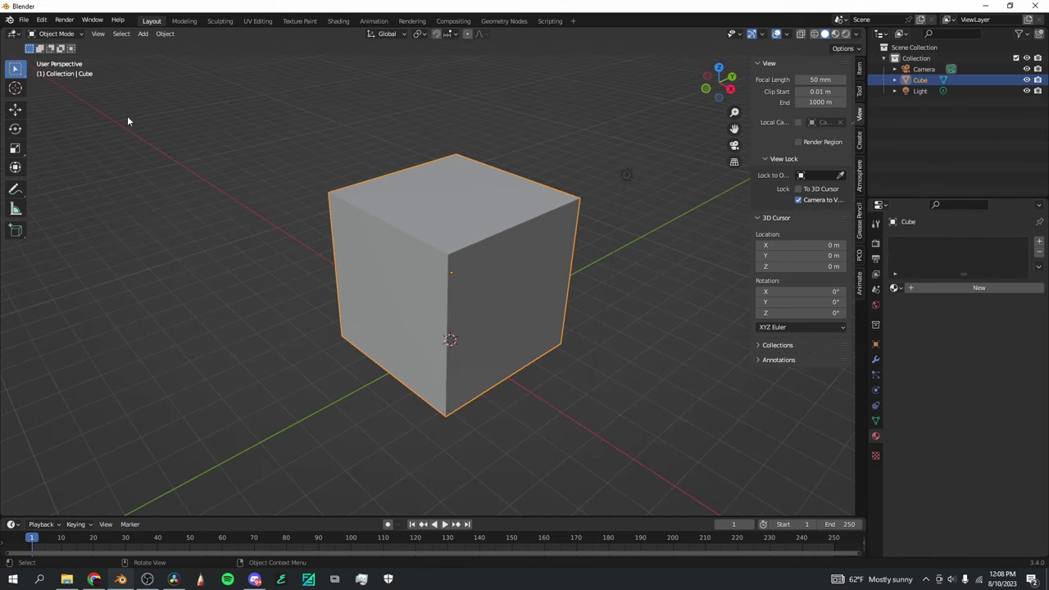
click(67, 34)
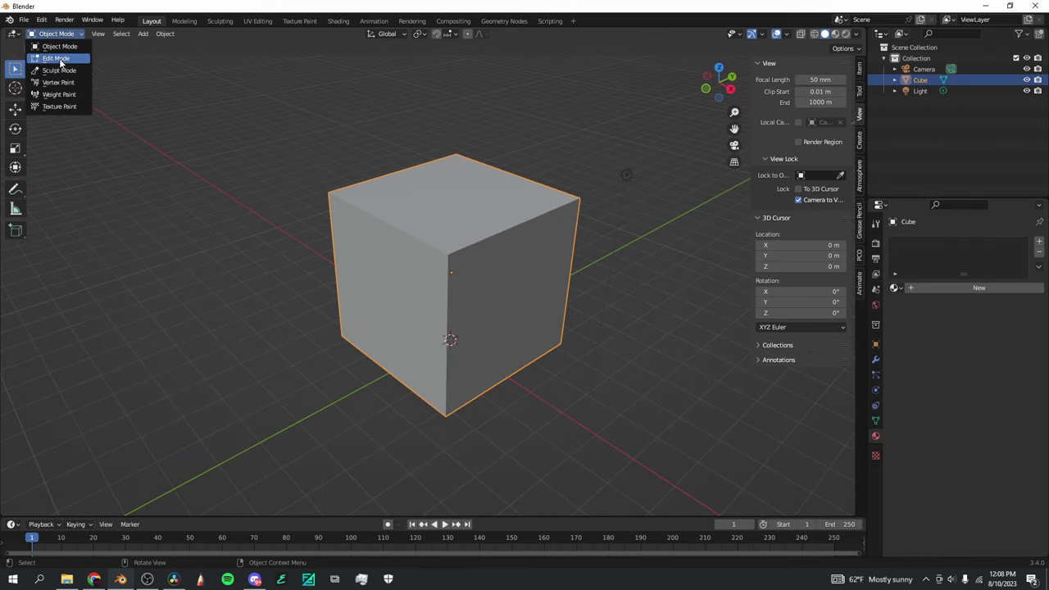
click(57, 59)
middle_drag(409, 196, 458, 192)
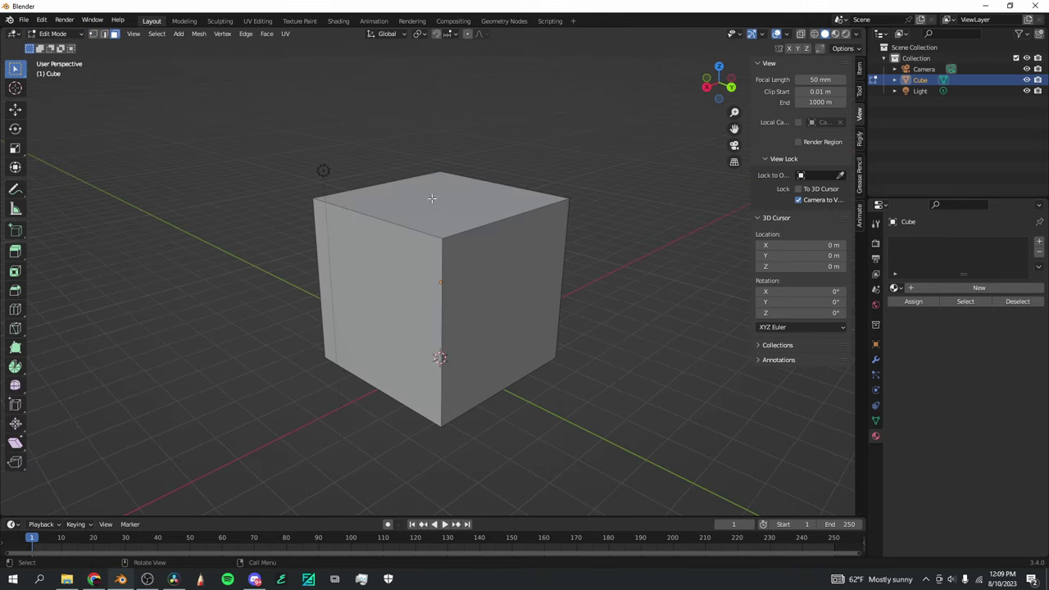
click(433, 198)
key(g)
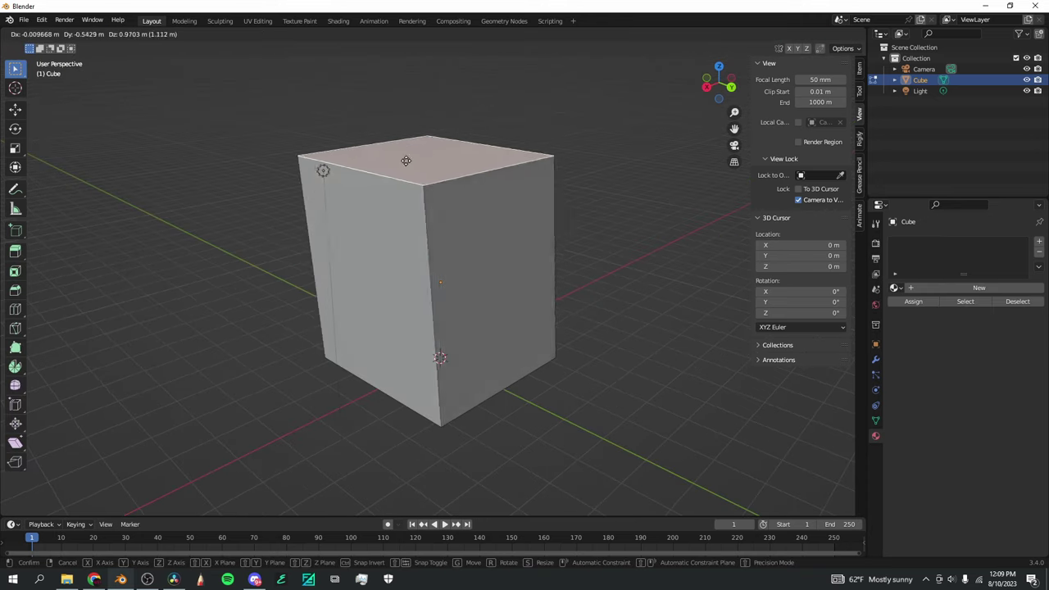
click(419, 167)
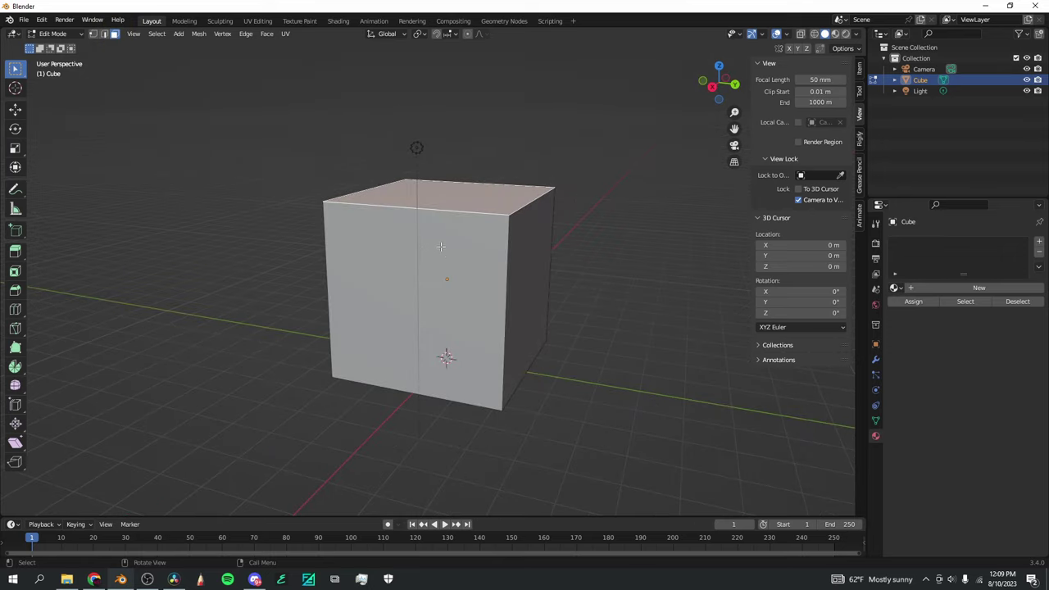
Extrude the cube's +X side face outward to lengthen the room in the direction the camera faces
click(452, 251)
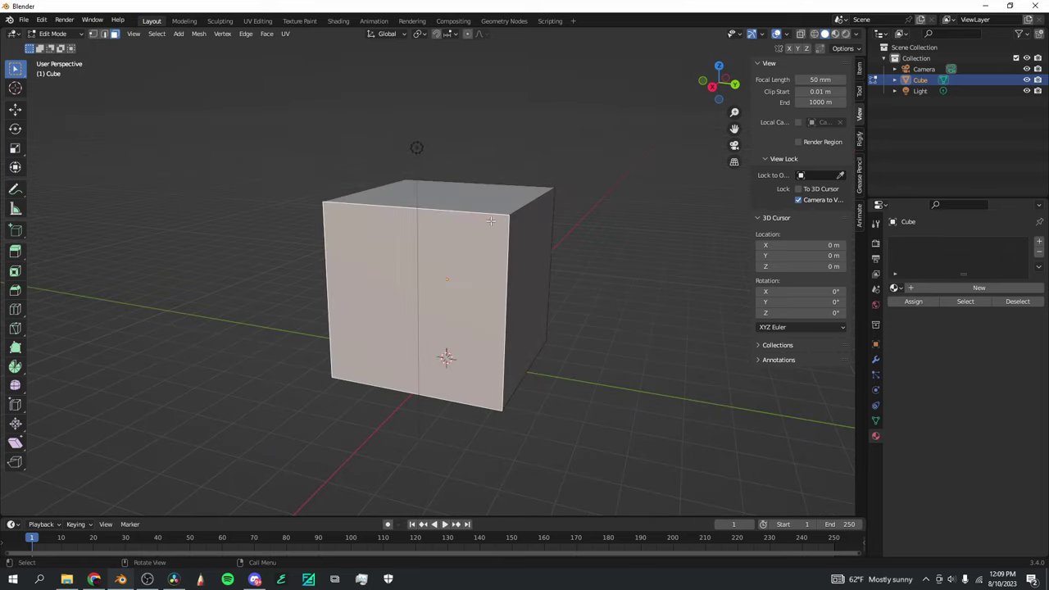
mouse_move(715, 85)
mouse_down()
mouse_move(732, 82)
mouse_move(714, 98)
mouse_up()
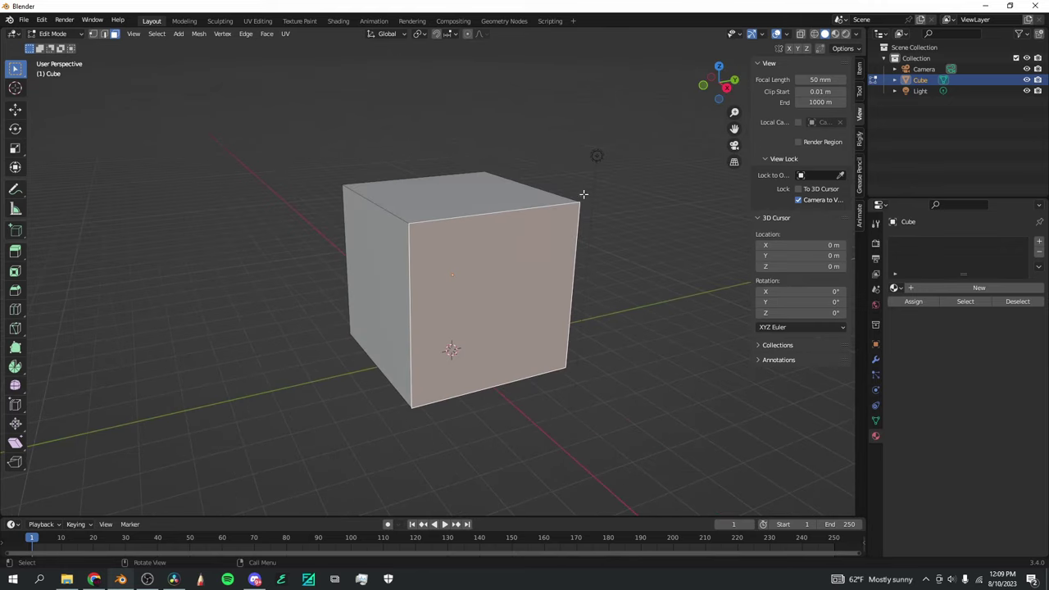
scroll(455, 260, down, 2)
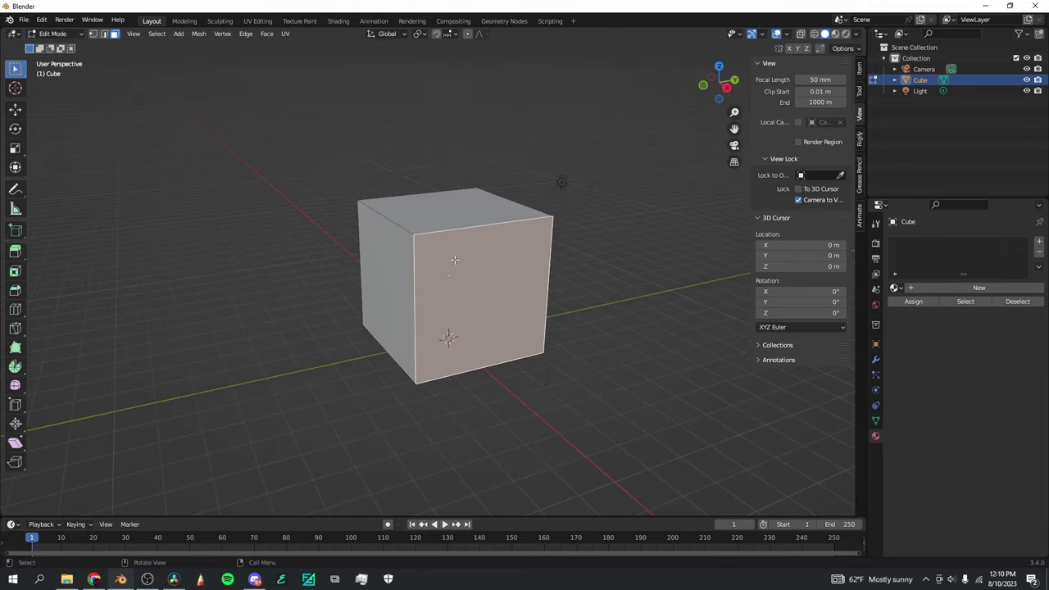
key(e)
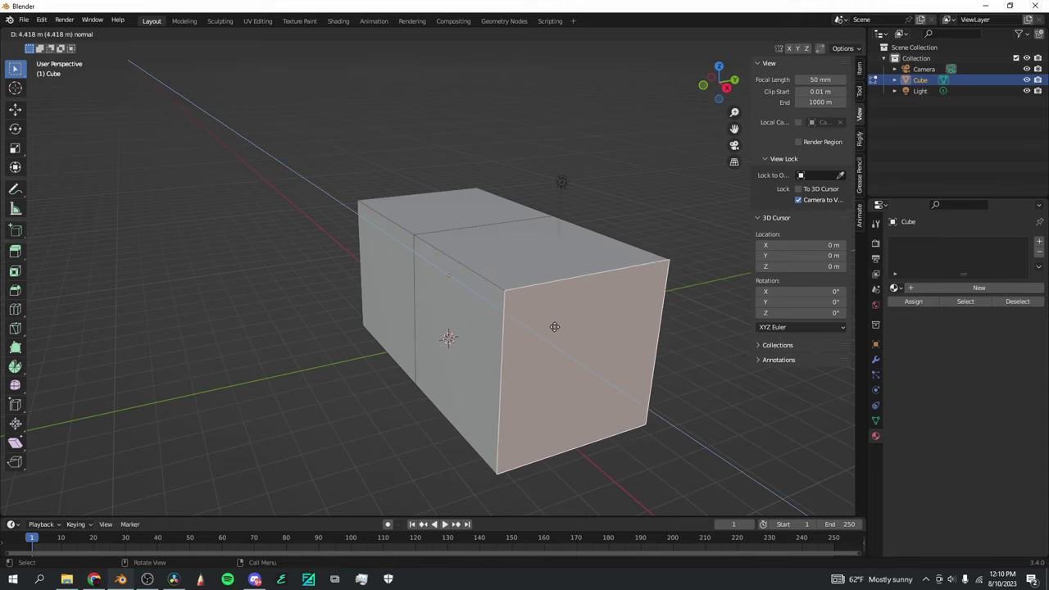
click(672, 368)
Look through the scene camera and tilt it slightly upward to show more of the ceiling above the far wall
scroll(671, 368, down, 5)
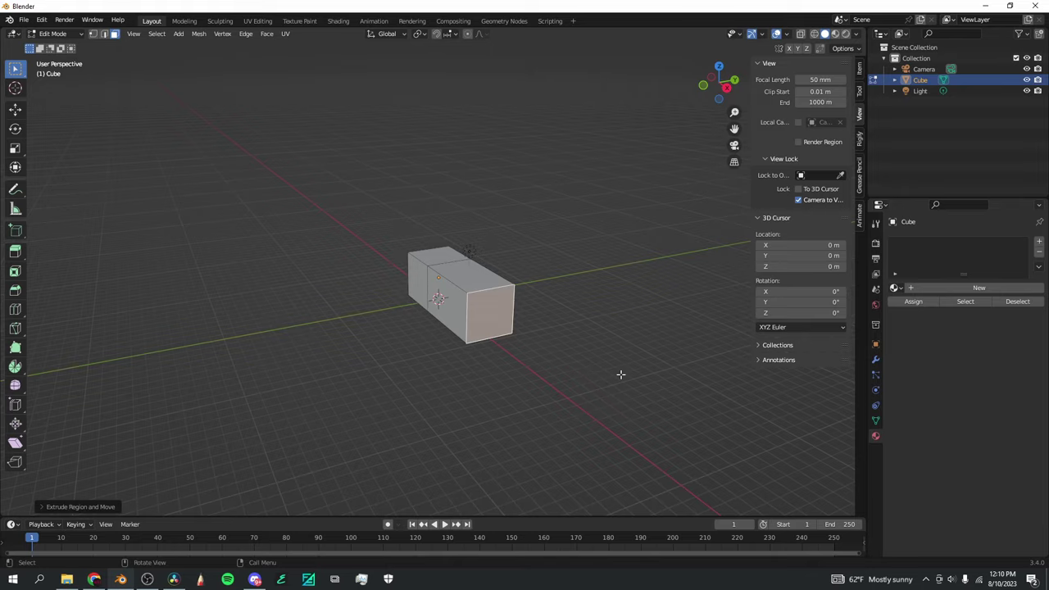
middle_drag(620, 375, 473, 366)
click(734, 146)
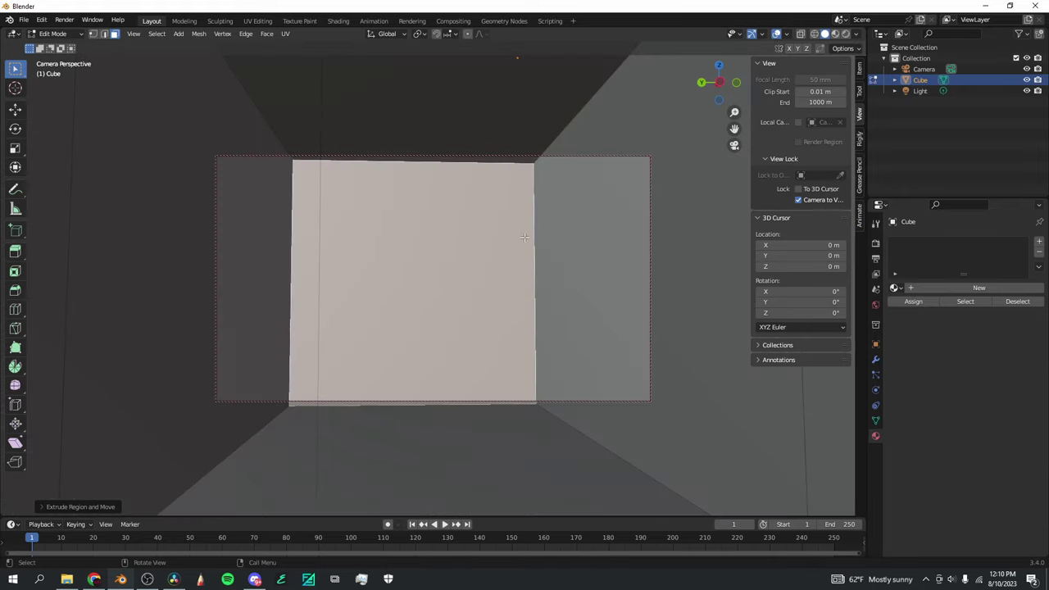
mouse_move(721, 89)
mouse_down()
mouse_move(724, 97)
mouse_move(731, 16)
mouse_move(740, 27)
mouse_move(719, 78)
mouse_move(782, 21)
mouse_move(719, 58)
mouse_move(719, 85)
mouse_up()
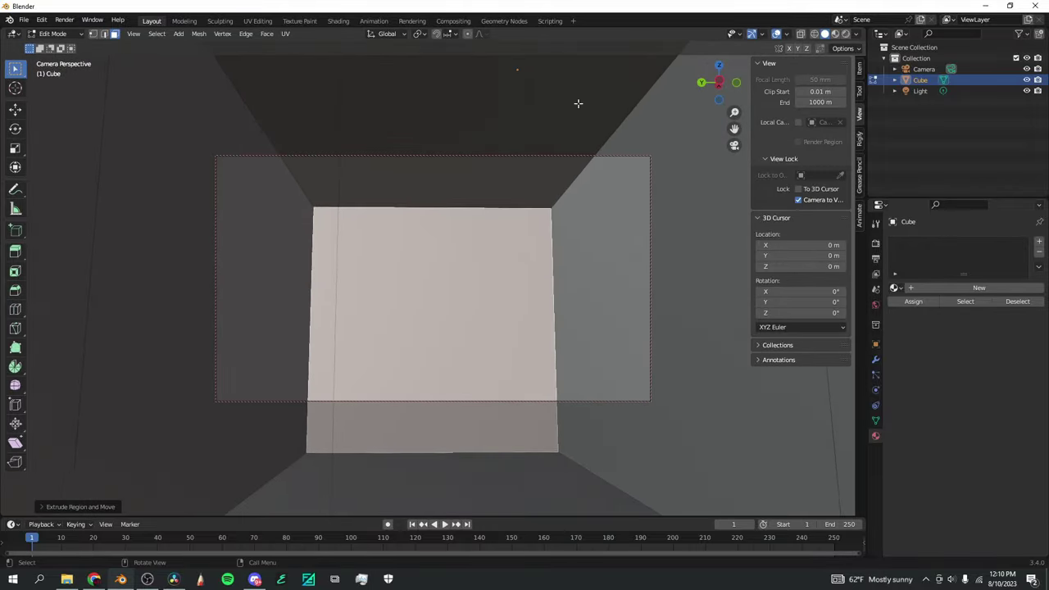
Leave the camera view, select both top faces of the elongated box and lower them along Z to reduce the ceiling height
click(734, 145)
scroll(565, 154, down, 7)
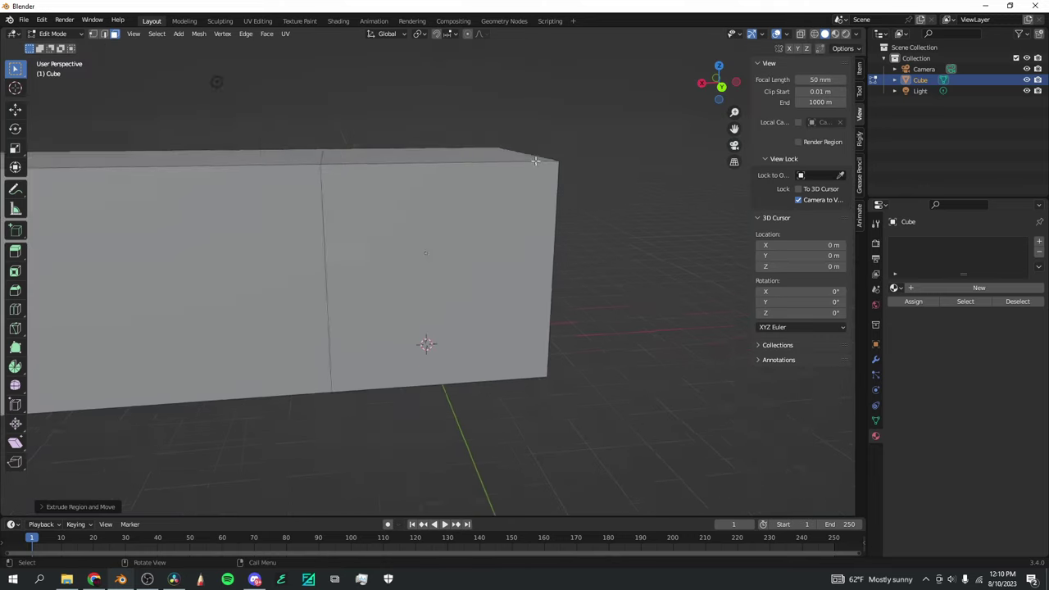
drag(736, 131, 445, 315)
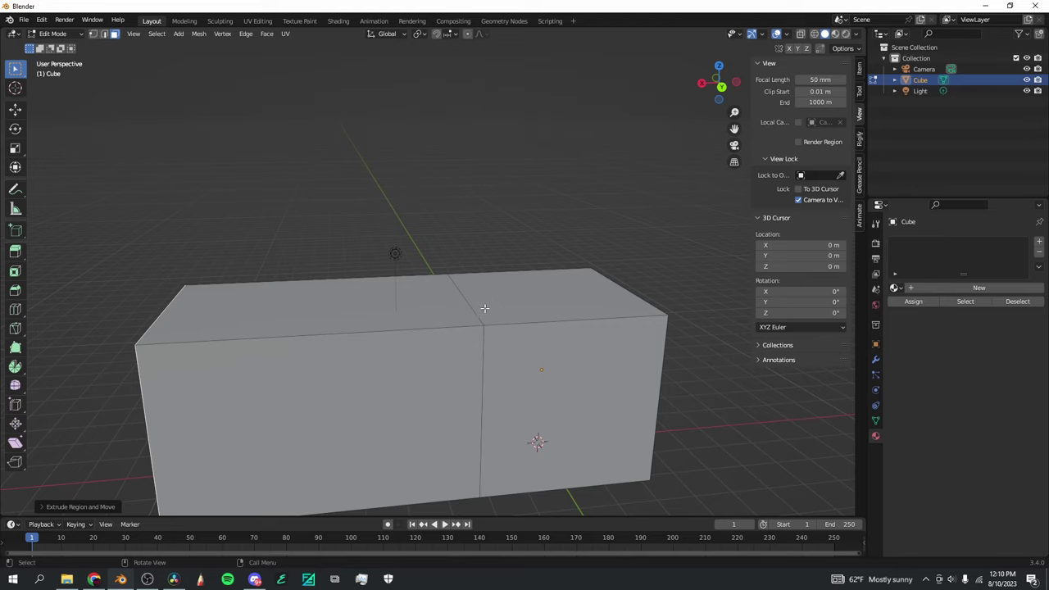
click(491, 300)
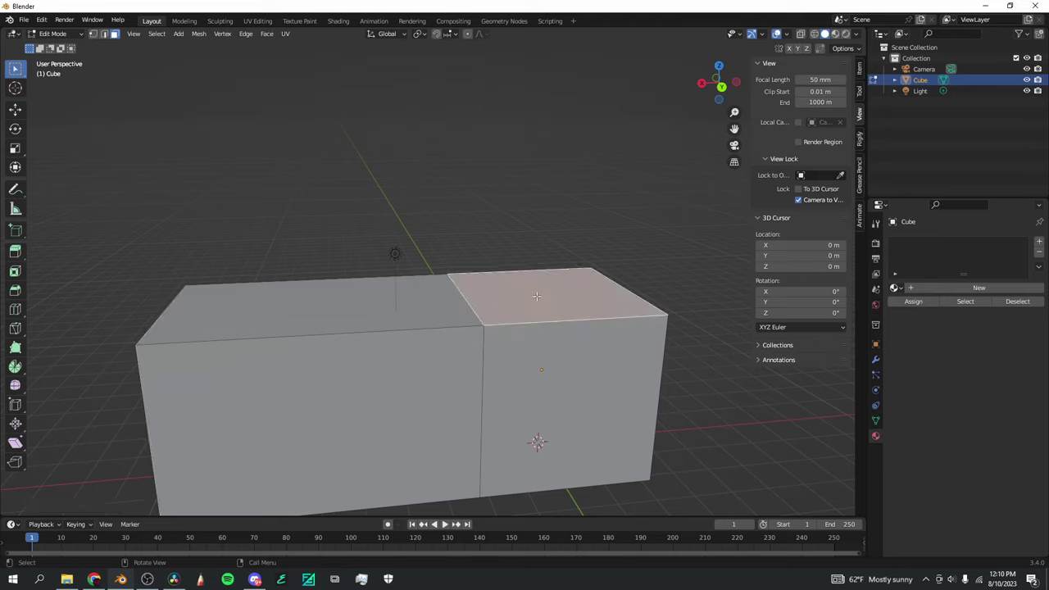
shift+click(424, 309)
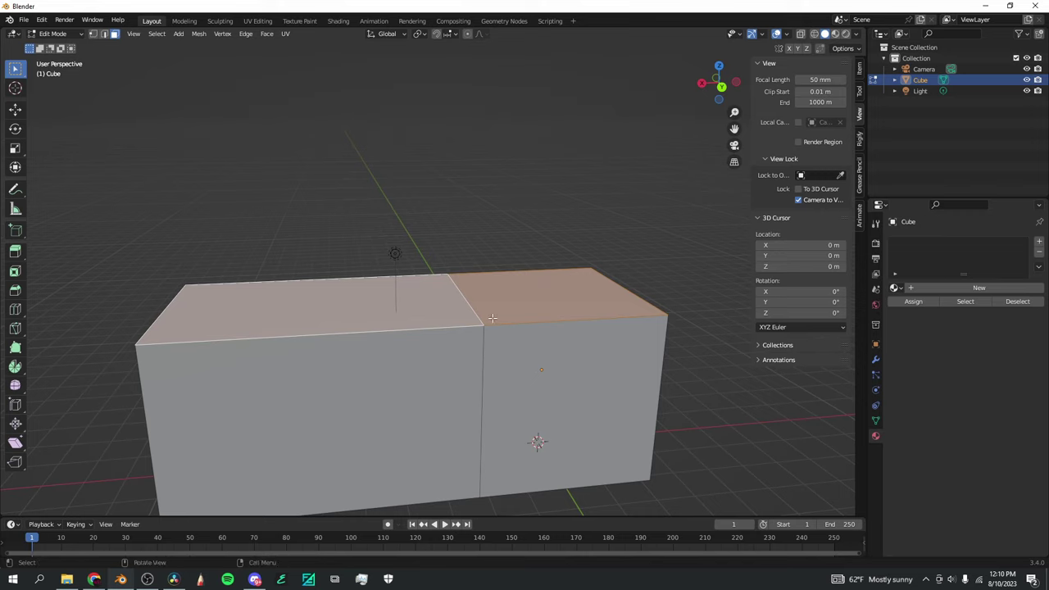
key(g)
key(z)
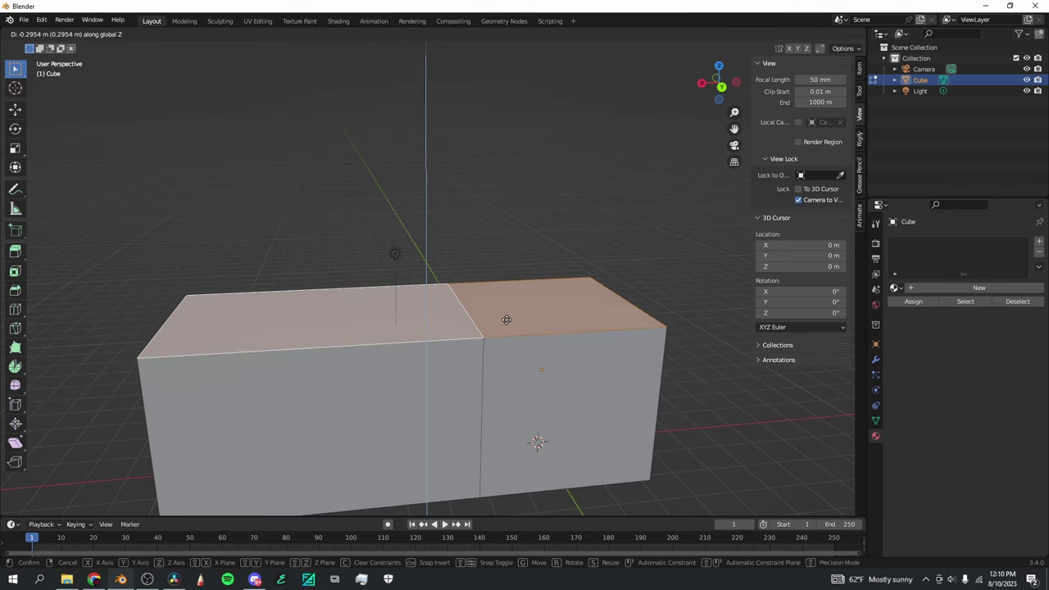
click(500, 347)
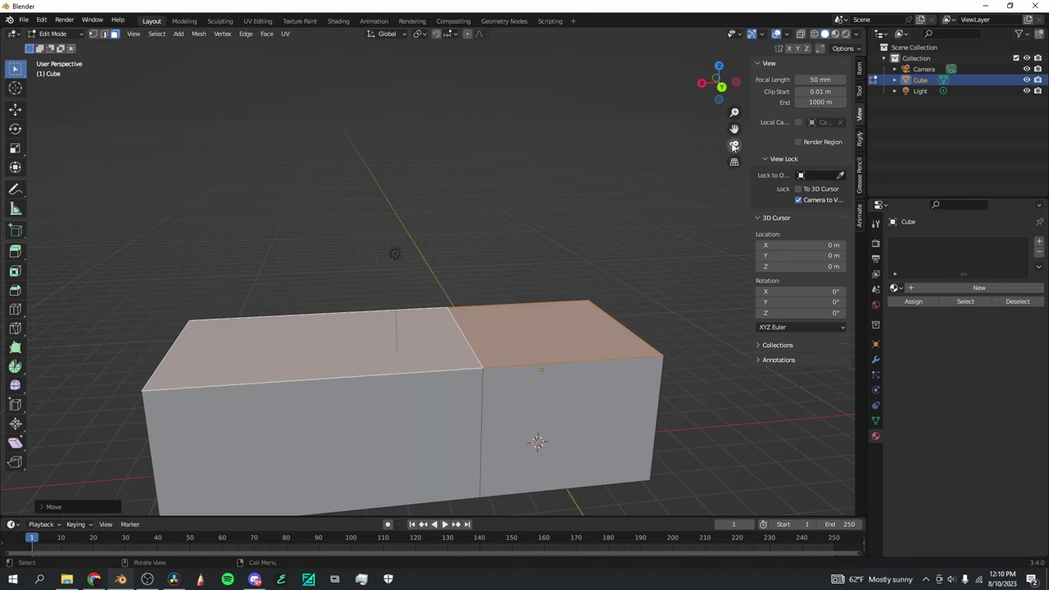
In camera view, lower the two ceiling faces about 0.56 m further along Z, then return to the perspective view
click(735, 145)
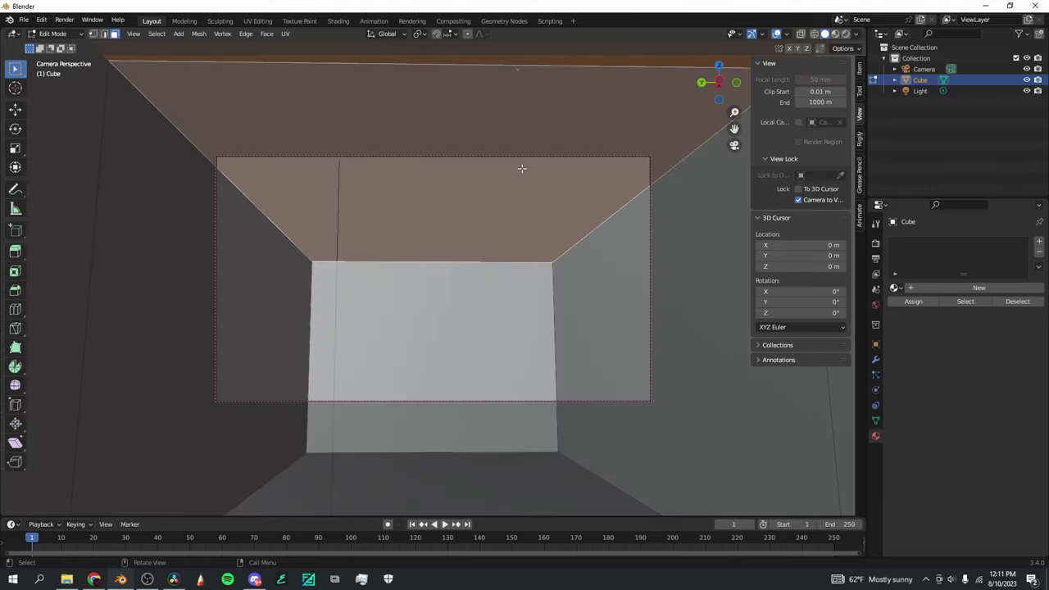
key(g)
key(z)
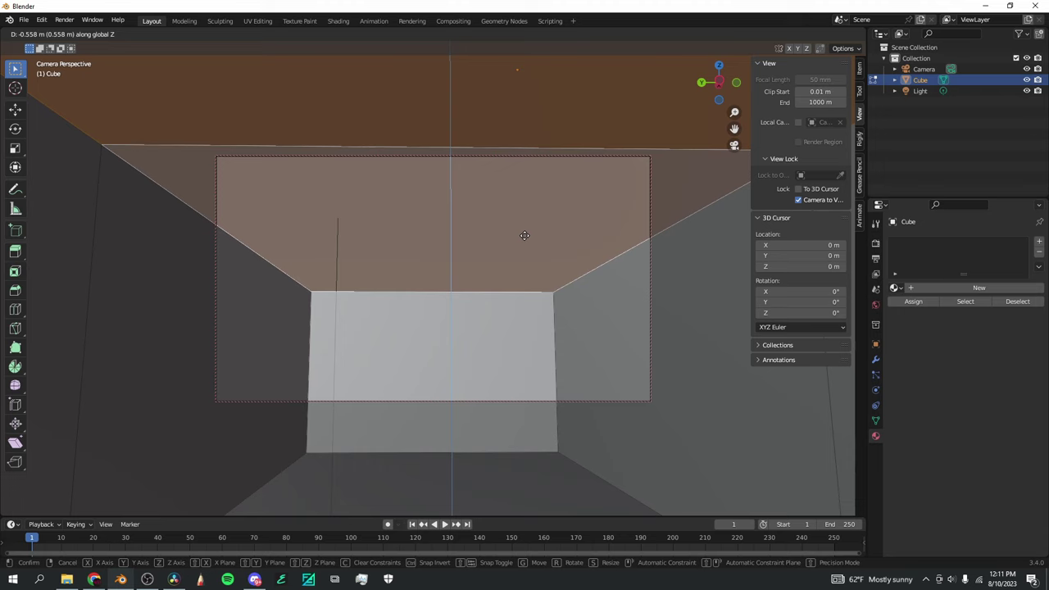
click(524, 235)
click(734, 145)
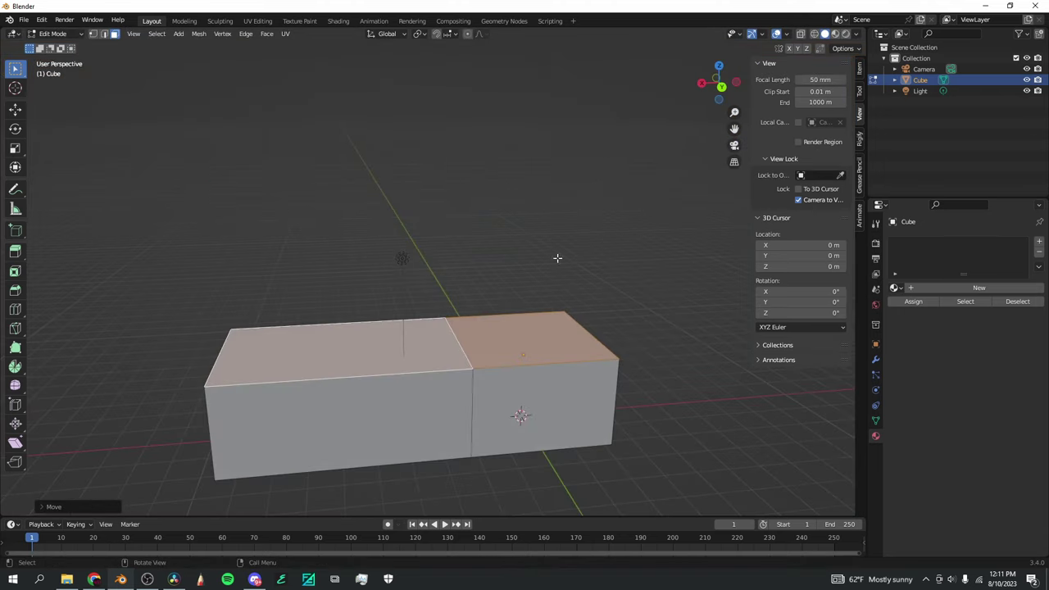
Deselect the ceiling faces and add a single loop cut across the middle of the box's longer extruded section
click(625, 267)
drag(721, 101, 733, 14)
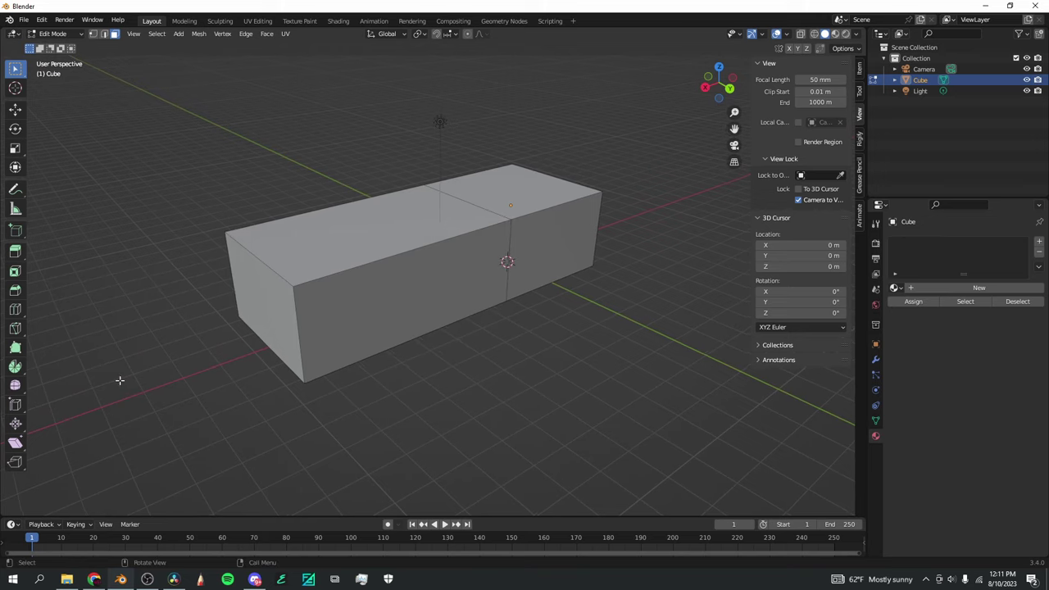
click(18, 310)
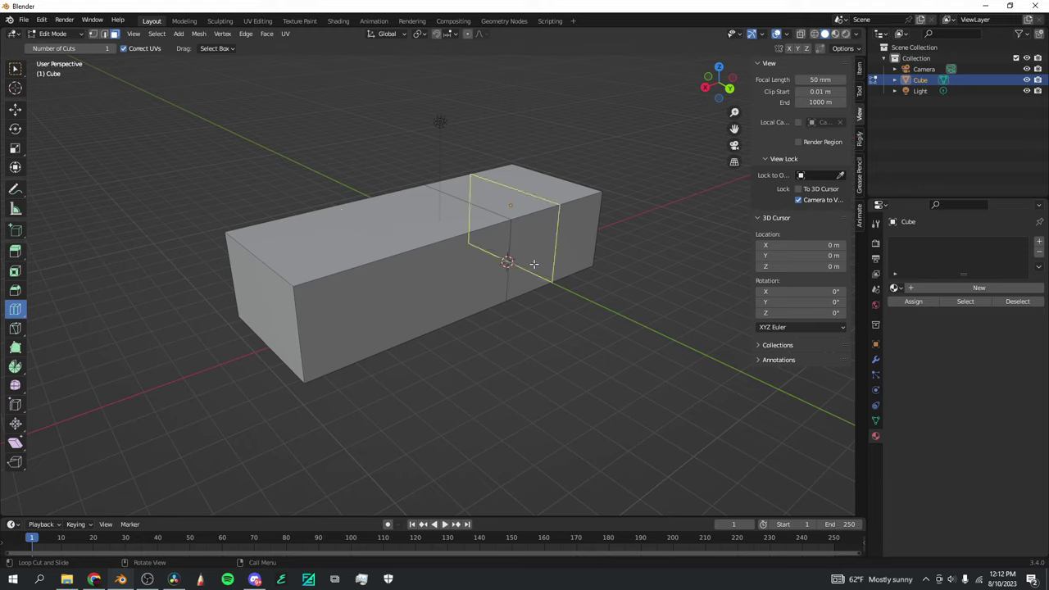
click(394, 250)
mouse_move(394, 250)
mouse_down()
mouse_move(445, 238)
mouse_move(344, 265)
mouse_move(417, 247)
mouse_move(394, 251)
mouse_up()
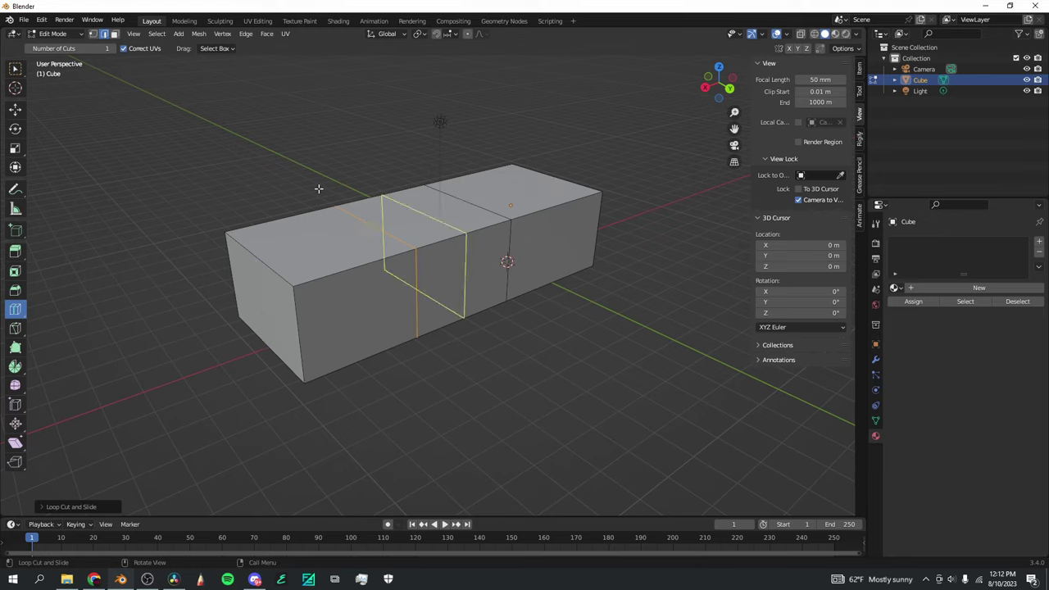
click(15, 71)
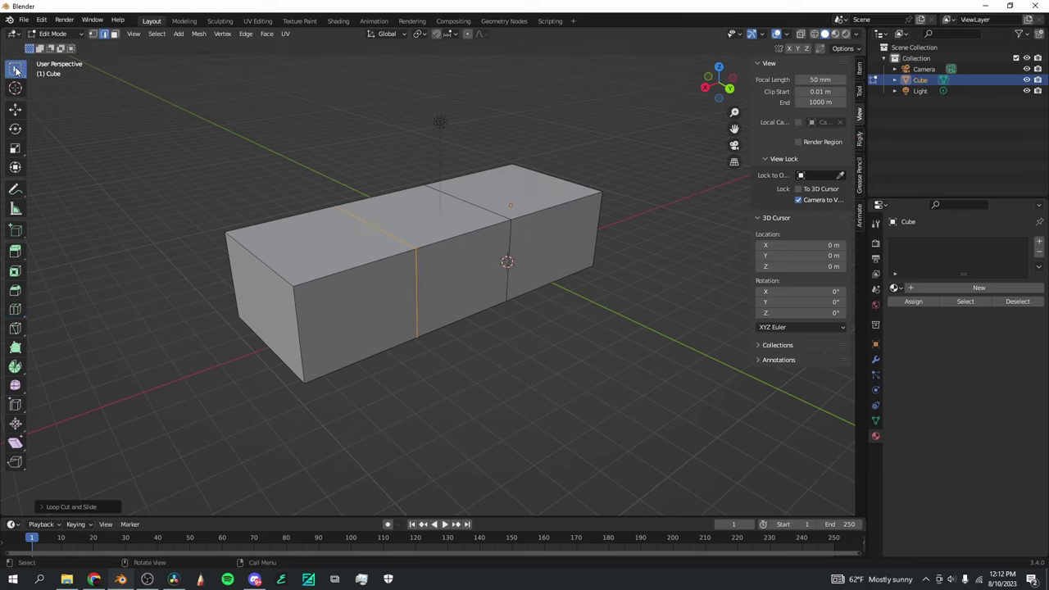
Select the long-side face of the box's end section and extrude it outward into a side branch
key(3)
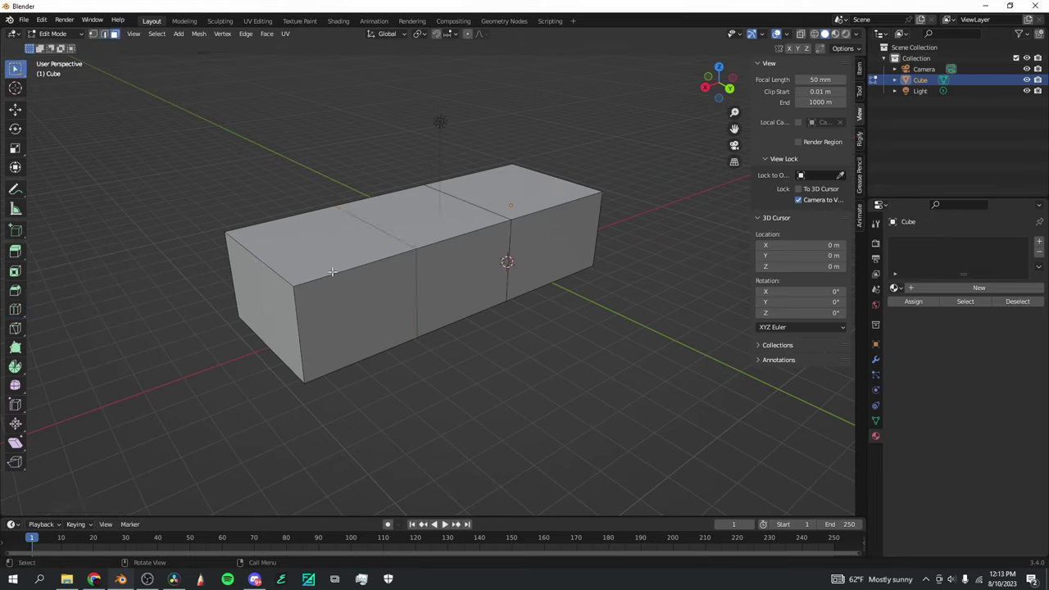
click(349, 296)
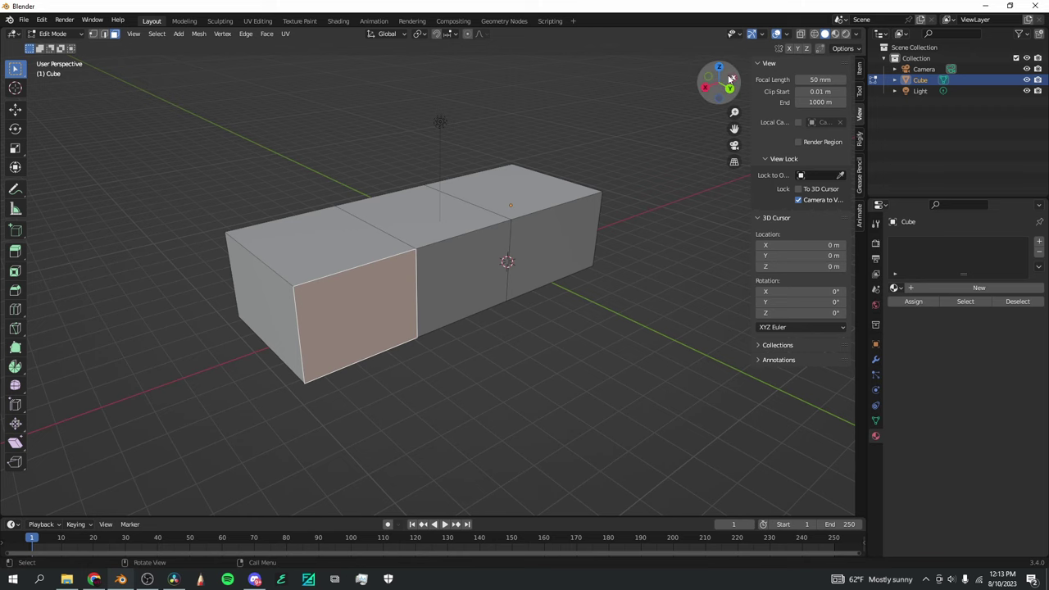
drag(718, 82, 693, 84)
scroll(320, 256, down, 2)
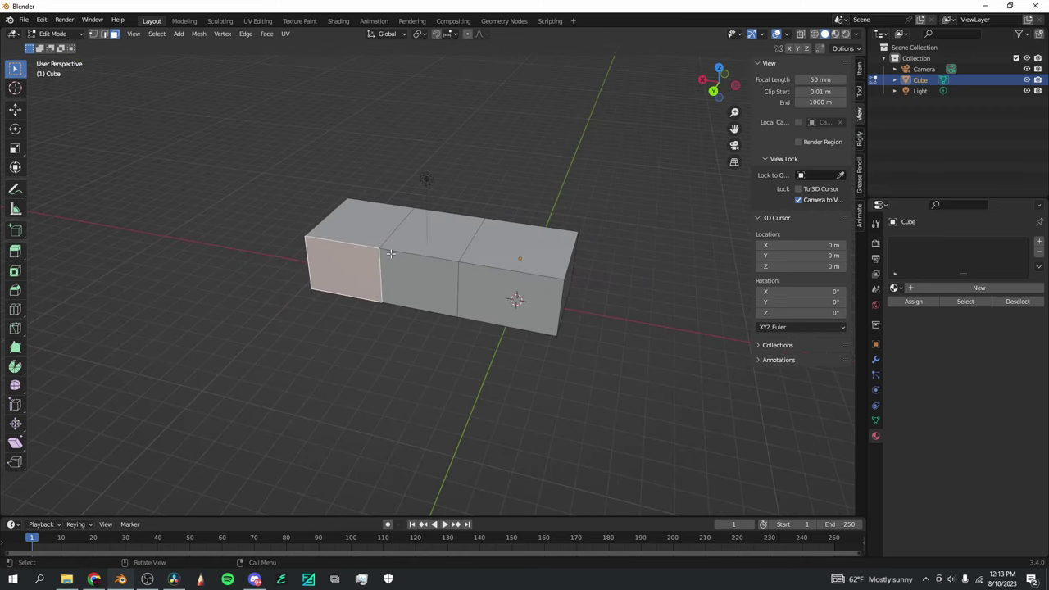
key(e)
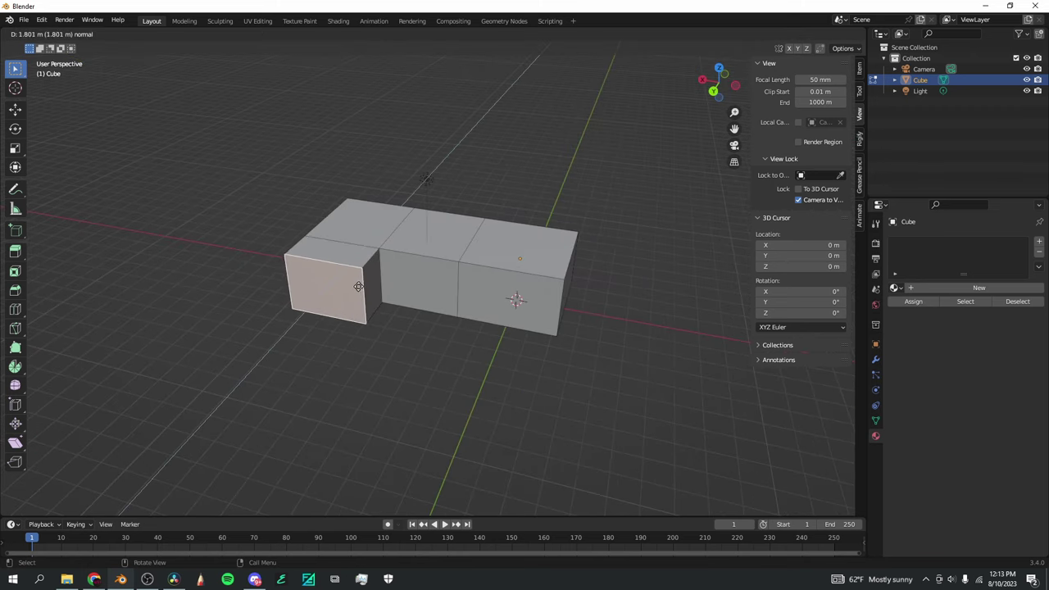
click(286, 332)
On the opposite side of the box, select the middle section's side face and extrude it outward into a long corridor
middle_drag(287, 332, 440, 245)
click(441, 247)
click(453, 317)
scroll(460, 309, down, 3)
scroll(459, 309, up, 4)
scroll(459, 310, down, 3)
key(e)
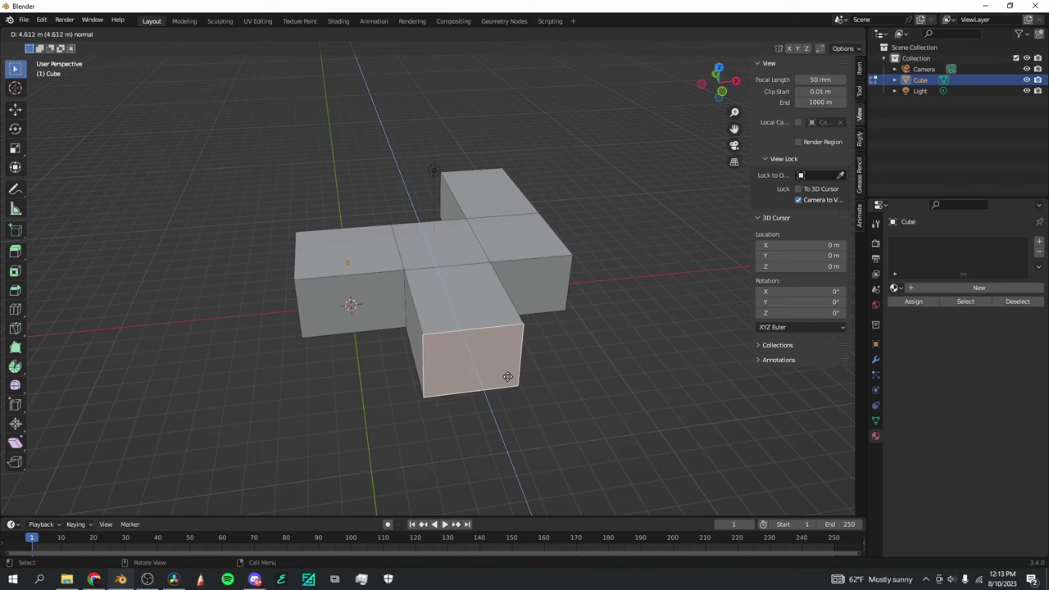
click(537, 419)
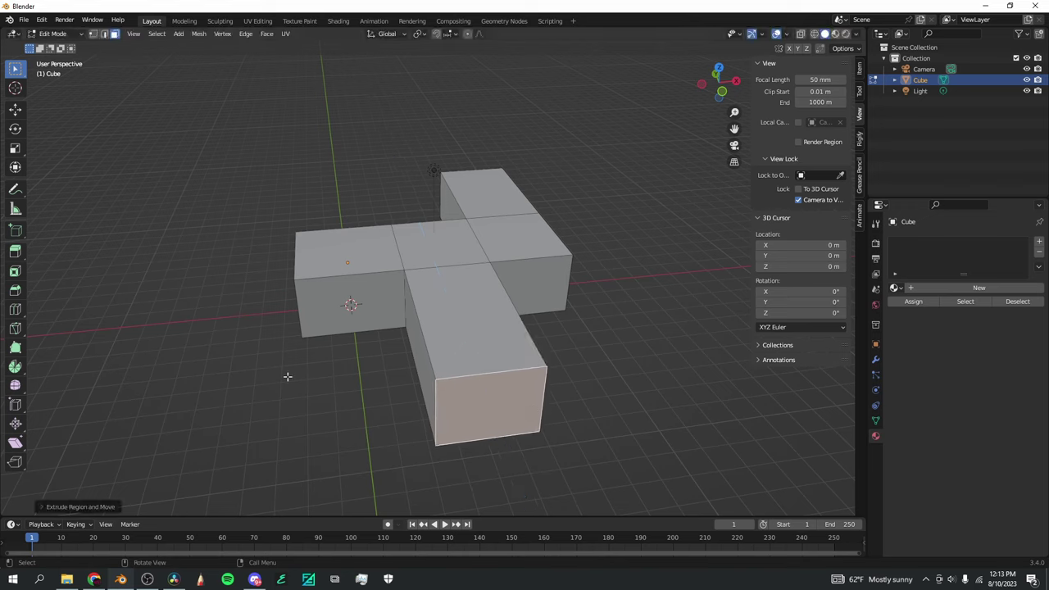
Add a single loop cut across the middle of the newly extruded corridor
click(15, 311)
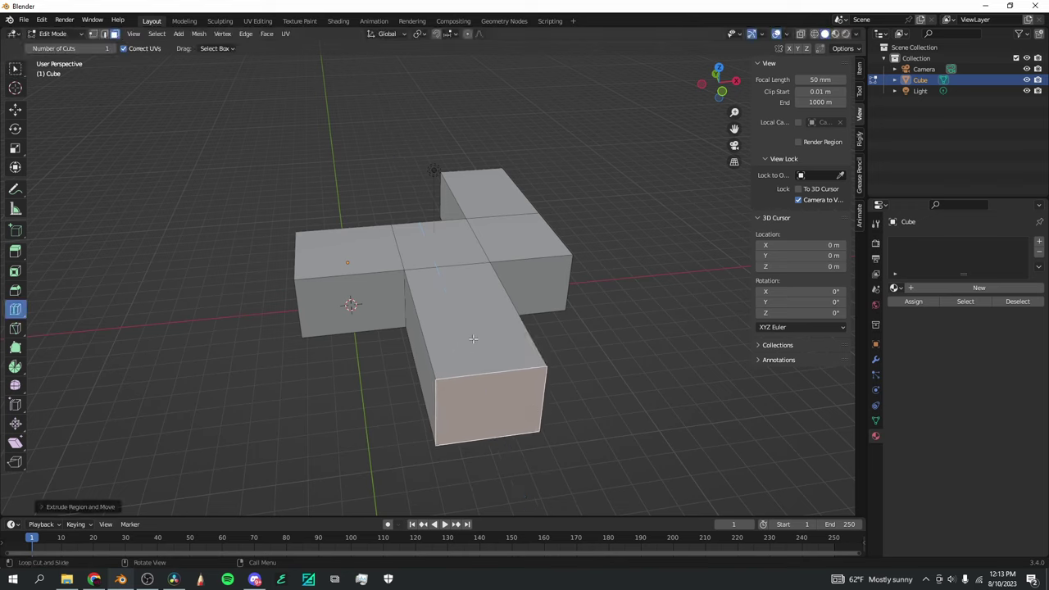
click(429, 321)
drag(718, 82, 309, 150)
Select the side face of the corridor's outer half, facing away from the 3D cursor, and extrude it into a side passage
click(18, 73)
click(321, 340)
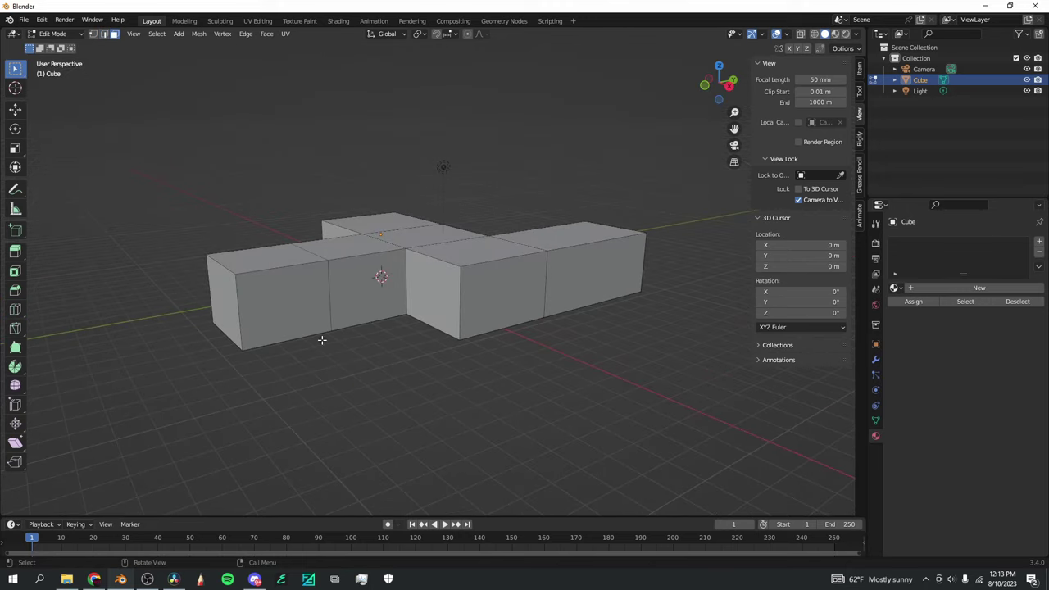
click(282, 297)
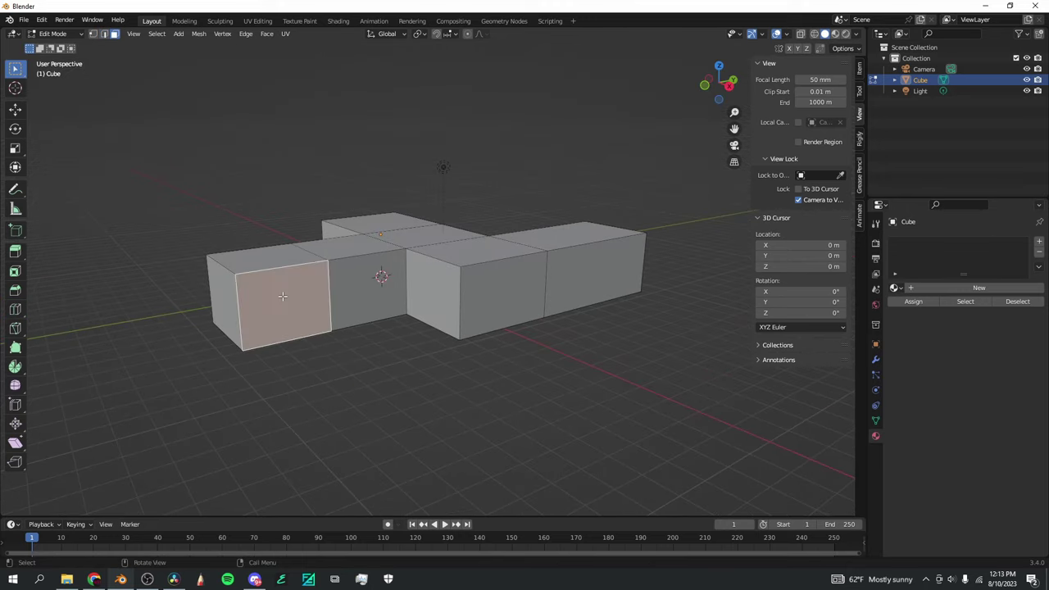
key(e)
click(581, 107)
middle_drag(582, 107, 628, 144)
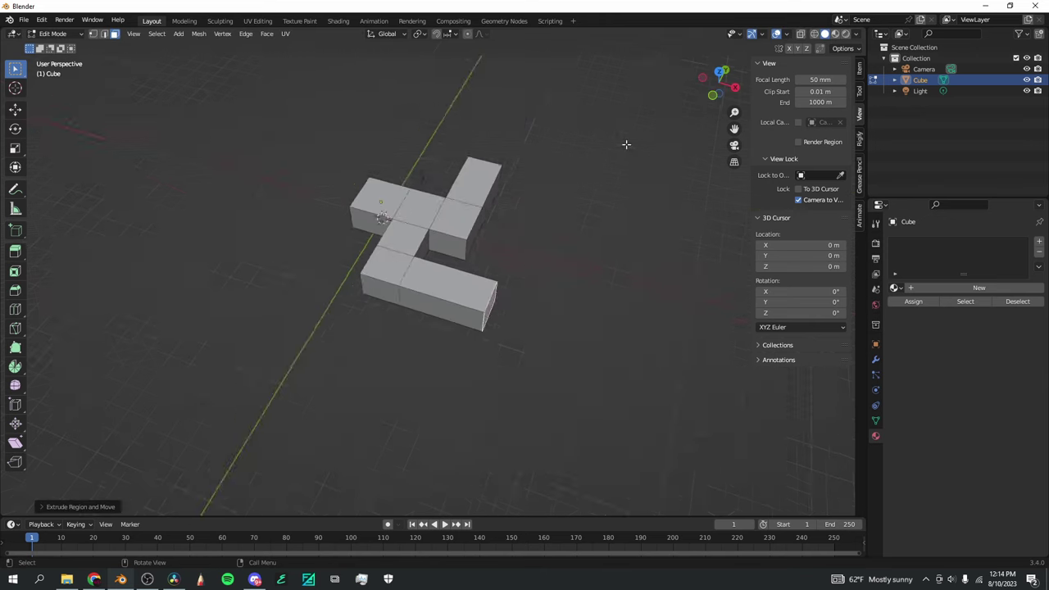
Extrude the corridor's end face further outward beyond the new side passage
scroll(628, 144, up, 2)
drag(718, 82, 670, 71)
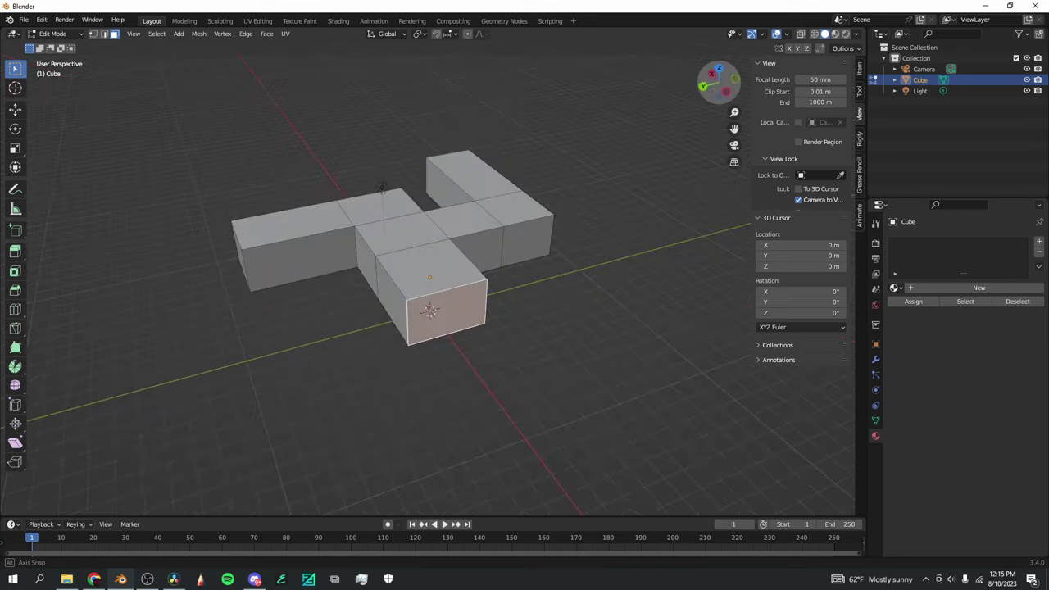
drag(660, 112, 658, 113)
key(e)
key(shift+z)
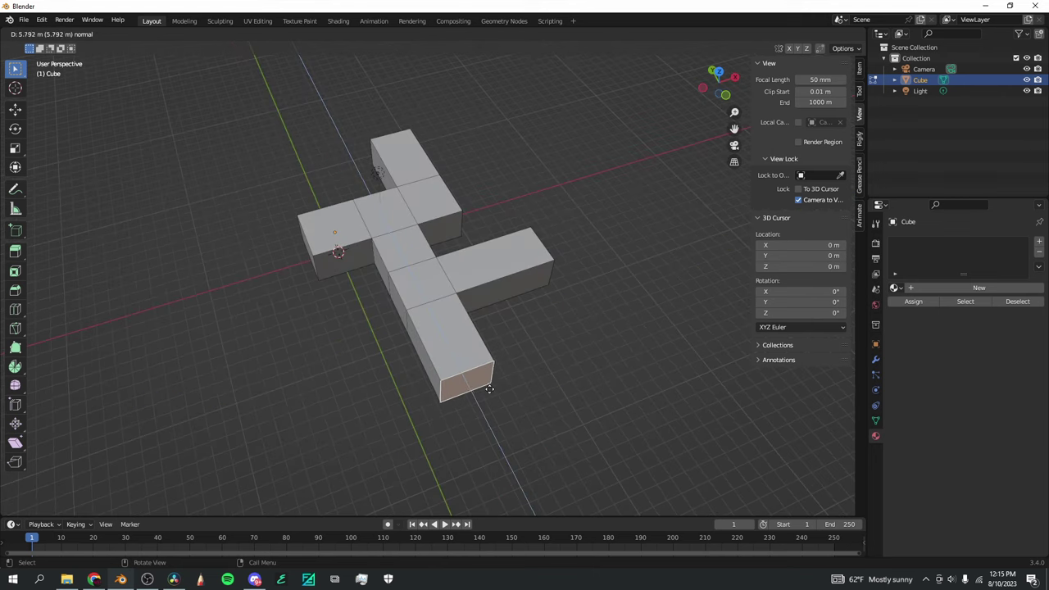
click(495, 417)
Add a single loop cut across the middle of the corridor's extended end section
click(20, 310)
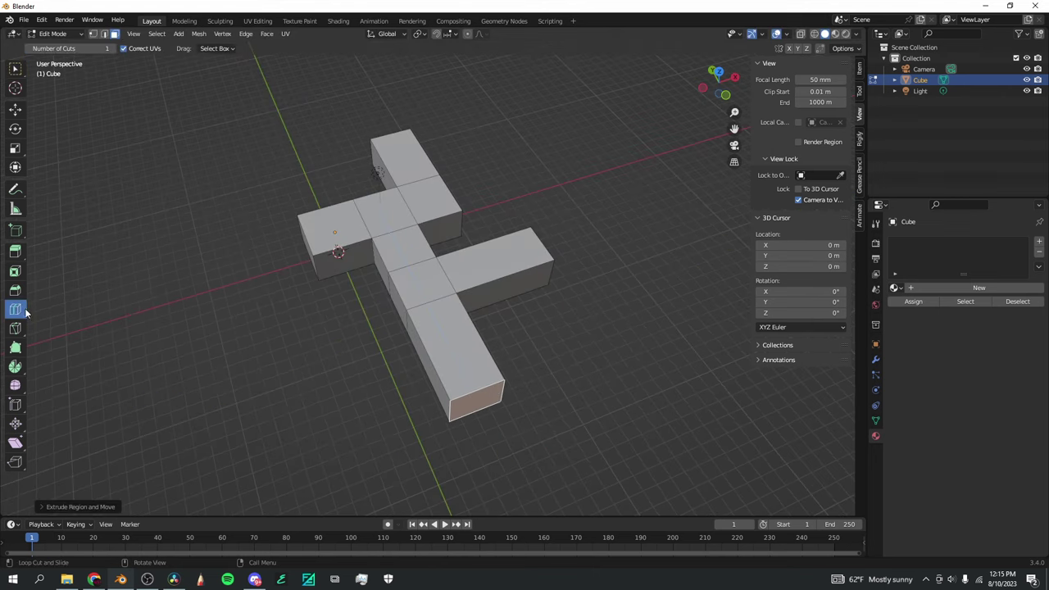
click(445, 370)
drag(714, 85, 706, 92)
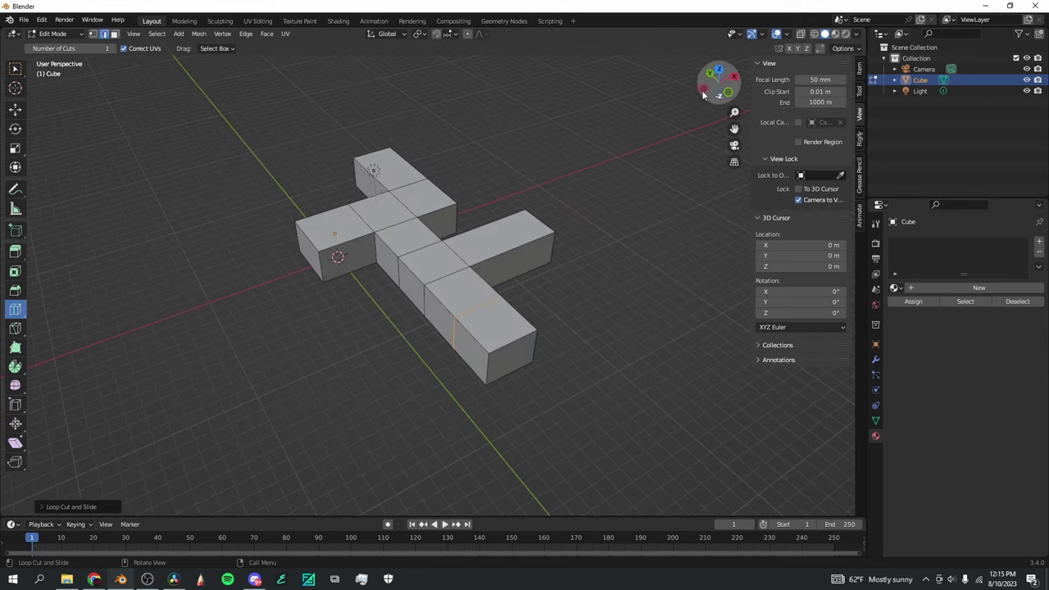
Select the outermost corridor section's side face toward the 3D cursor side and extrude it about 7.24 m
click(16, 70)
key(3)
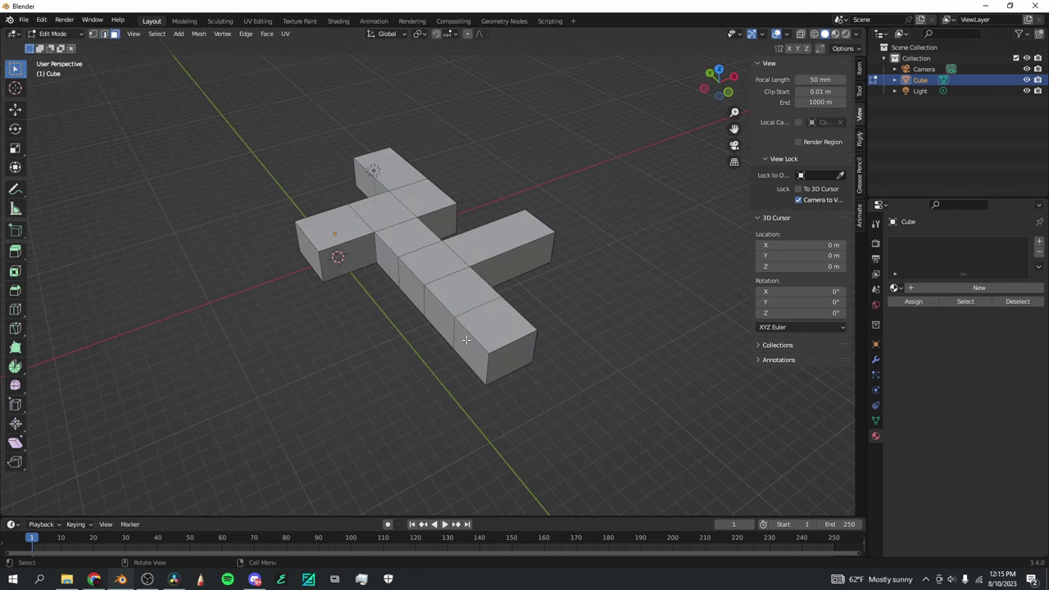
click(467, 344)
key(e)
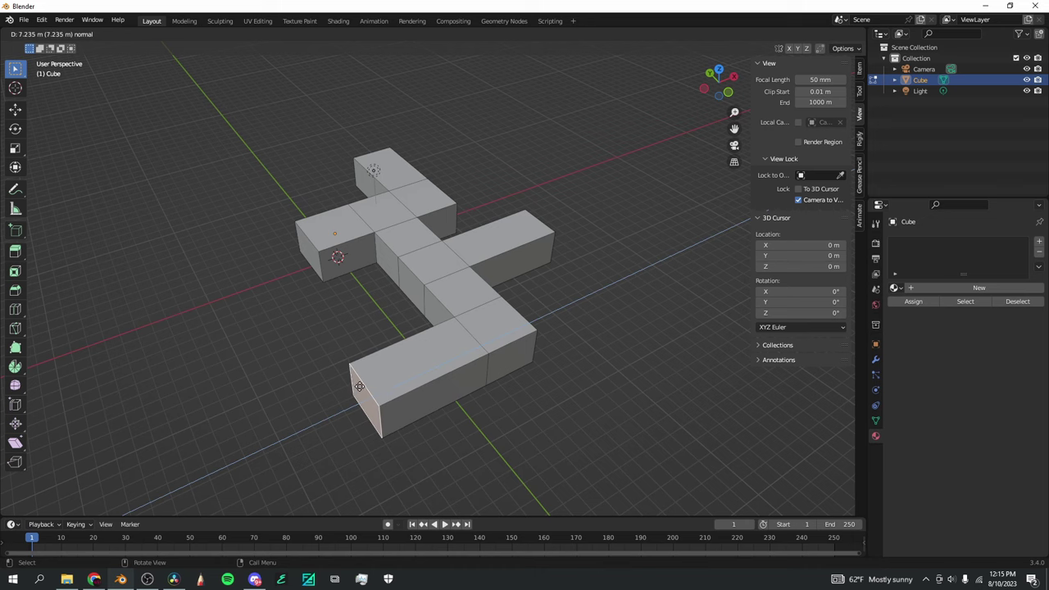
click(360, 386)
Extrude the end face of the first side branch, at the opposite end of the layout, about 4.04 m outward
drag(718, 92, 535, 203)
scroll(534, 202, up, 2)
scroll(534, 202, down, 2)
scroll(534, 203, up, 1)
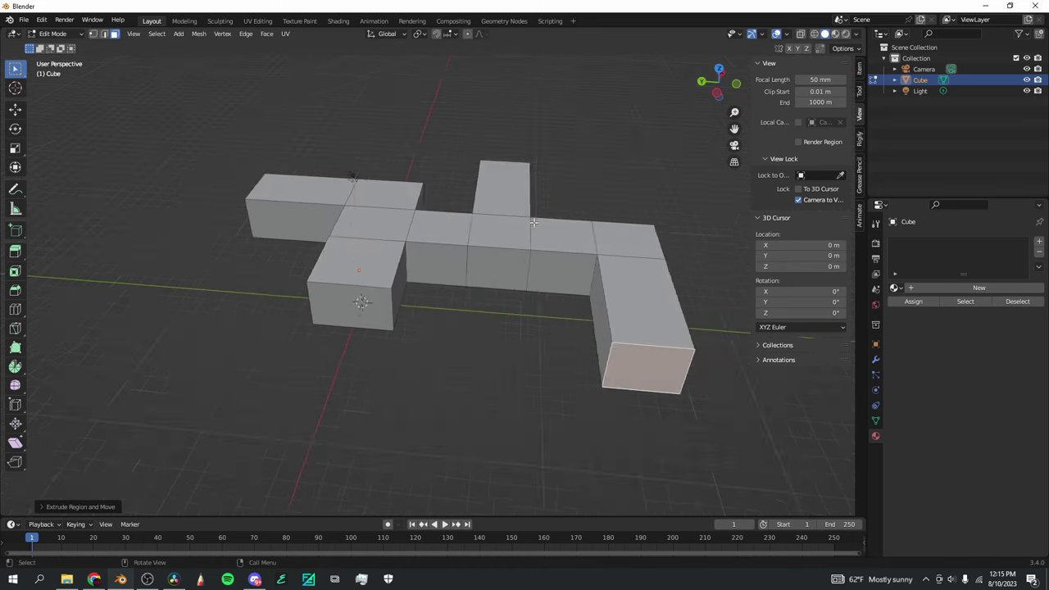
key(e)
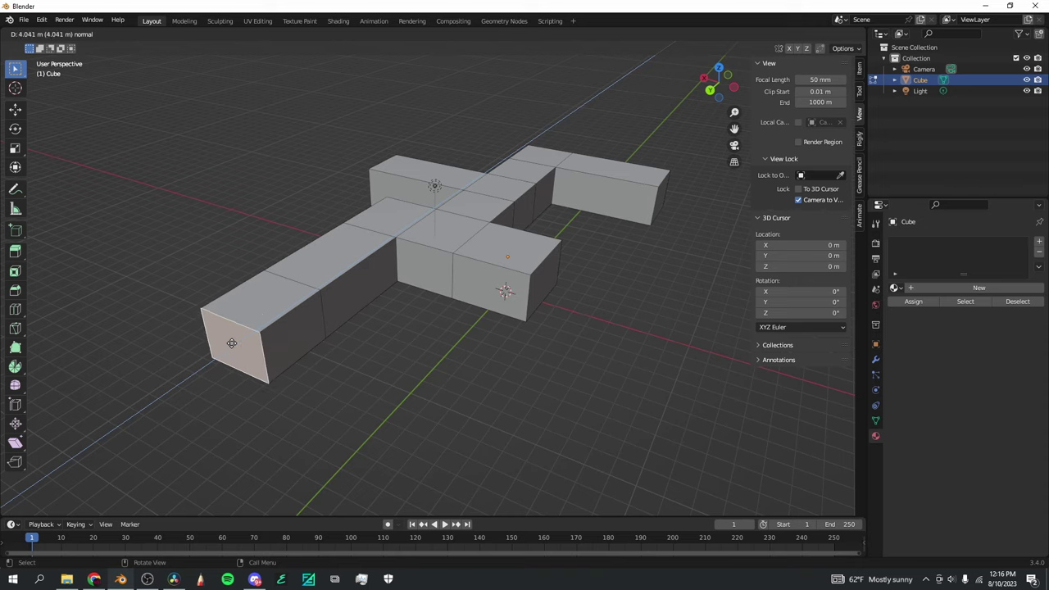
click(232, 343)
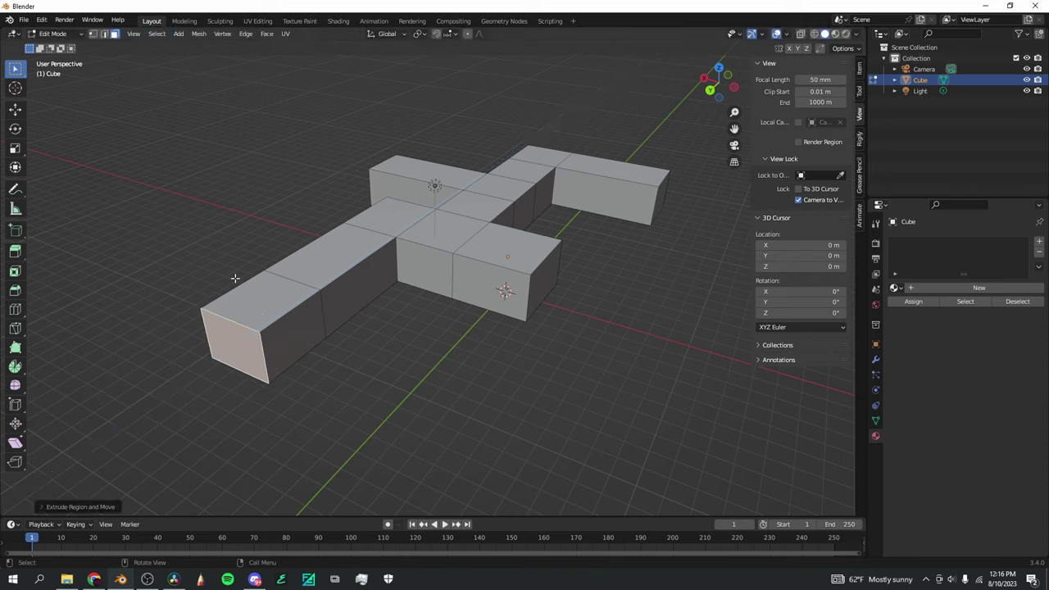
Select the side face of that branch's new end section, on the 3D cursor side, and extrude it into another passage
click(284, 335)
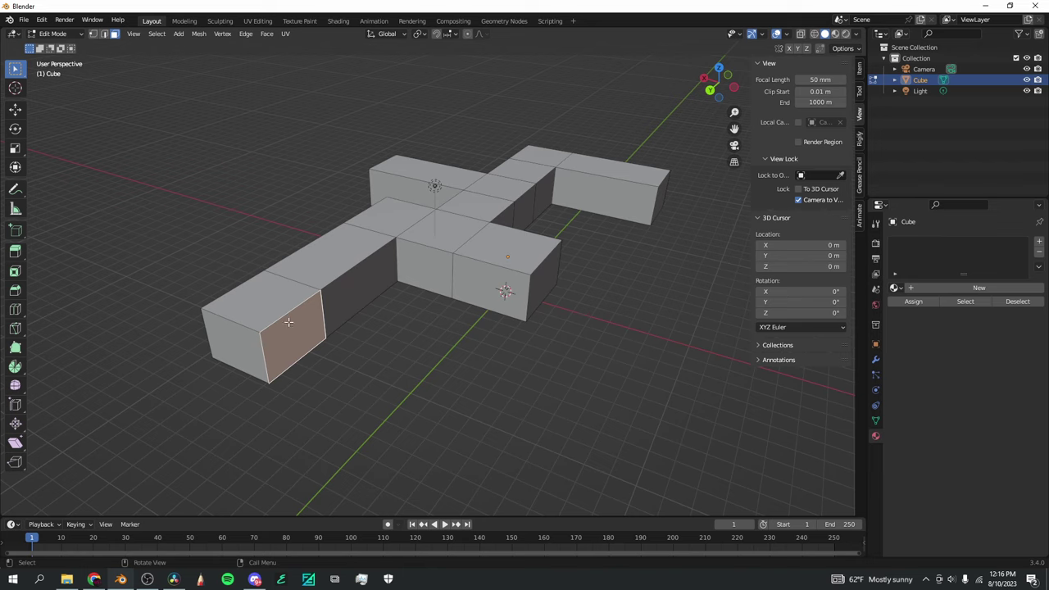
key(e)
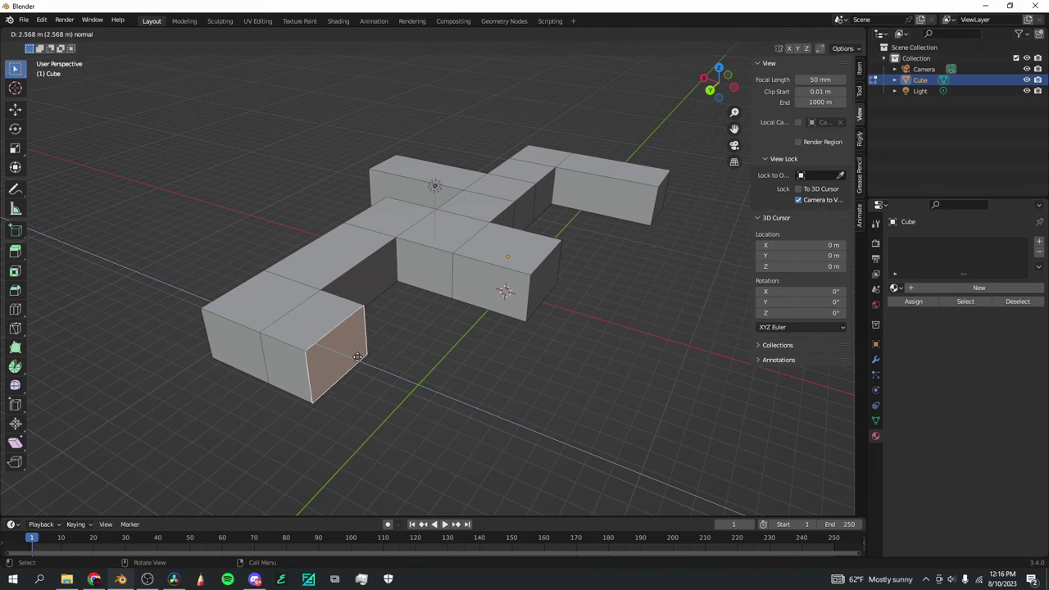
click(447, 375)
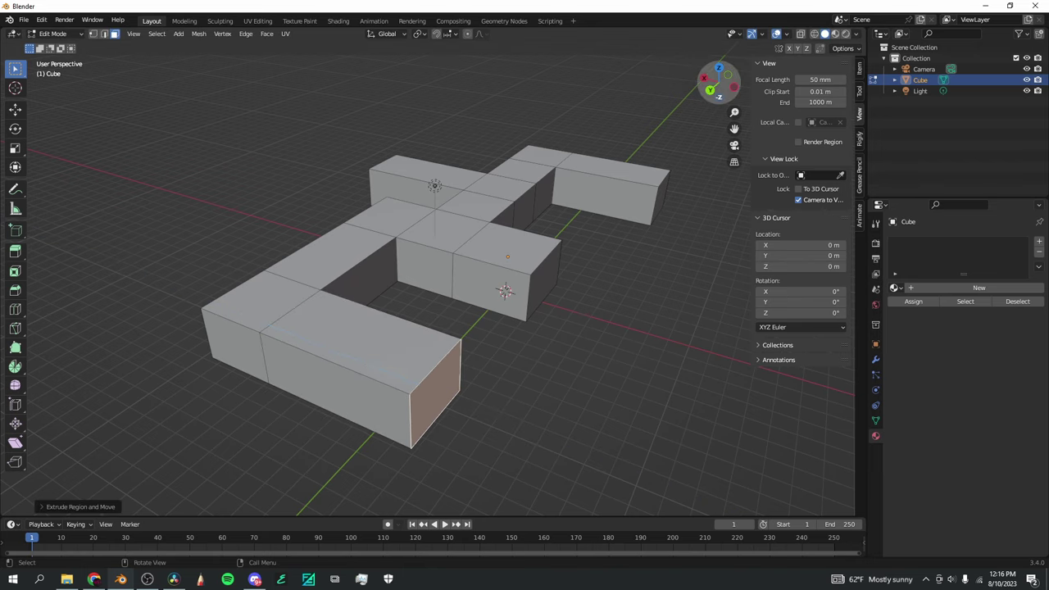
In the left orthographic view, add a horizontal loop cut around all walls and slide it down by about 0.82, close to the floor
drag(716, 97, 769, 141)
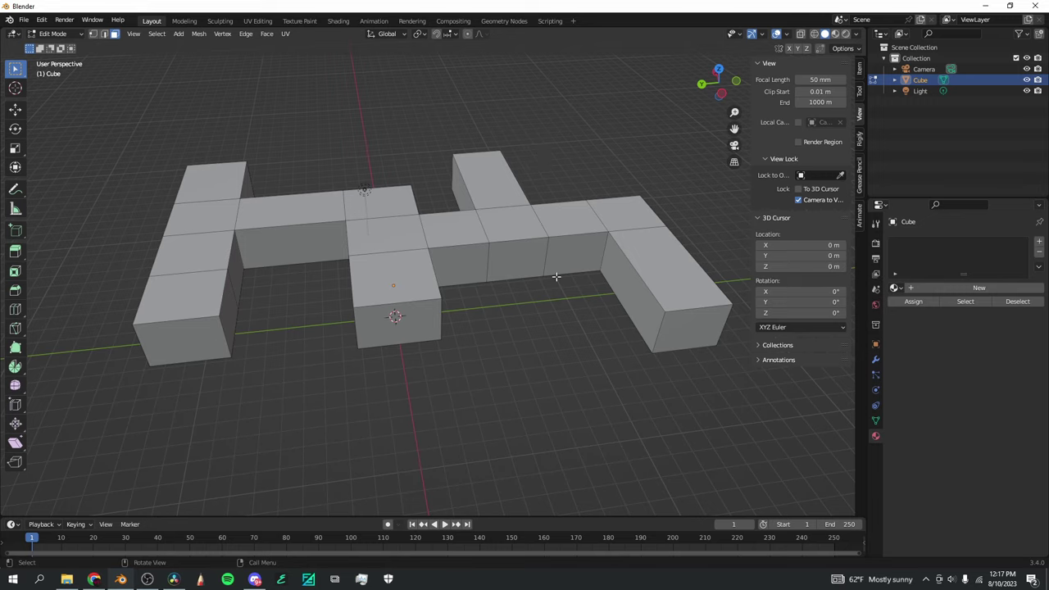
middle_drag(440, 235, 310, 141)
drag(718, 85, 685, 68)
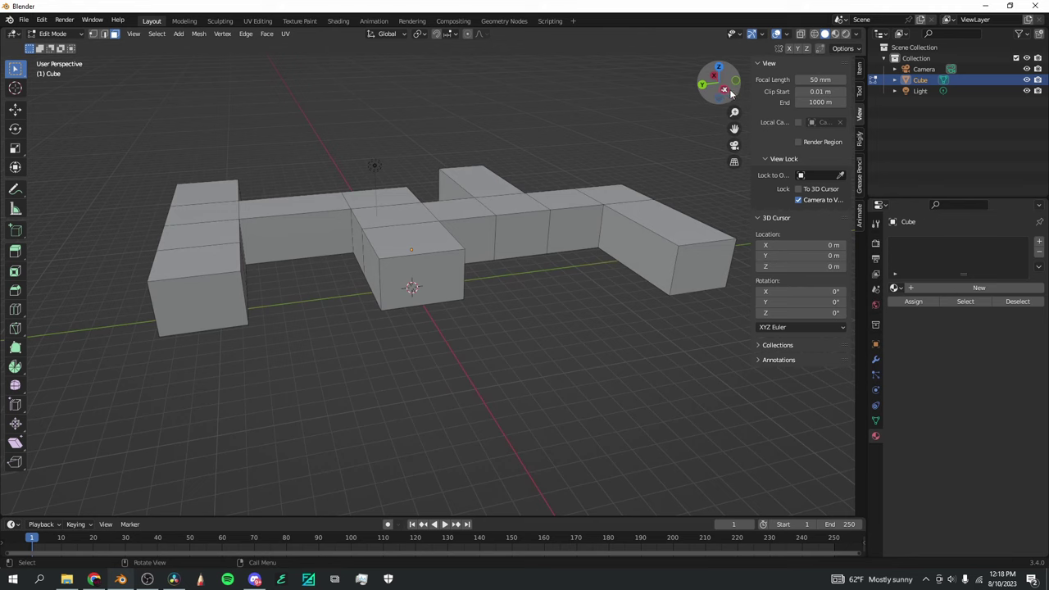
click(723, 92)
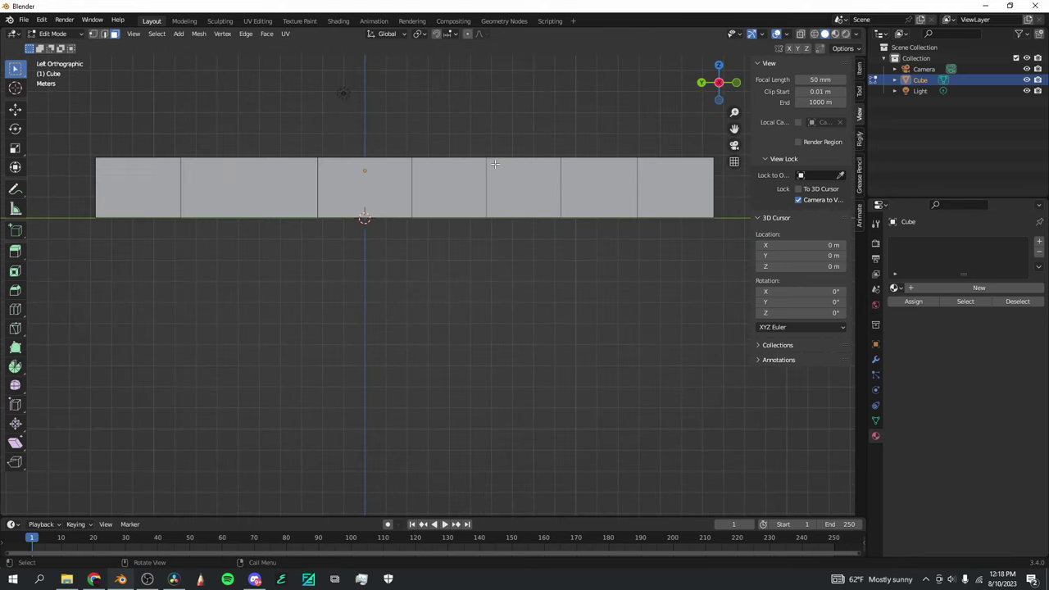
click(15, 310)
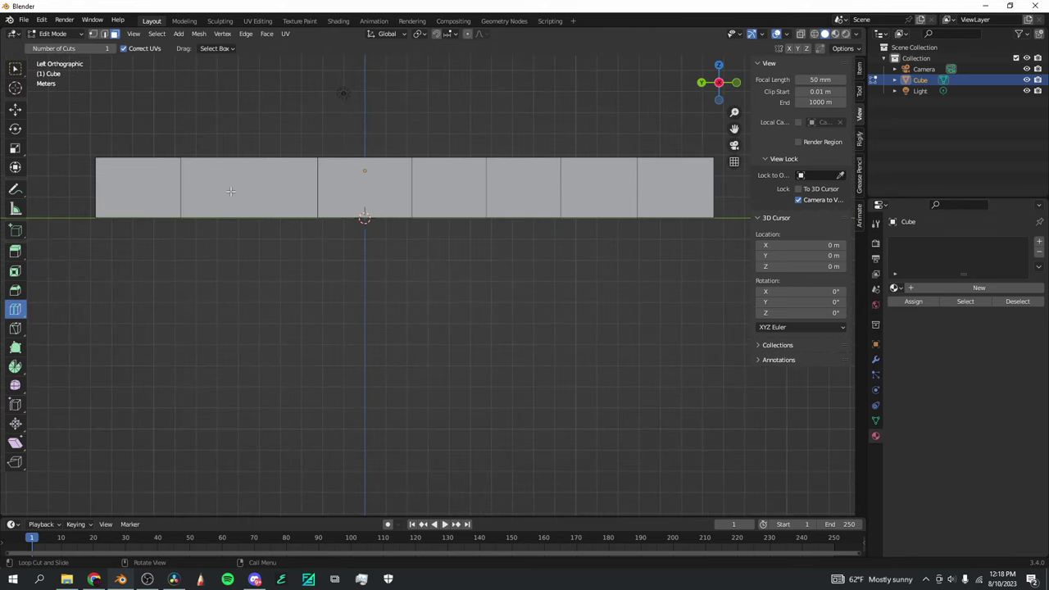
click(166, 188)
drag(166, 188, 166, 194)
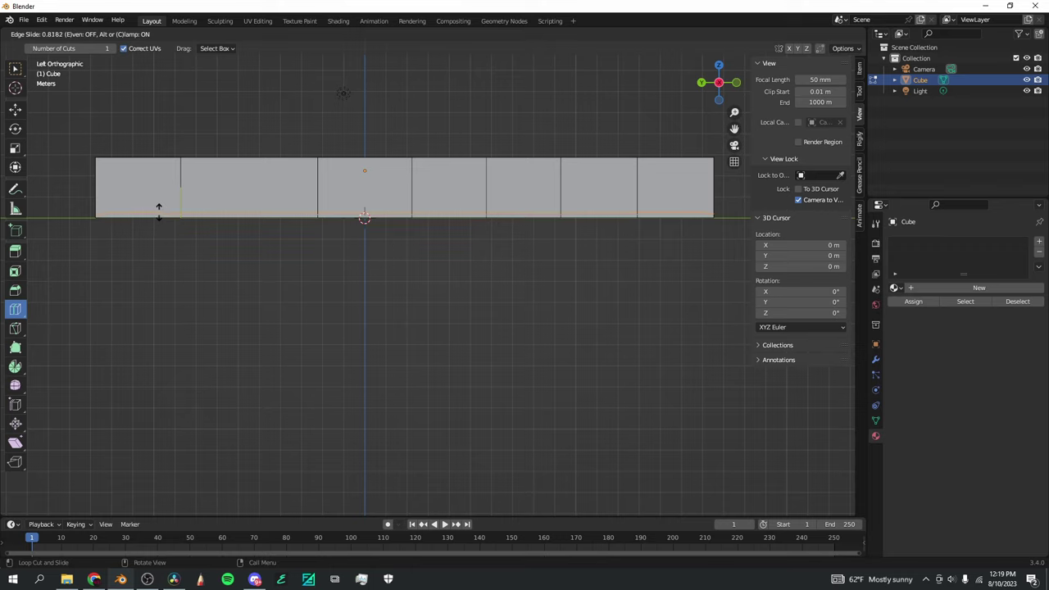
click(159, 210)
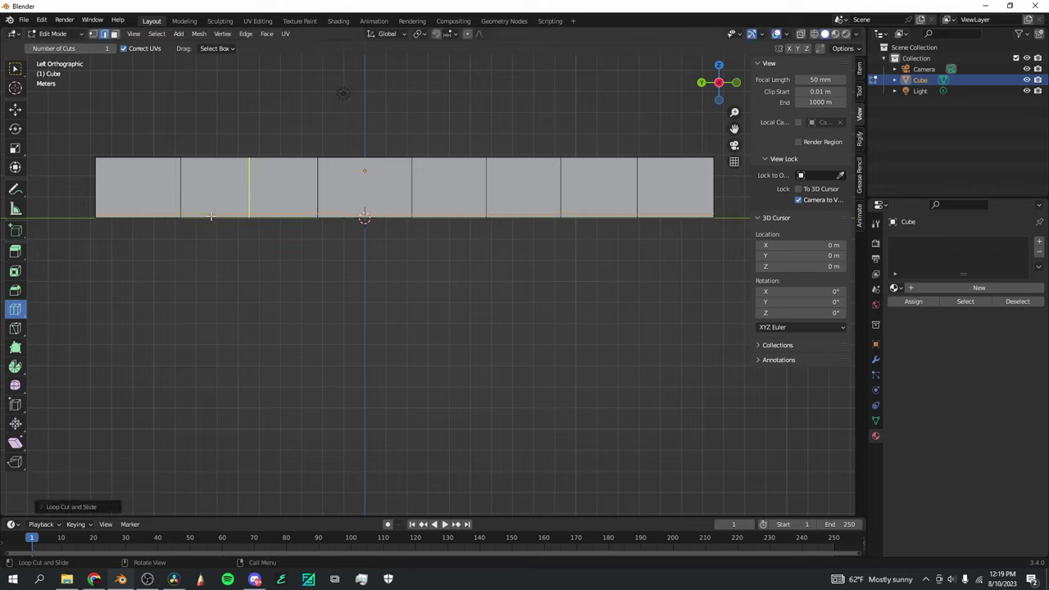
Walk through the rooms and corridors in camera view to examine the baseboard line along the interior walls
middle_drag(548, 221, 618, 220)
drag(712, 102, 667, 157)
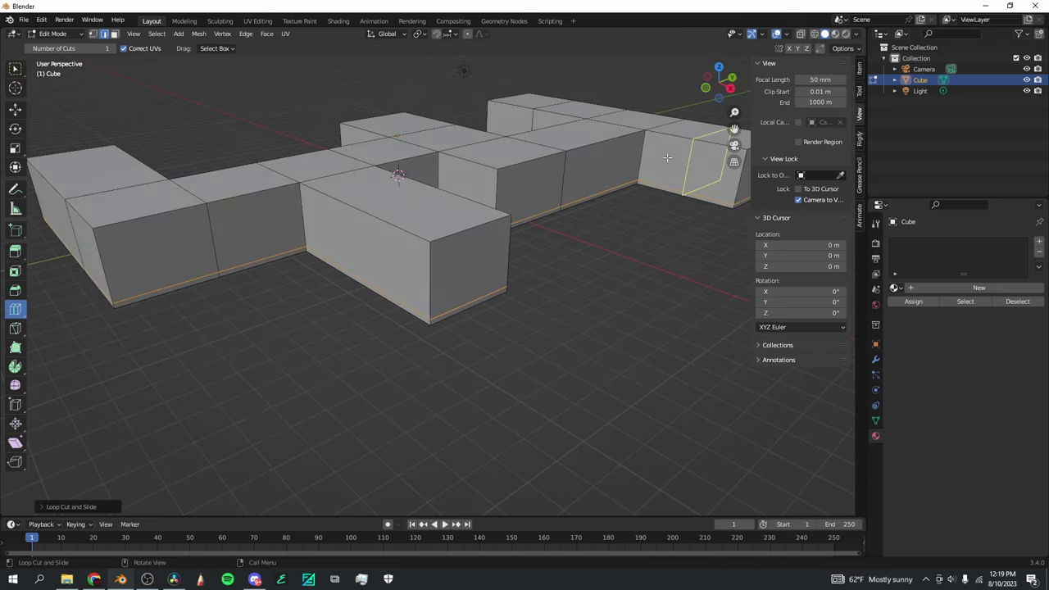
click(734, 145)
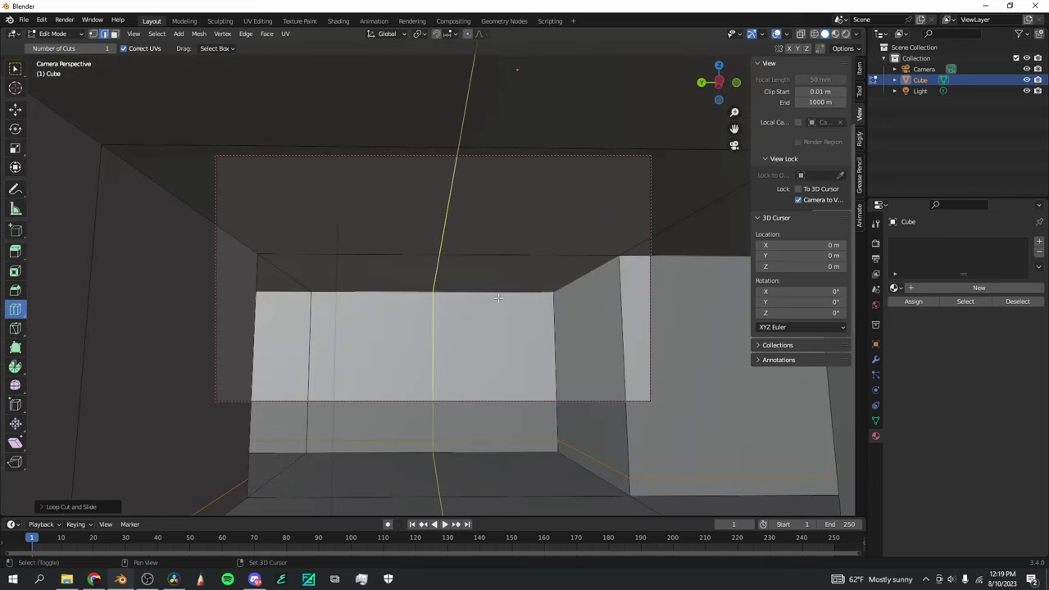
key(shift+grave)
key(w)
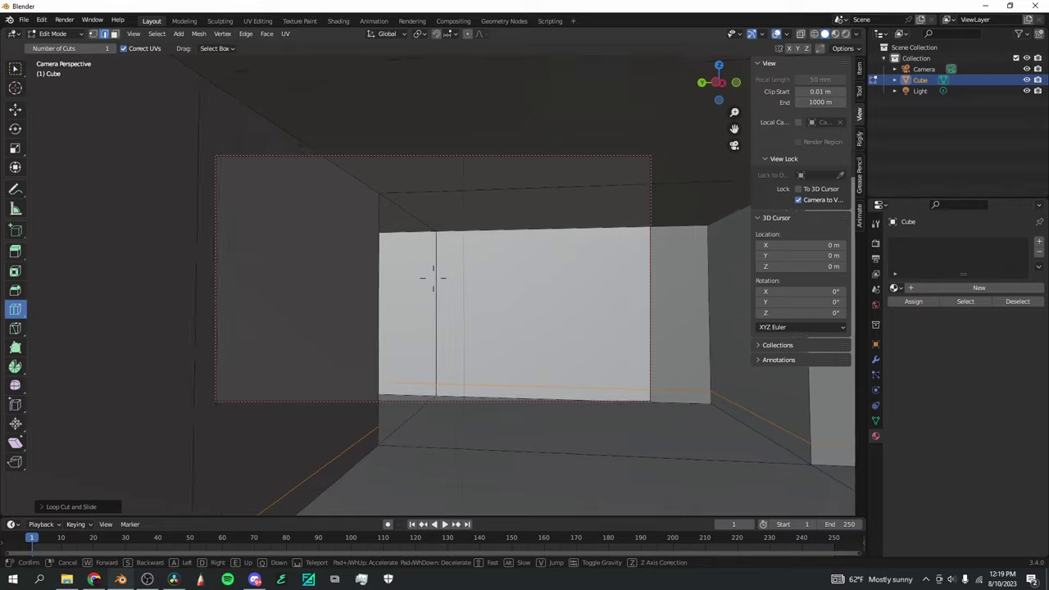
key(w)
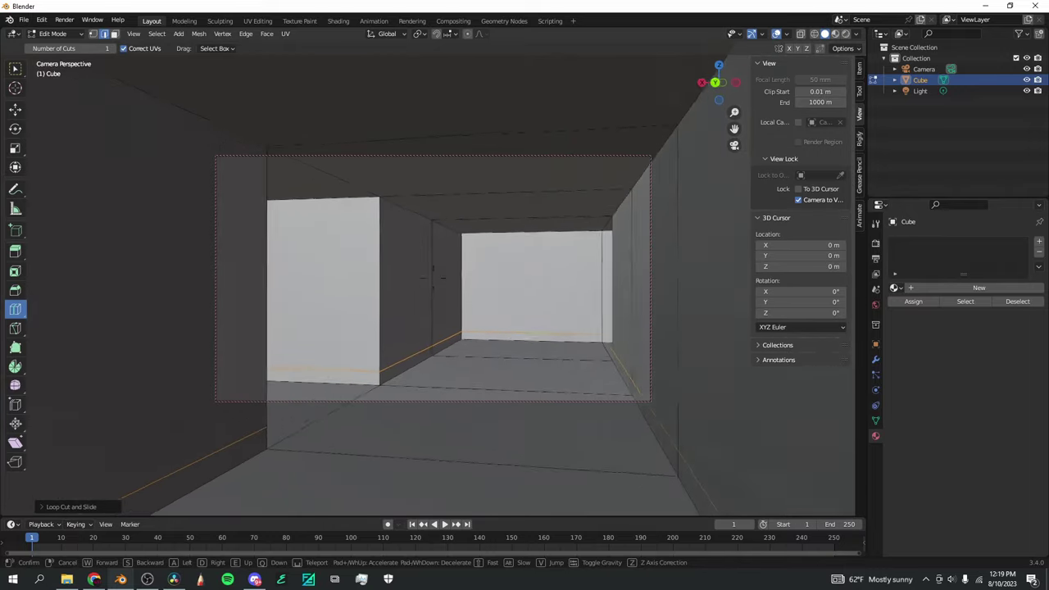
key(w)
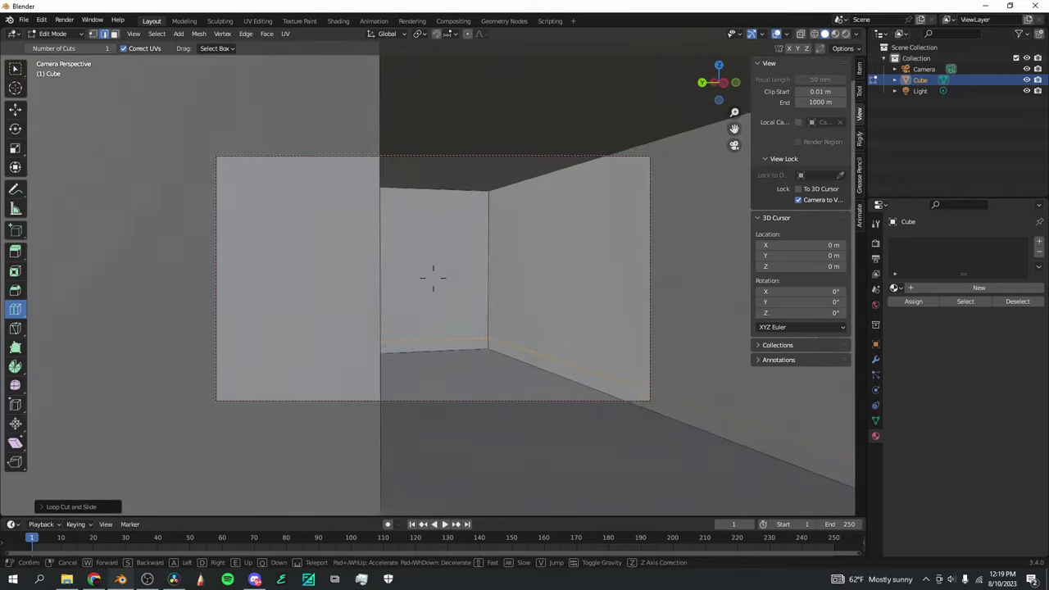
key(s)
key(a)
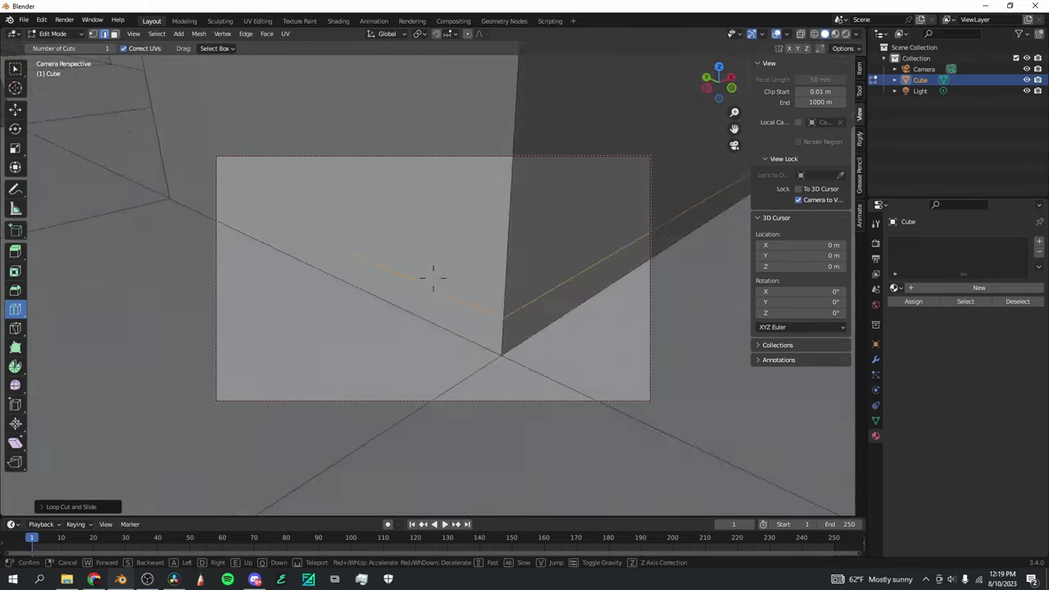
key(w)
key(s)
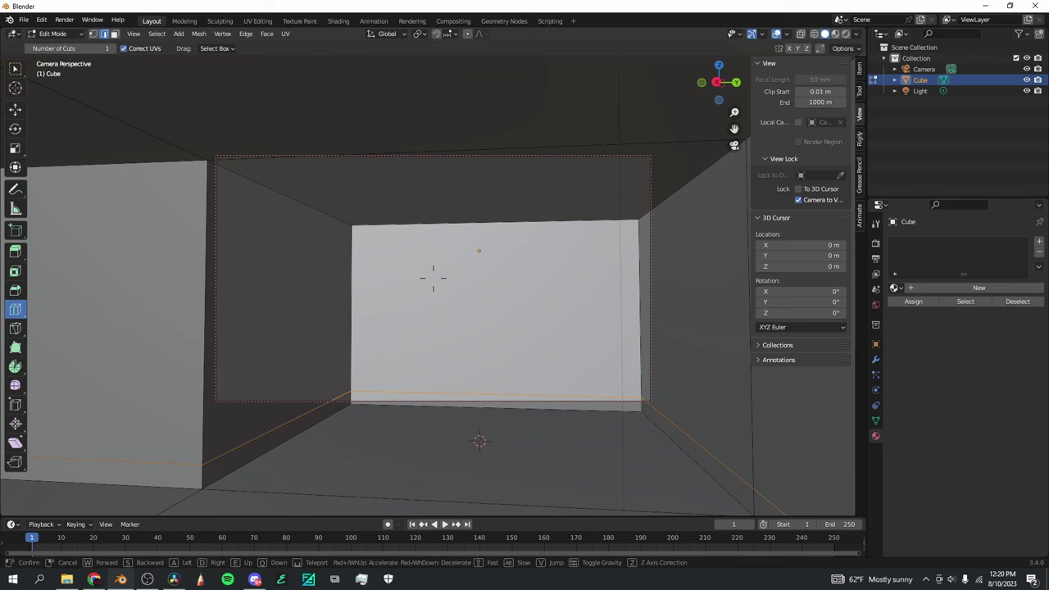
click(389, 326)
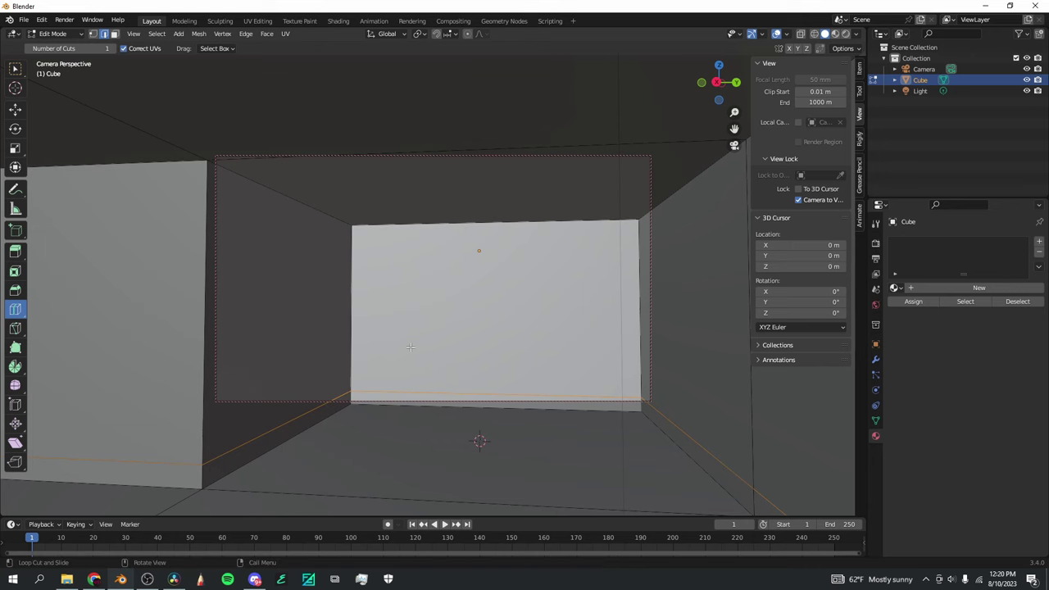
click(734, 145)
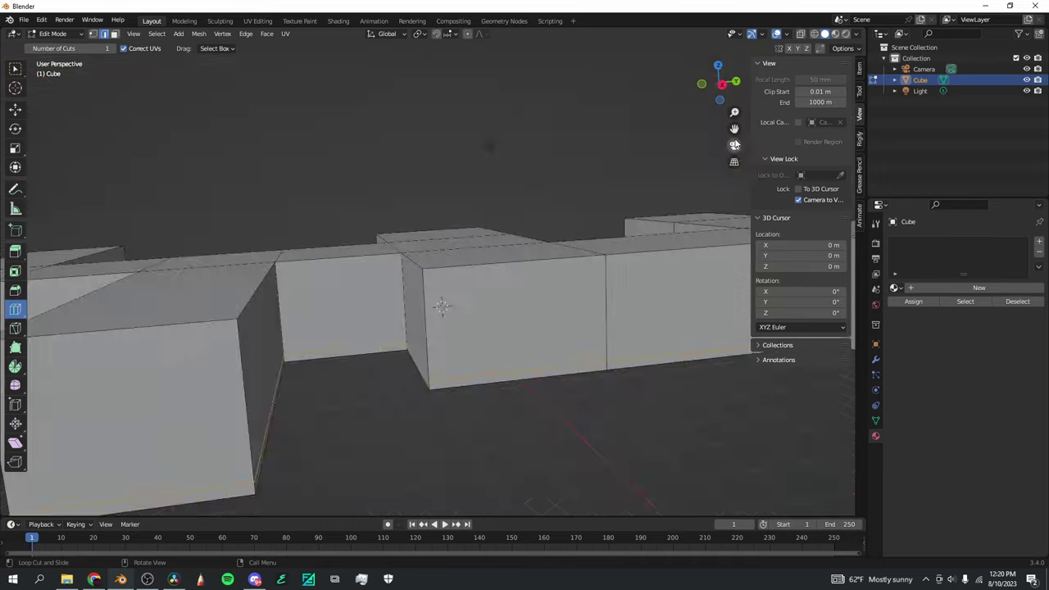
Switch to the Select Box tool in face mode and select the baseboard strip on the end wall beyond the 3D cursor
scroll(548, 282, up, 10)
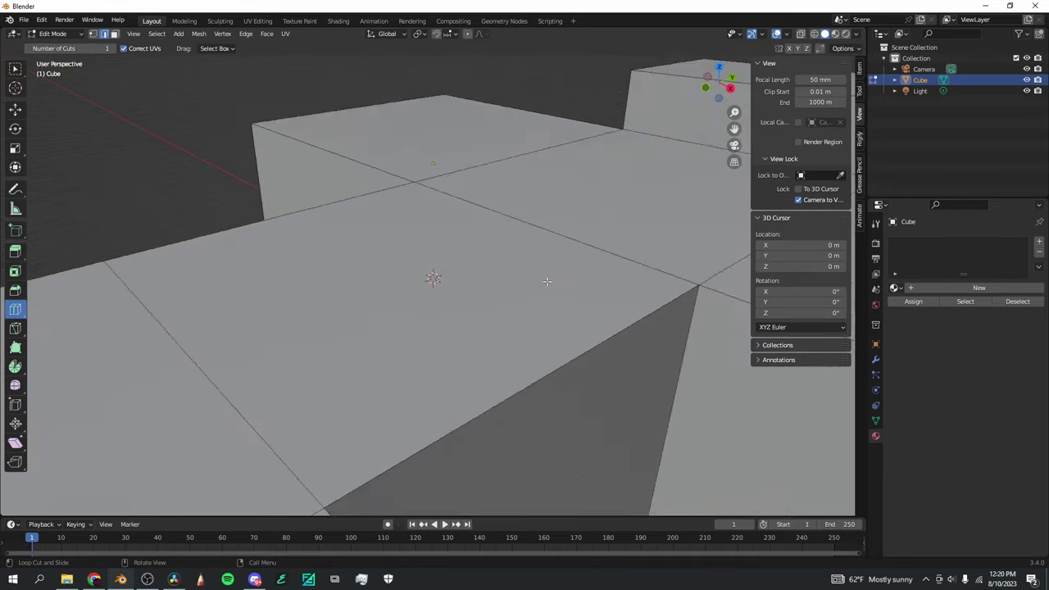
scroll(548, 283, down, 8)
middle_drag(665, 166, 634, 161)
scroll(499, 295, up, 10)
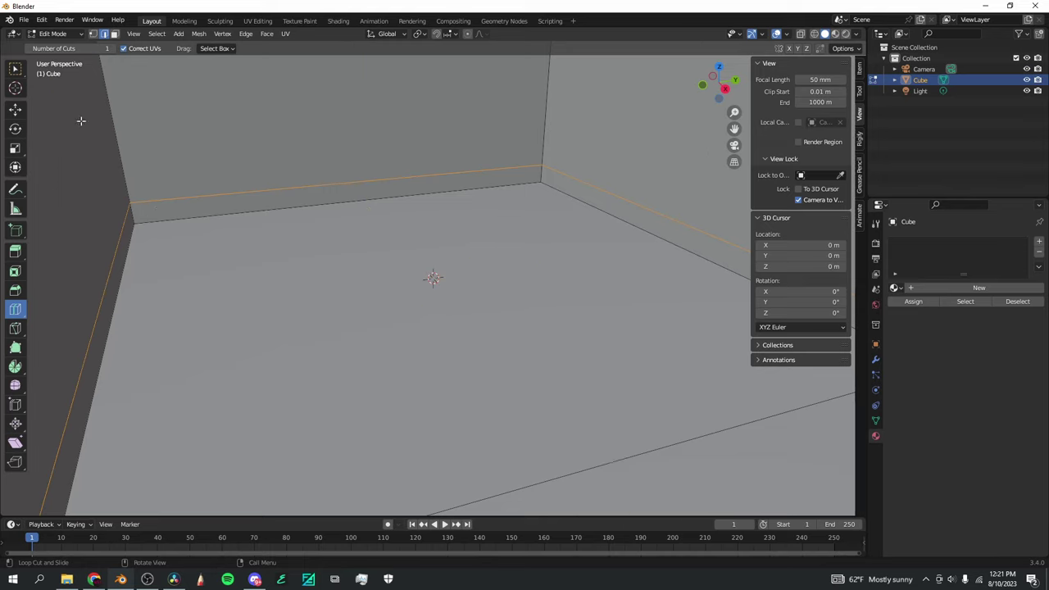
scroll(93, 141, down, 1)
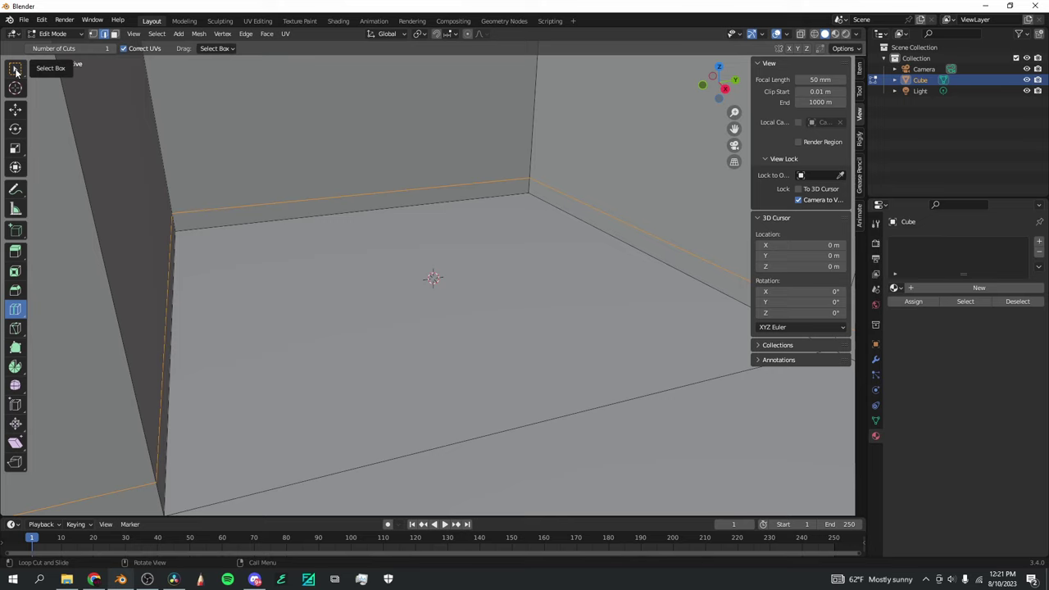
click(15, 71)
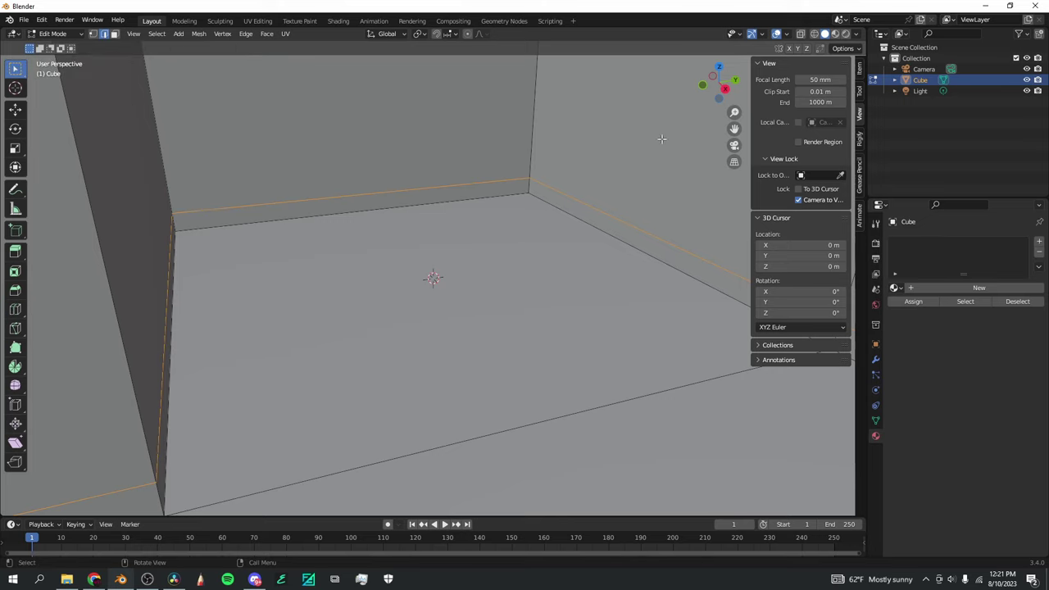
middle_drag(661, 139, 663, 97)
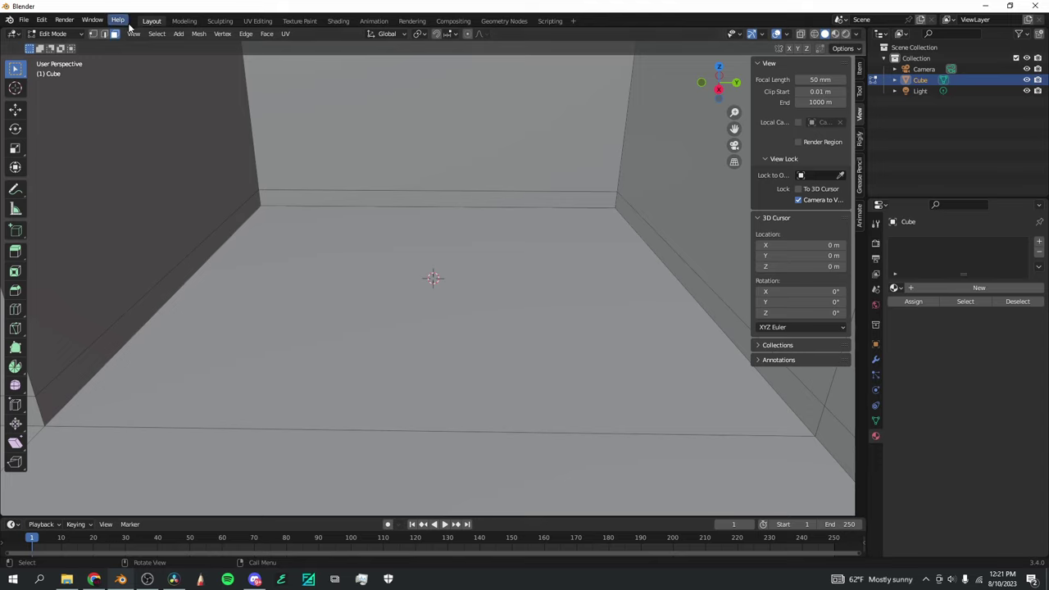
scroll(279, 164, down, 2)
scroll(278, 164, up, 1)
shift+middle_drag(278, 164, 313, 172)
click(461, 215)
key(ctrl+z)
click(350, 217)
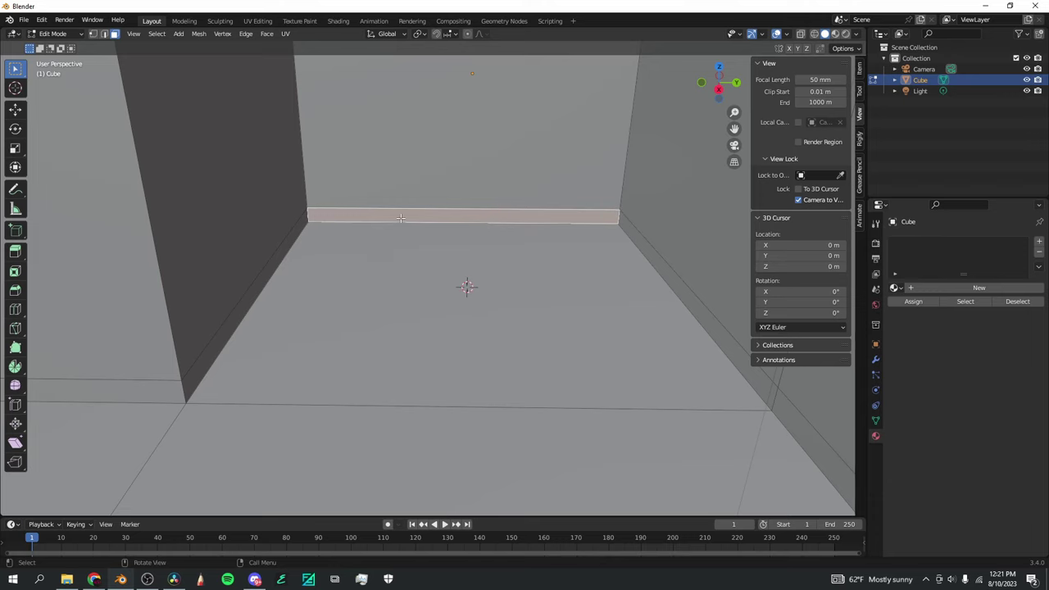
scroll(401, 219, down, 8)
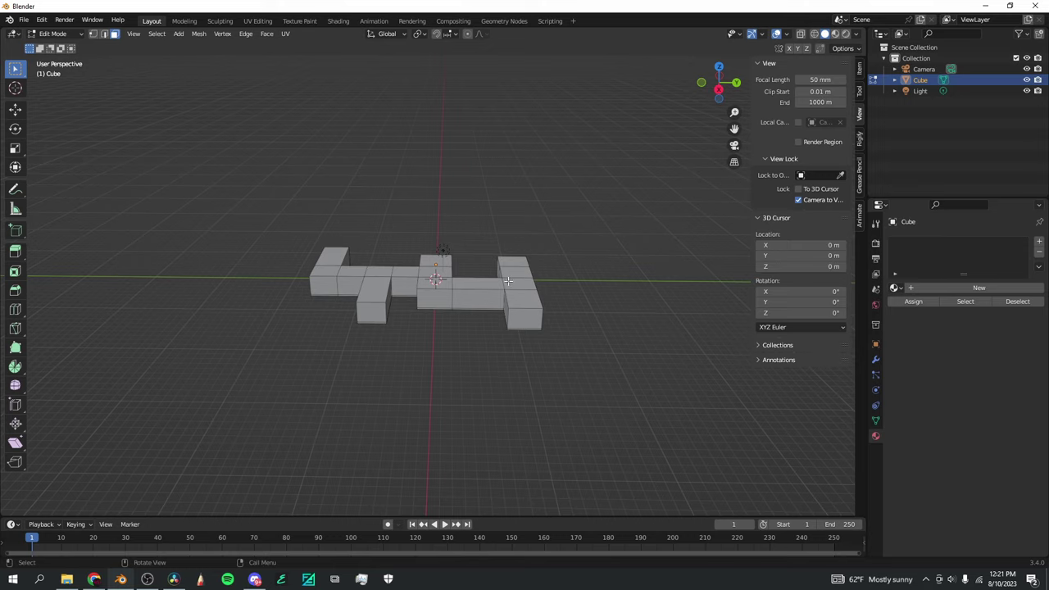
scroll(527, 280, up, 8)
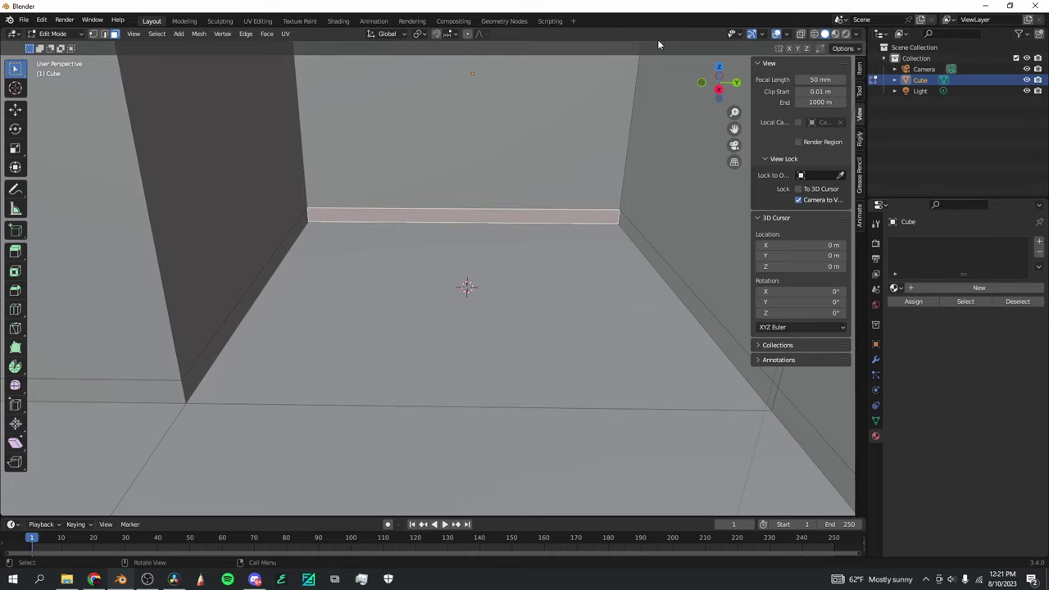
Add the adjoining baseboard strips along the main corridor's walls facing the same direction to the selection
drag(738, 129, 989, 107)
drag(729, 112, 728, 116)
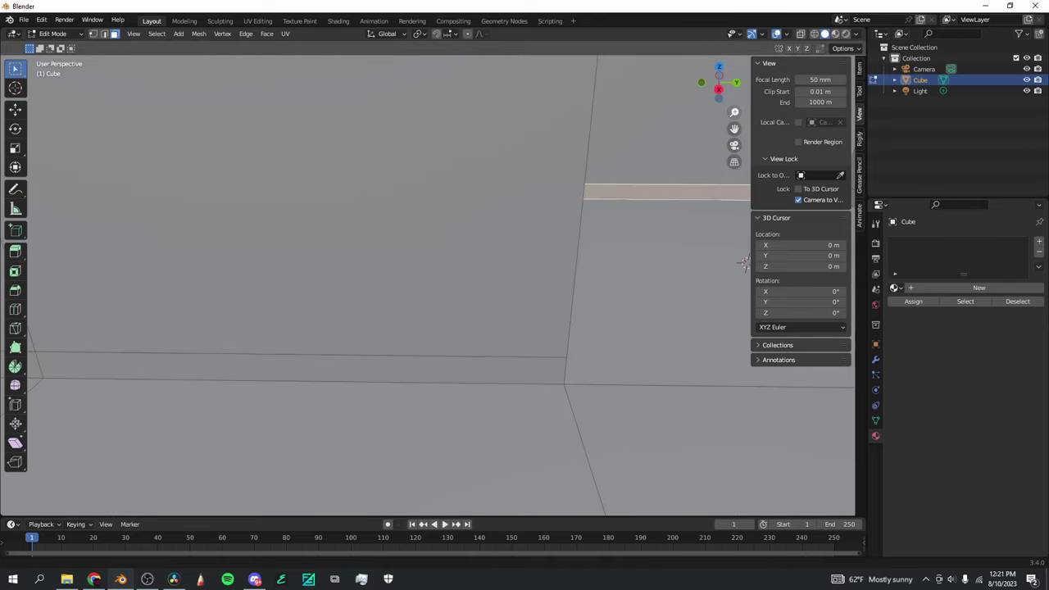
shift+click(479, 376)
drag(732, 131, 988, 137)
shift+click(190, 377)
shift+click(61, 371)
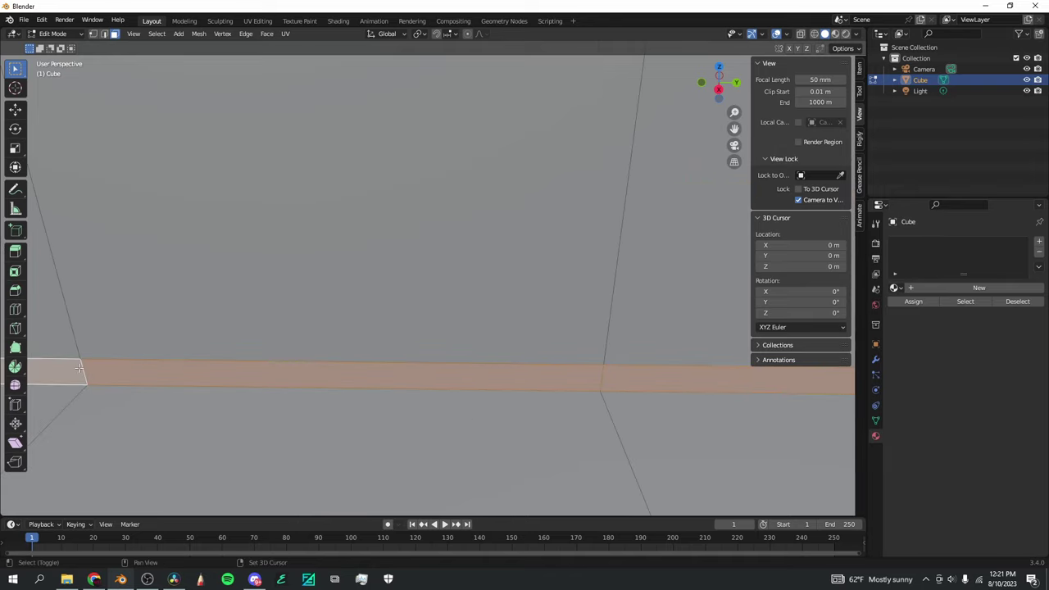
drag(734, 129, 1048, 147)
drag(1, 131, 215, 148)
shift+click(354, 175)
Extend the selection to the remaining parallel baseboard strips, including those on the end walls of the side branches
drag(734, 129, 555, 67)
drag(734, 112, 734, 152)
drag(722, 87, 734, 113)
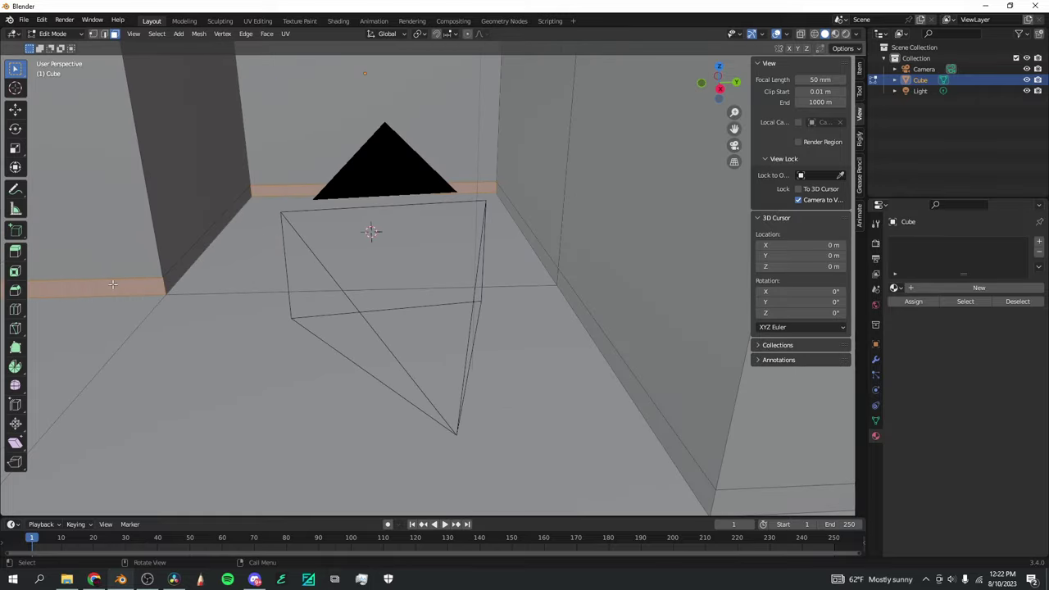
drag(738, 128, 734, 112)
click(483, 298)
shift+middle_drag(443, 271, 123, 239)
drag(734, 128, 459, 188)
shift+click(523, 144)
scroll(576, 129, down, 6)
drag(719, 83, 480, 88)
scroll(599, 145, down, 2)
mouse_move(734, 128)
mouse_down()
mouse_move(512, 123)
mouse_move(734, 128)
mouse_up()
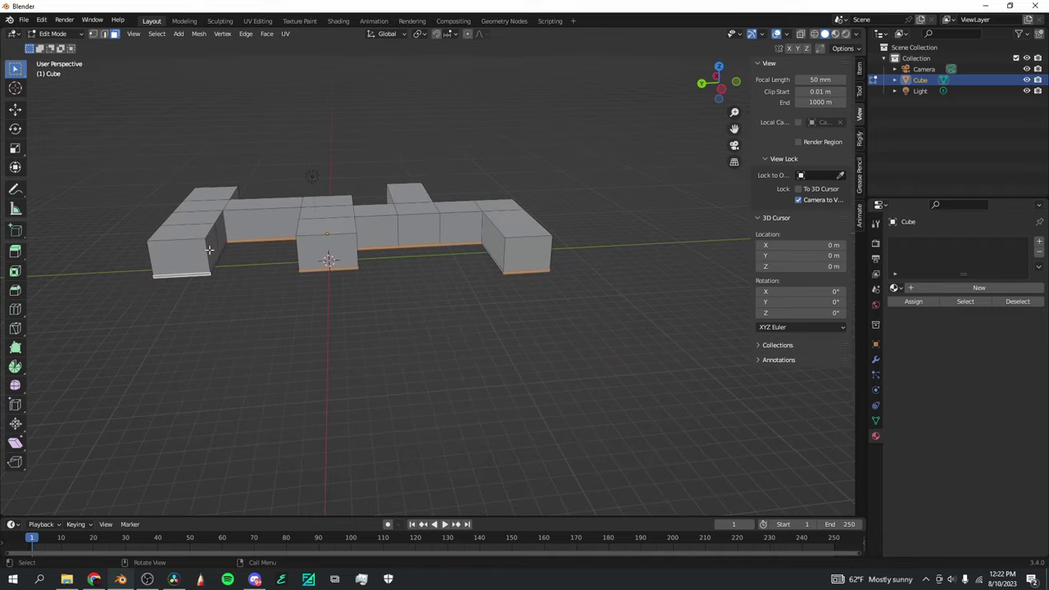
Extrude the selected baseboard strips about 0.03 m inward from the walls
drag(719, 89, 901, 92)
scroll(725, 103, up, 6)
drag(734, 129, 774, 146)
drag(718, 84, 702, 85)
mouse_move(734, 128)
mouse_down()
mouse_move(824, 83)
mouse_move(734, 128)
mouse_up()
key(e)
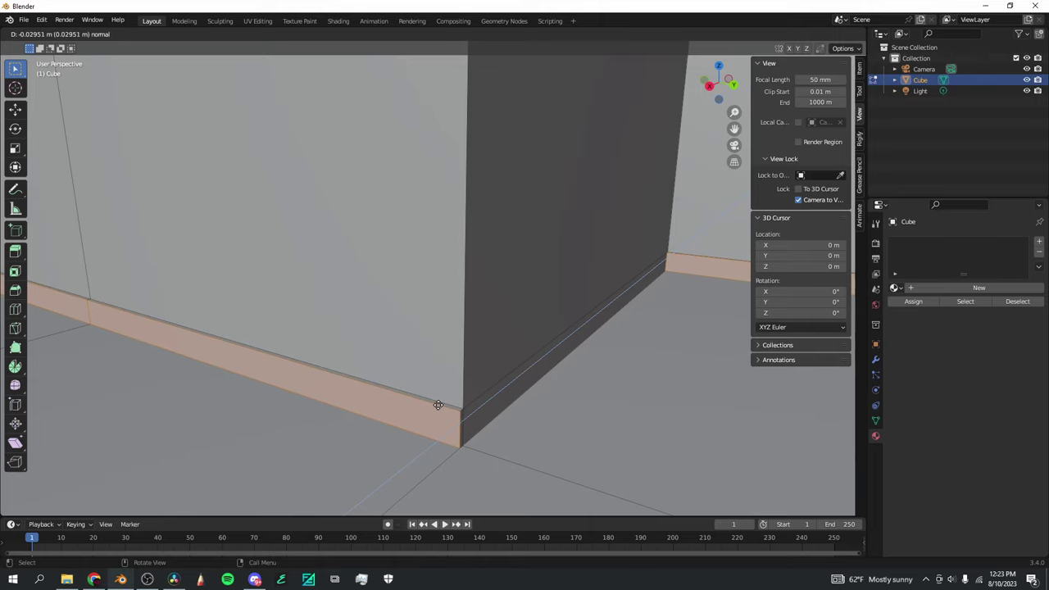
click(438, 405)
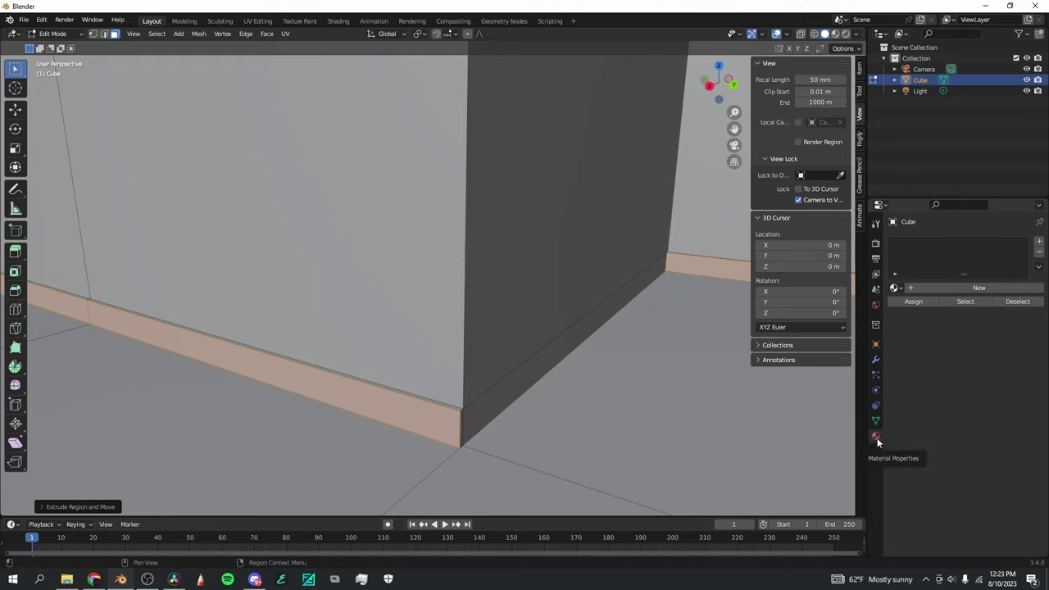
Create a new material for the cube and name it Walls
click(926, 289)
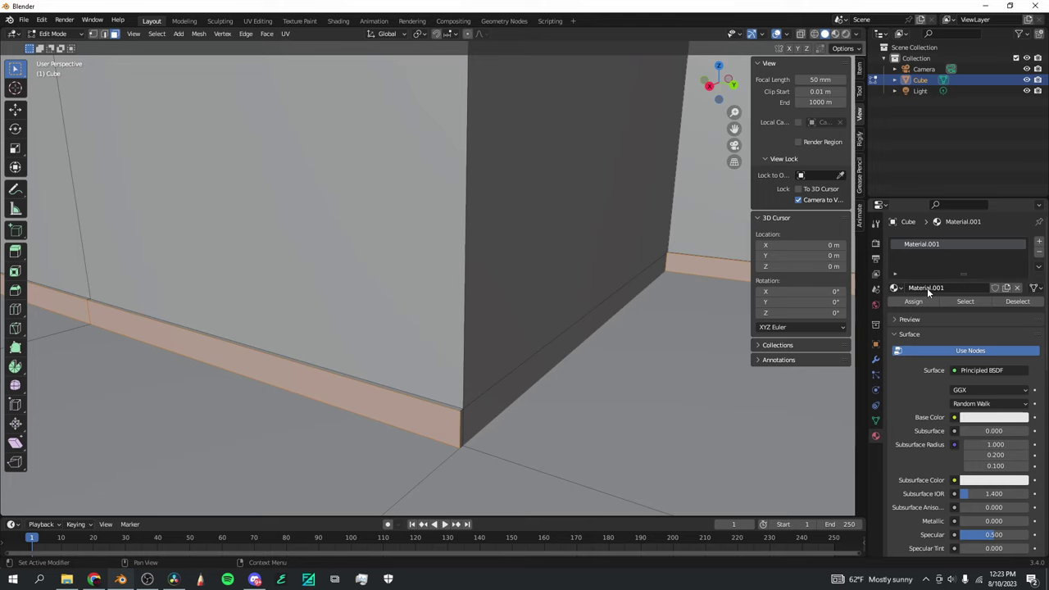
click(926, 289)
key(BackSpace)
text(Walls)
key(Return)
Add a second material slot with a new material named Baseboard
click(1038, 244)
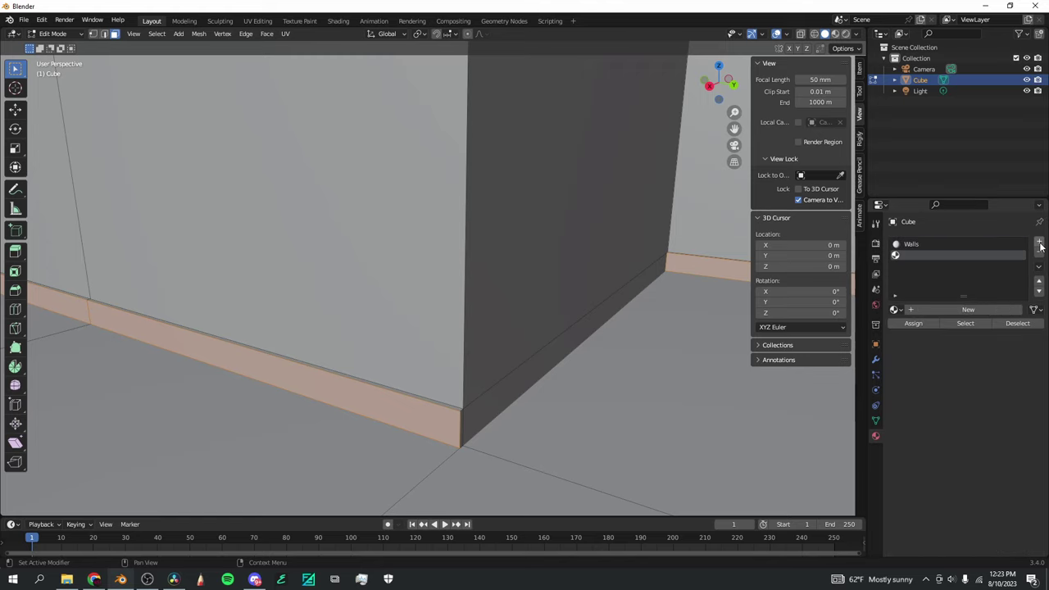
click(912, 309)
double_click(913, 311)
text(Baseboard)
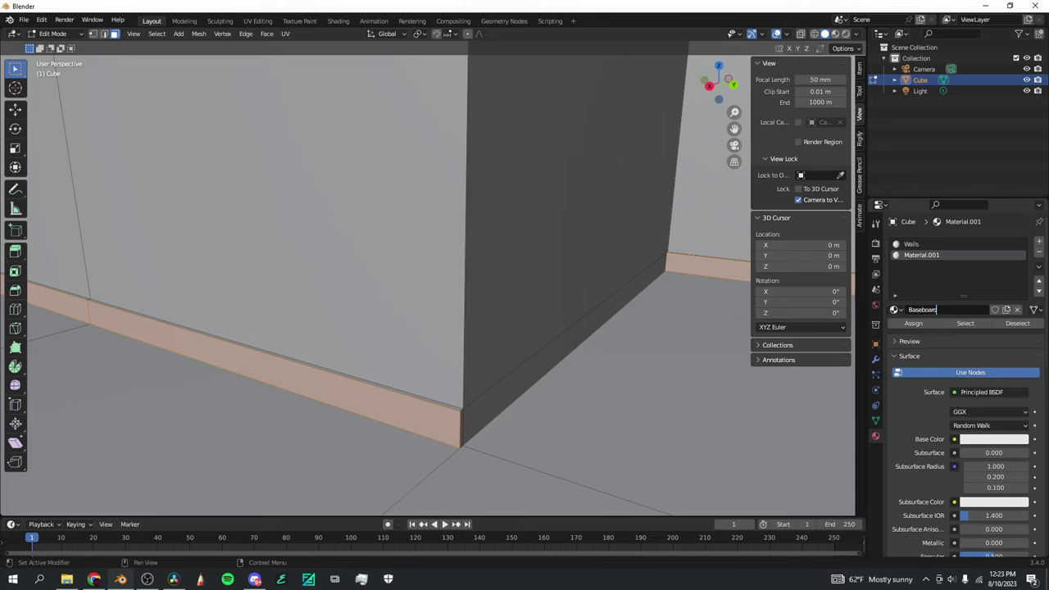
key(Return)
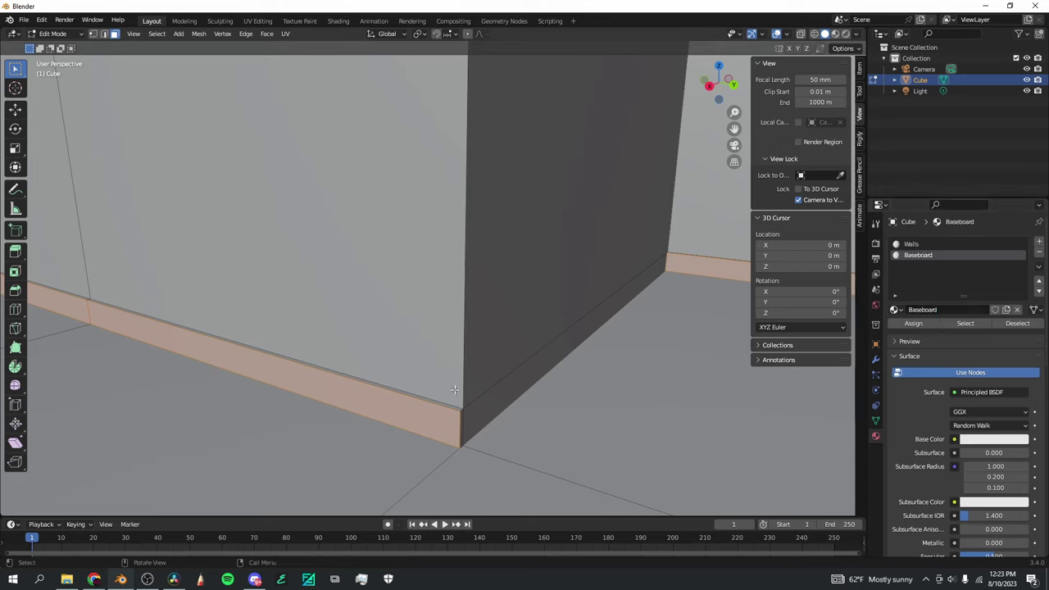
Assign the Baseboard material to the selected strips, set its base color to brown and display the scene in Material Preview
click(913, 324)
click(977, 441)
drag(971, 326, 967, 332)
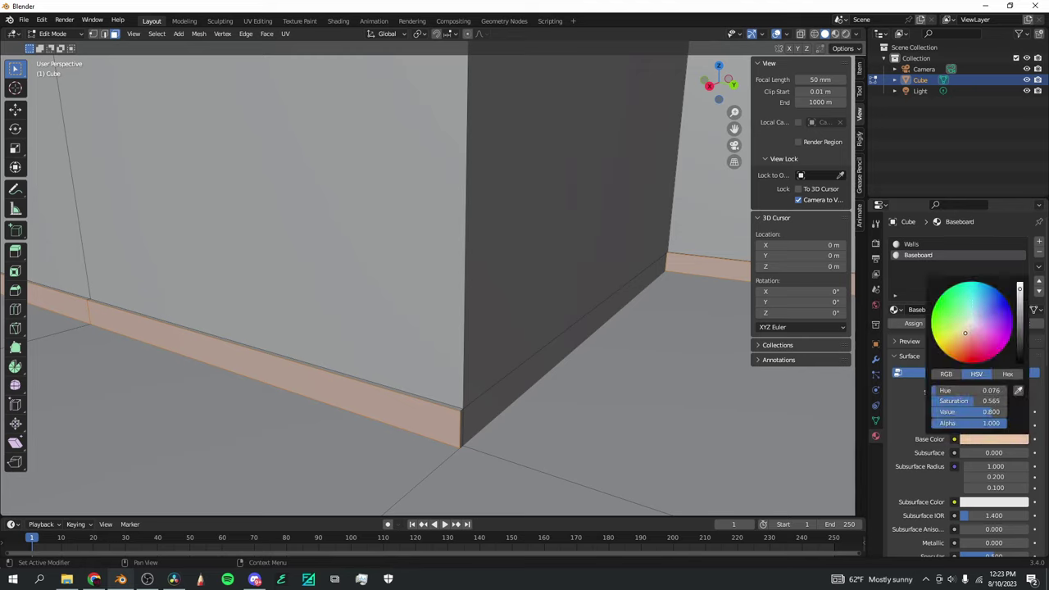
click(835, 33)
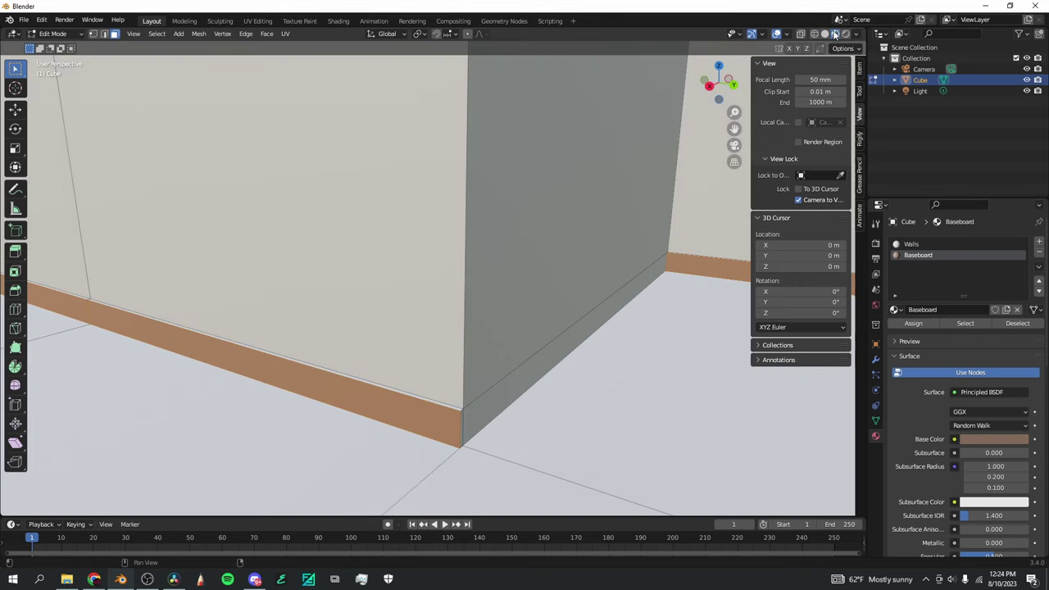
Select the flat baseboard strip on the adjoining wall at the outer corner, together with the narrow end face beside it
click(629, 316)
drag(707, 102, 278, 290)
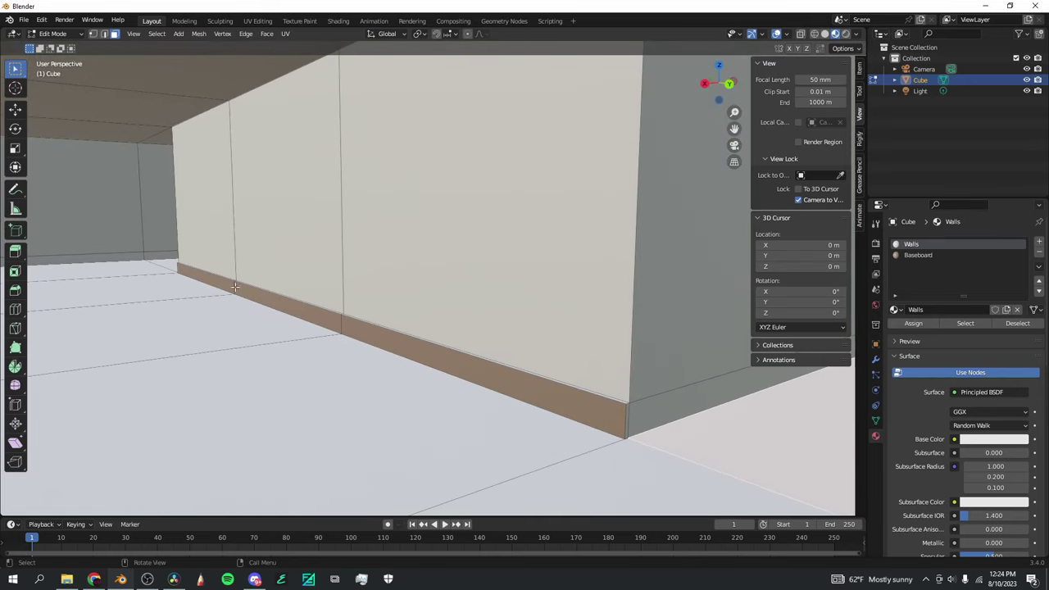
scroll(234, 276, down, 1)
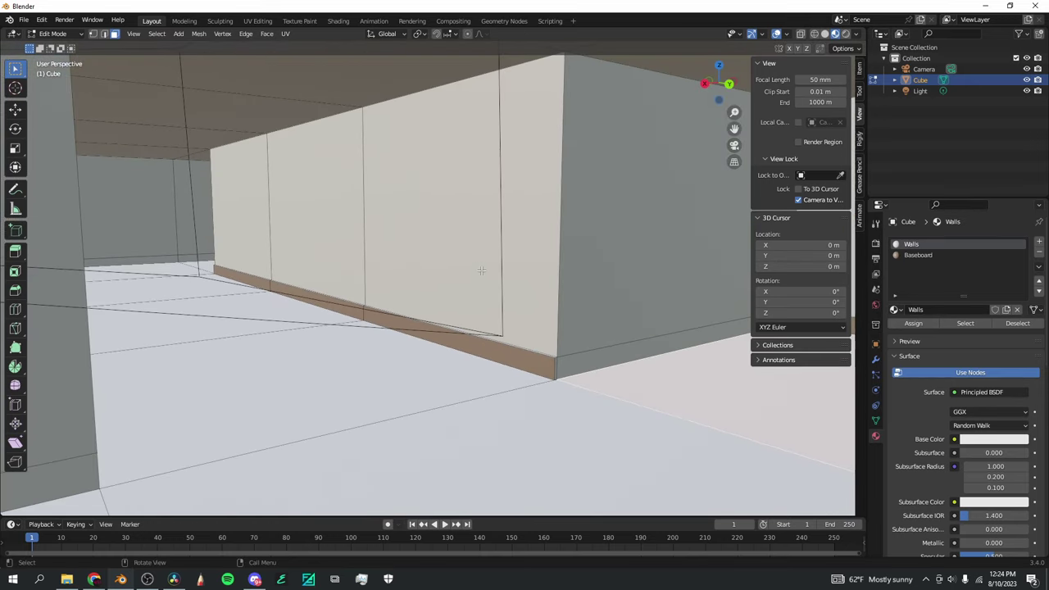
middle_drag(481, 270, 471, 277)
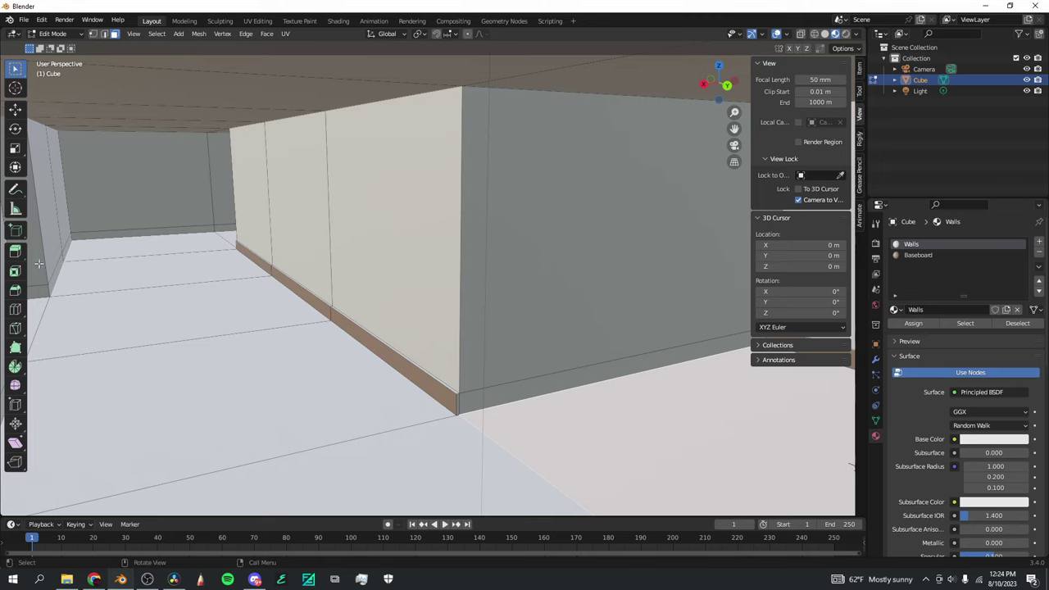
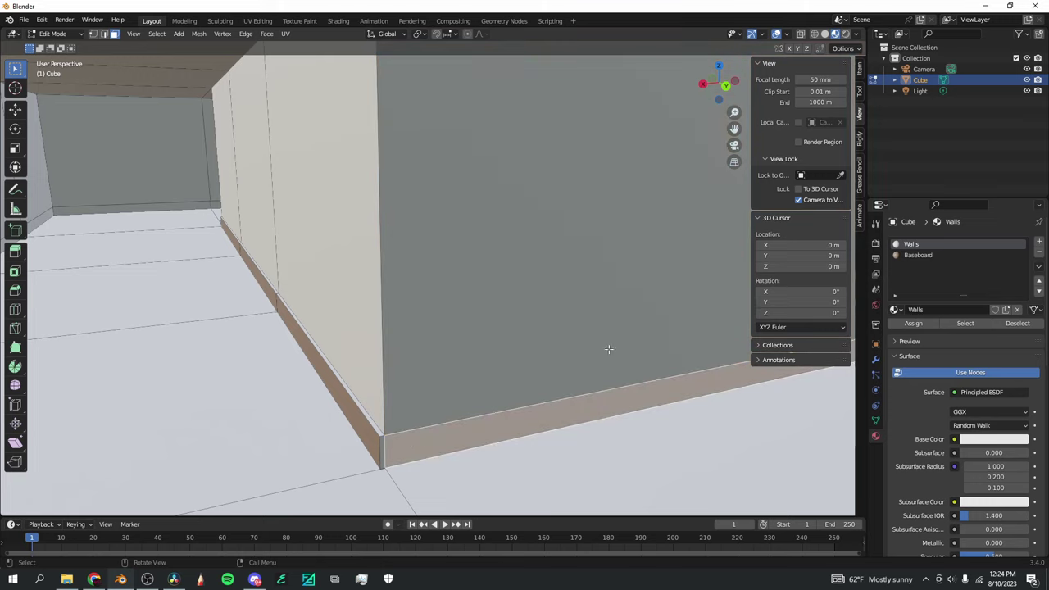
drag(734, 128, 733, 87)
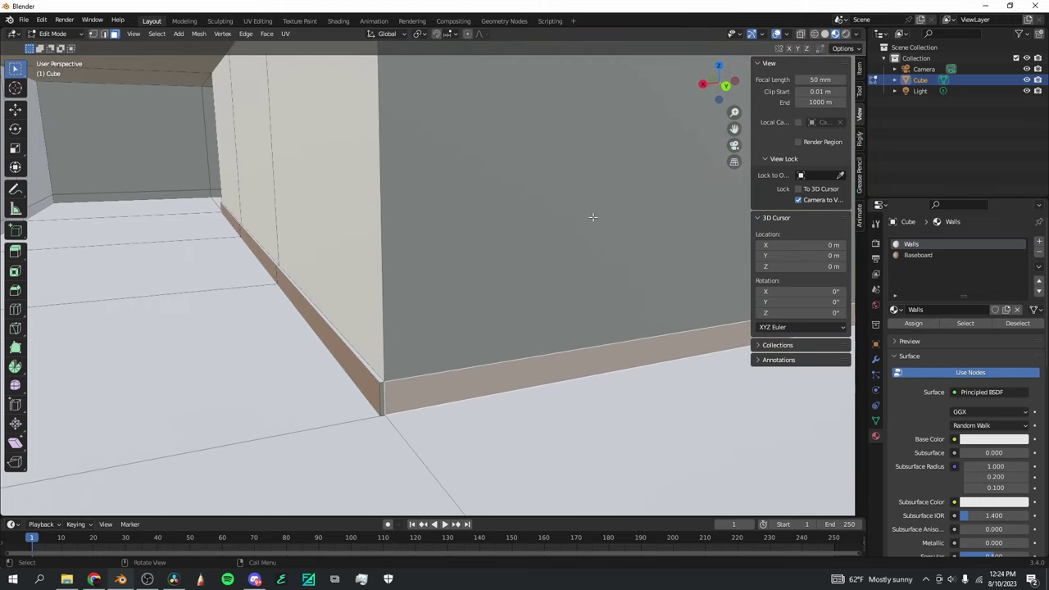
shift+click(381, 394)
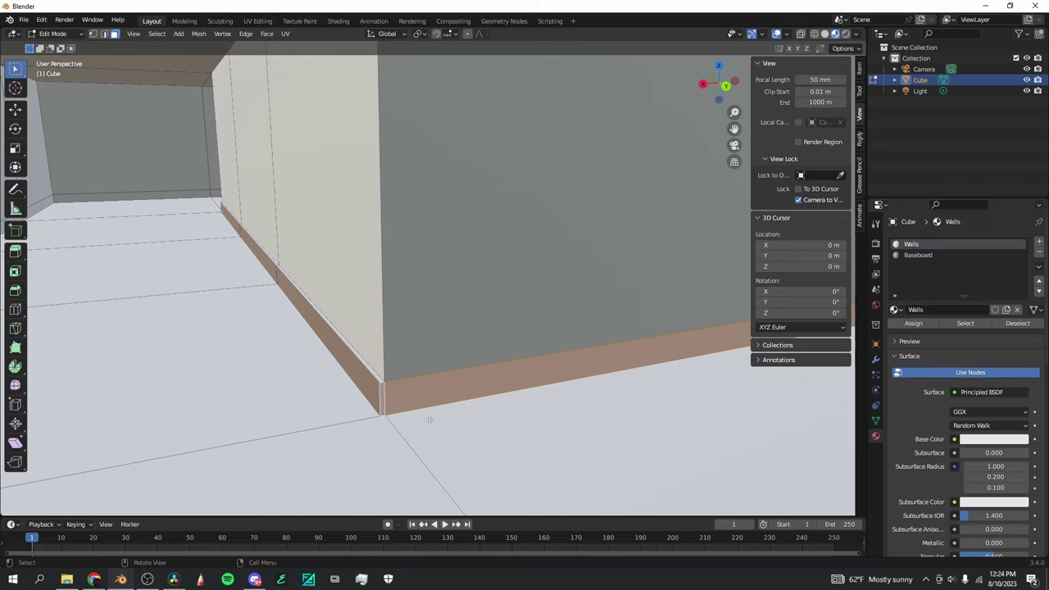
Add the baseboard strip on the parallel wall leading to the next outer corner to the selection
scroll(470, 332, down, 5)
scroll(470, 332, up, 5)
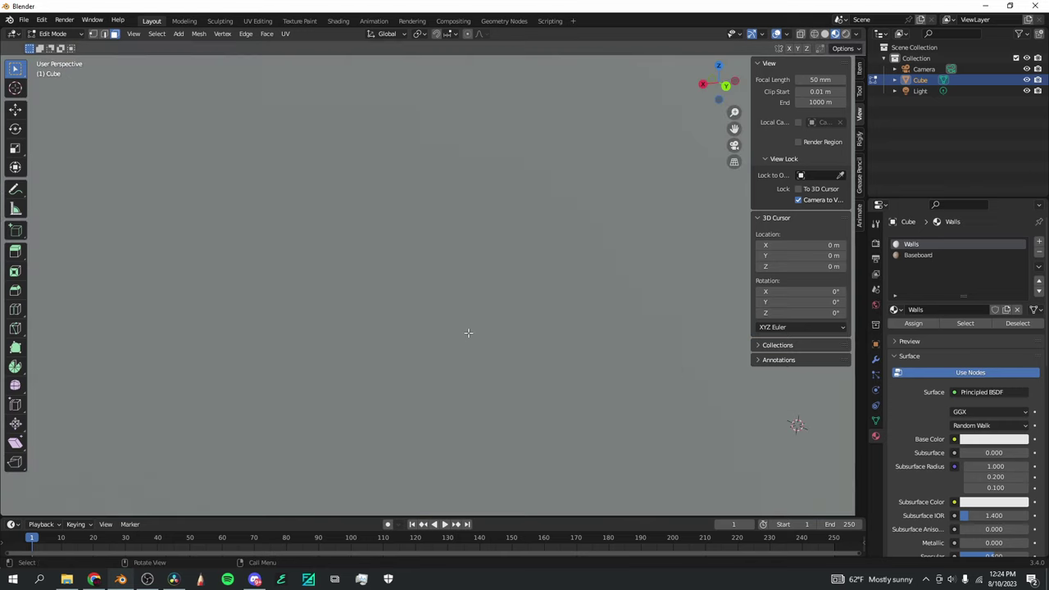
drag(734, 128, 794, 149)
drag(734, 115, 811, 106)
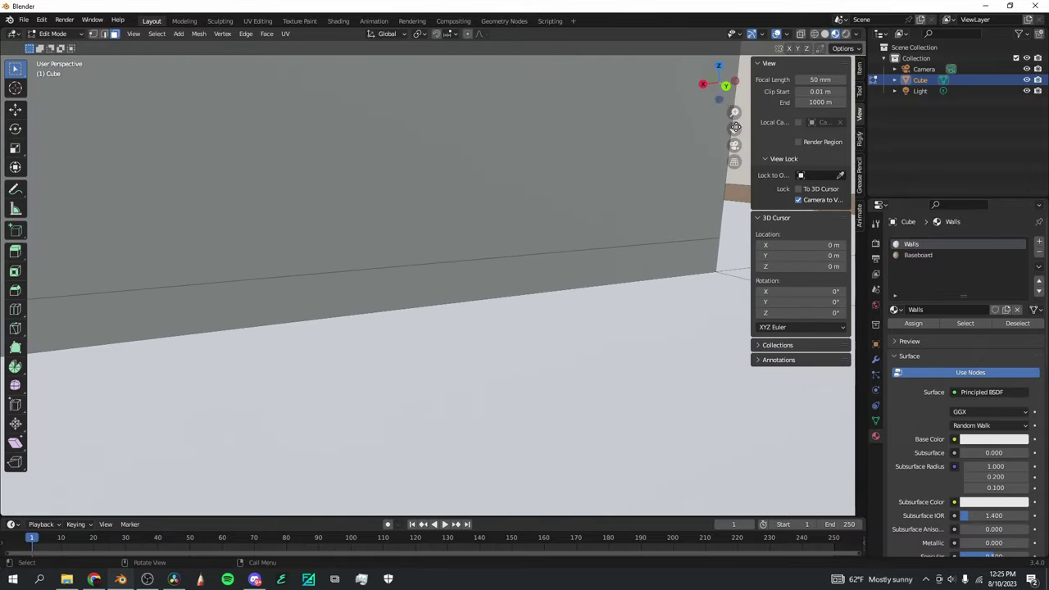
drag(719, 82, 590, 86)
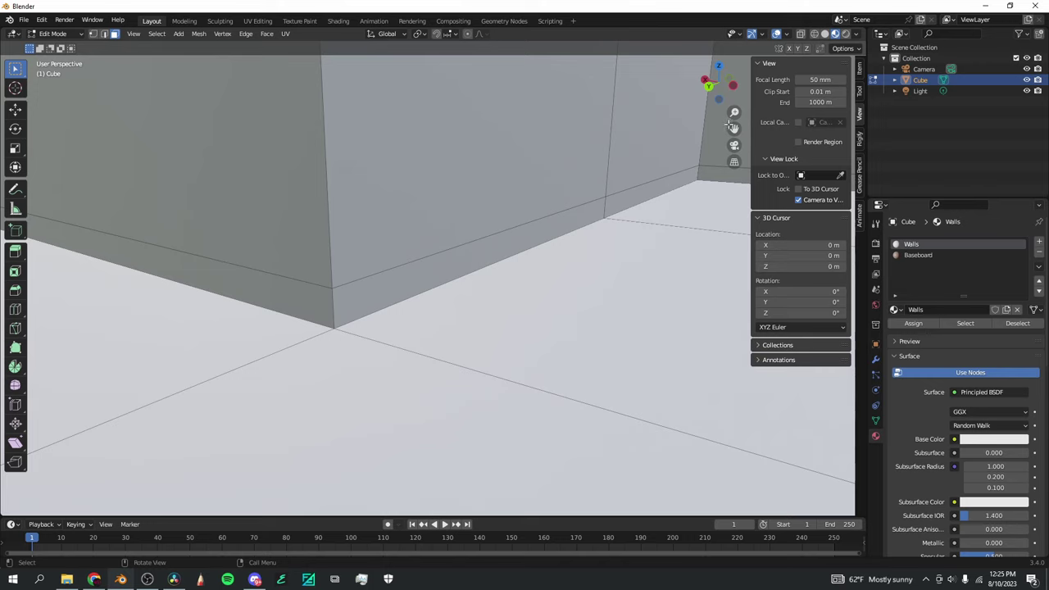
drag(733, 128, 967, 176)
shift+click(482, 325)
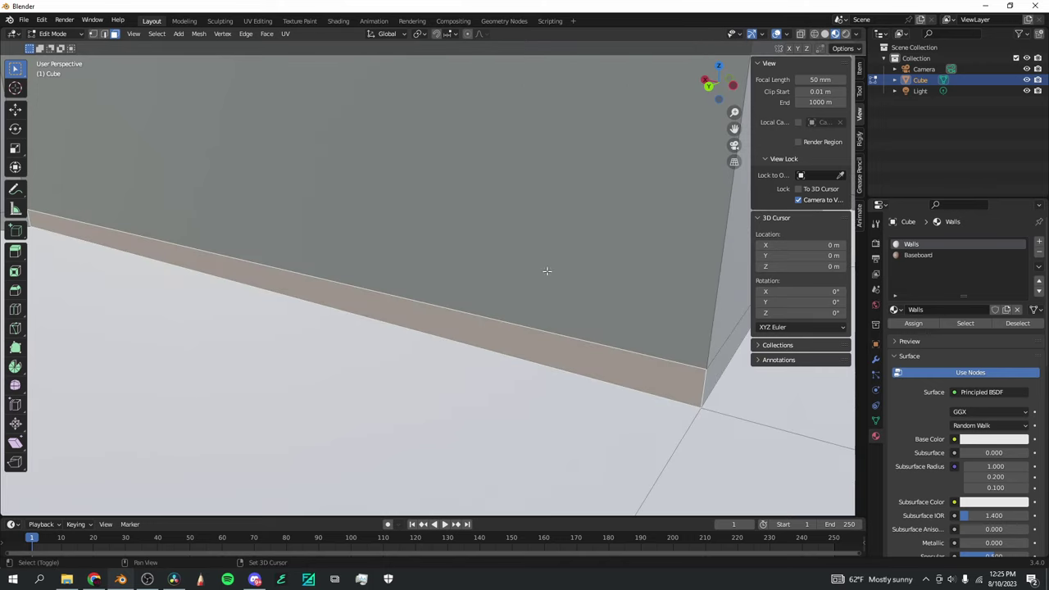
Add the baseboard strips on the corridor's far end wall and the next wall facing the same direction to the selection
drag(713, 83, 716, 230)
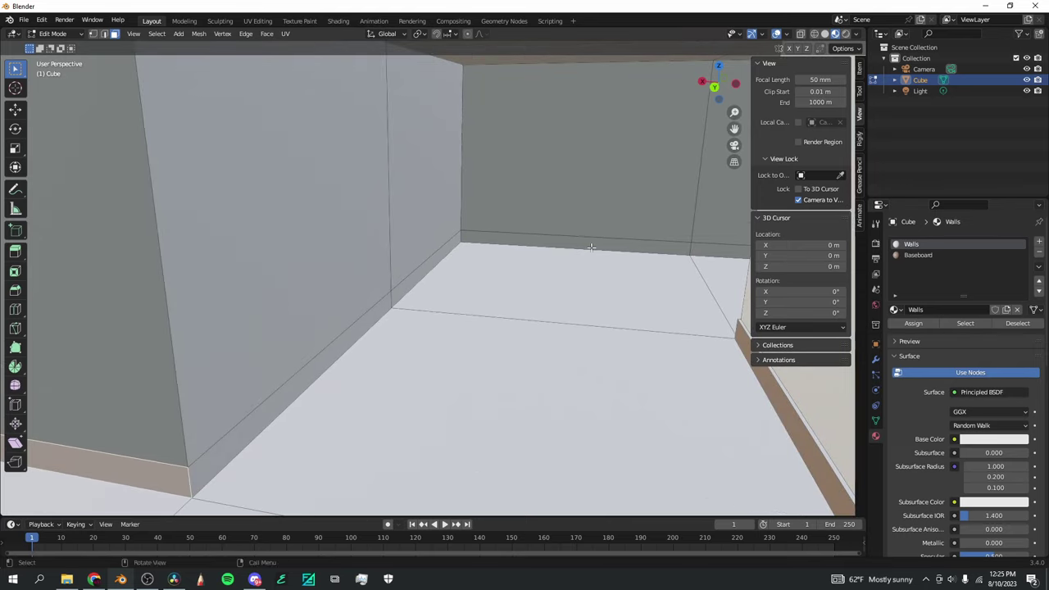
shift+click(702, 248)
drag(734, 127, 623, 156)
drag(719, 85, 774, 85)
shift+click(443, 328)
Add the remaining room wall's baseboard strip and its narrow end face at the outer corner to the selection
scroll(538, 309, down, 5)
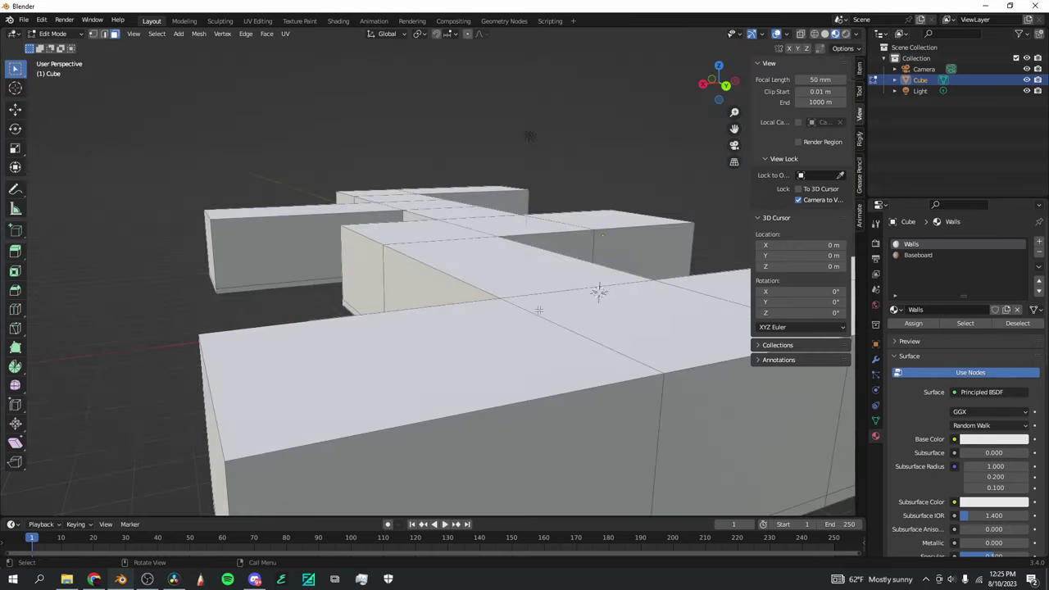
scroll(539, 310, up, 2)
drag(736, 130, 752, 37)
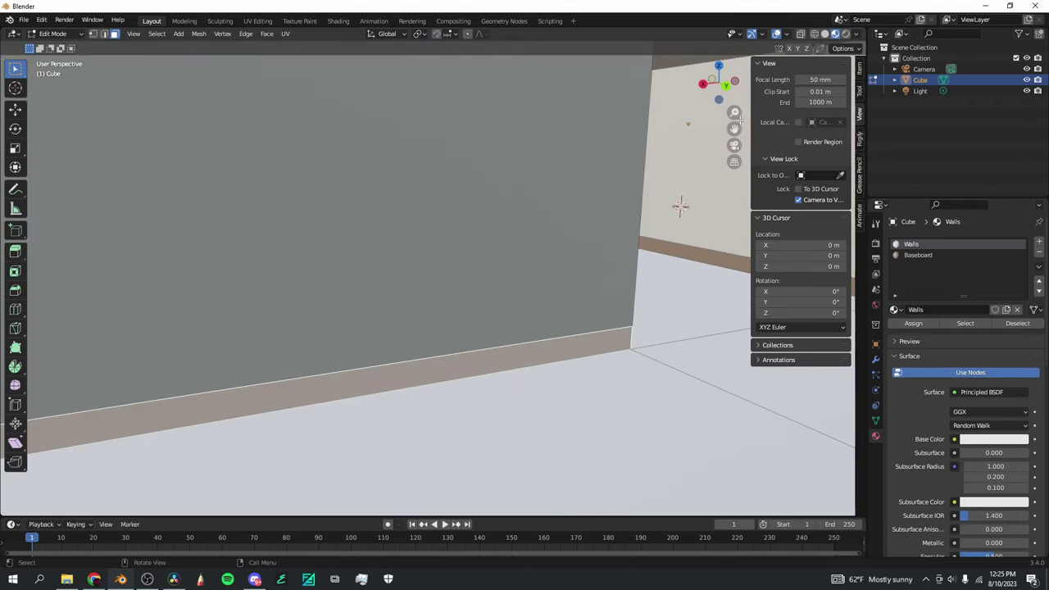
drag(737, 134, 364, 173)
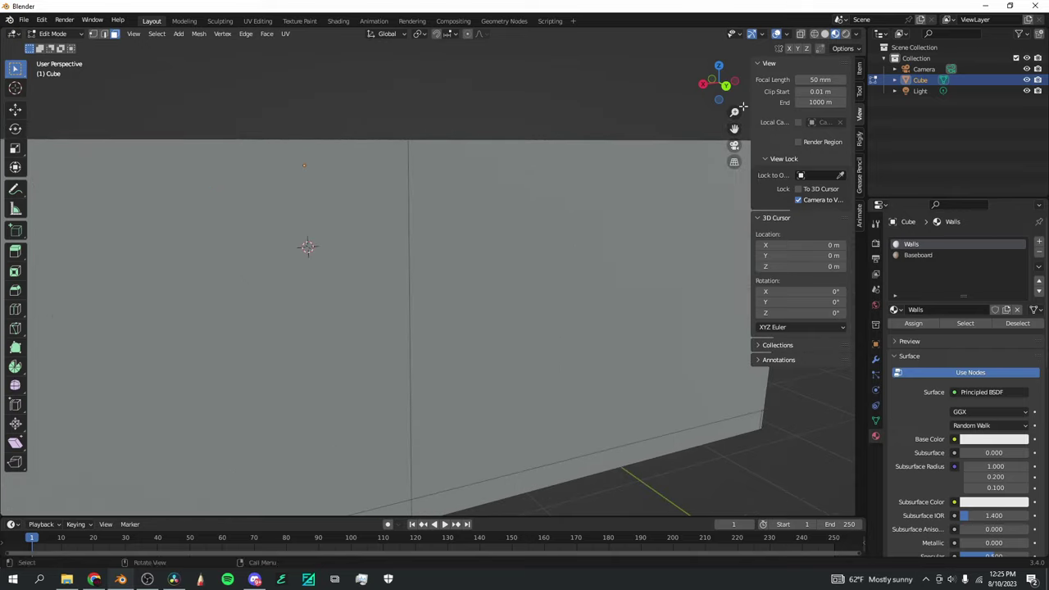
drag(741, 109, 740, 61)
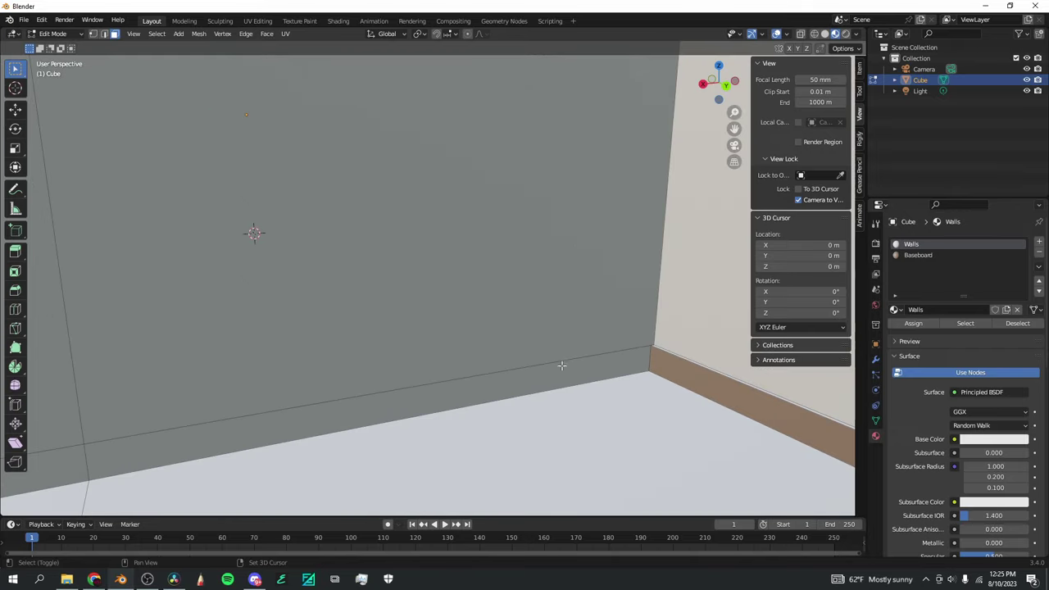
drag(738, 125, 426, 267)
shift+click(266, 284)
shift+click(219, 285)
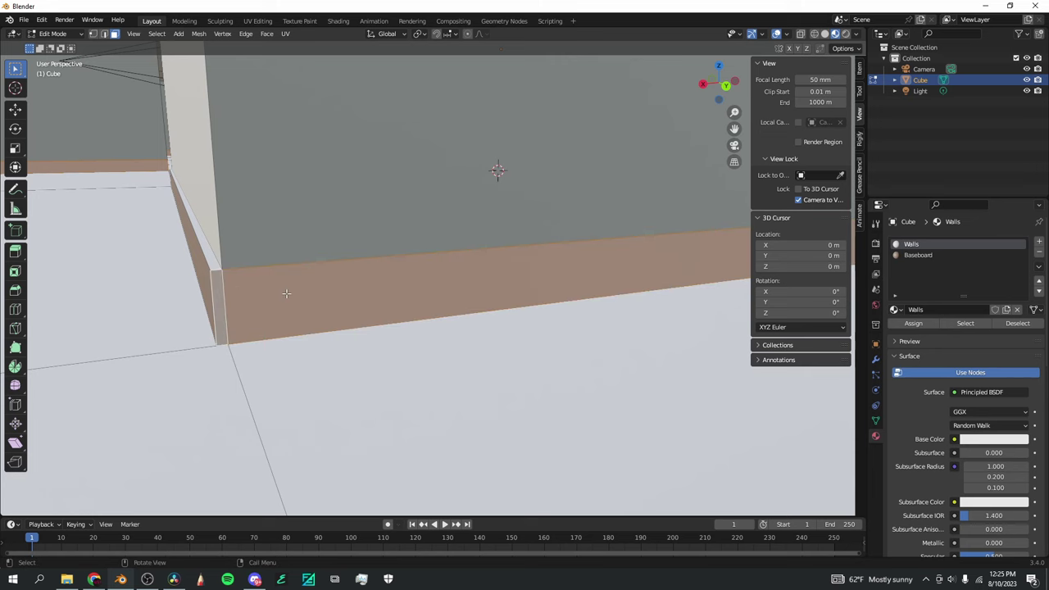
Extrude the selected baseboard strips about 0.038 m inward from the walls
scroll(286, 293, down, 12)
drag(709, 89, 310, 323)
scroll(283, 346, up, 10)
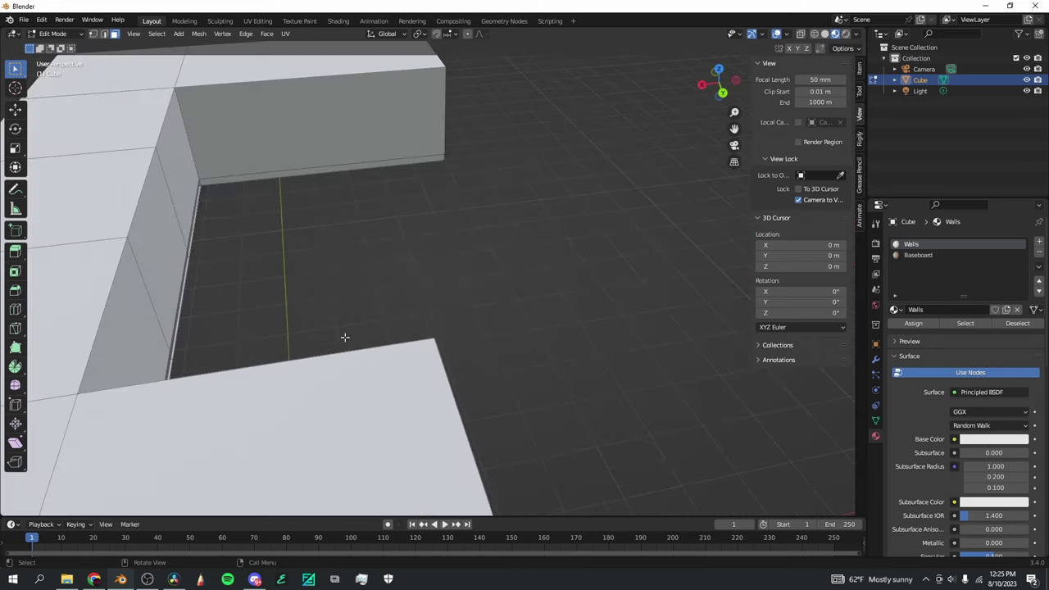
drag(733, 128, 885, 74)
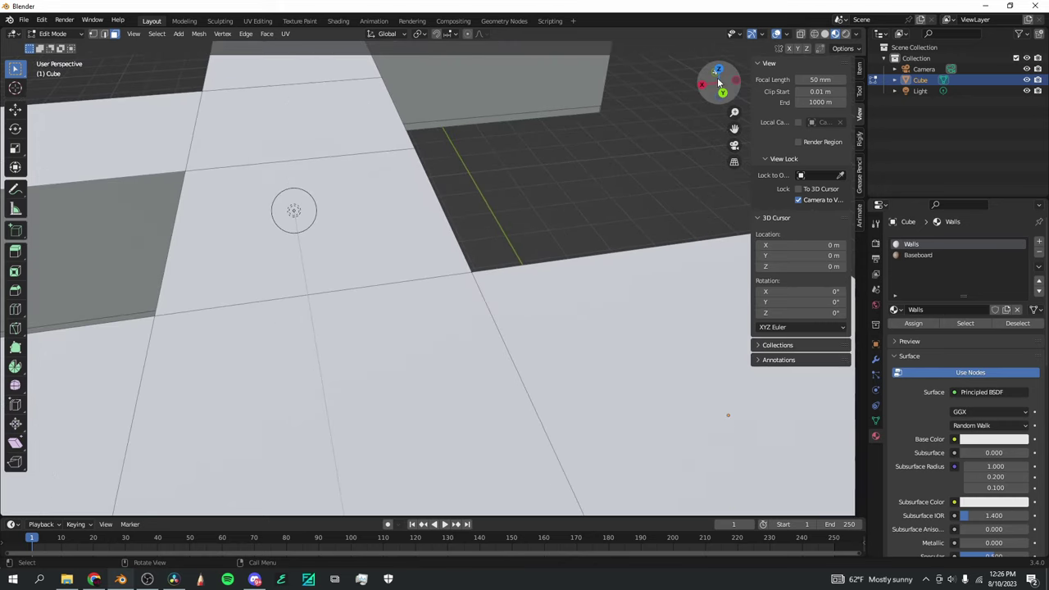
drag(720, 88, 717, 61)
drag(735, 110, 937, 169)
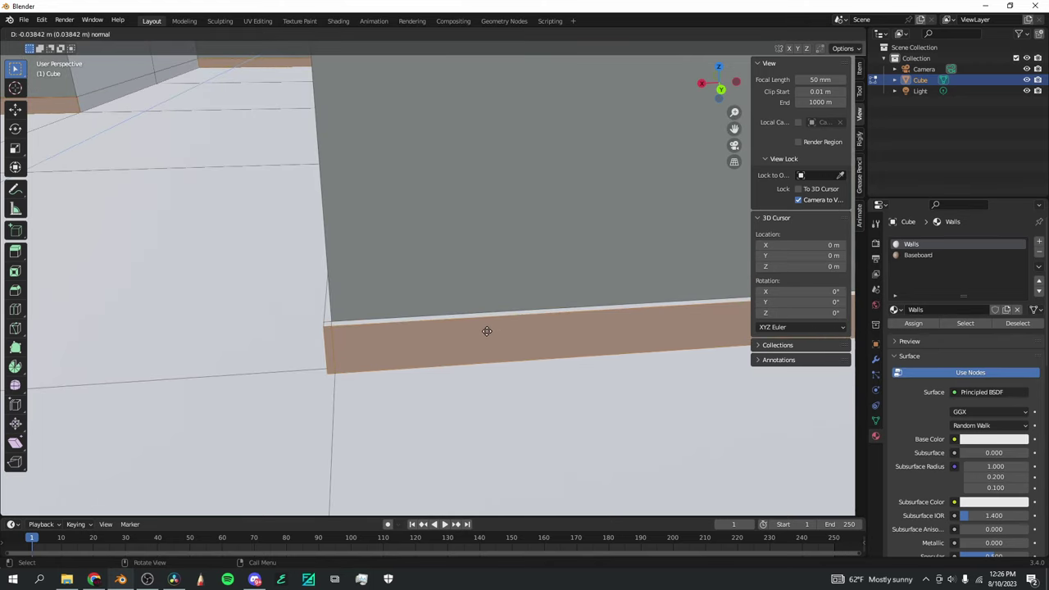
click(487, 331)
Assign the Baseboard material to the extruded strips and replace their selection with a corridor floor face
drag(721, 107, 693, 110)
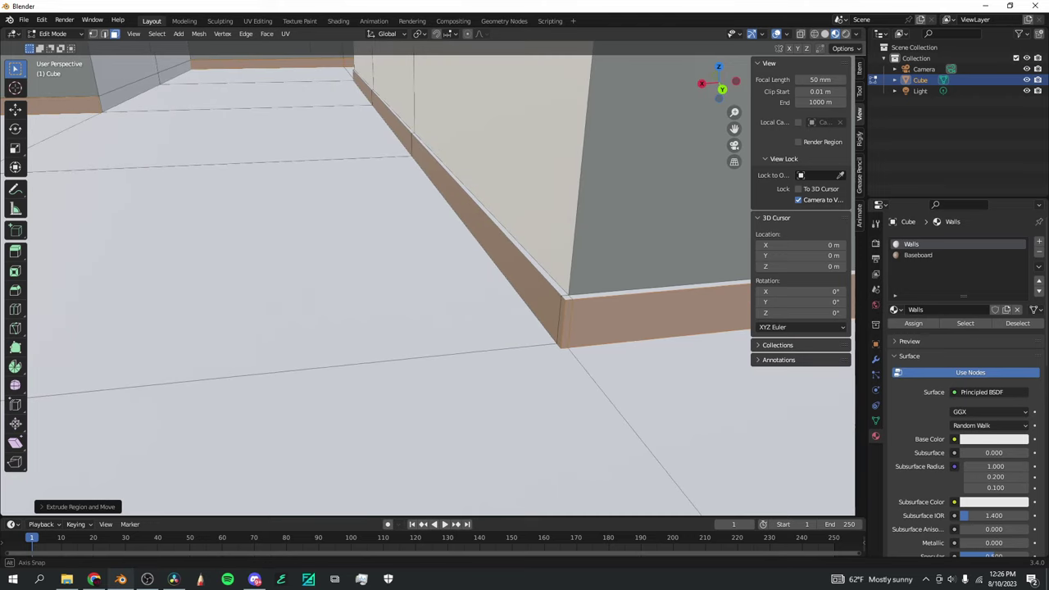
click(905, 255)
click(899, 324)
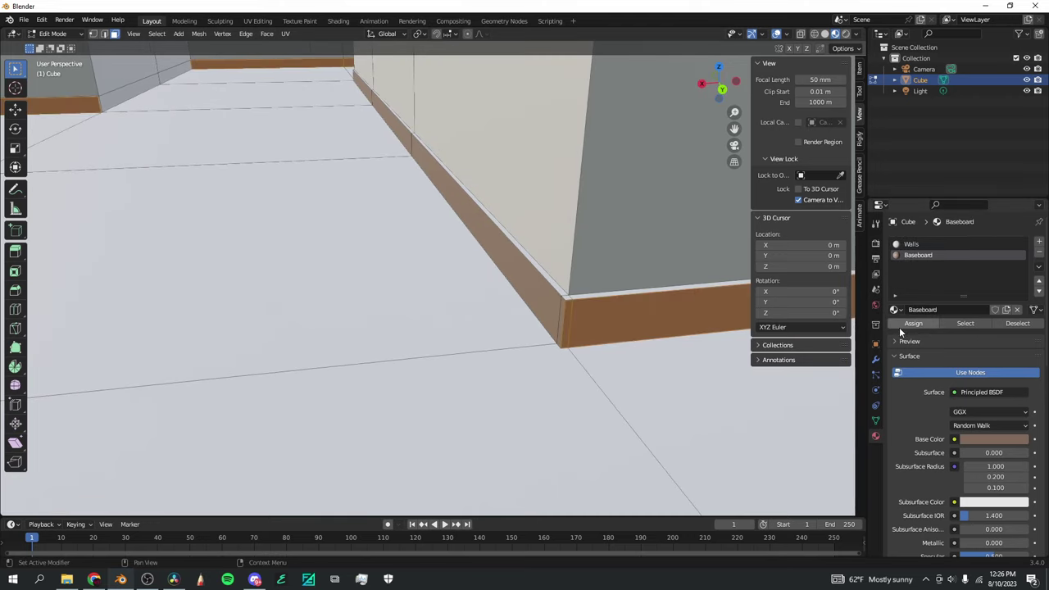
drag(737, 123, 808, 181)
scroll(499, 222, up, 4)
scroll(483, 218, down, 2)
scroll(470, 213, up, 2)
scroll(470, 213, down, 2)
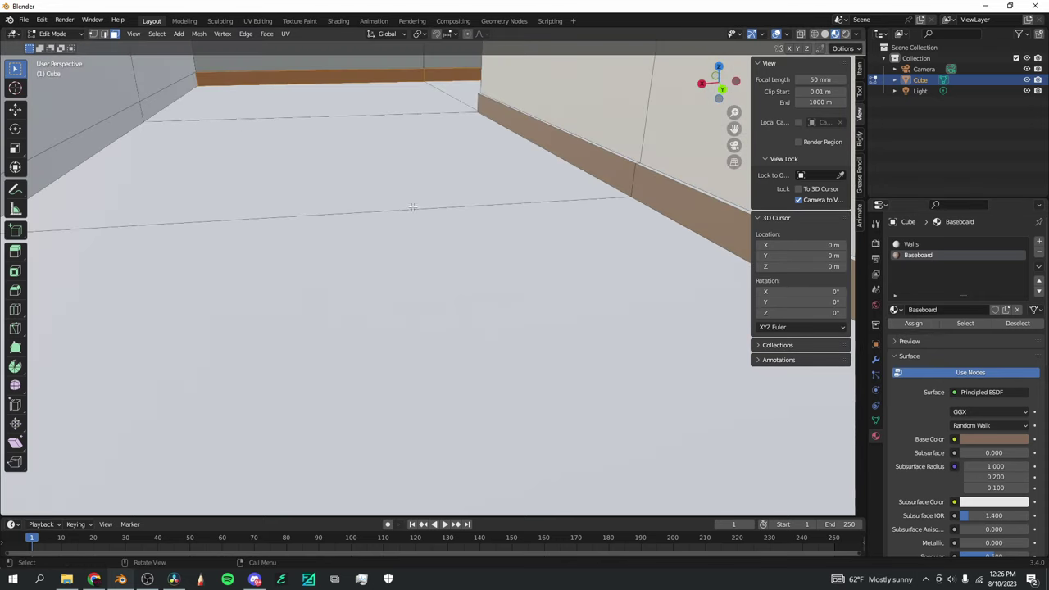
click(412, 205)
Walk through the rooms and corridors in camera view to check which walls still lack extruded baseboards
scroll(408, 206, down, 4)
drag(711, 90, 690, 93)
click(733, 145)
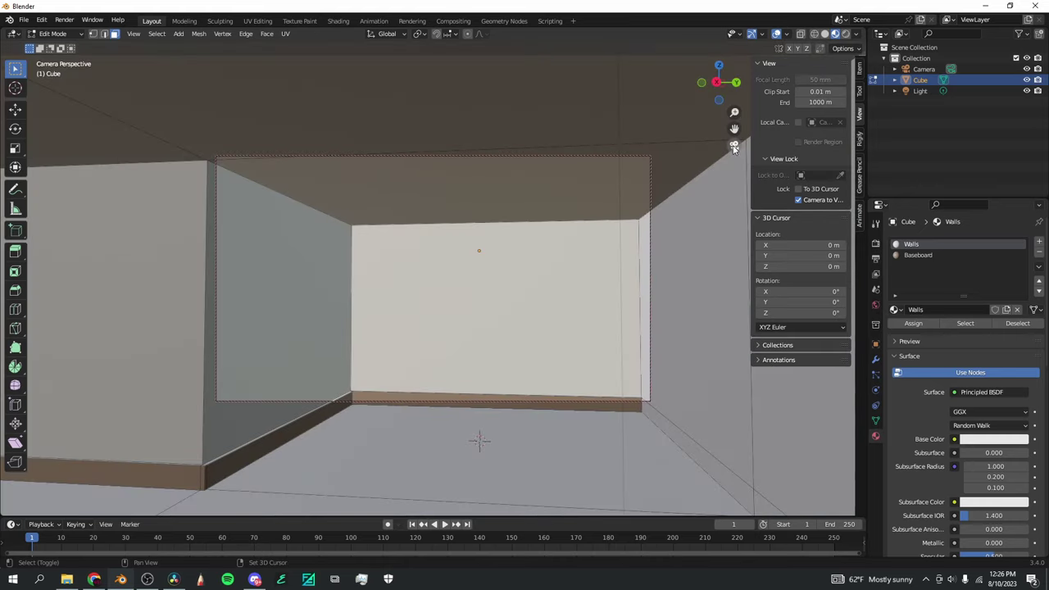
key(w)
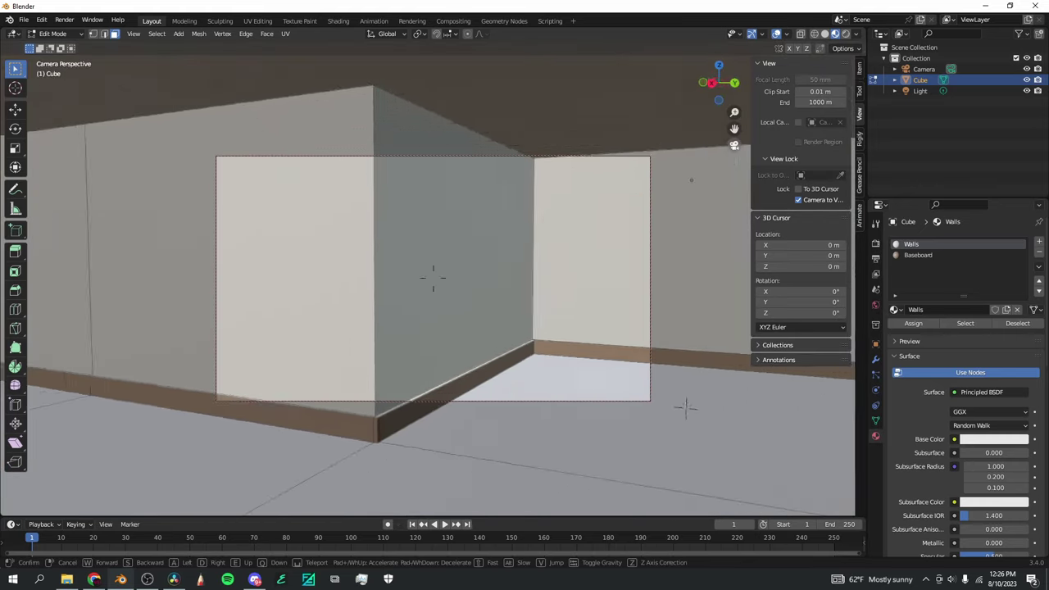
key(w)
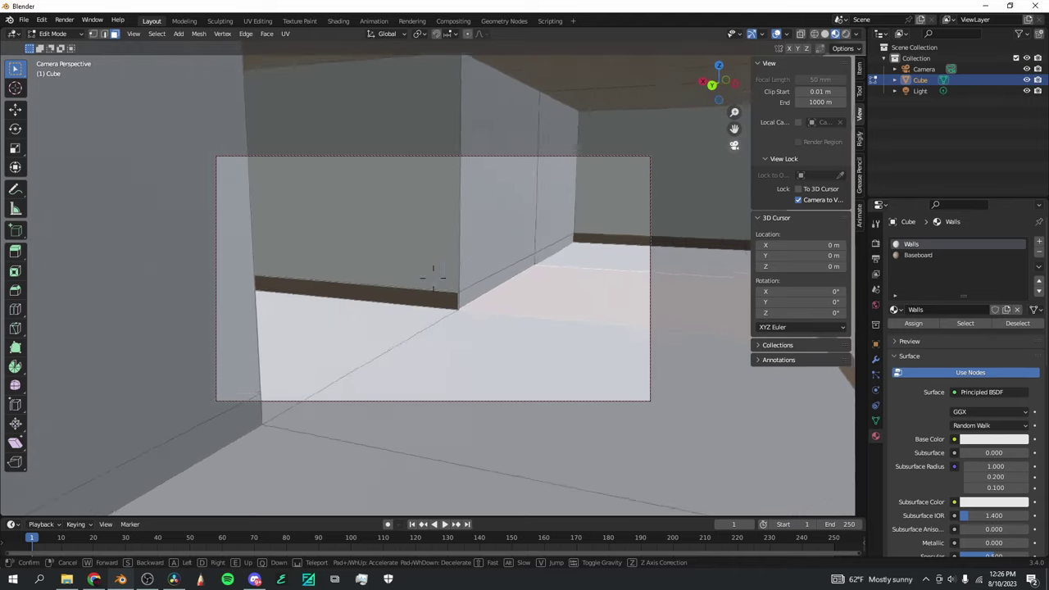
key(w)
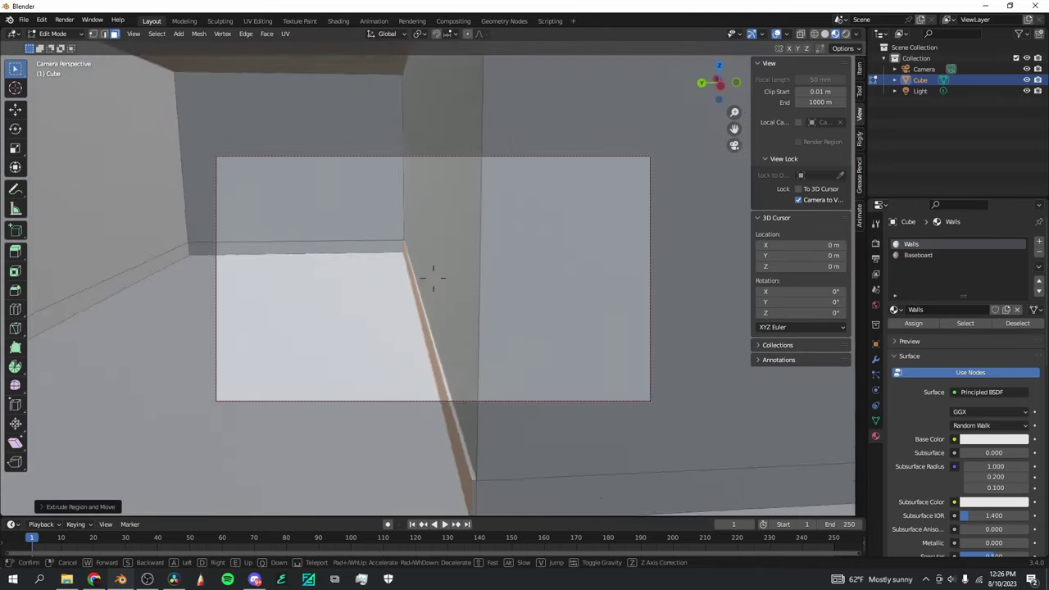
key(w)
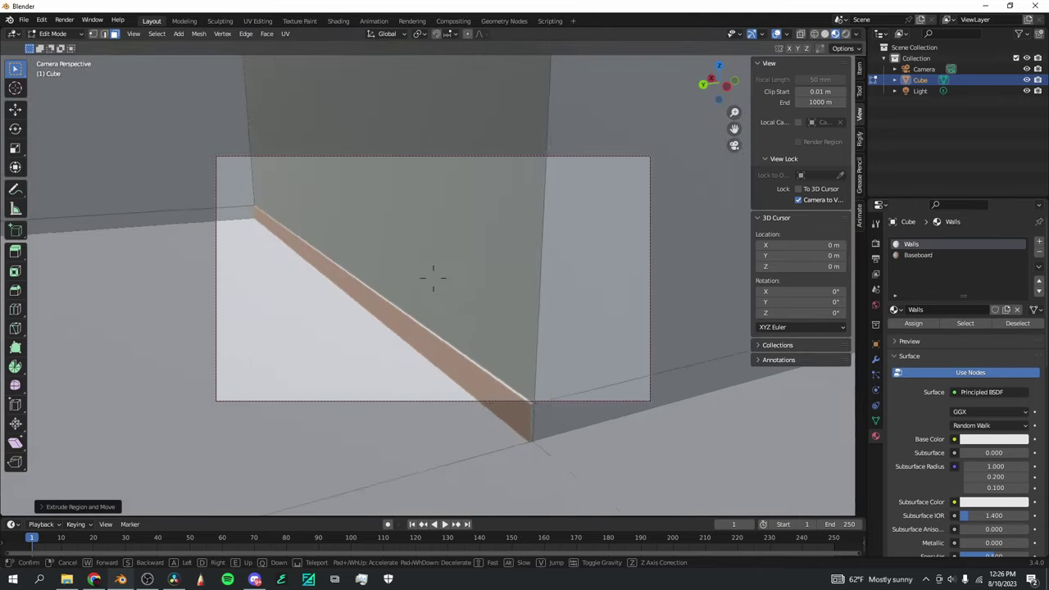
key(w)
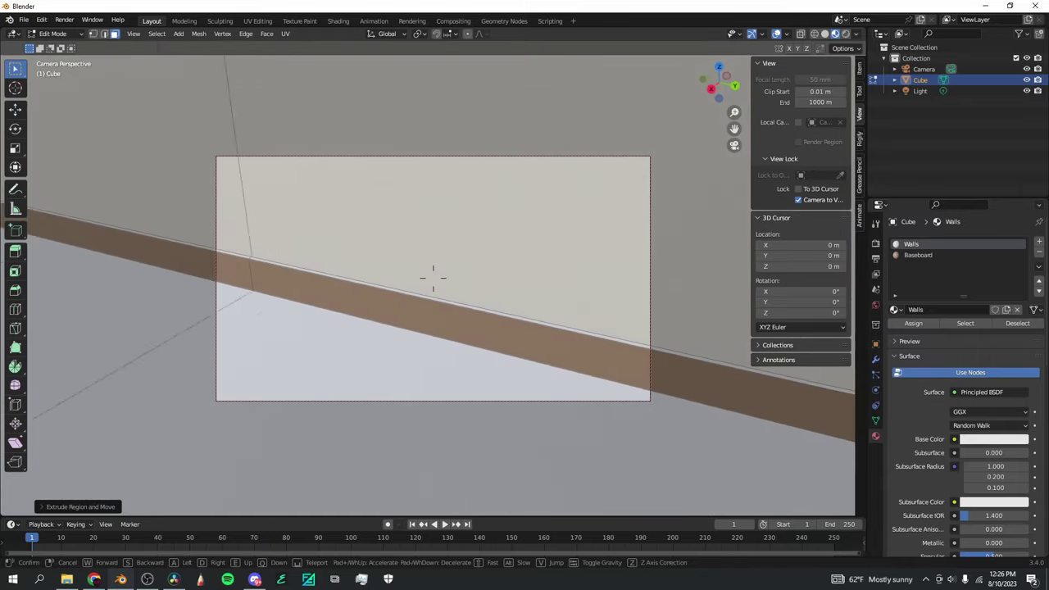
key(w)
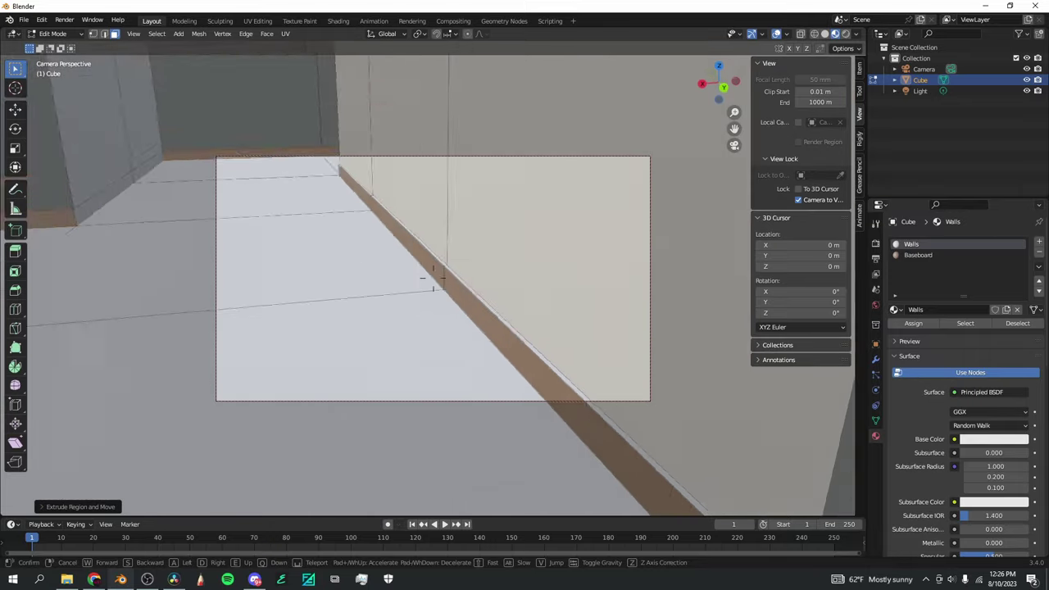
key(w)
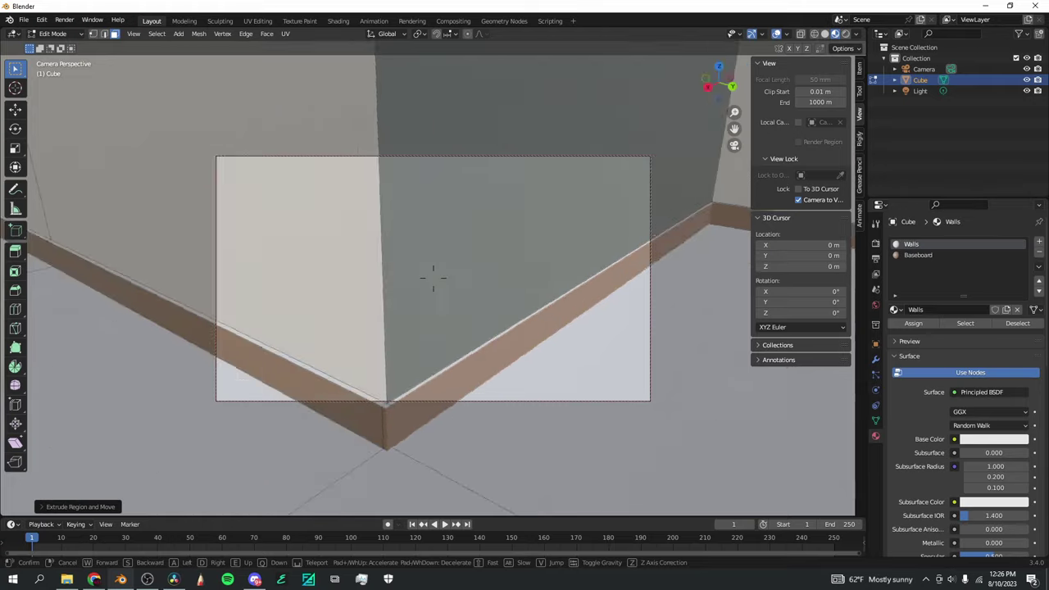
key(w)
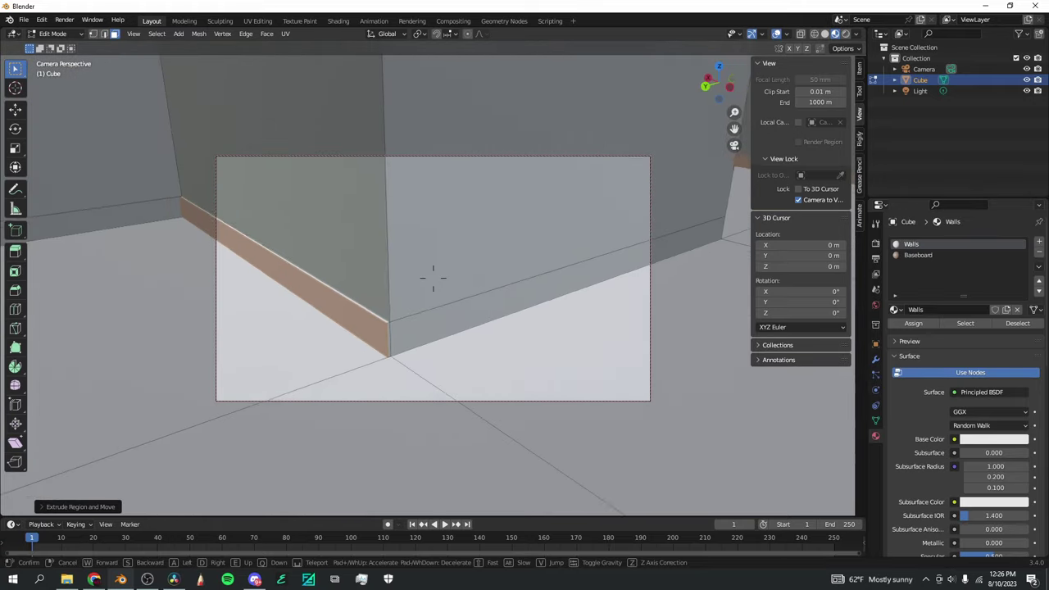
key(w)
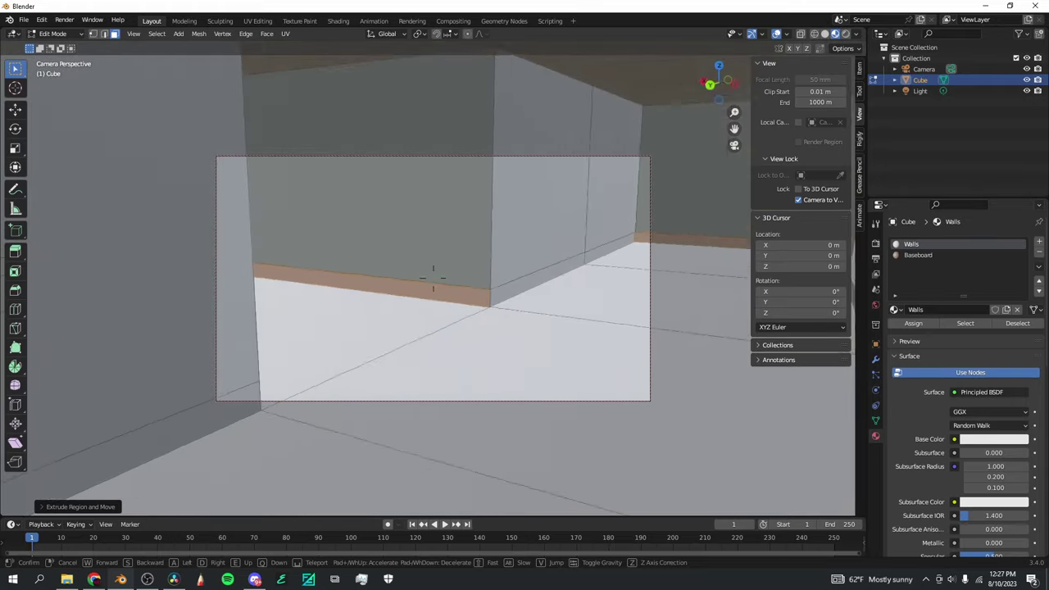
key(w)
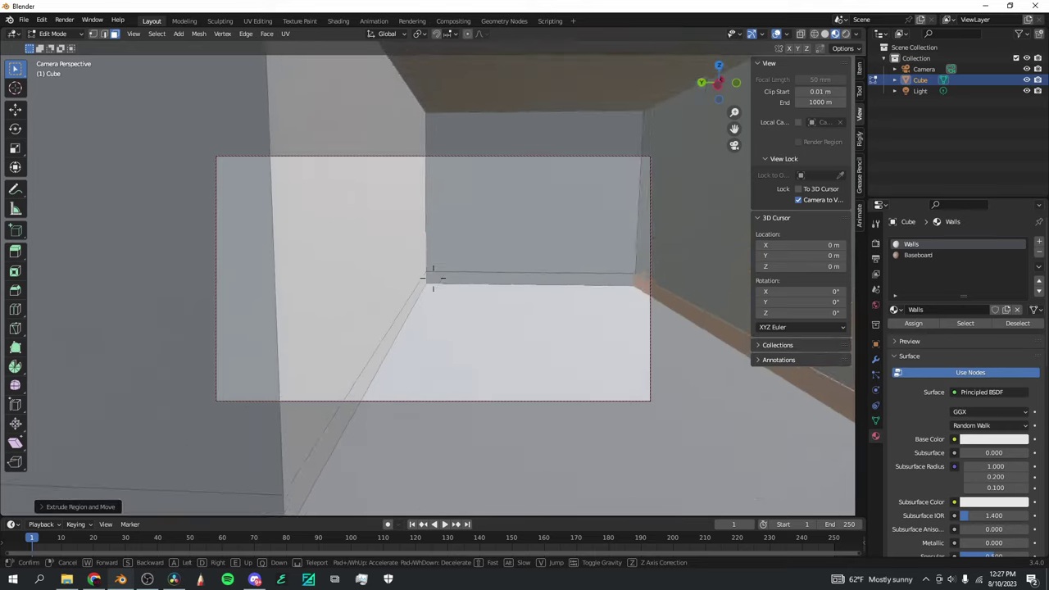
key(w)
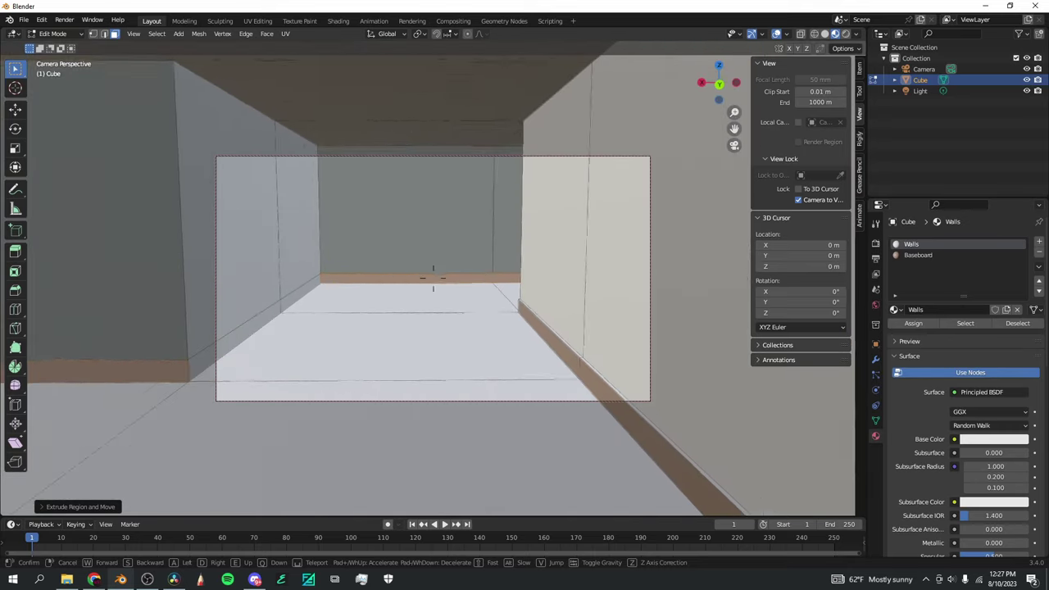
key(w)
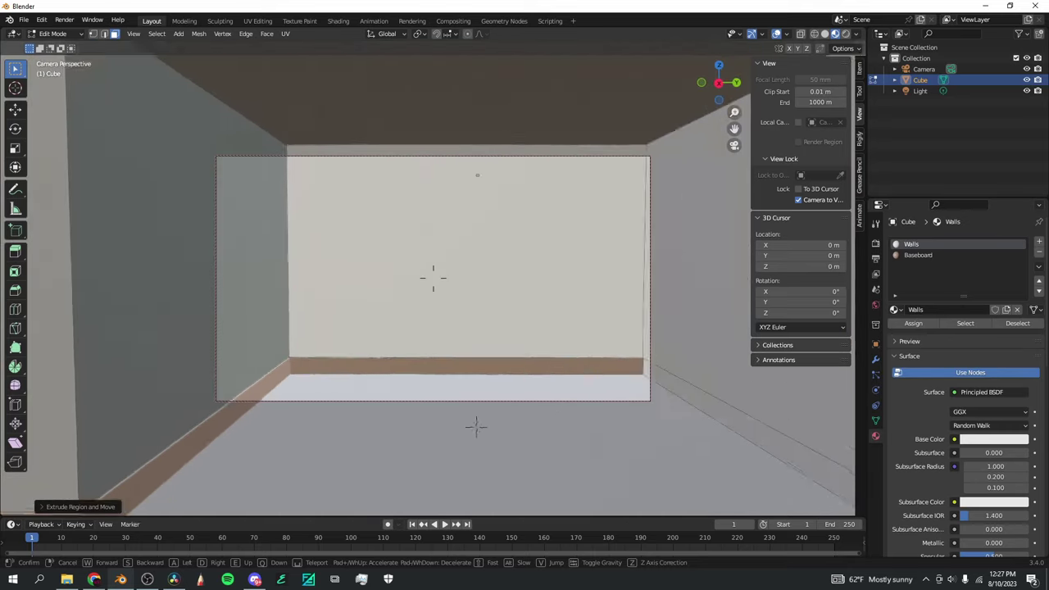
key(Escape)
Select the flat baseboard strips on the walls facing the same direction across the rooms, including their narrow end faces at outer corners
drag(722, 90, 841, 90)
scroll(656, 106, up, 5)
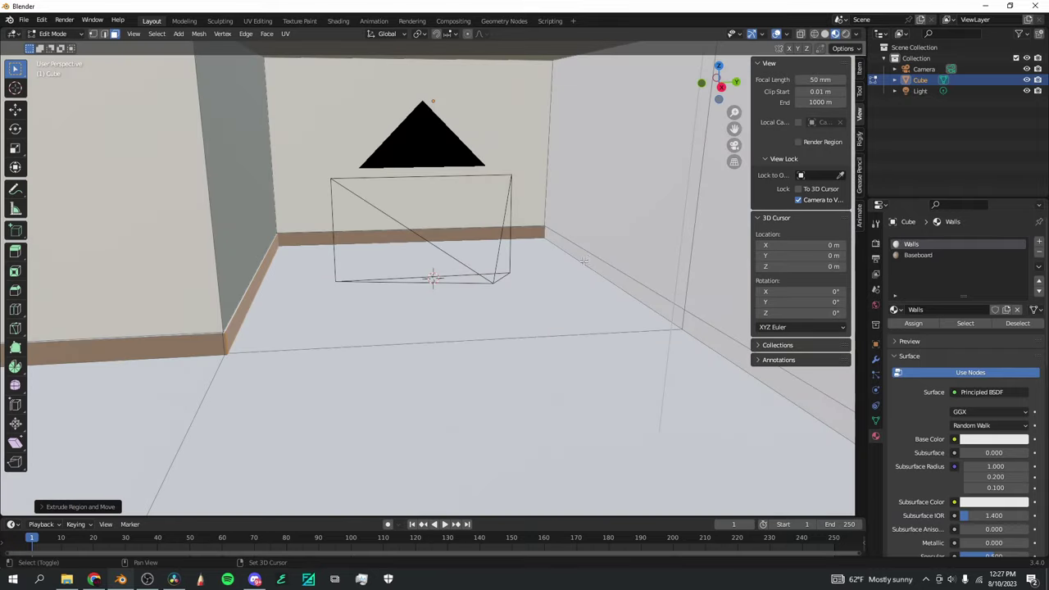
drag(734, 130, 522, 59)
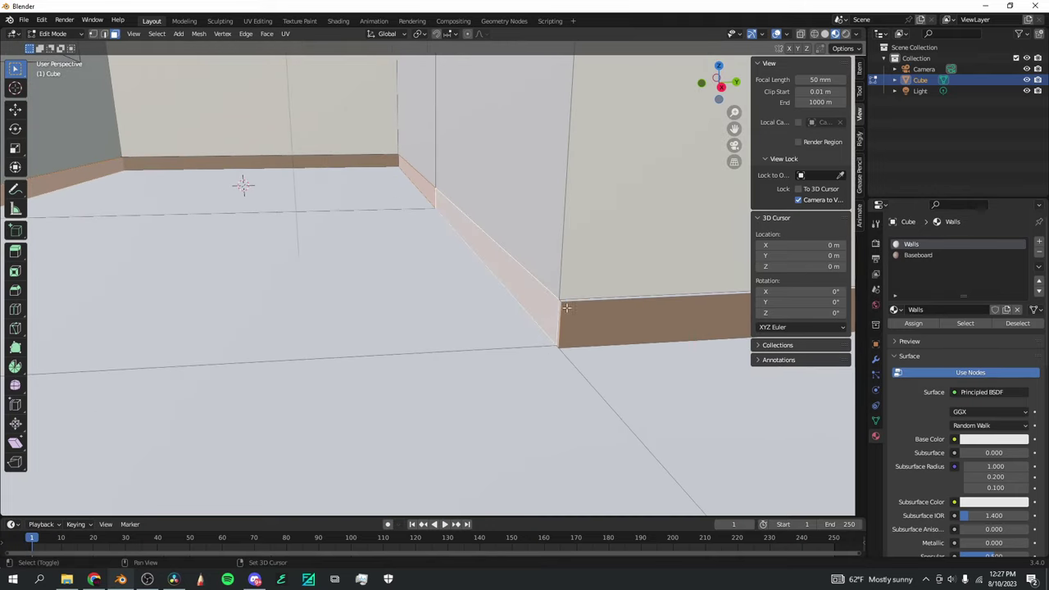
drag(734, 129, 114, 238)
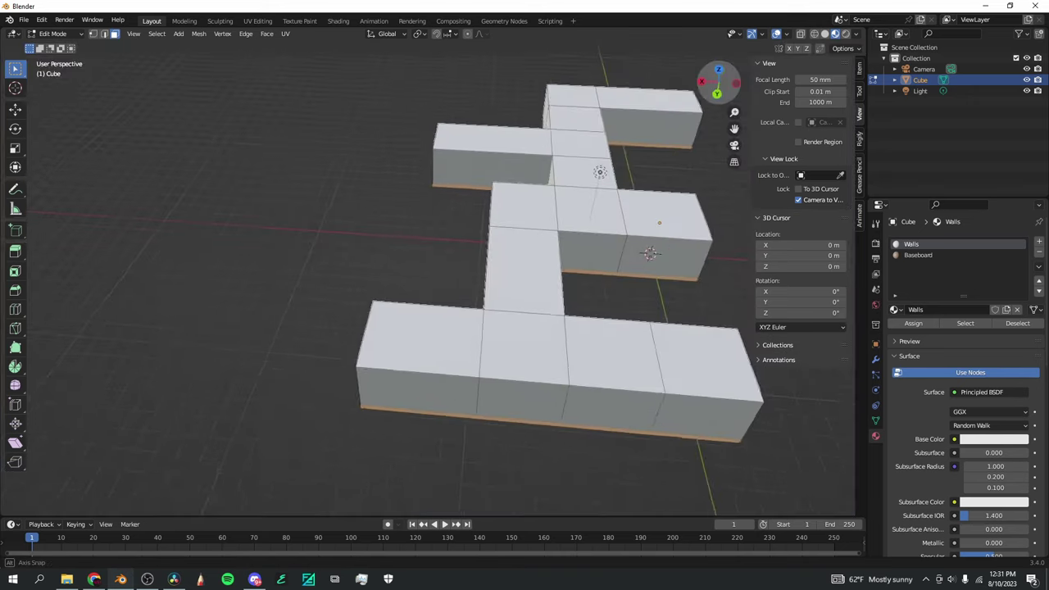
middle_drag(688, 164, 692, 126)
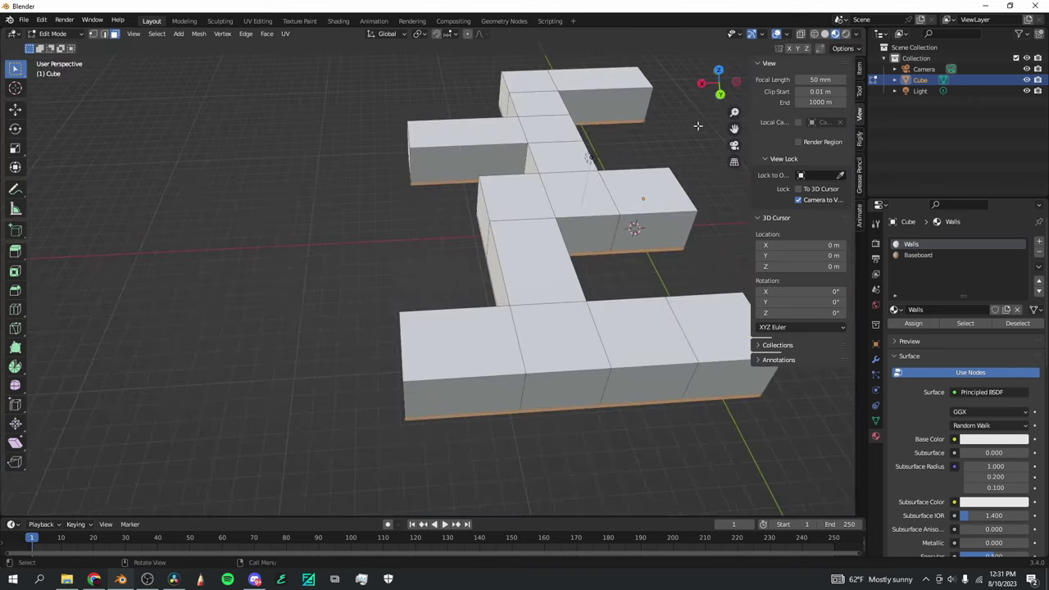
drag(733, 129, 592, 139)
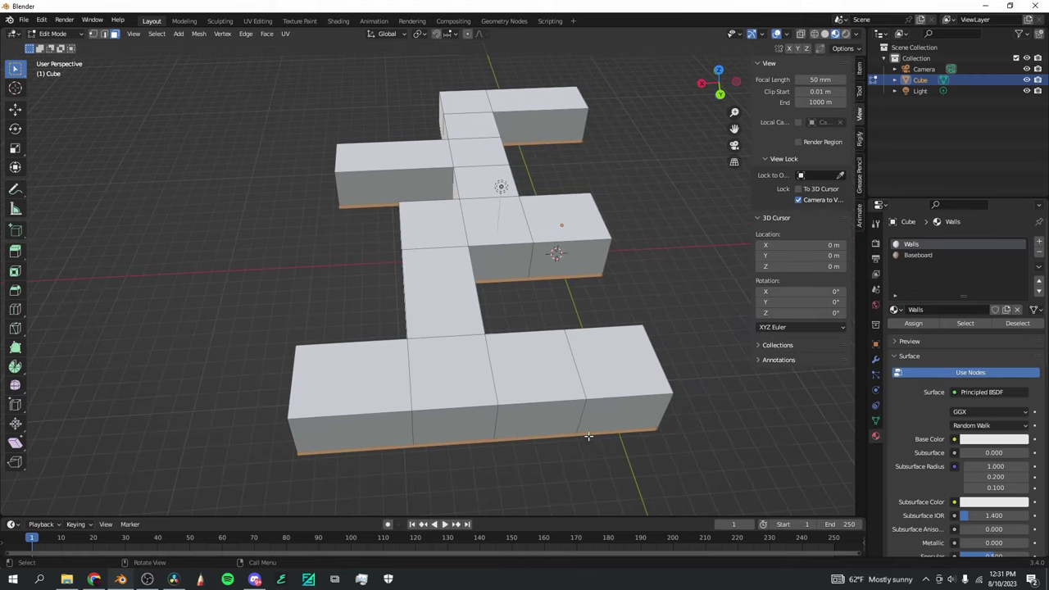
Extrude the selected baseboard strips slightly inward from the walls
scroll(588, 436, up, 5)
drag(720, 94, 650, 95)
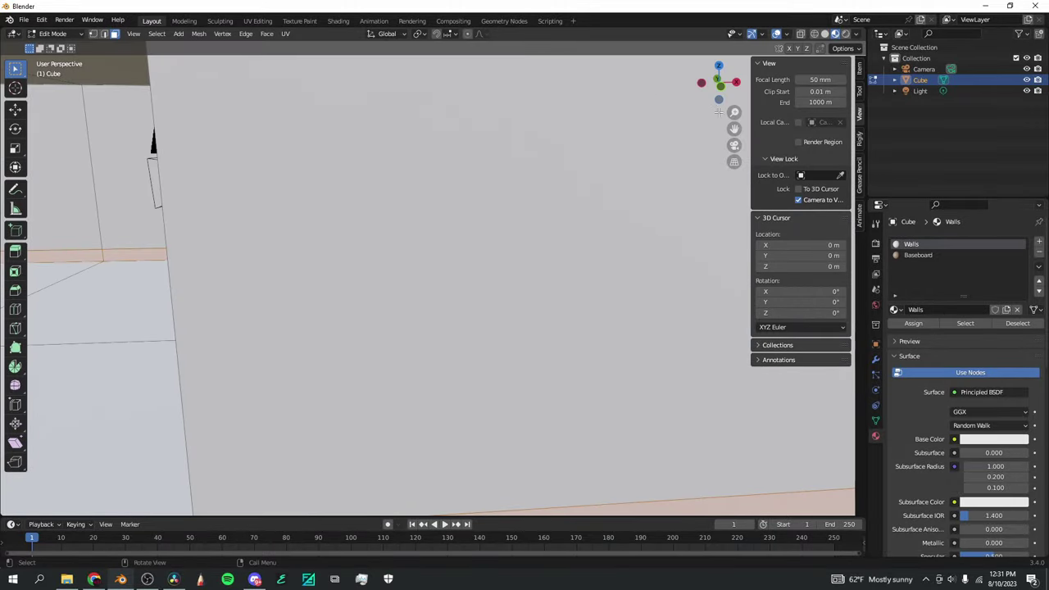
drag(734, 129, 811, 58)
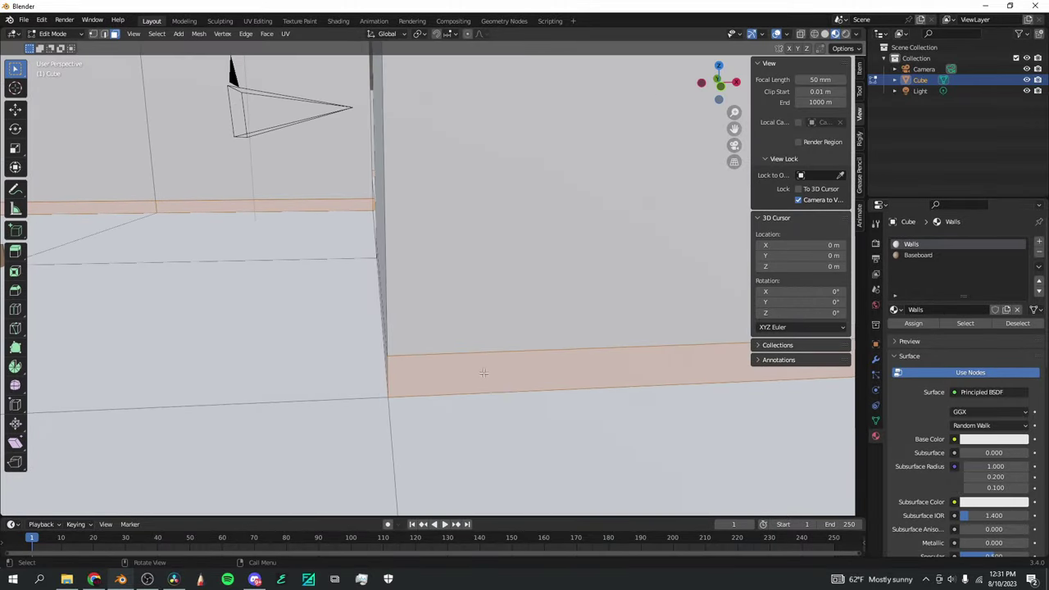
key(e)
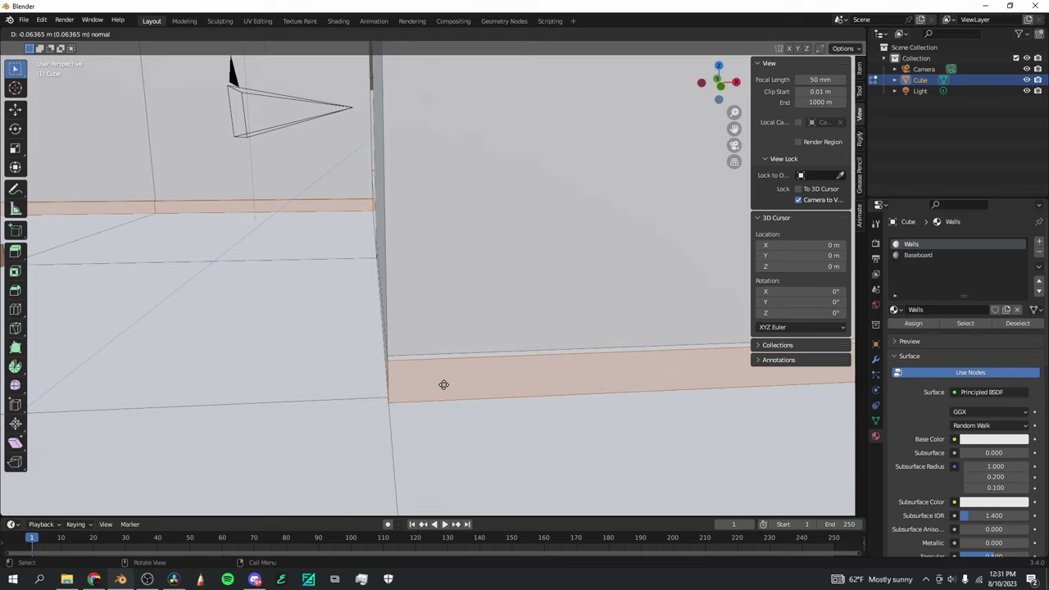
click(443, 383)
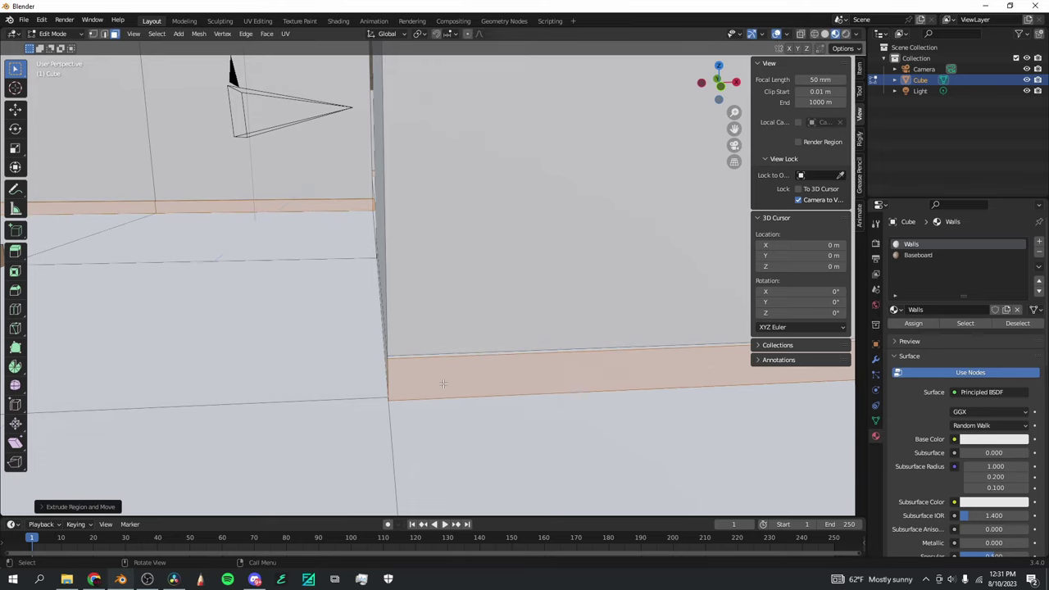
scroll(409, 377, up, 1)
scroll(369, 477, down, 1)
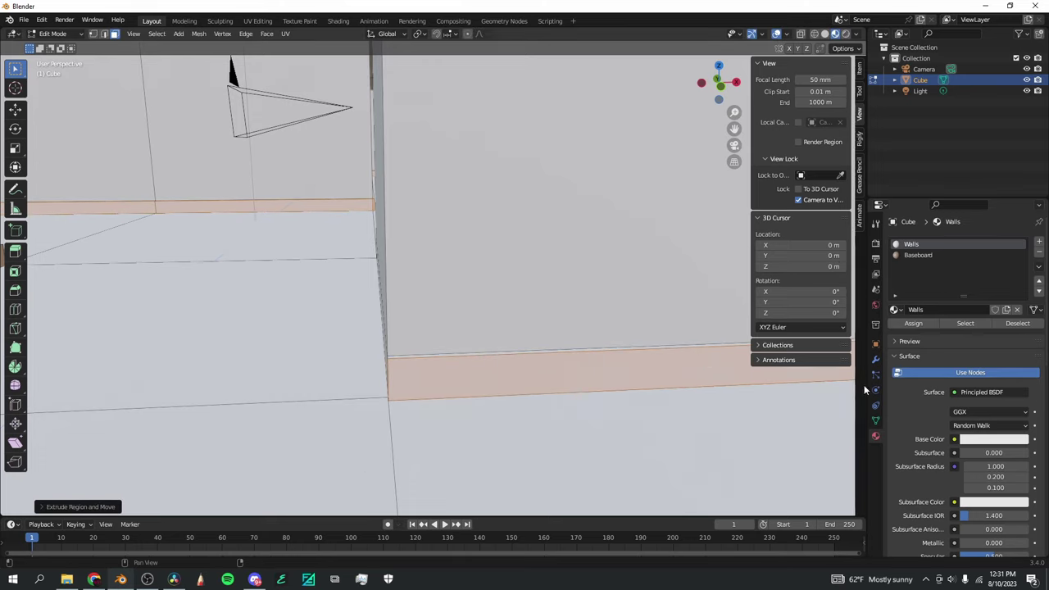
Assign the Baseboard material to the newly extruded strips and select the adjacent floor face instead
click(911, 255)
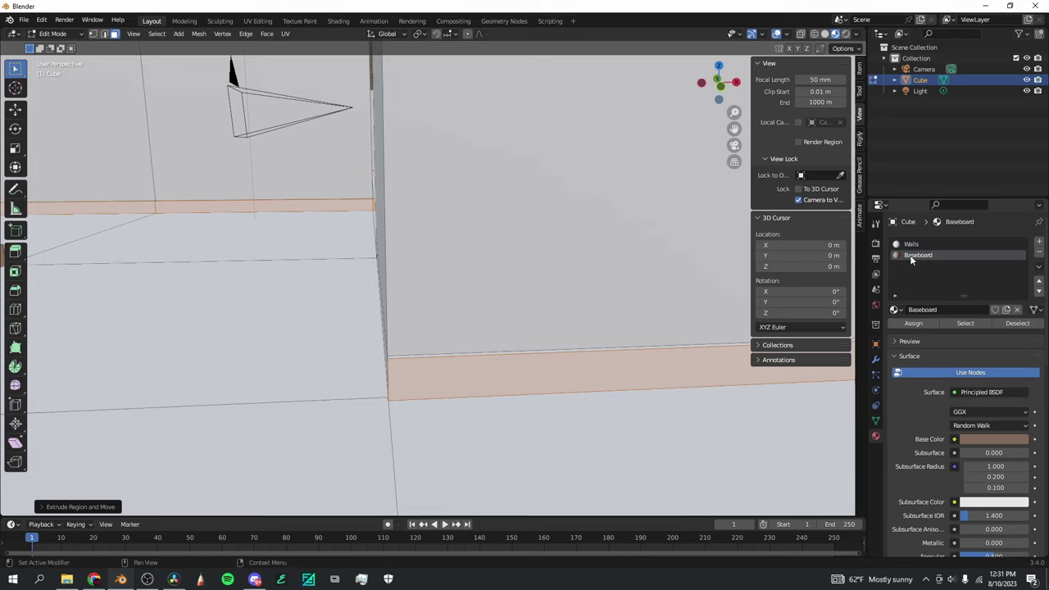
click(902, 323)
click(336, 369)
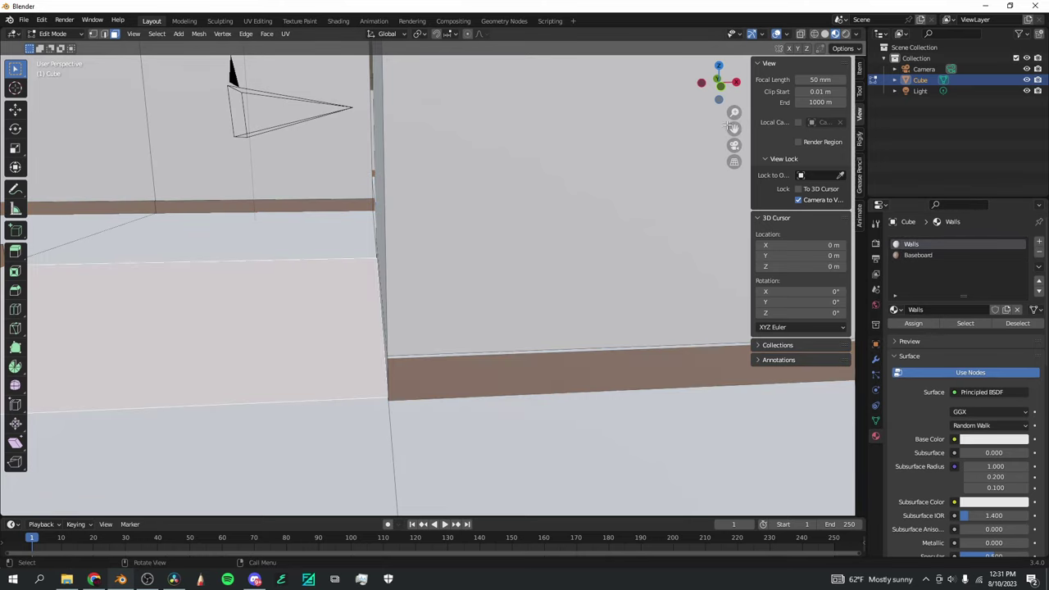
Select the flat baseboard strips along the remaining corridor side wall, plus the narrow end face at its outer corner
drag(727, 125, 728, 133)
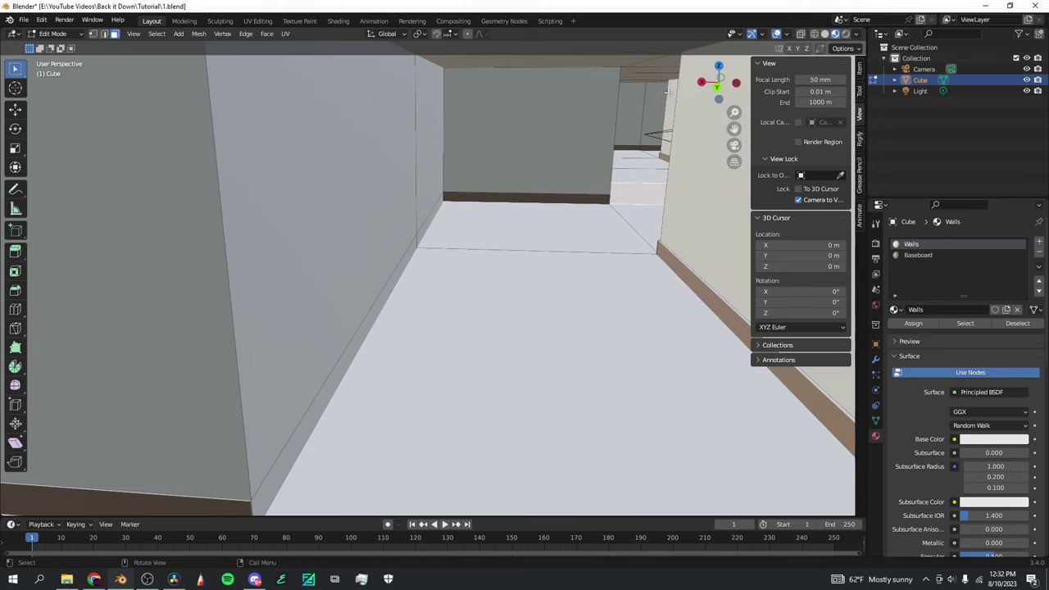
drag(735, 95, 736, 90)
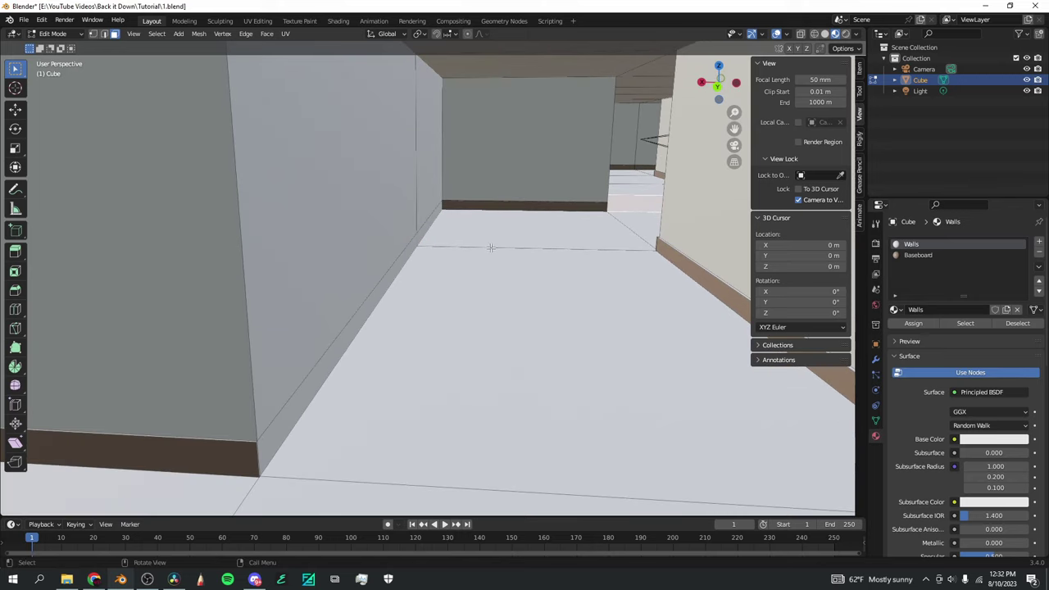
shift+click(392, 271)
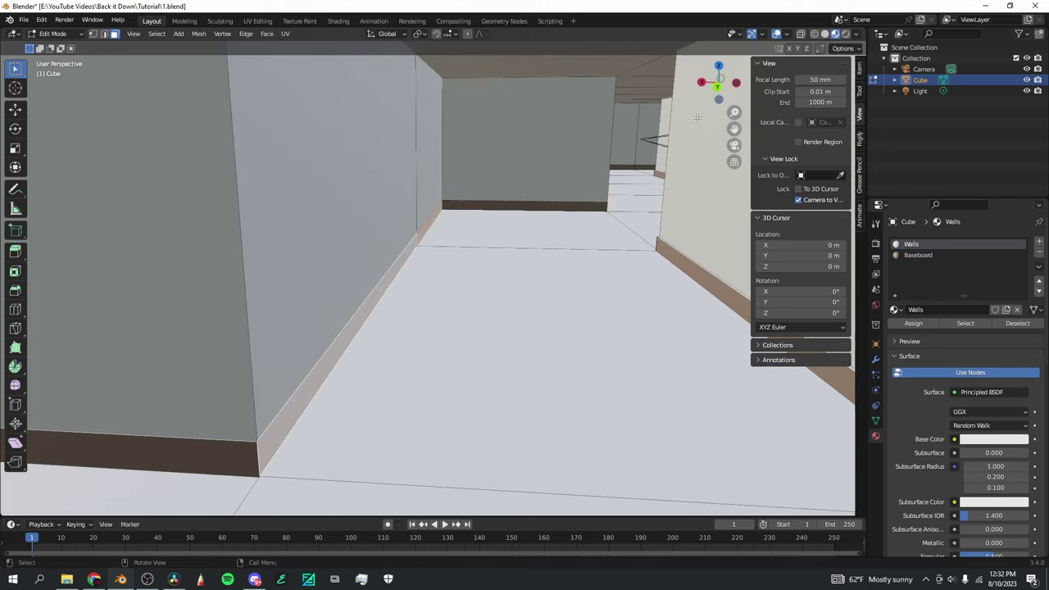
drag(731, 128, 733, 129)
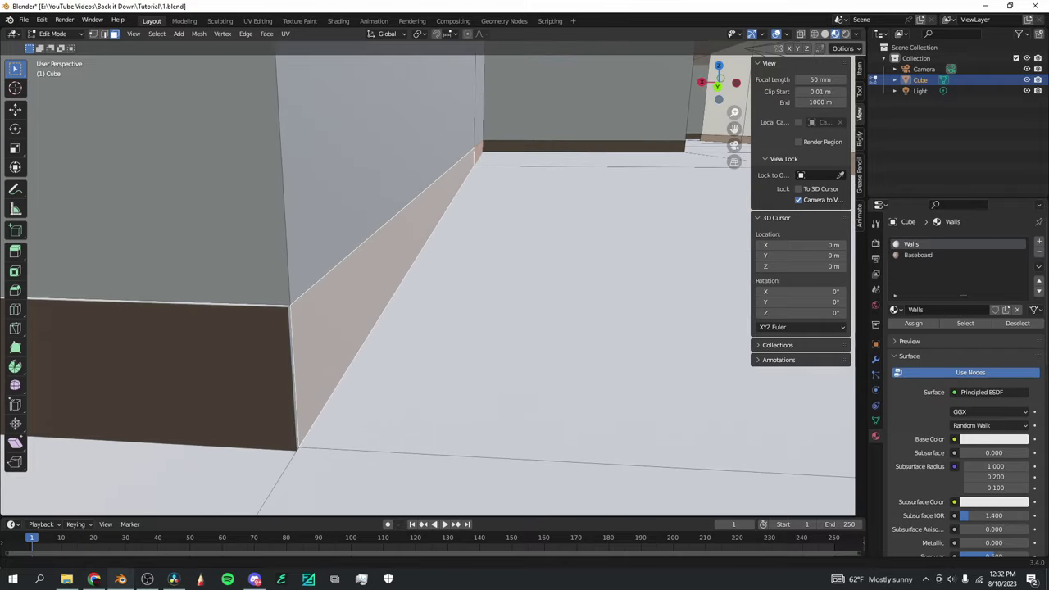
shift+click(289, 318)
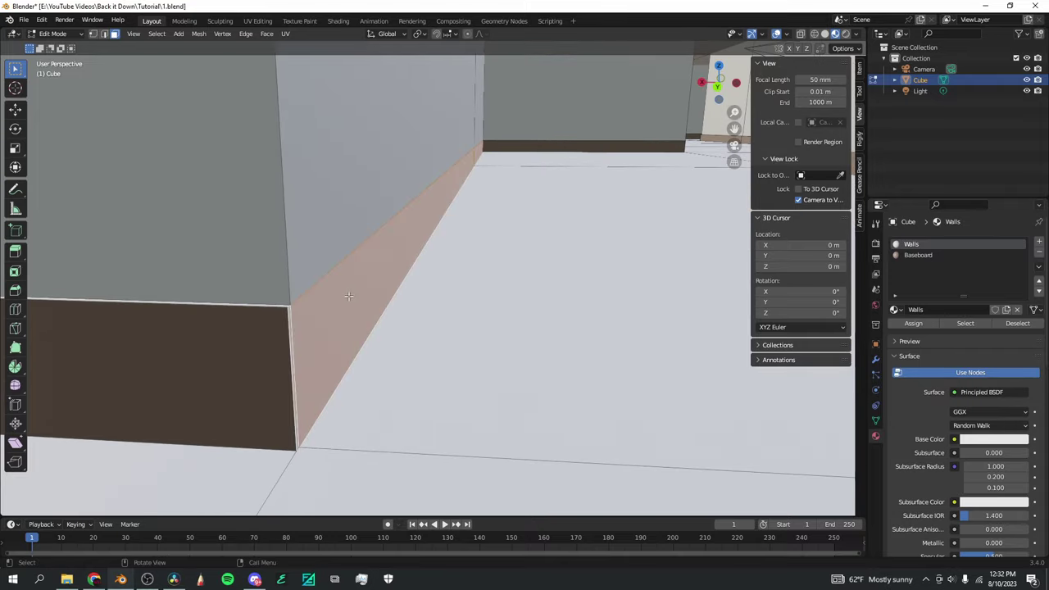
Extrude the selected corridor strips slightly inward and assign the Baseboard material to them
scroll(336, 305, down, 2)
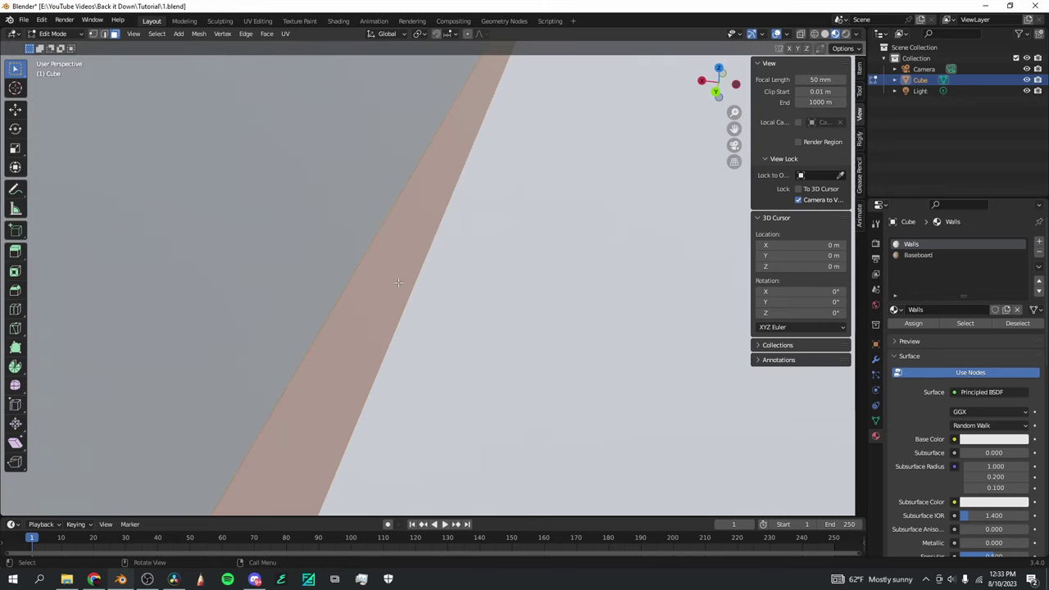
click(398, 282)
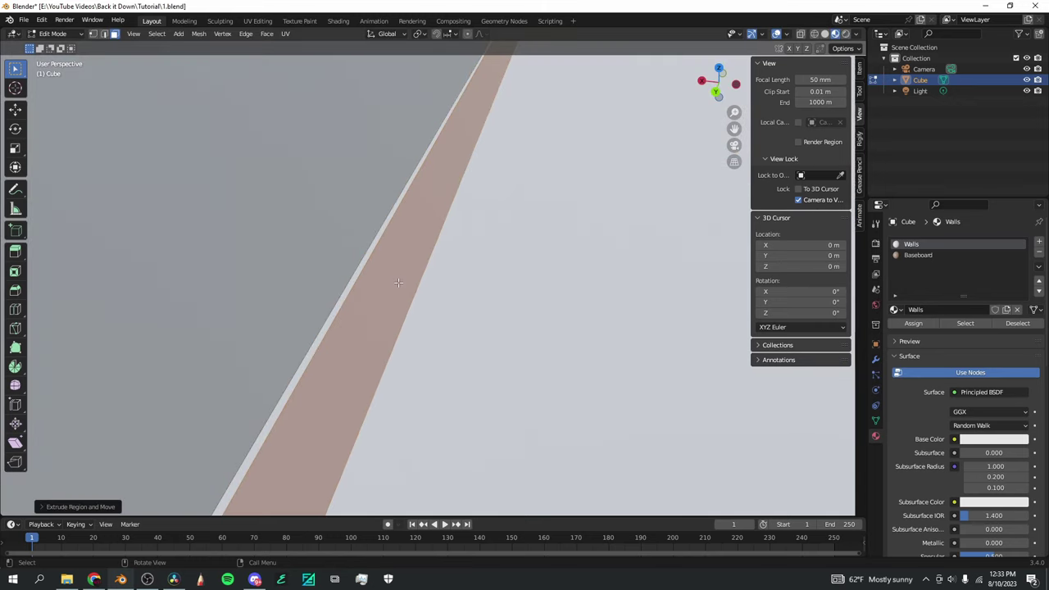
click(915, 324)
Walk the camera through the rooms and corridors to inspect the baseboards along the walls
click(734, 146)
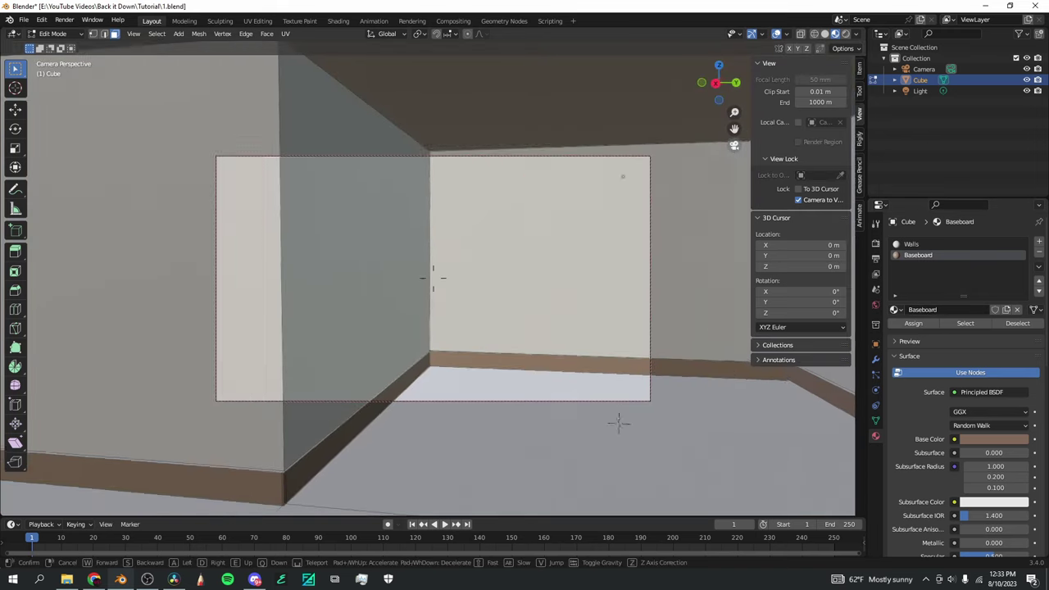
key(w)
key(w)
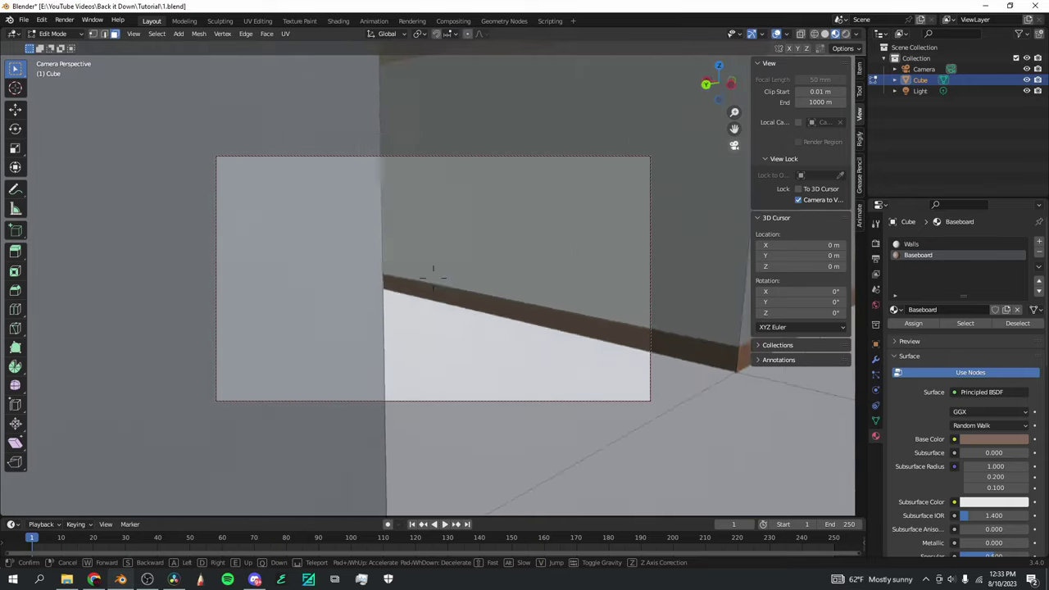
key(w)
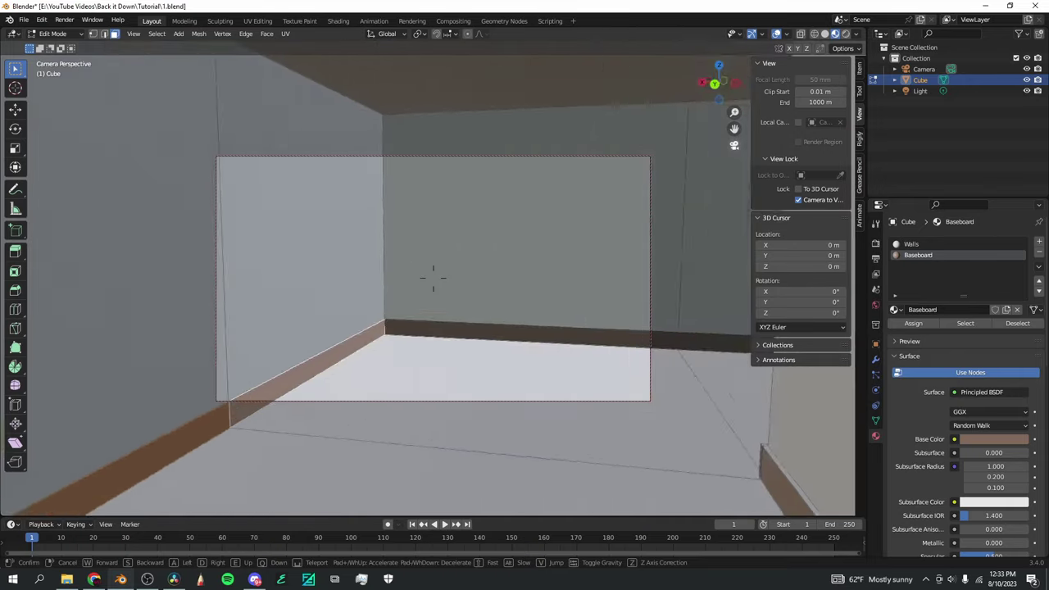
key(w)
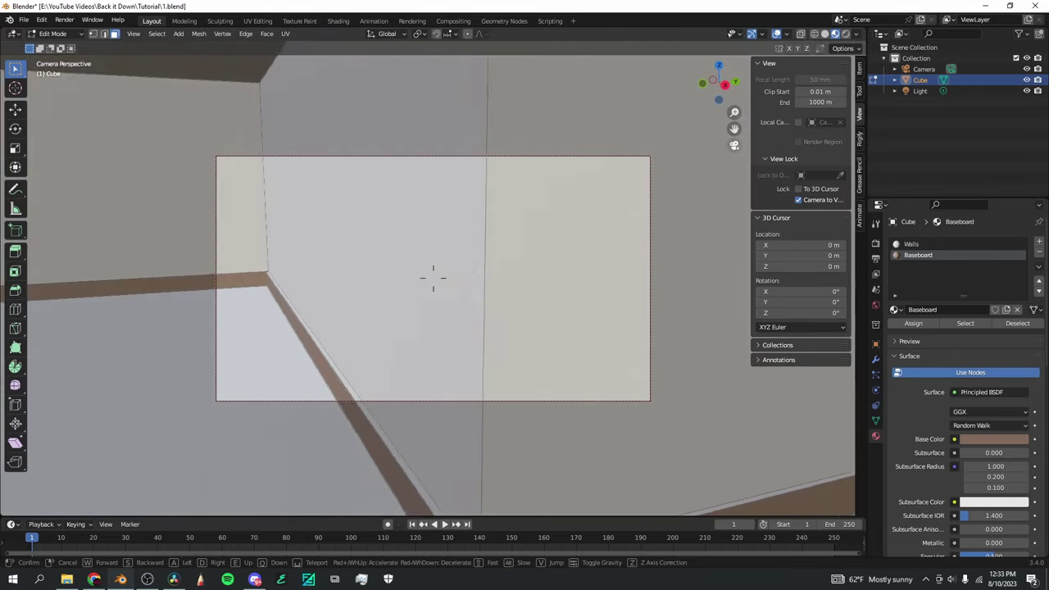
key(w)
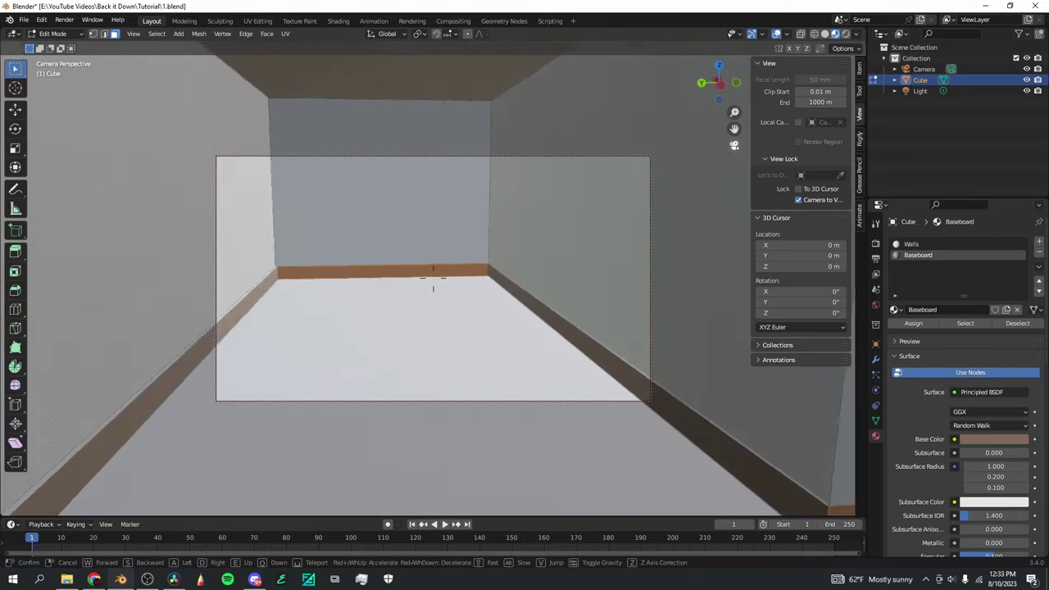
key(w)
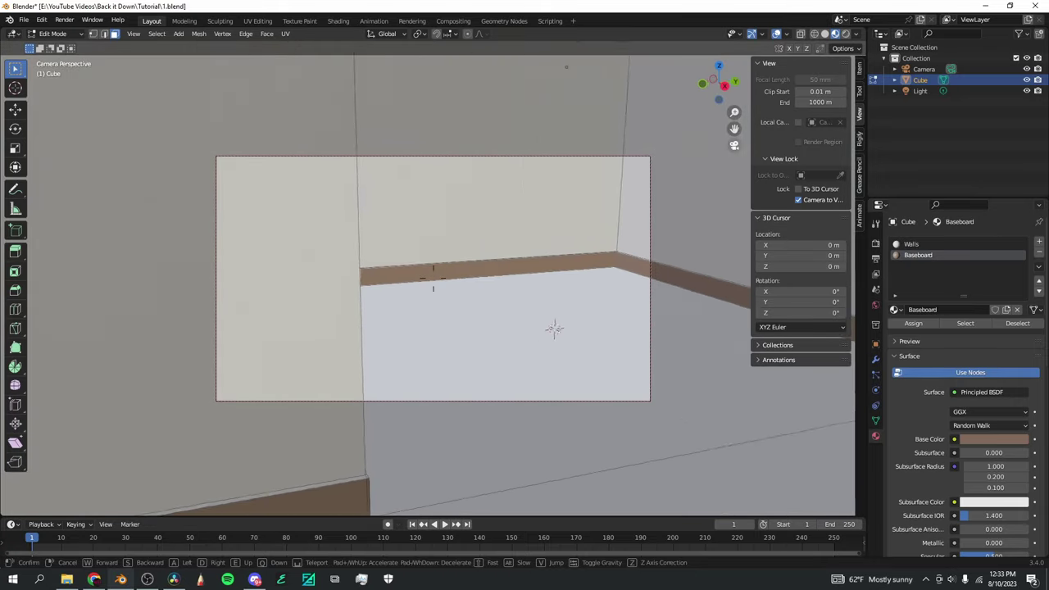
key(w)
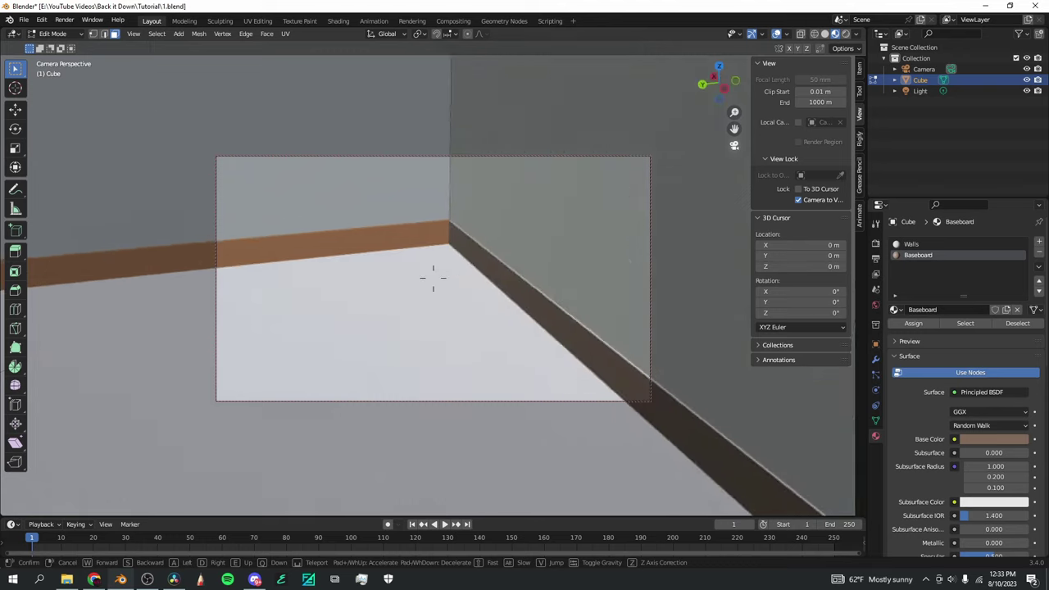
key(w)
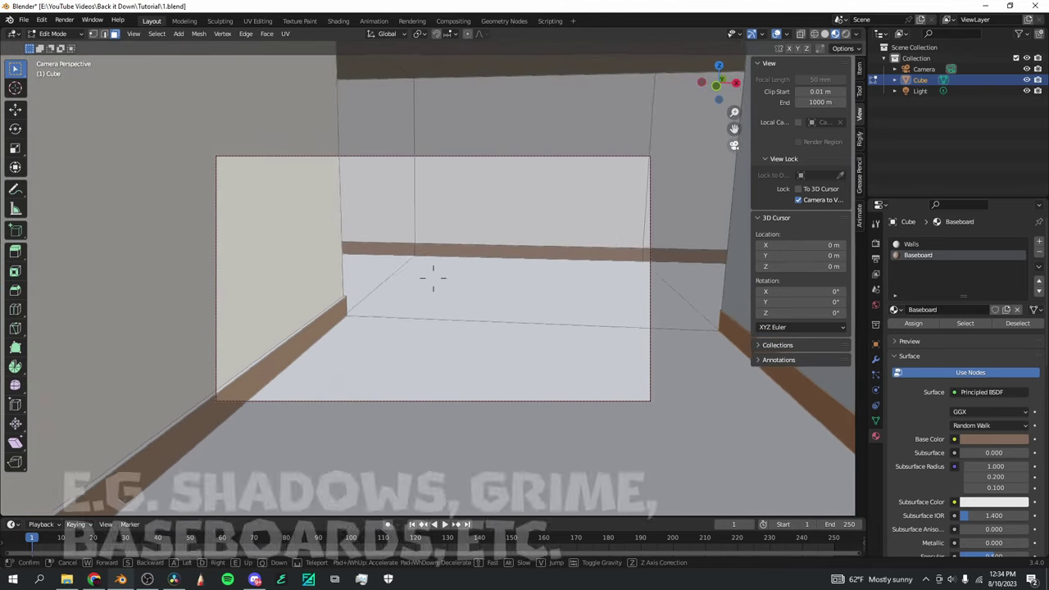
key(w)
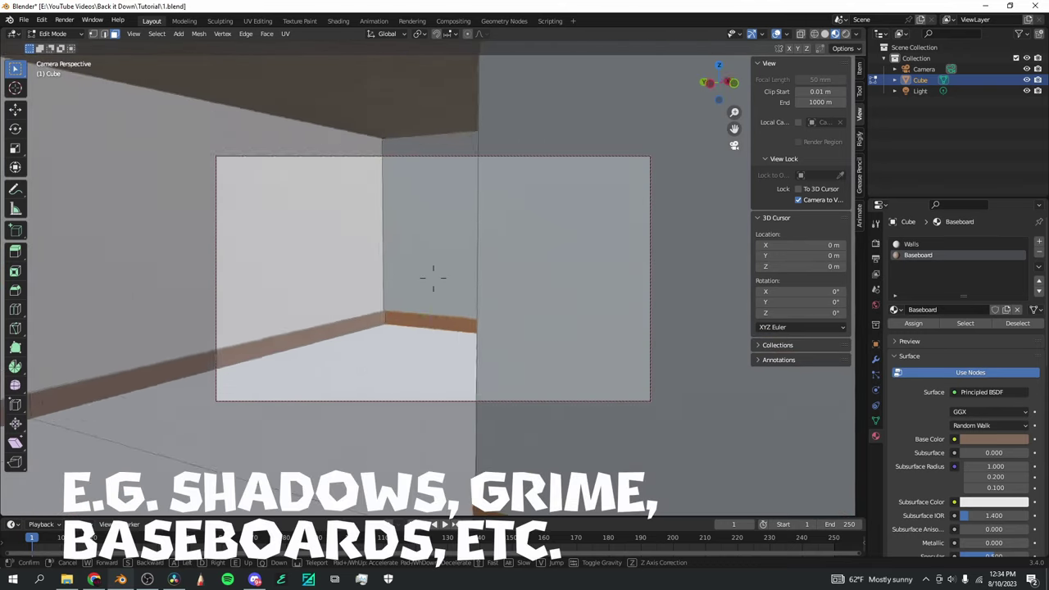
key(s)
key(w)
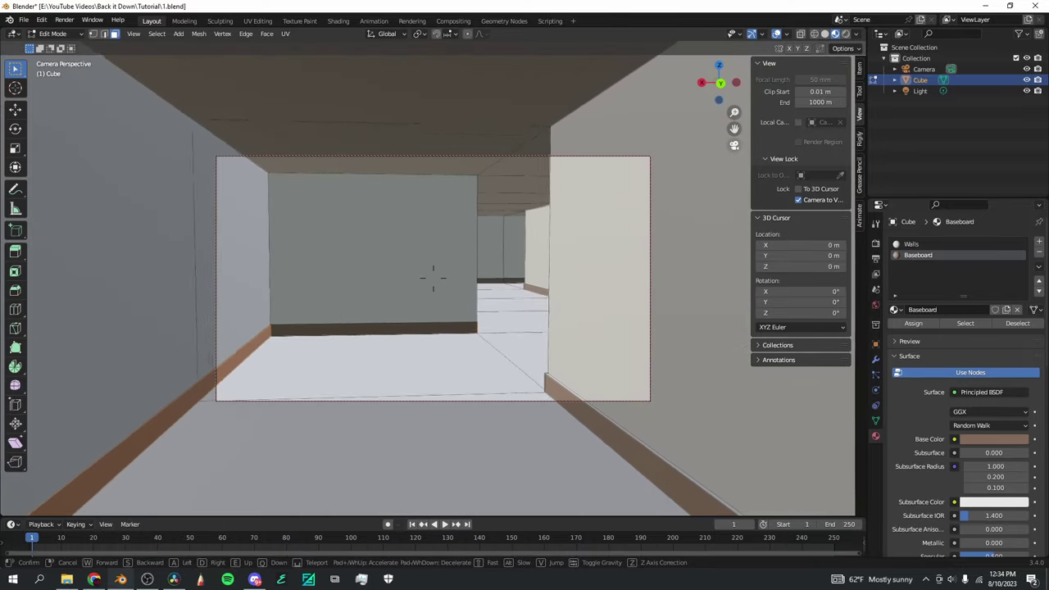
key(w)
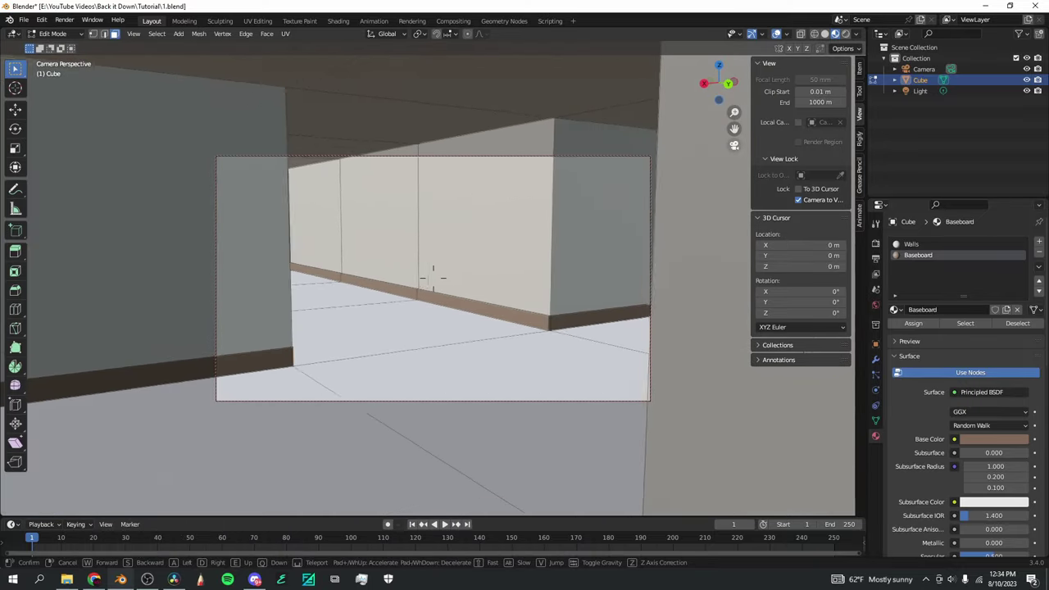
key(w)
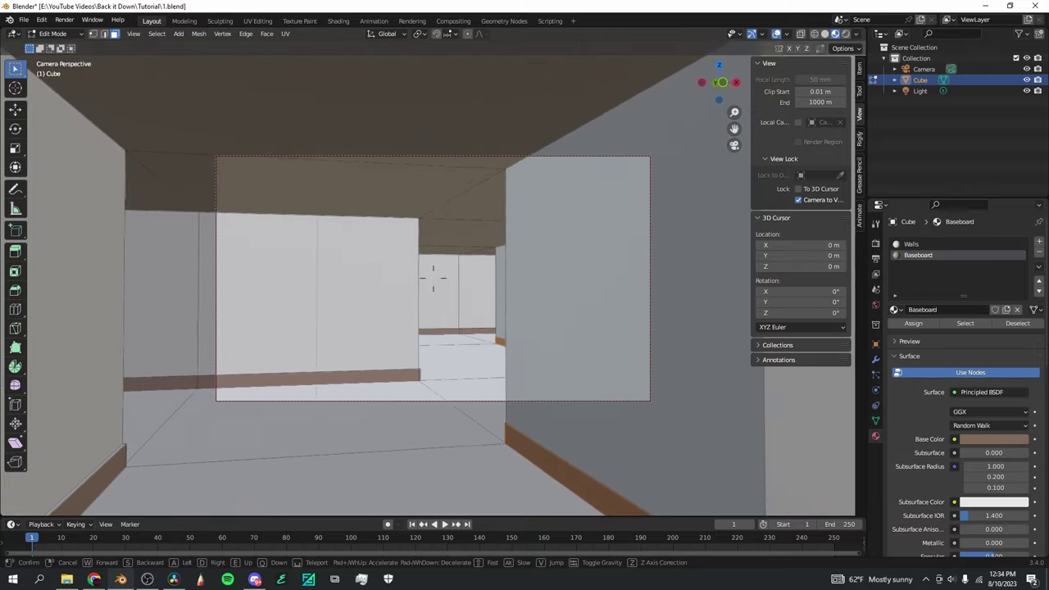
key(w)
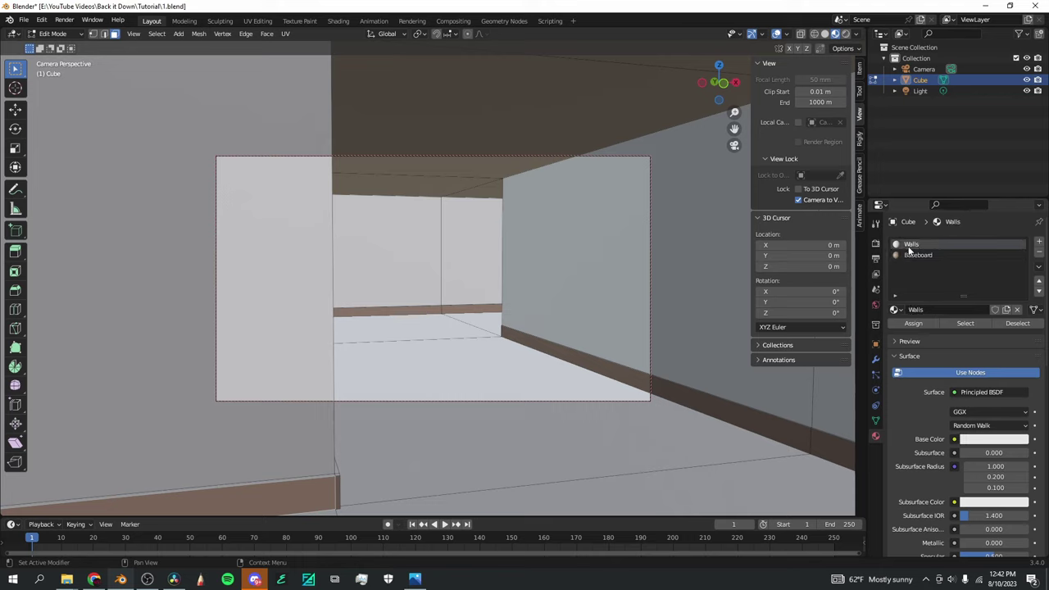
Use an Image Texture as the base color source of the Walls material
click(953, 439)
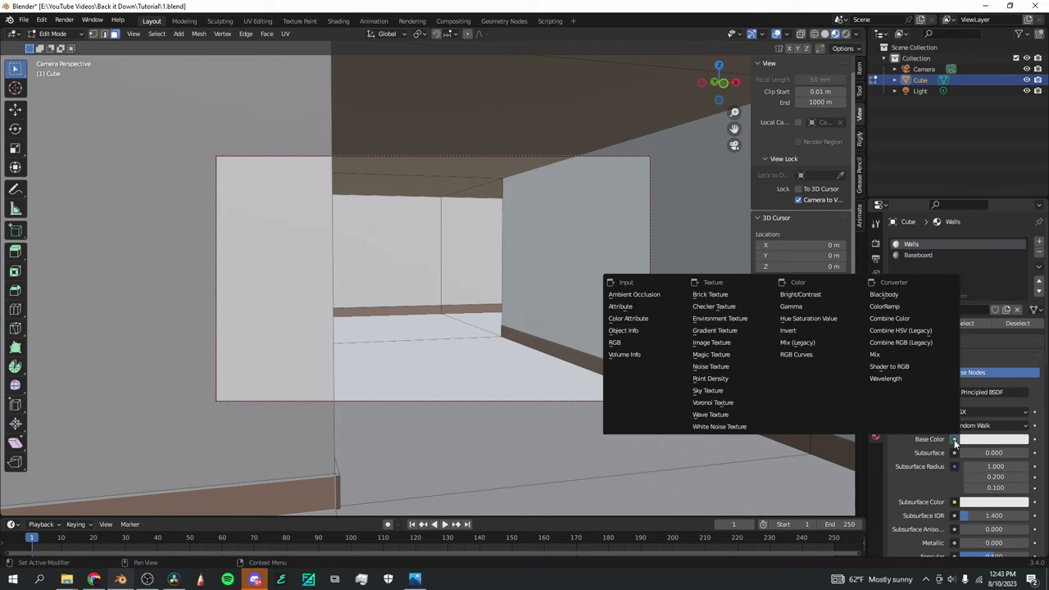
click(719, 342)
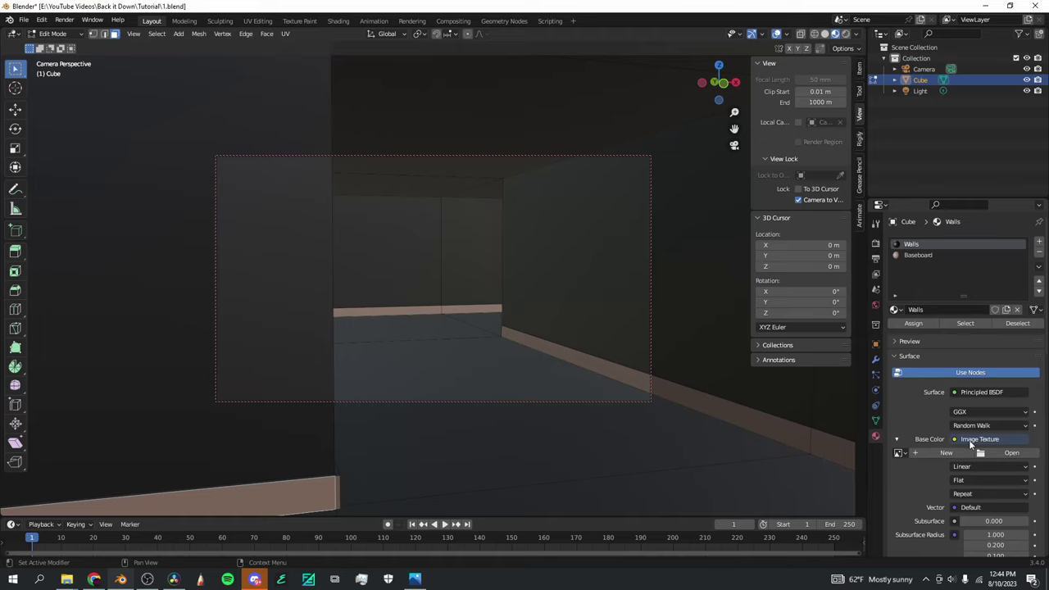
Preview Sch_Wallpaper from the Textures folder in File Explorer, and load Sch_Wallpaper.png in Blender as the Walls base color image
key(alt+Tab)
drag(464, 231, 750, 152)
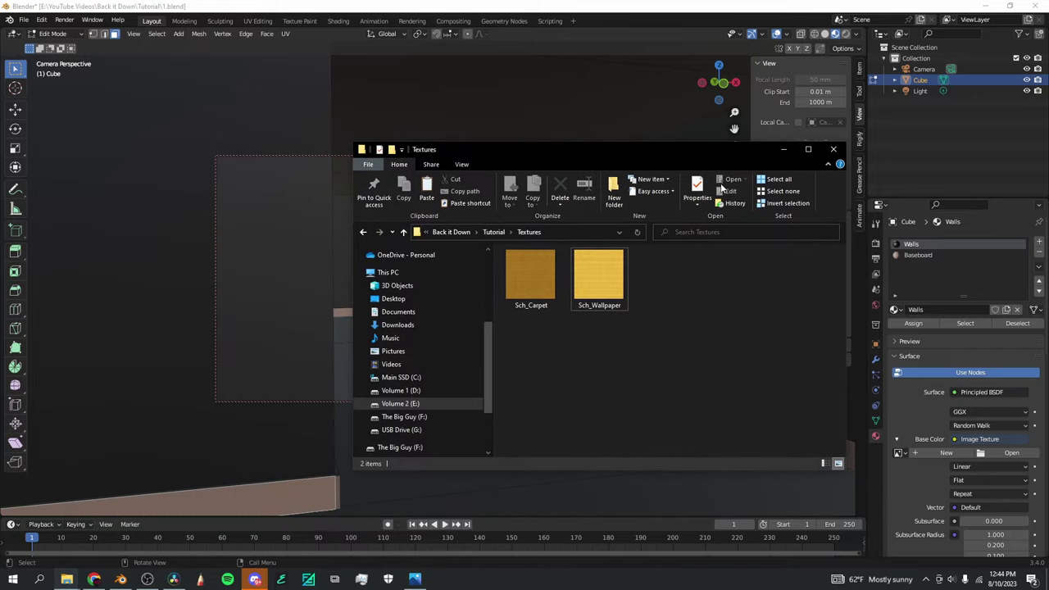
double_click(612, 287)
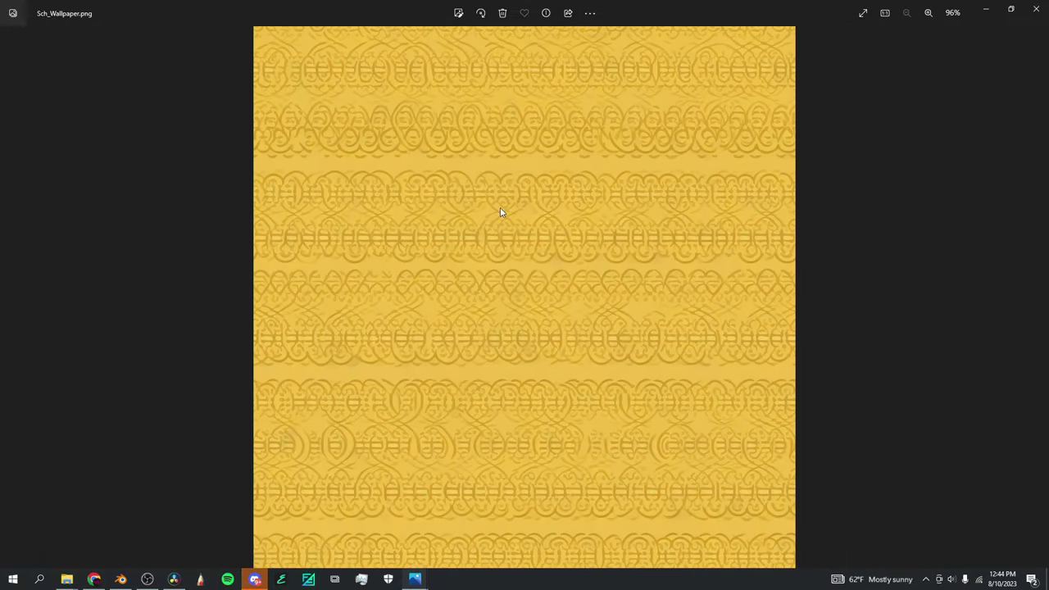
scroll(488, 348, up, 3)
scroll(488, 349, down, 3)
click(1036, 9)
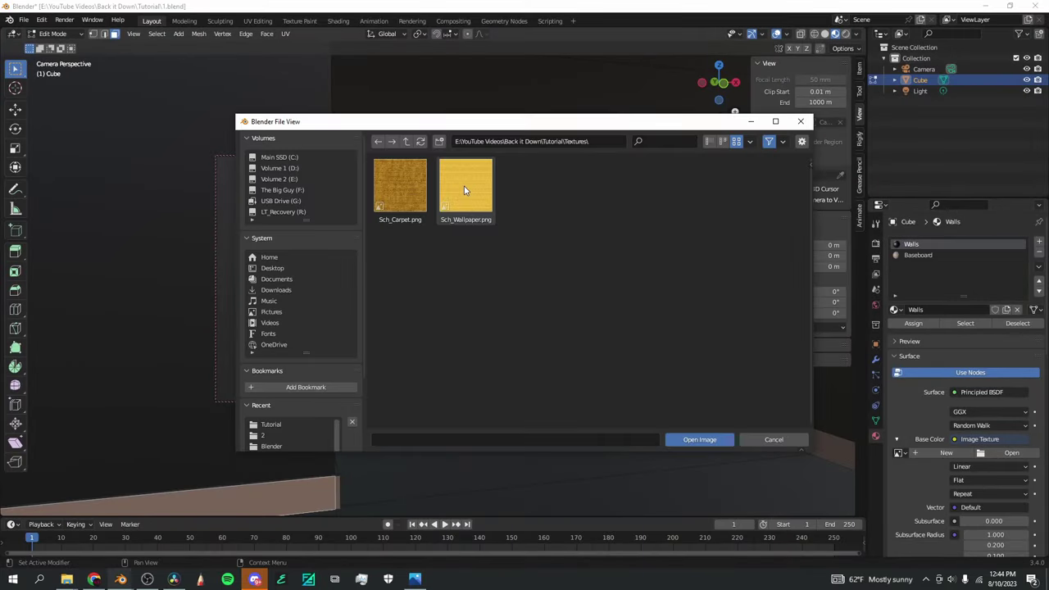
click(463, 190)
click(696, 439)
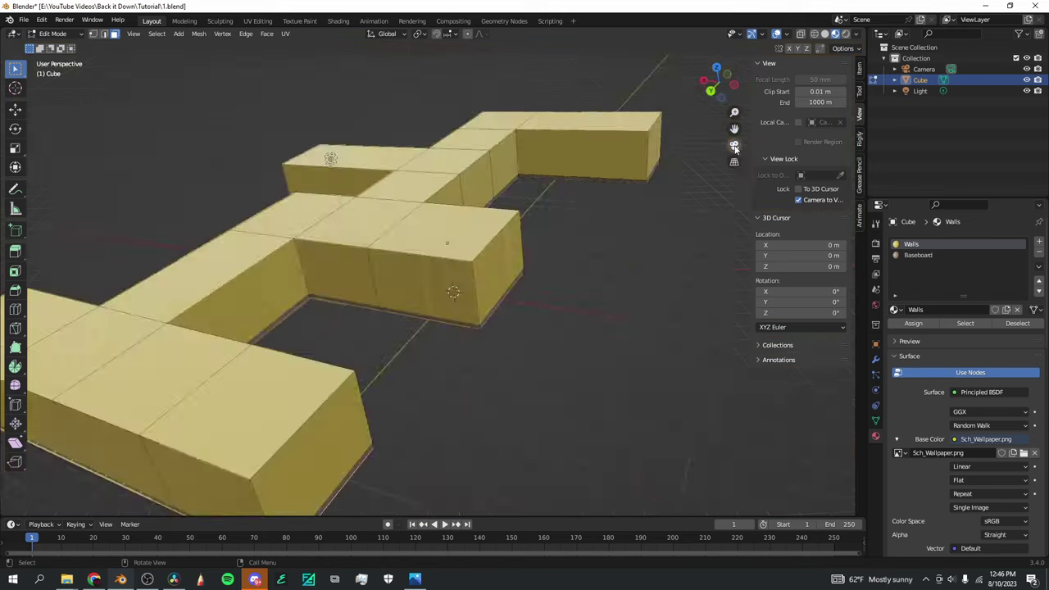
Select the entire building mesh, unwrap it with Smart UV Project, and check the wallpaper through the camera
middle_drag(524, 245, 549, 224)
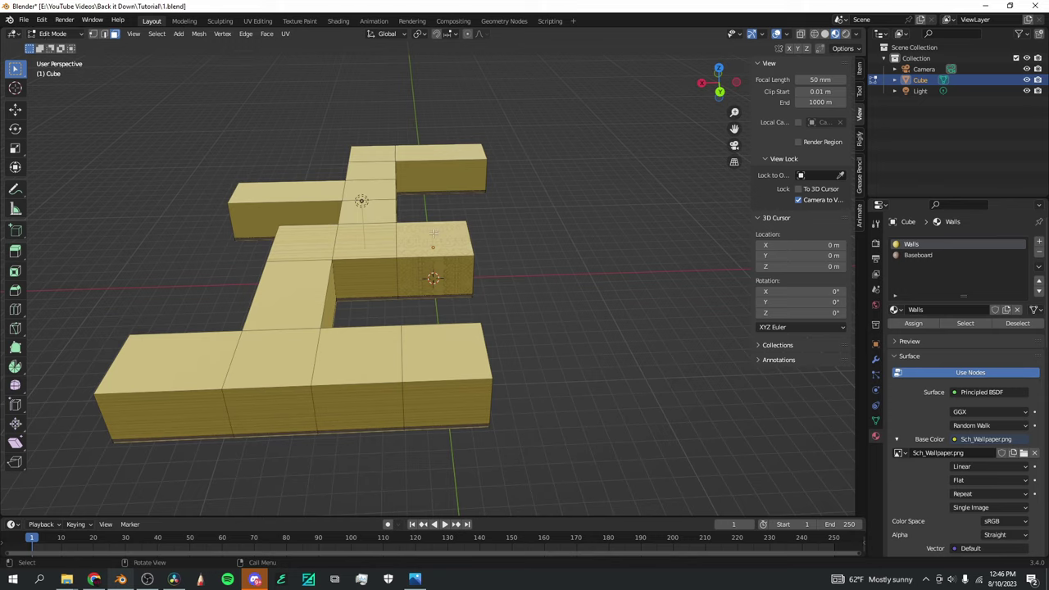
key(a)
drag(701, 105, 780, 113)
click(286, 34)
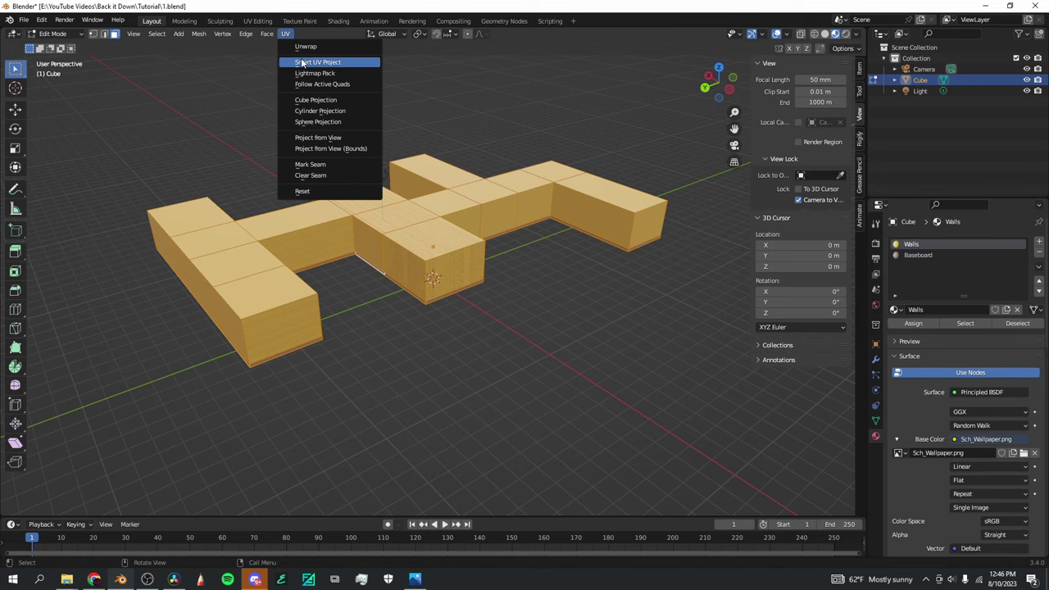
click(304, 63)
click(288, 160)
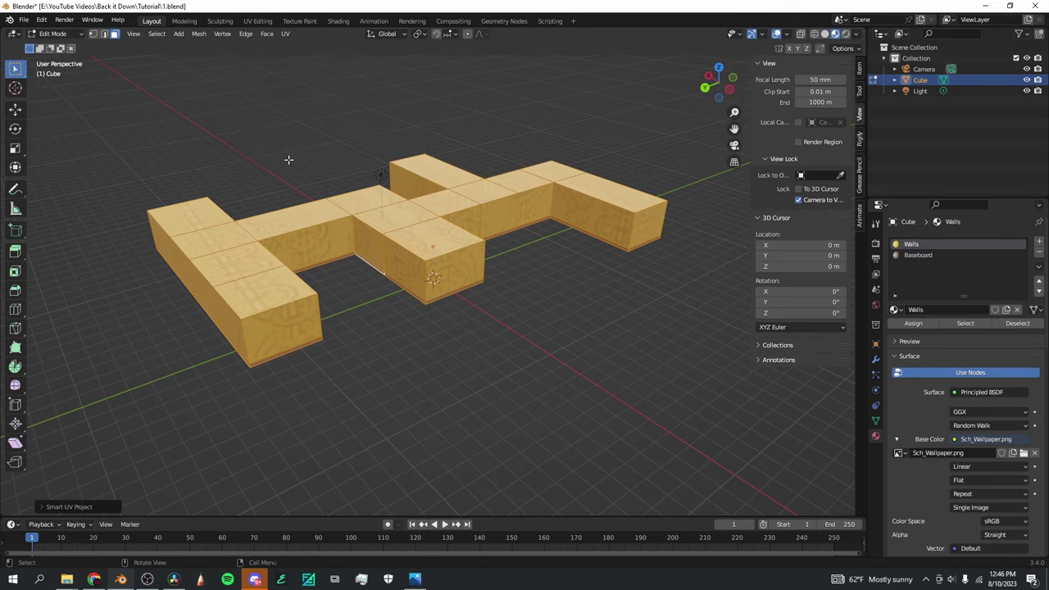
drag(711, 88, 741, 115)
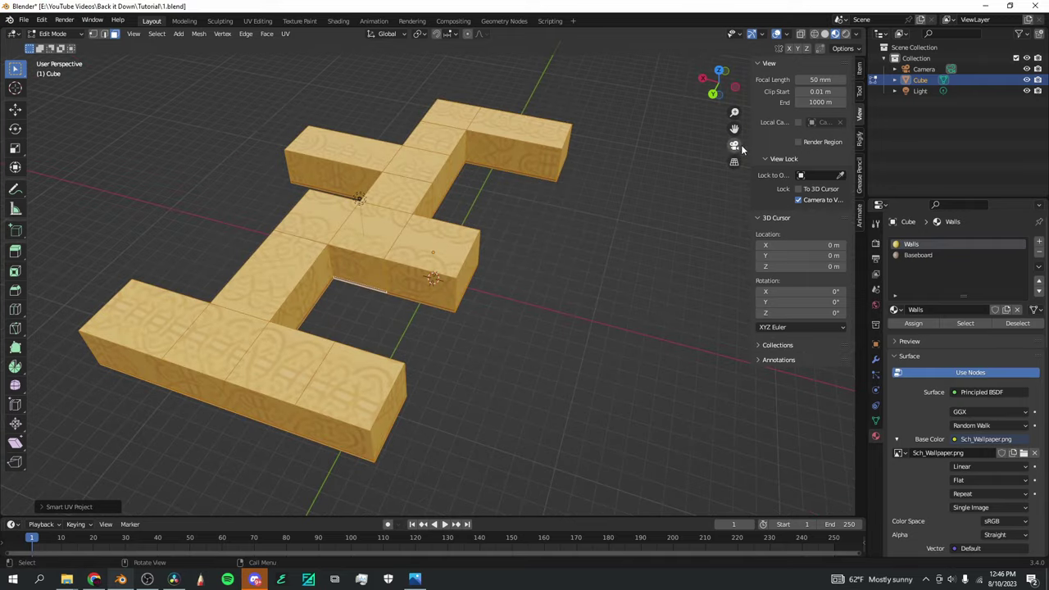
click(732, 146)
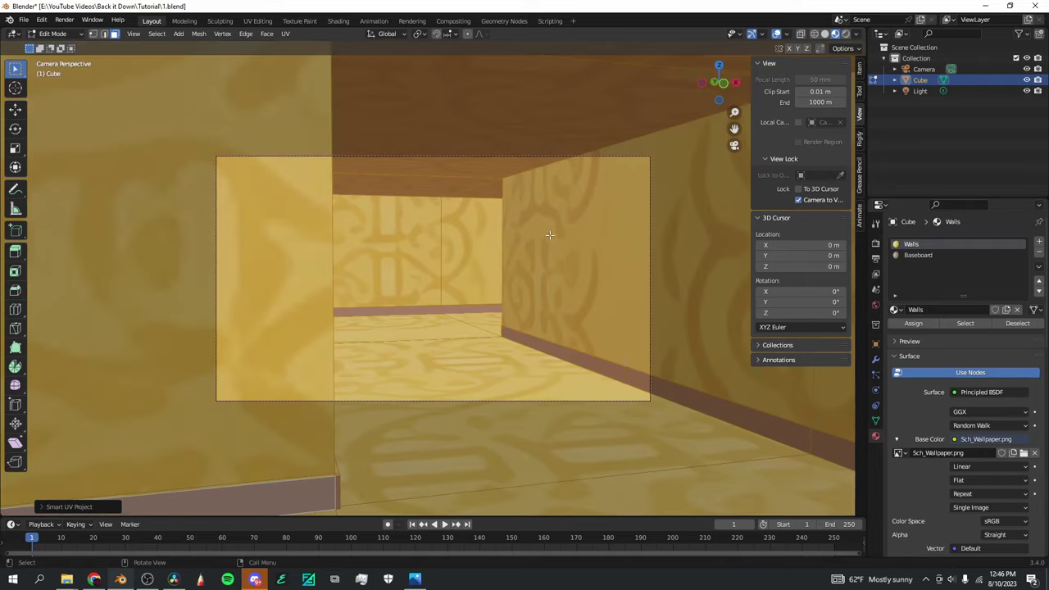
In the Shading workspace with the camera view, add connected Texture Coordinate and Mapping nodes to the Sch_Wallpaper.png texture node
click(337, 22)
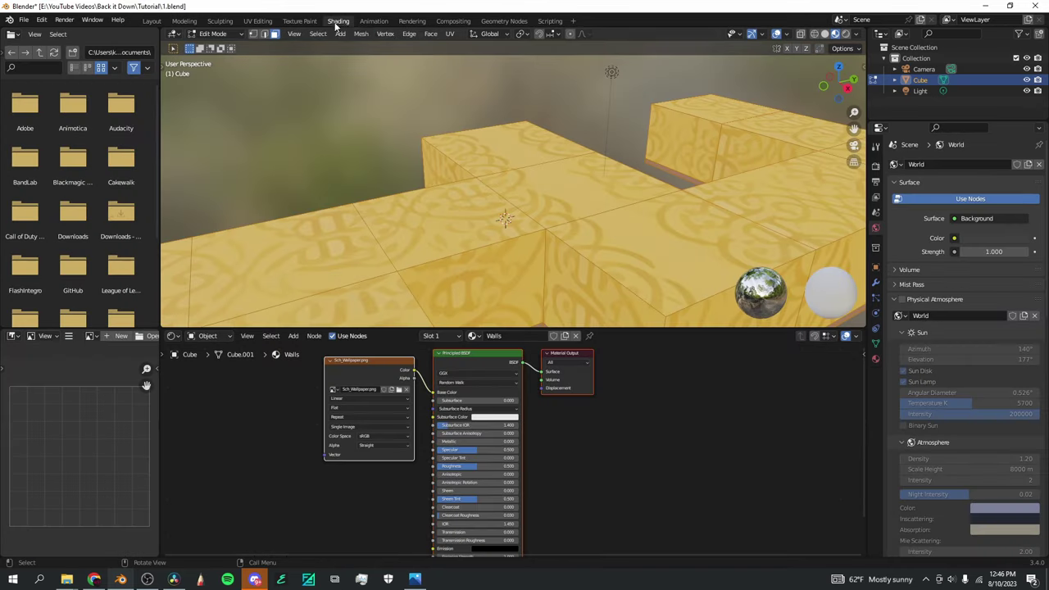
click(854, 145)
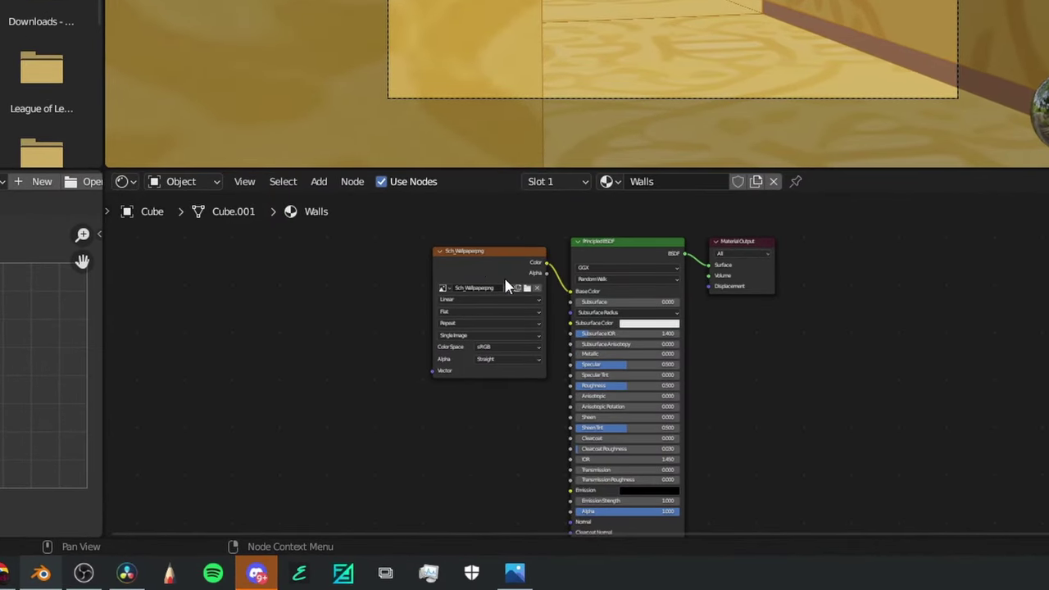
scroll(505, 281, up, 2)
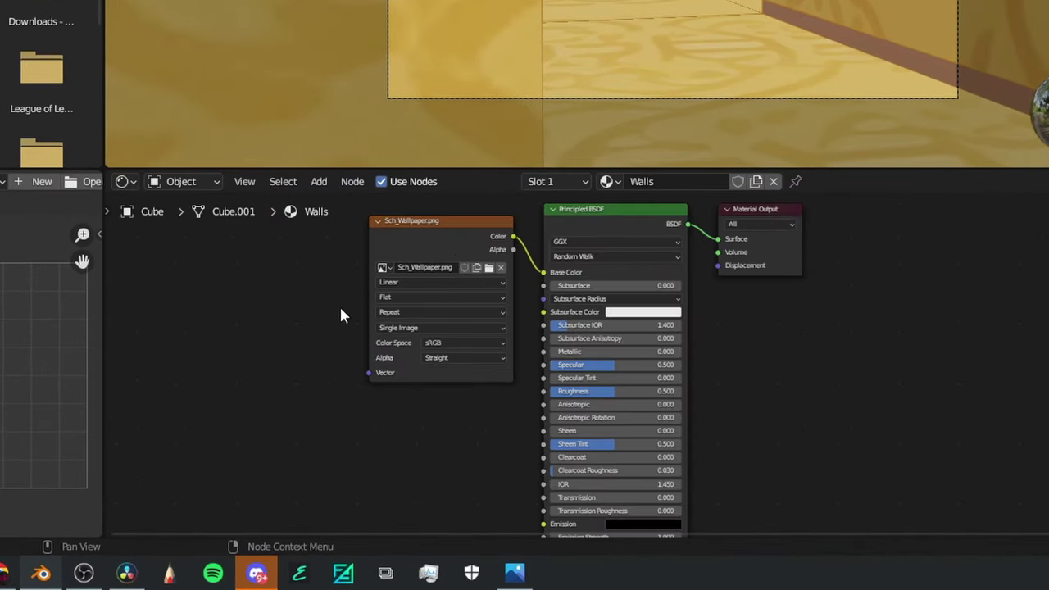
click(418, 222)
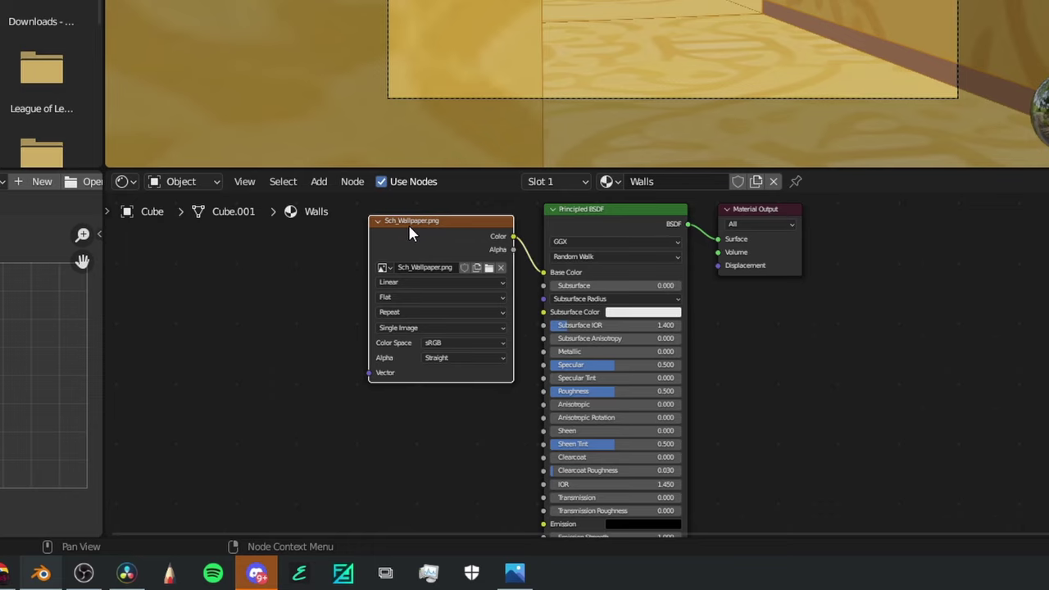
key(ctrl+t)
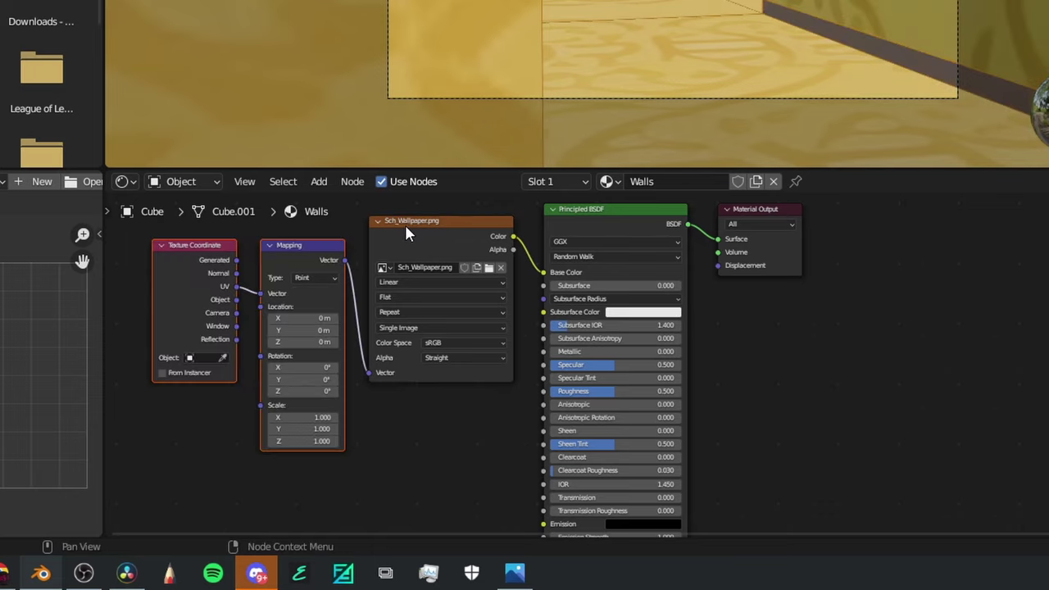
scroll(370, 236, down, 1)
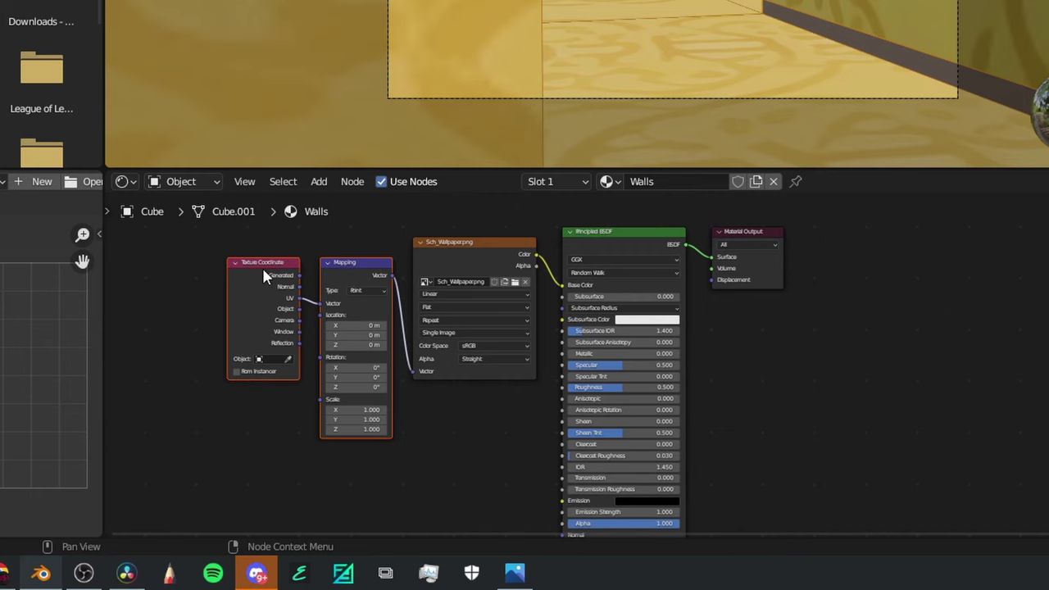
scroll(215, 267, up, 1)
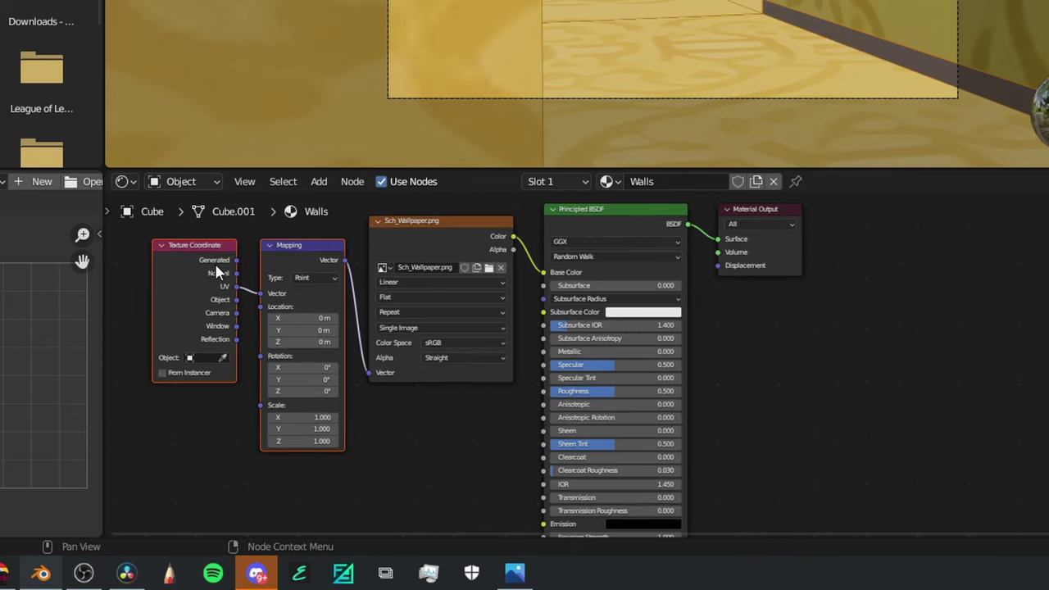
click(253, 353)
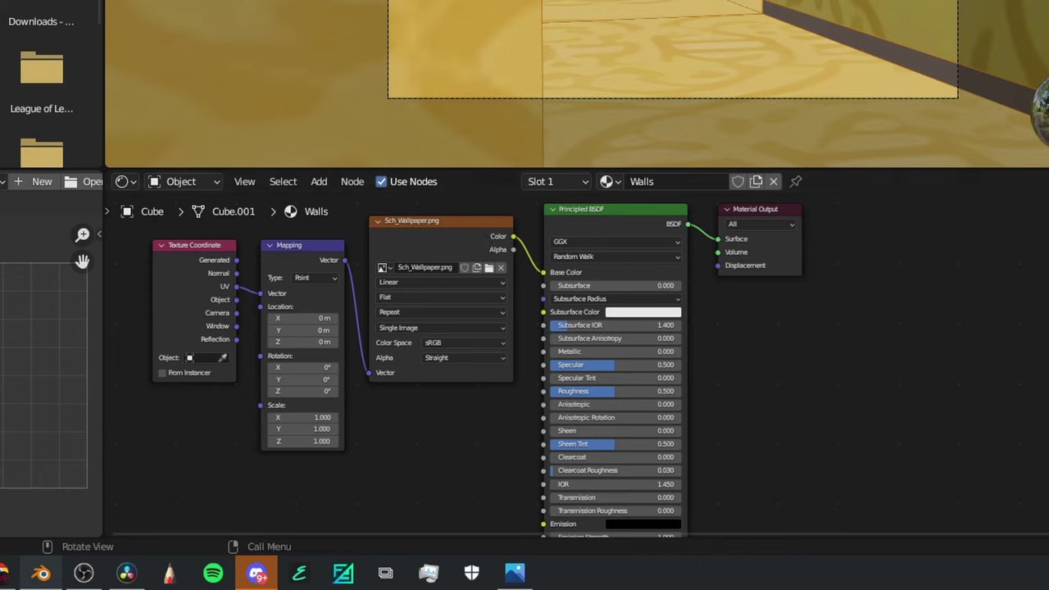
Set the Mapping node's X and Y scale to -11 for the wallpaper texture
scroll(228, 455, up, 1)
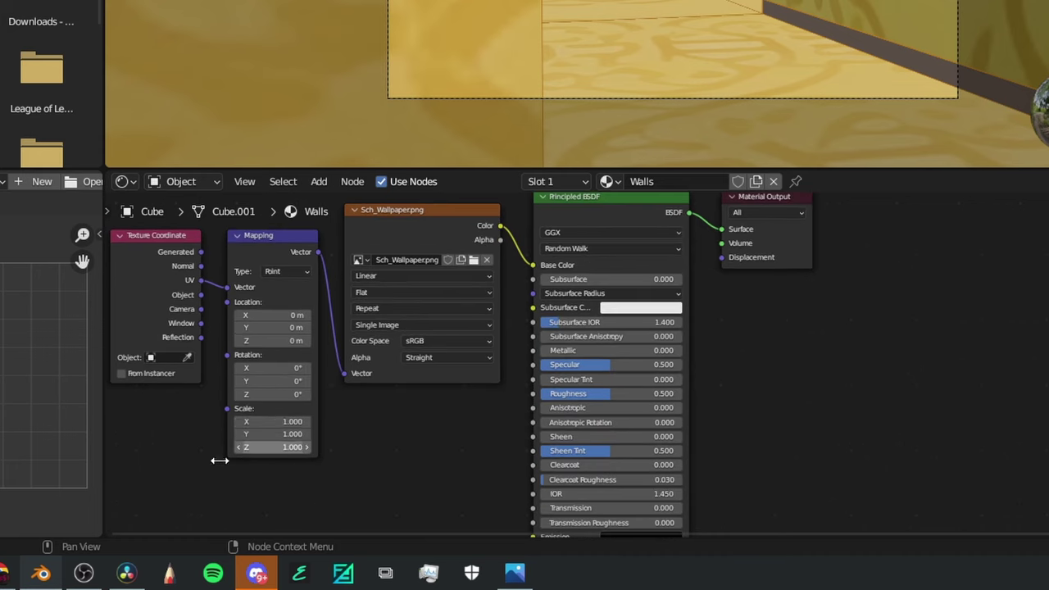
drag(292, 421, 208, 421)
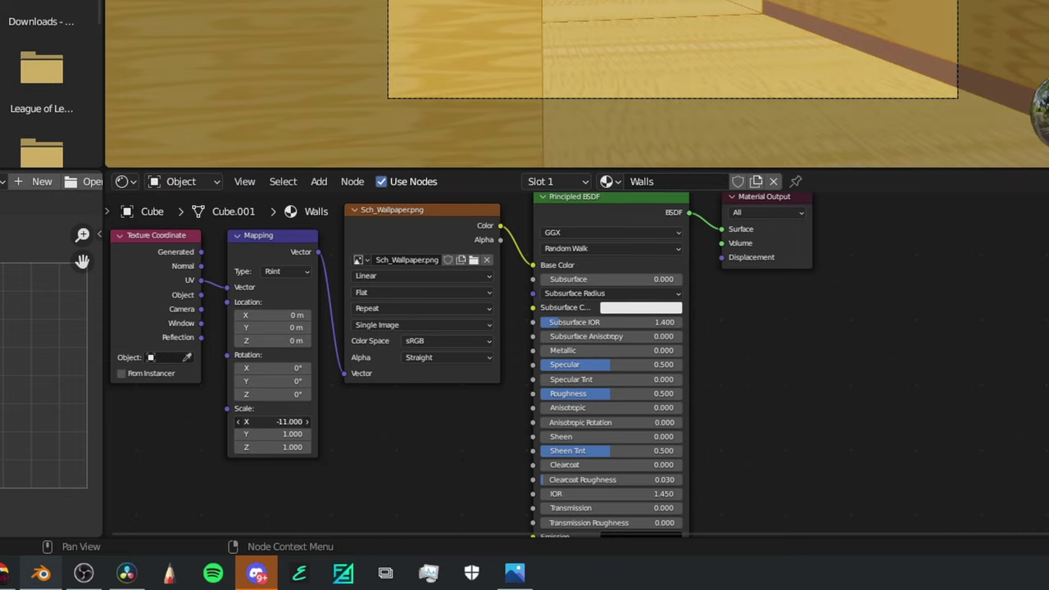
click(265, 433)
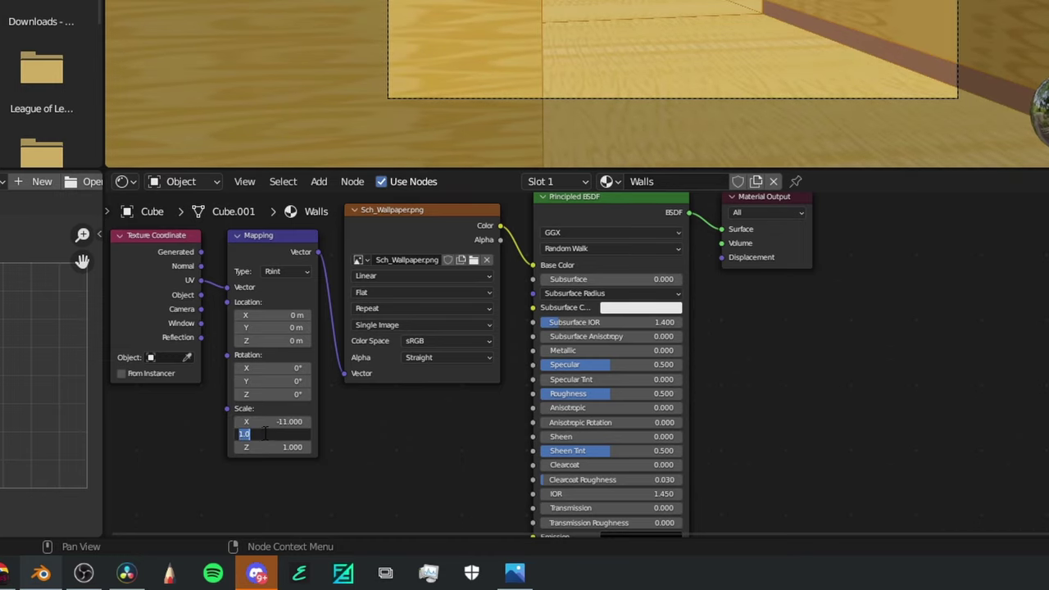
text(-11)
key(Return)
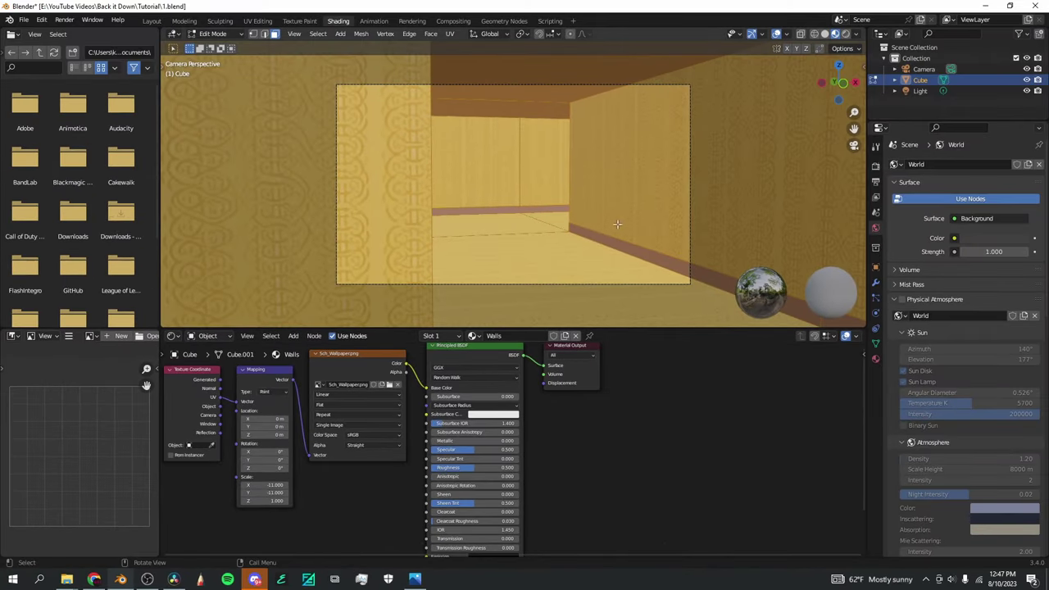
In the Layout workspace, walk the camera through the rooms and corridors to examine the wallpaper's scale and direction on the walls
click(151, 20)
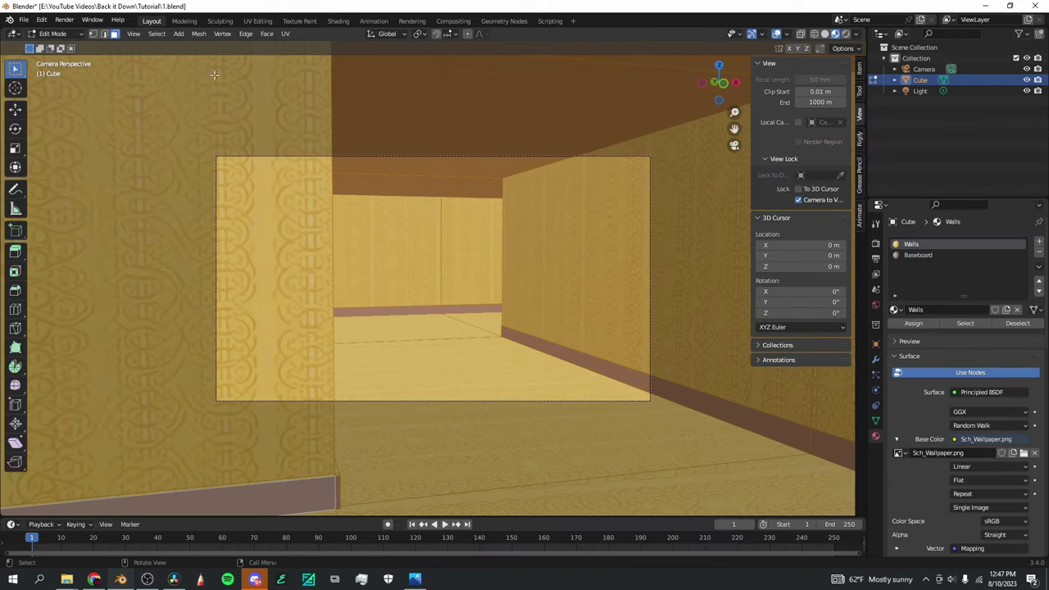
key(shift+grave)
key(w)
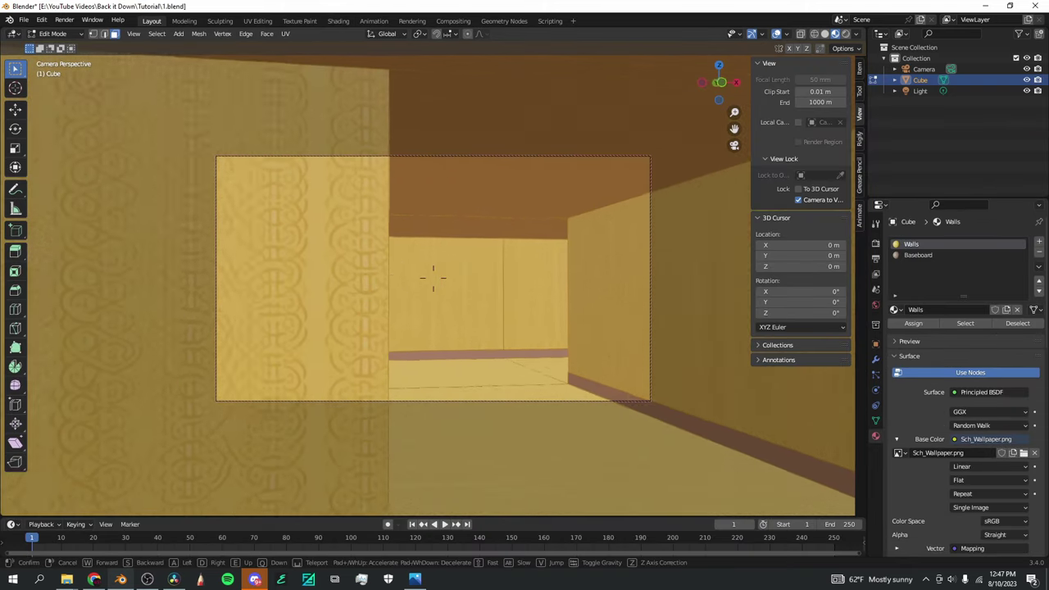
key(w)
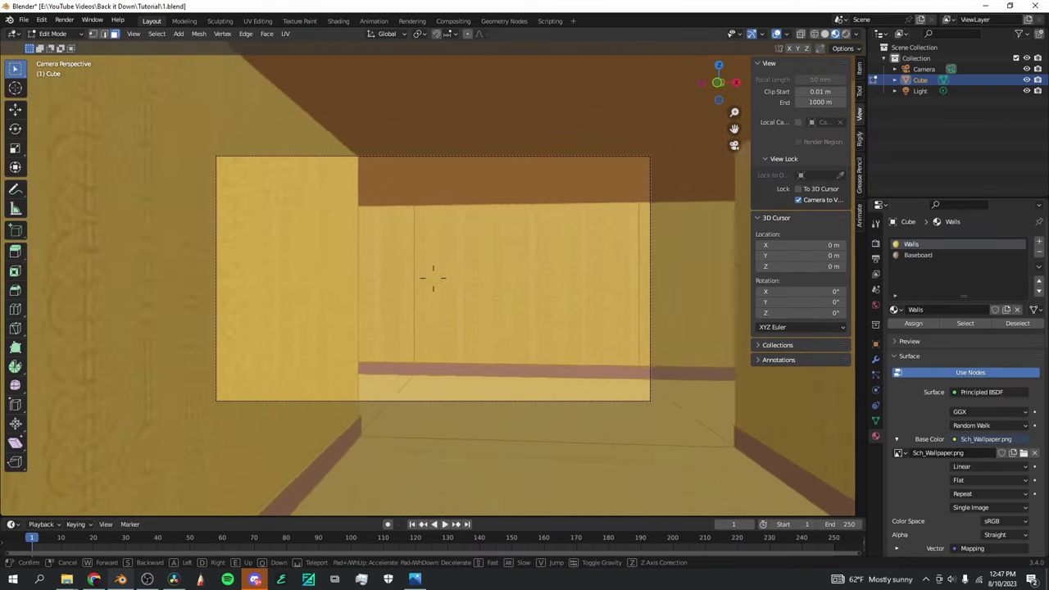
key(w)
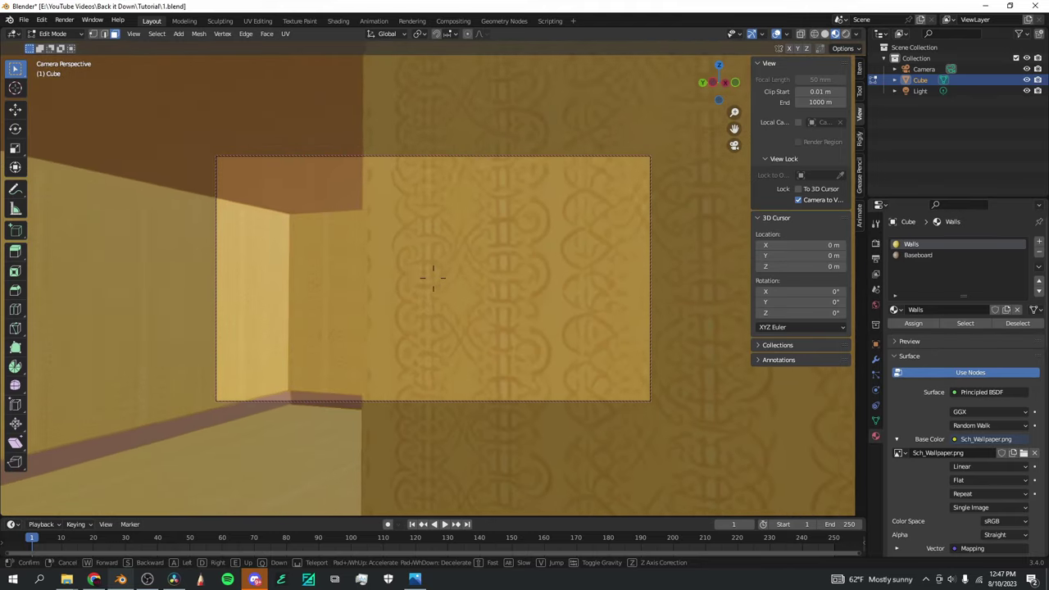
key(w)
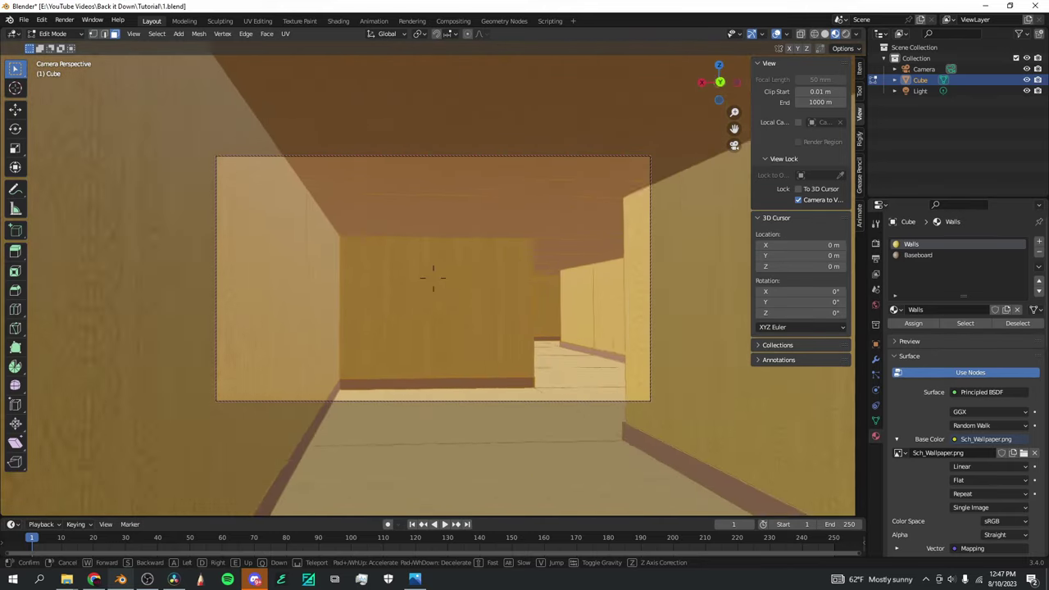
key(w)
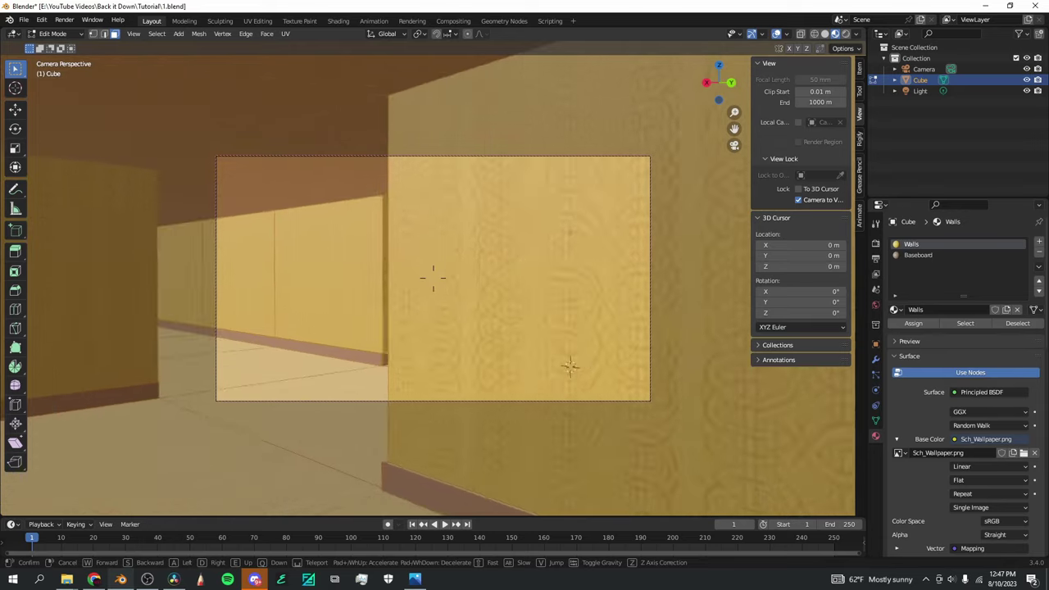
key(w)
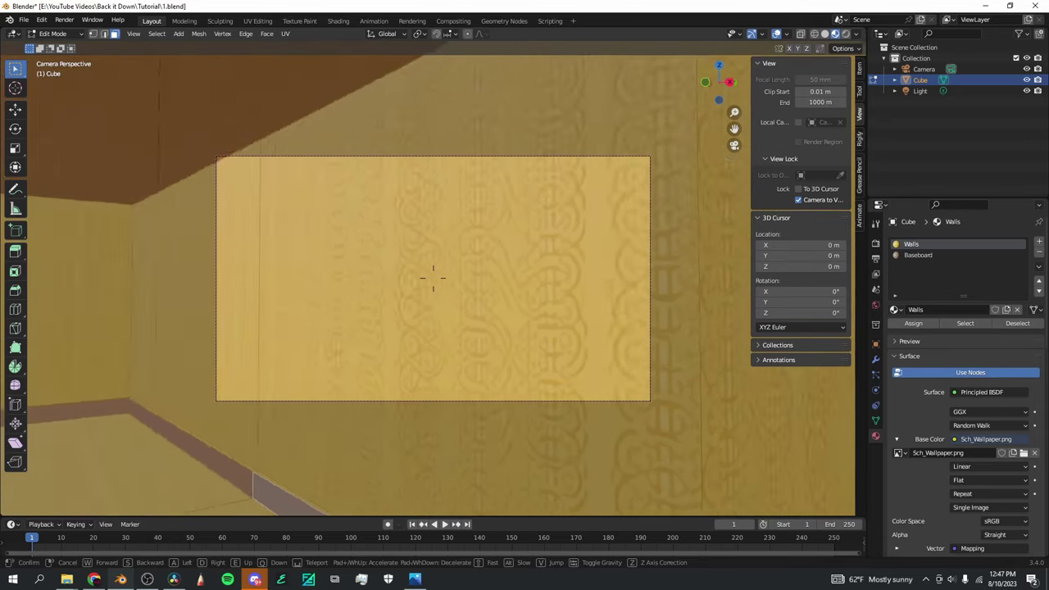
key(w)
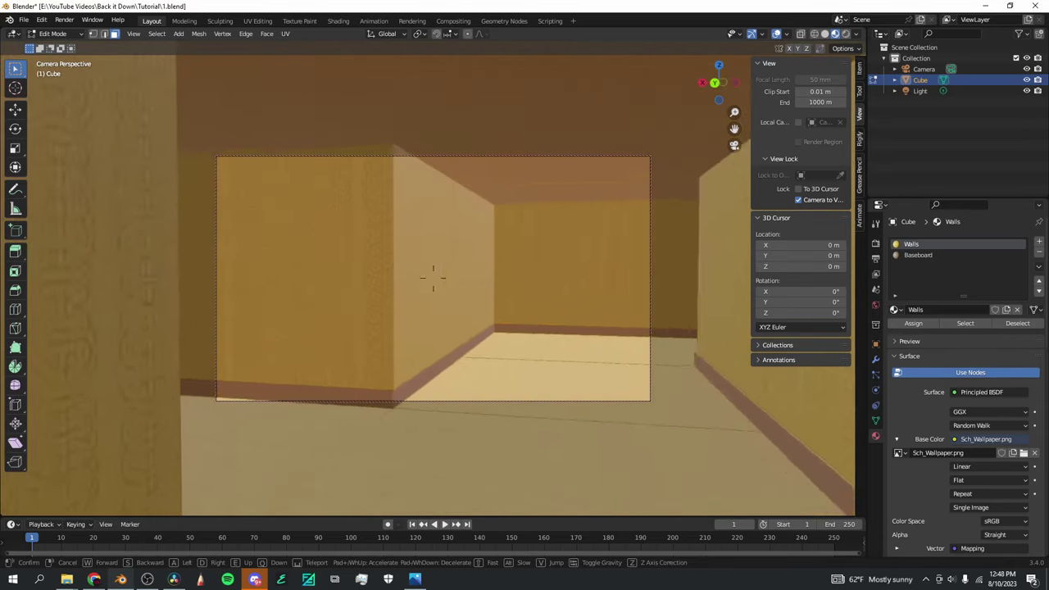
key(w)
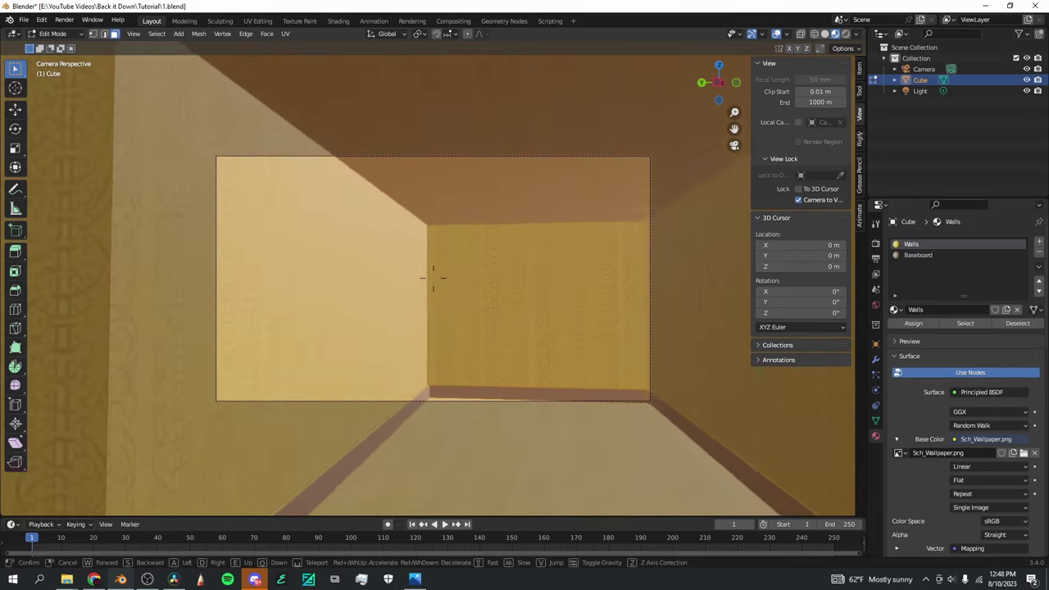
key(w)
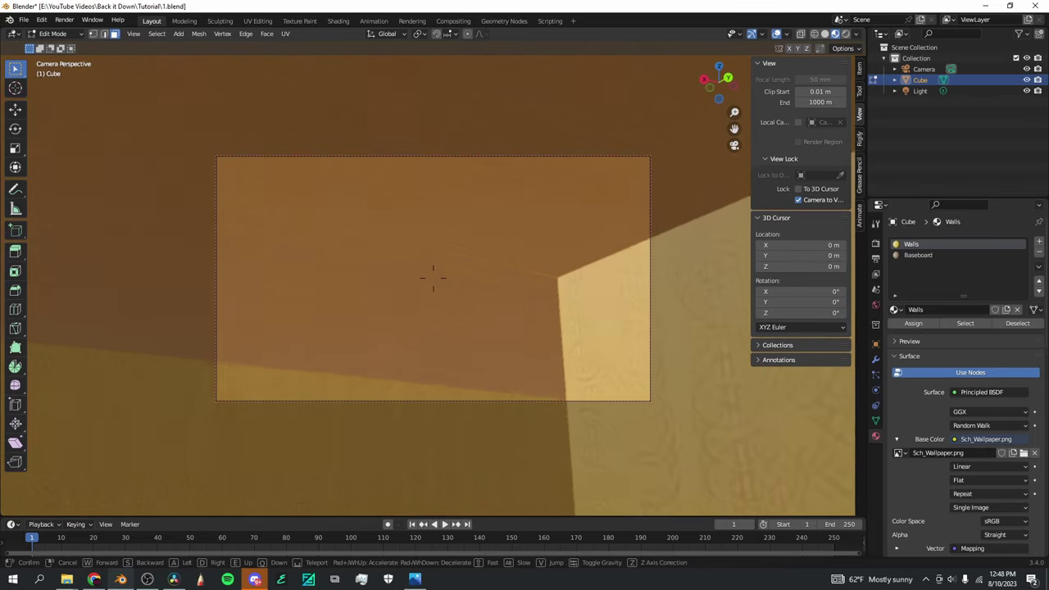
key(w)
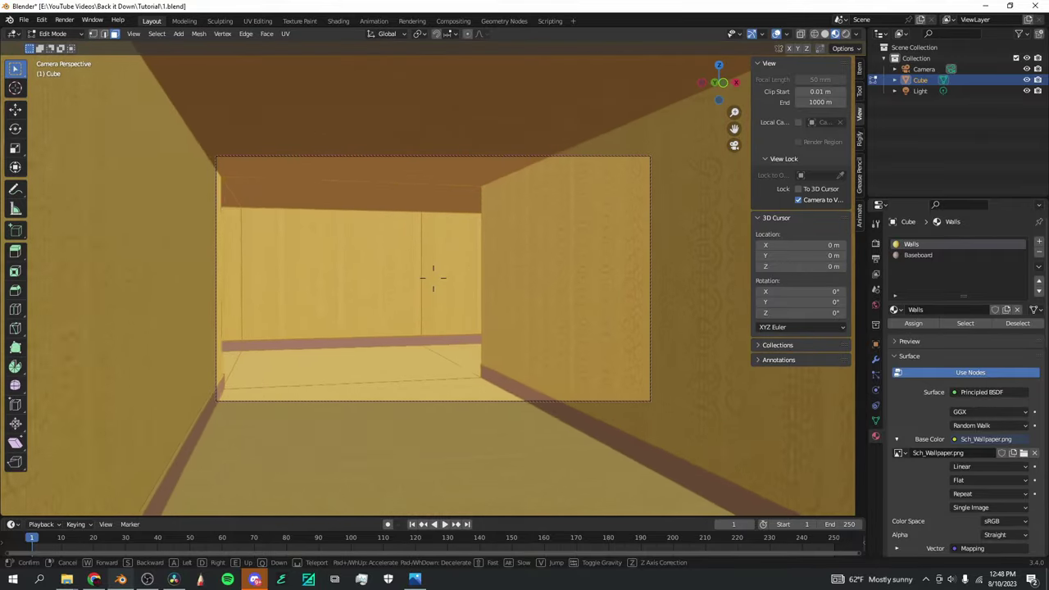
click(251, 100)
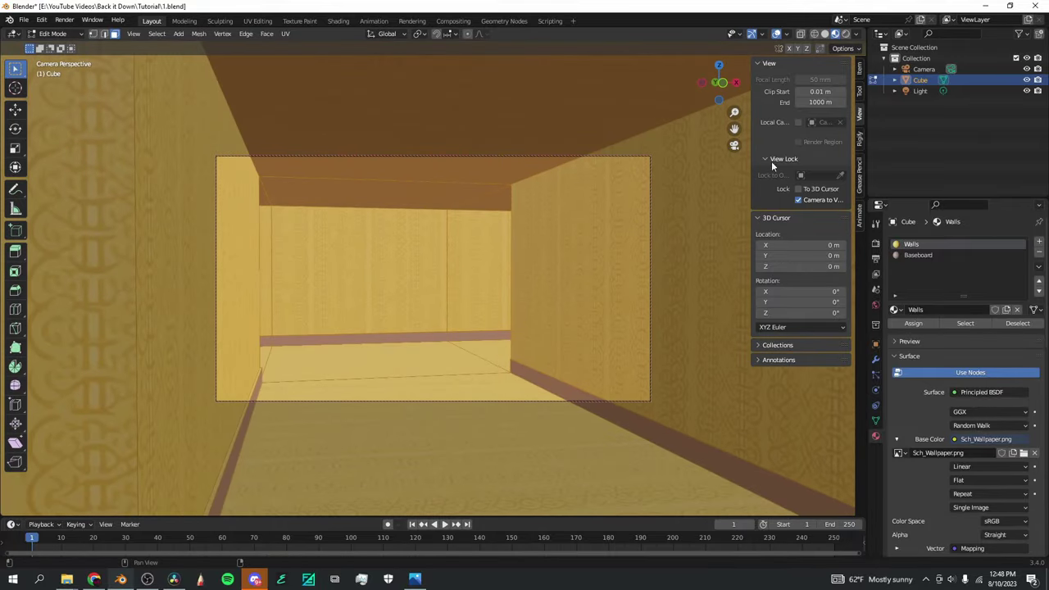
Select every floor face of the building's rooms and corridors from the bottom orthographic view
click(734, 145)
scroll(556, 190, down, 1)
scroll(588, 166, up, 2)
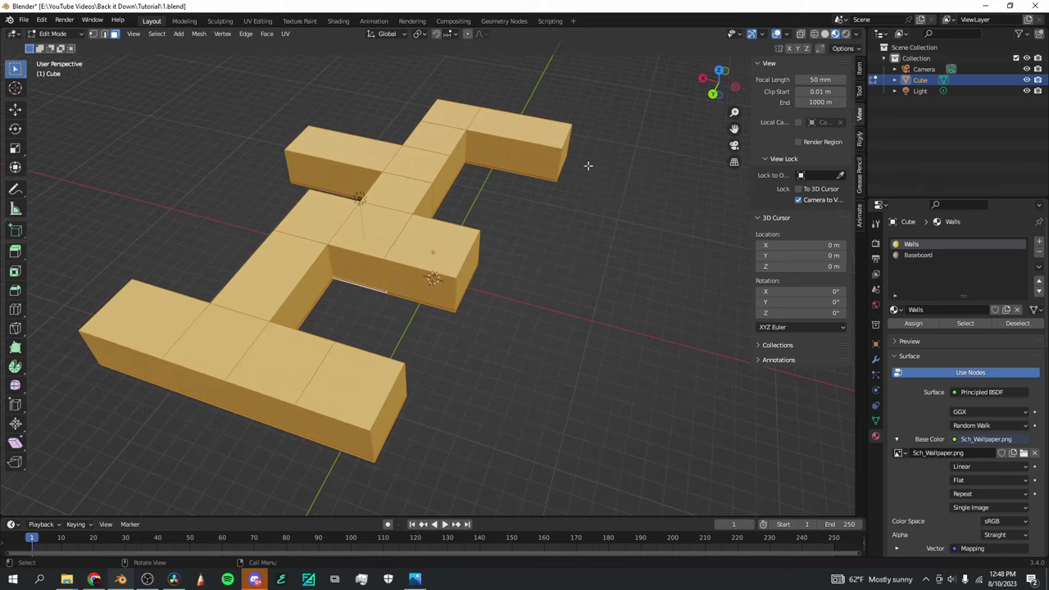
drag(716, 96, 730, 65)
click(705, 104)
drag(705, 104, 719, 99)
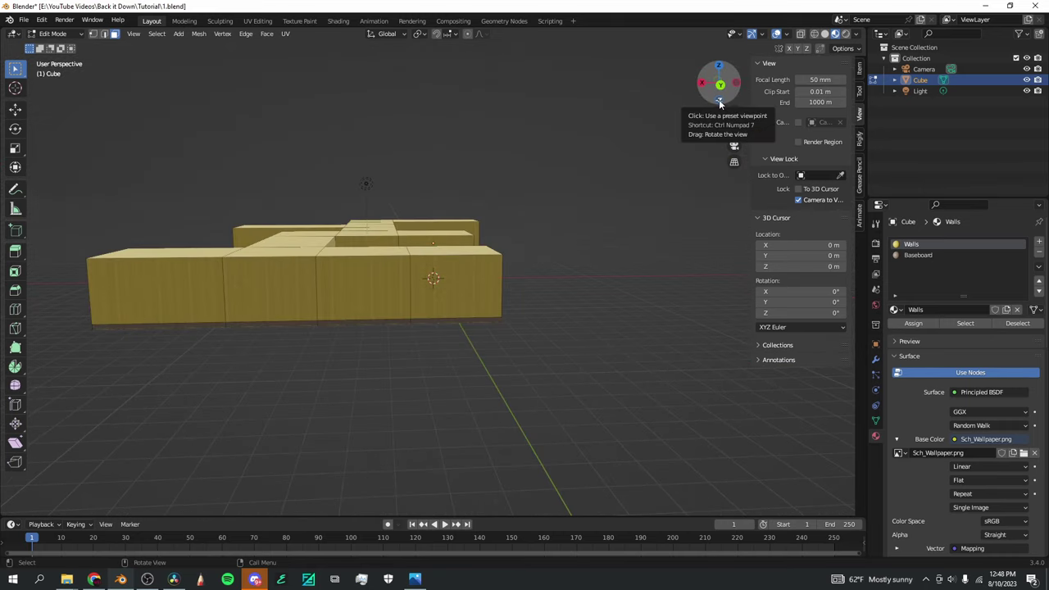
click(720, 103)
scroll(543, 205, down, 5)
scroll(543, 205, up, 5)
drag(734, 129, 684, 199)
scroll(524, 159, down, 1)
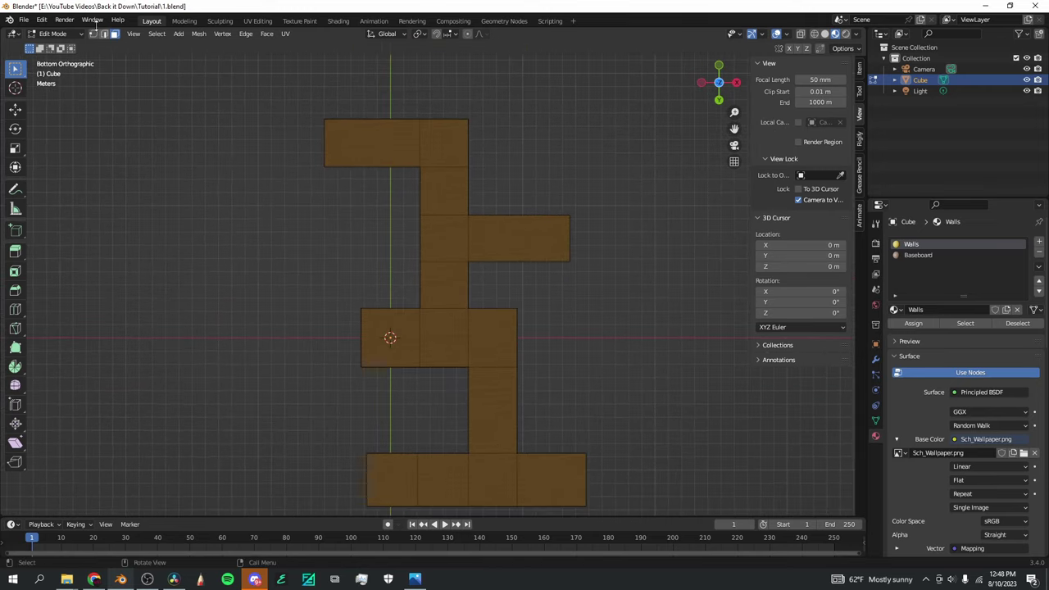
shift+click(398, 144)
shift+click(449, 147)
shift+click(452, 195)
shift+click(447, 236)
shift+click(503, 243)
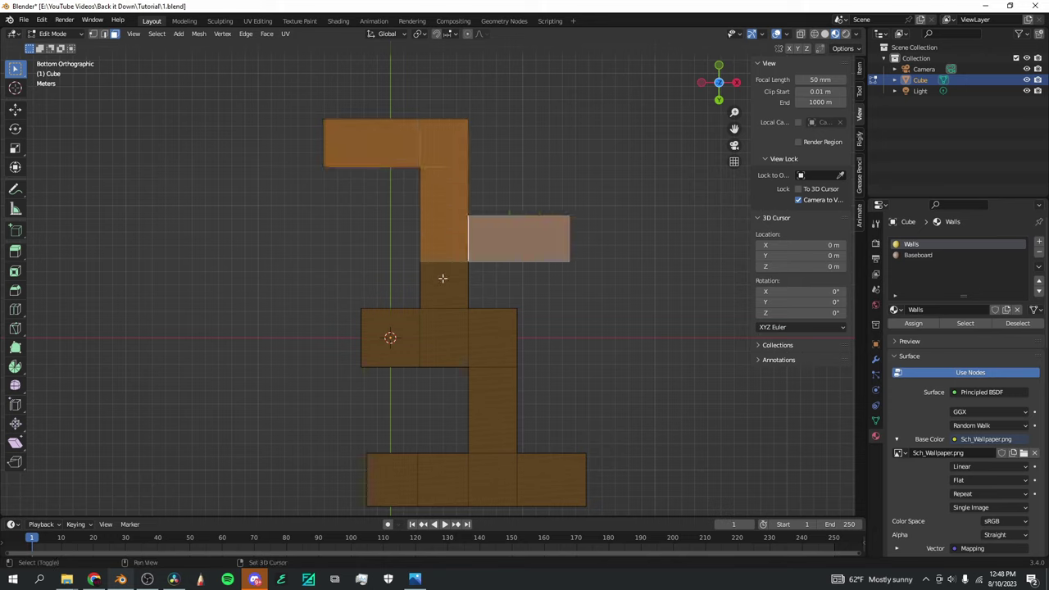
shift+click(442, 278)
shift+click(440, 329)
shift+click(387, 332)
shift+click(488, 331)
shift+click(498, 406)
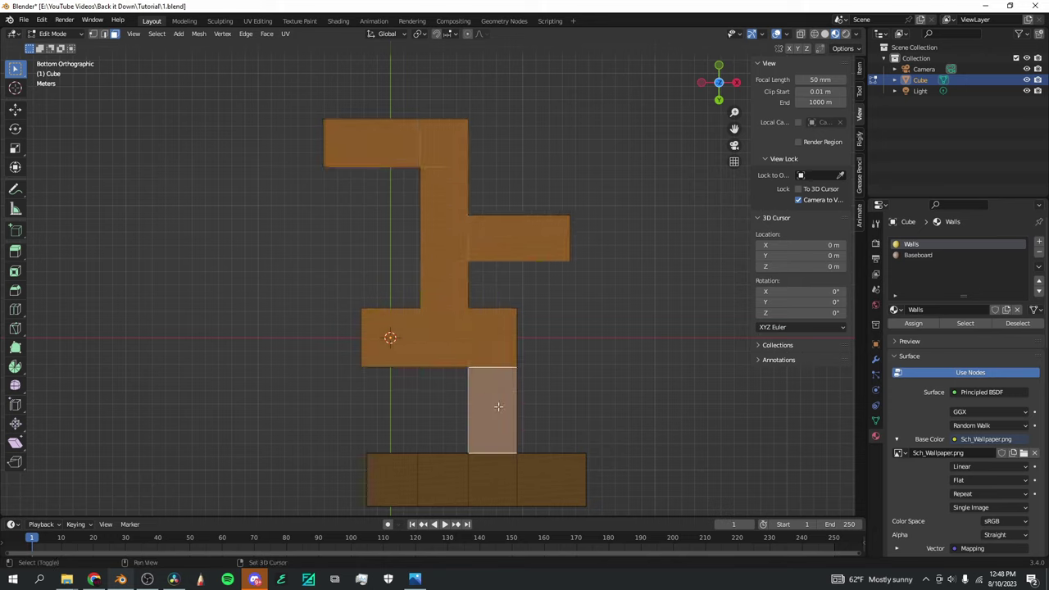
shift+click(494, 464)
shift+click(536, 470)
shift+click(440, 471)
shift+click(400, 475)
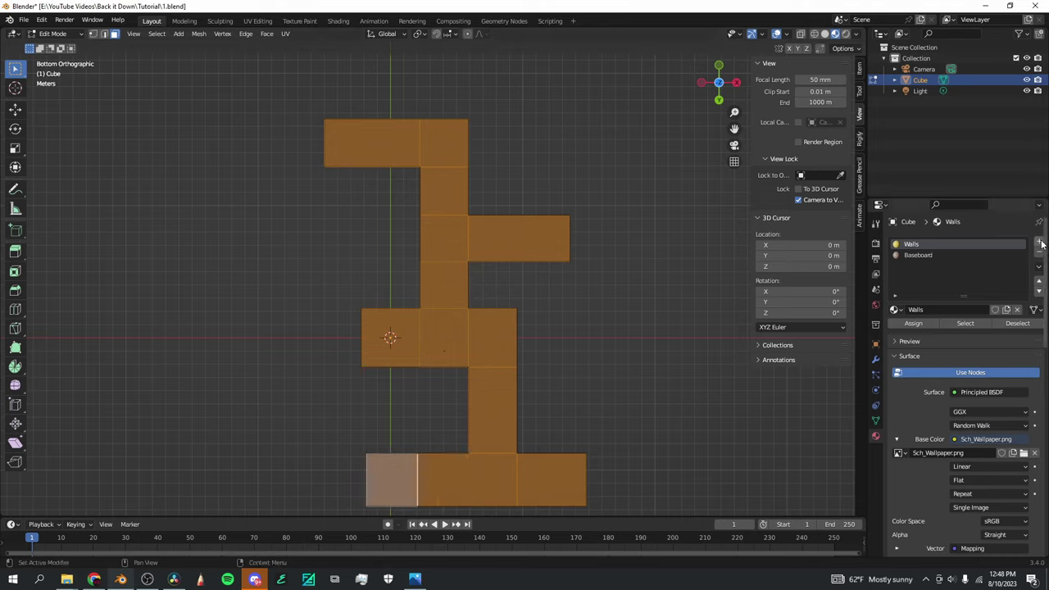
Add a new material named Carpet, assign it to the selected floor faces, and return to the camera view
click(1038, 242)
click(986, 309)
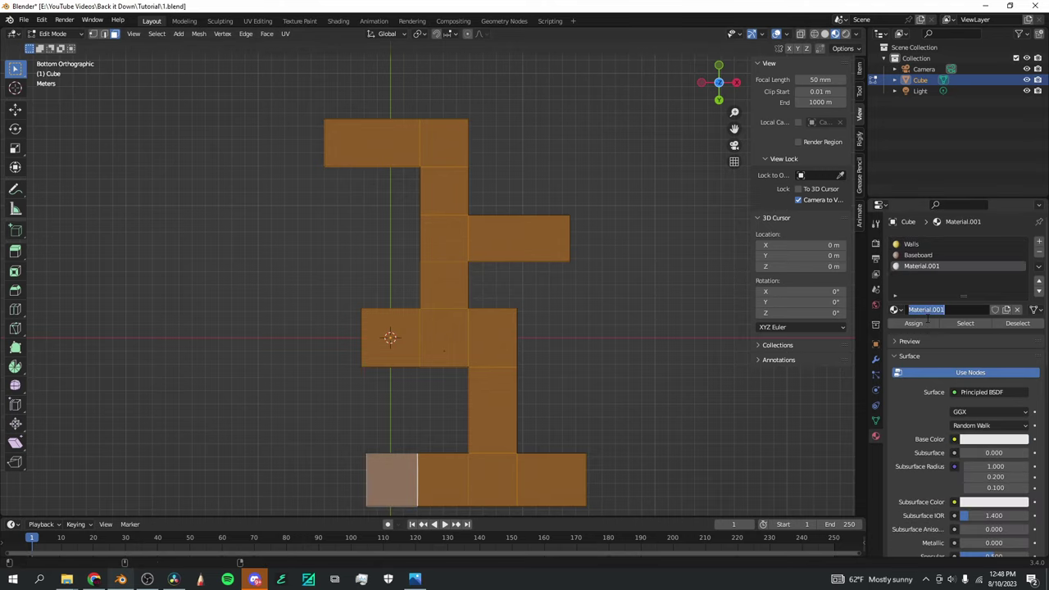
double_click(928, 309)
text(Carpet)
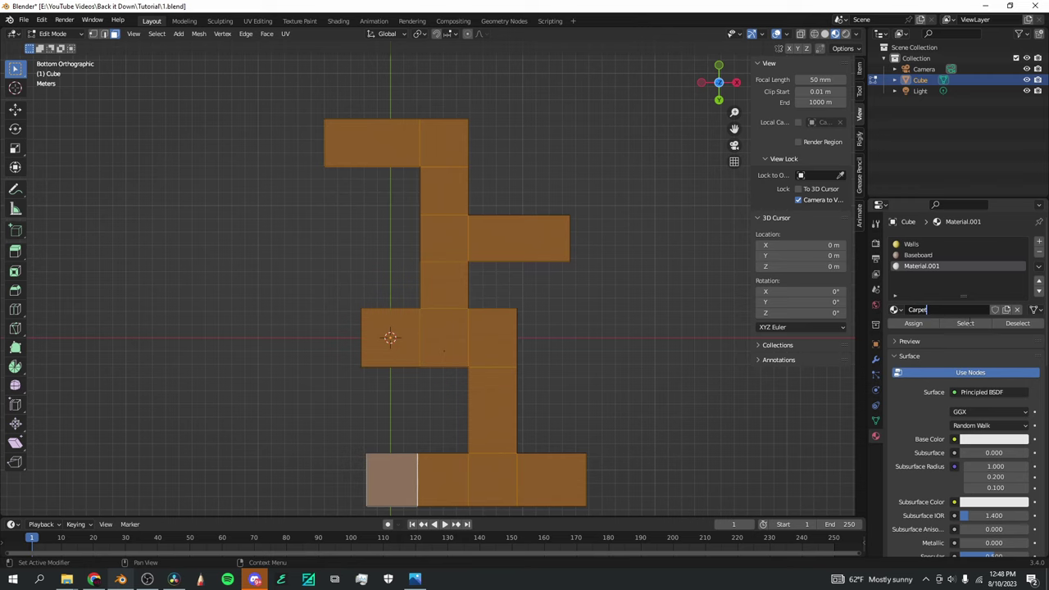
key(Return)
click(911, 325)
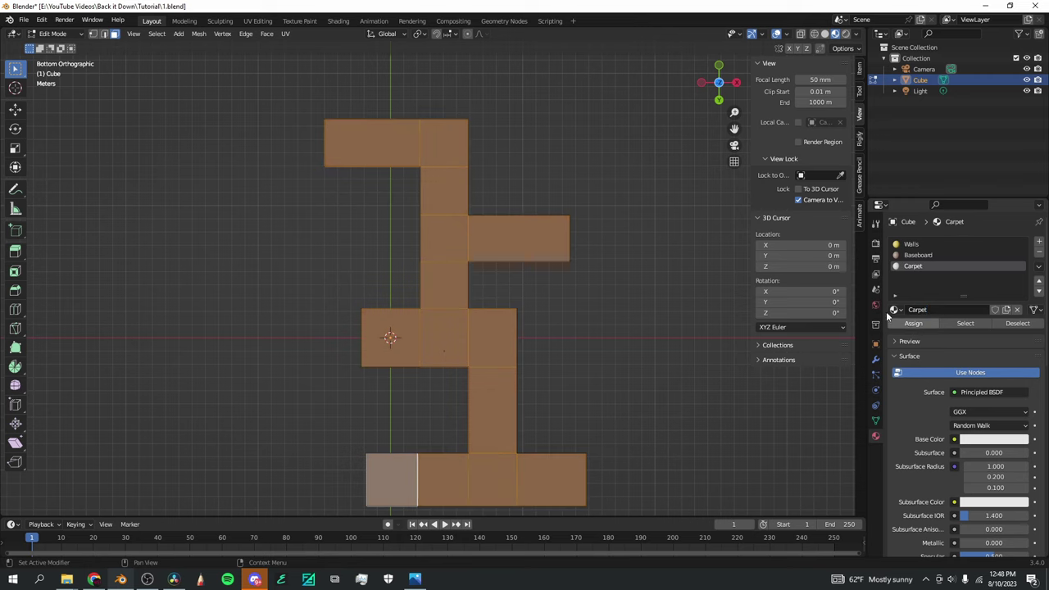
click(734, 148)
click(734, 147)
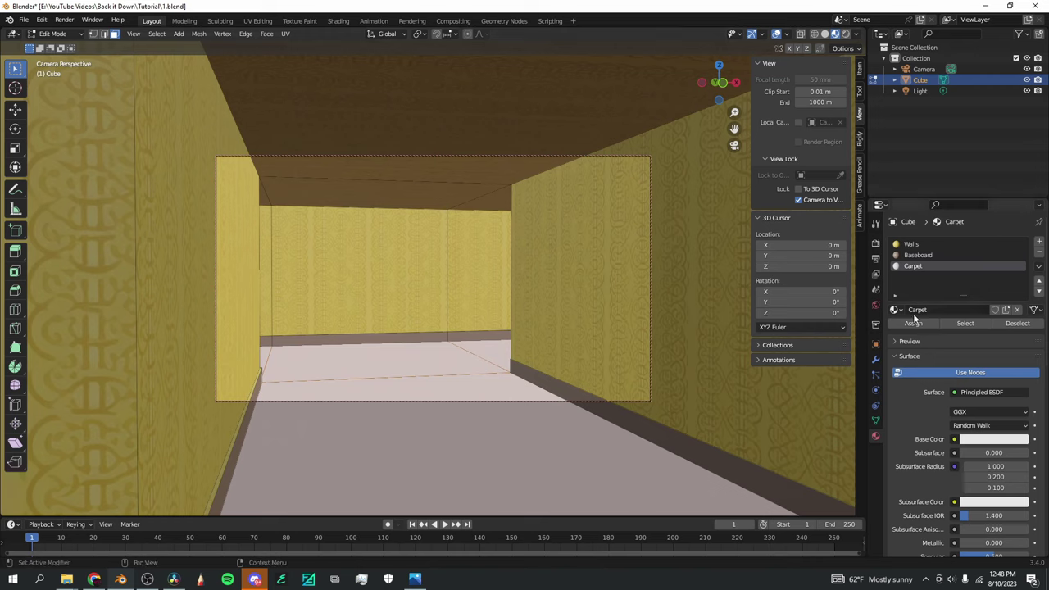
Use an Image Texture as the Carpet material's base color and load Sch_Carpet.png from the Textures folder
click(953, 439)
click(741, 347)
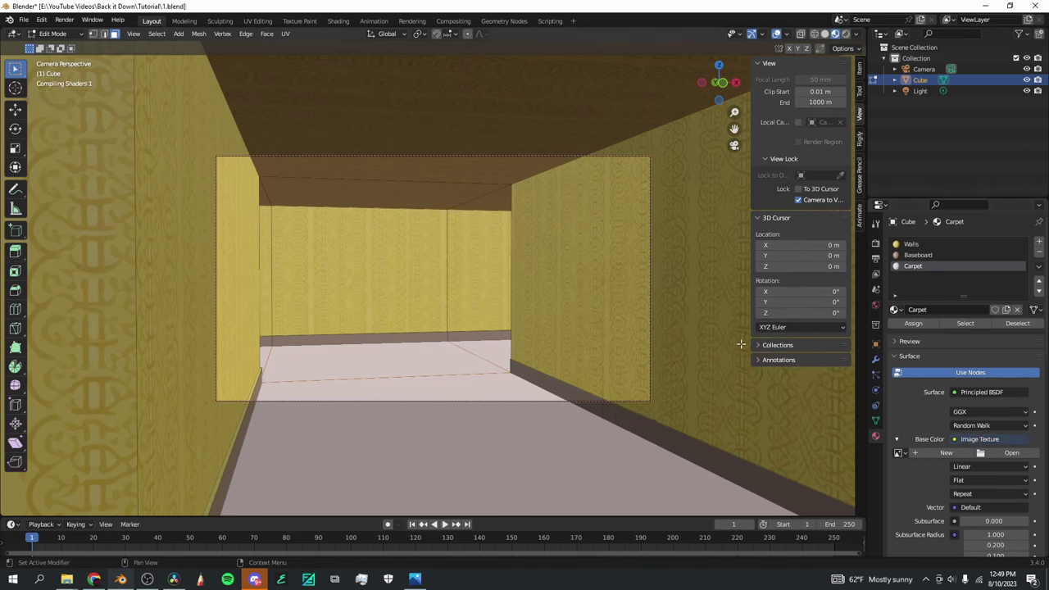
click(997, 453)
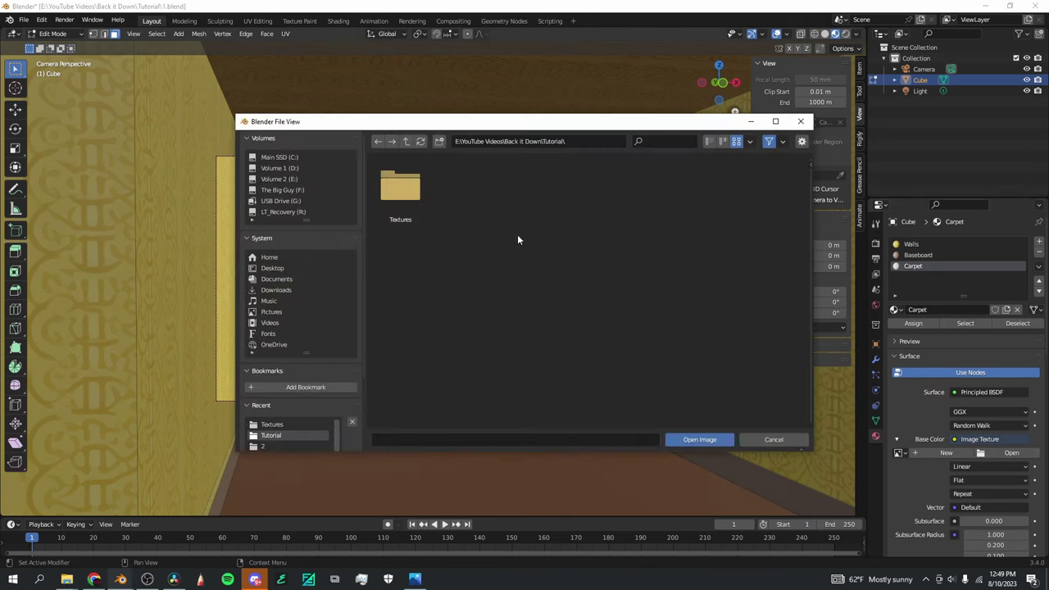
double_click(399, 182)
click(409, 193)
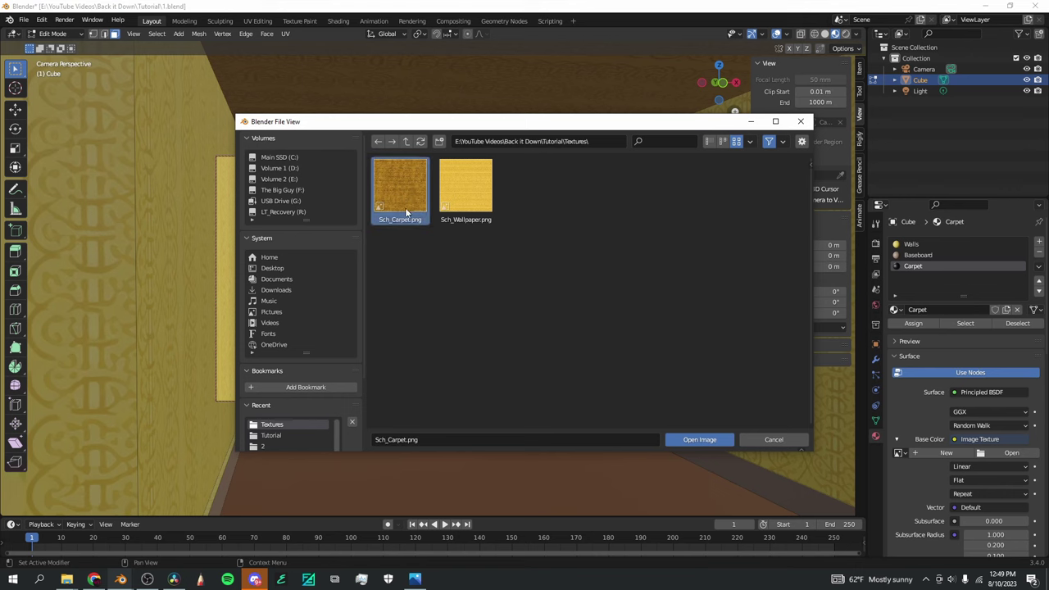
click(696, 441)
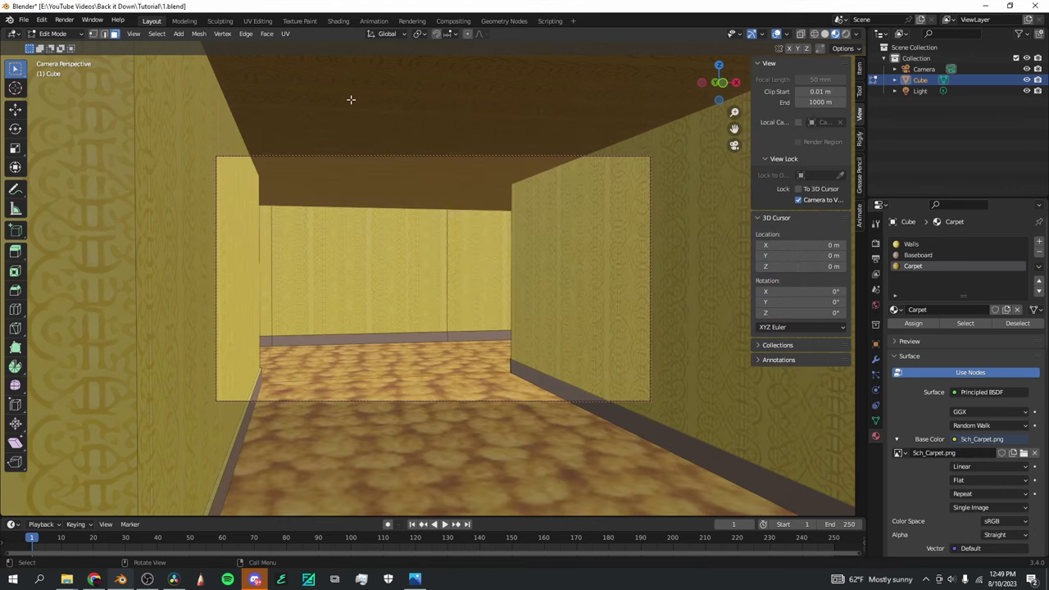
In the Shading workspace, add connected Texture Coordinate and Mapping nodes to the Carpet material's Sch_Carpet.png texture node
click(338, 21)
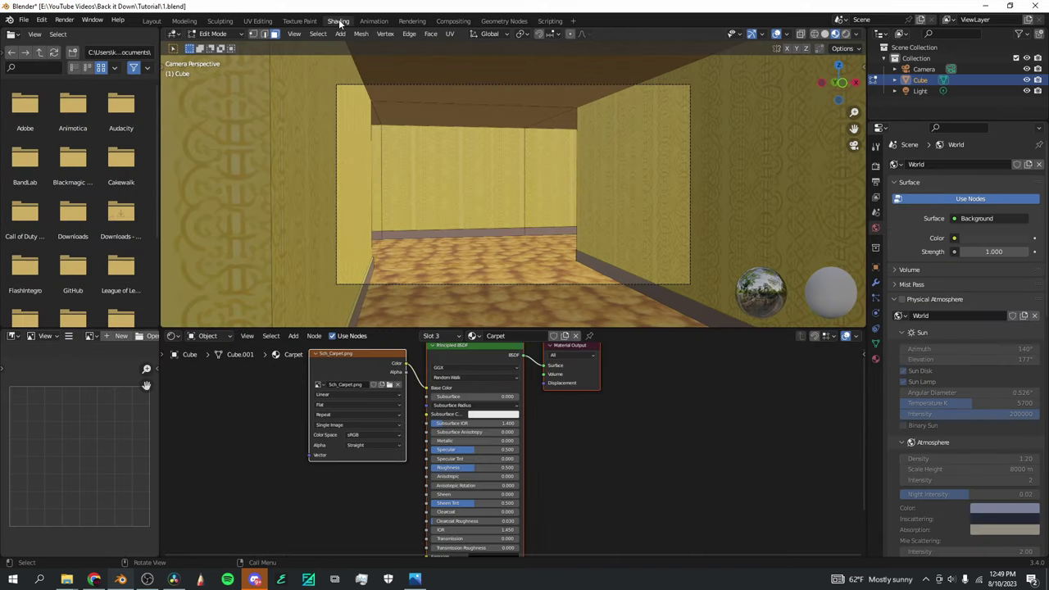
click(876, 359)
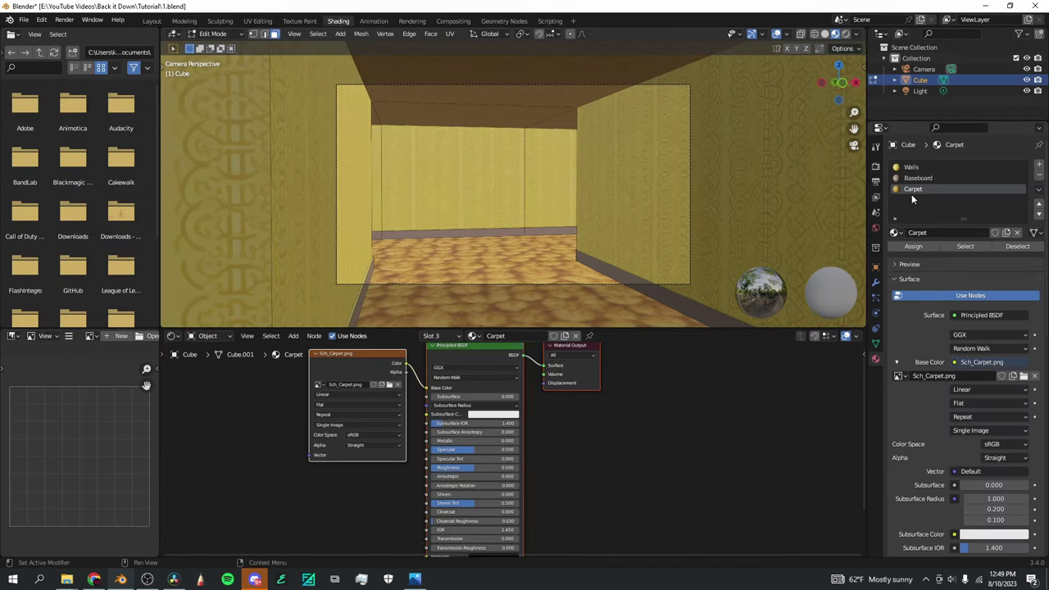
key(Home)
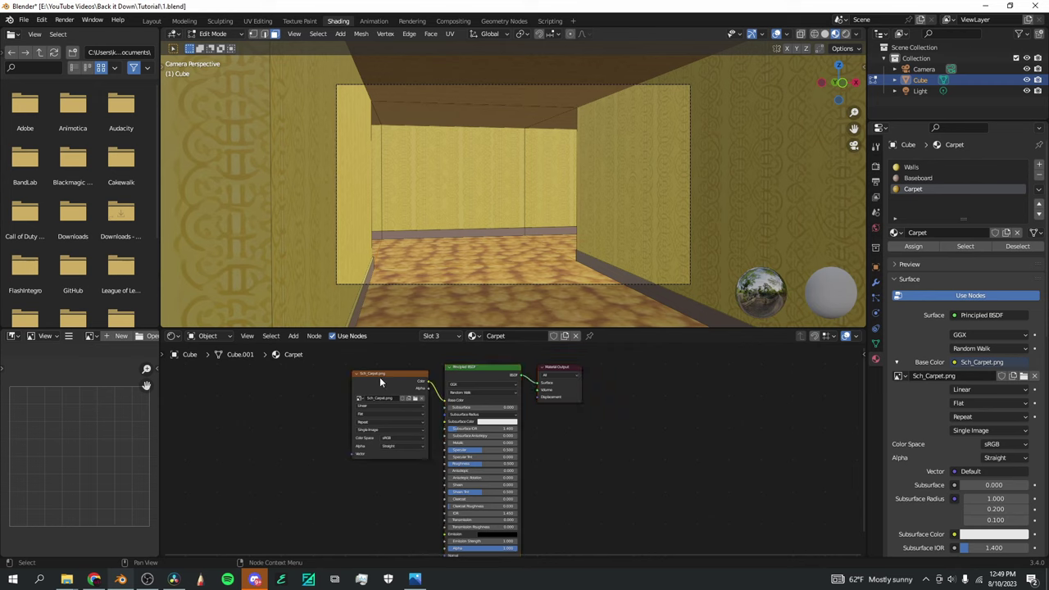
scroll(339, 403, up, 2)
scroll(335, 407, down, 1)
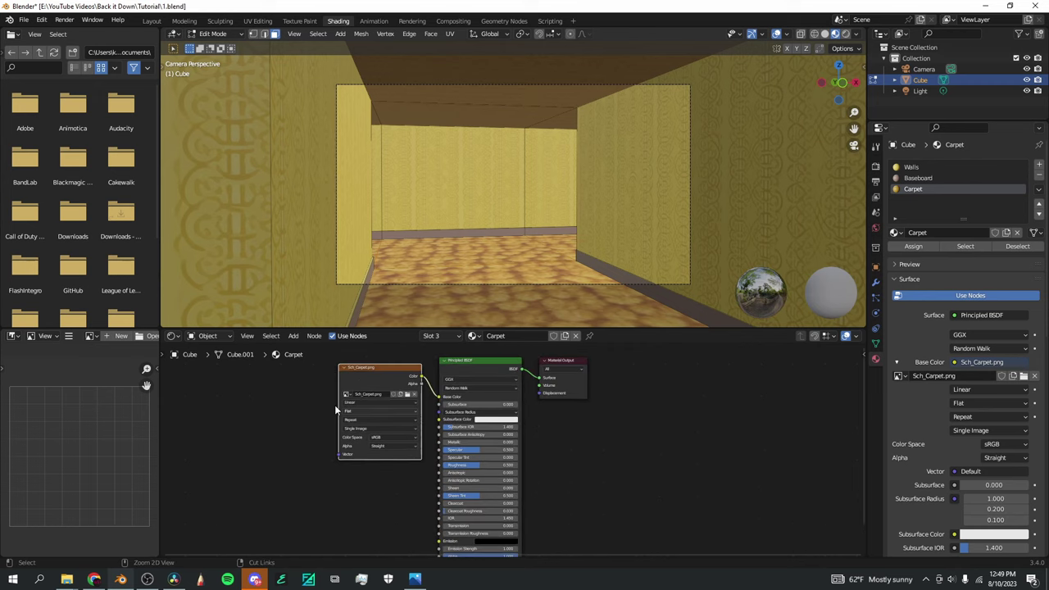
key(ctrl+t)
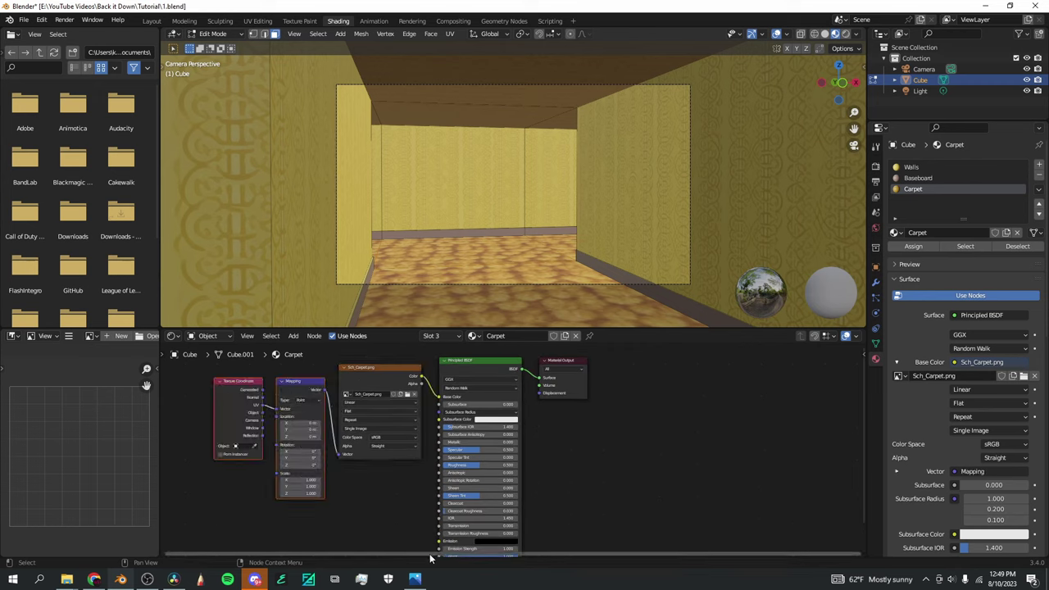
Set the Carpet material's Mapping node X scale to about -35 and adjust its Y scale to make the carpet pattern finer
ctrl+scroll(329, 542, left, 3)
ctrl+scroll(330, 543, left, 1)
scroll(313, 535, up, 2)
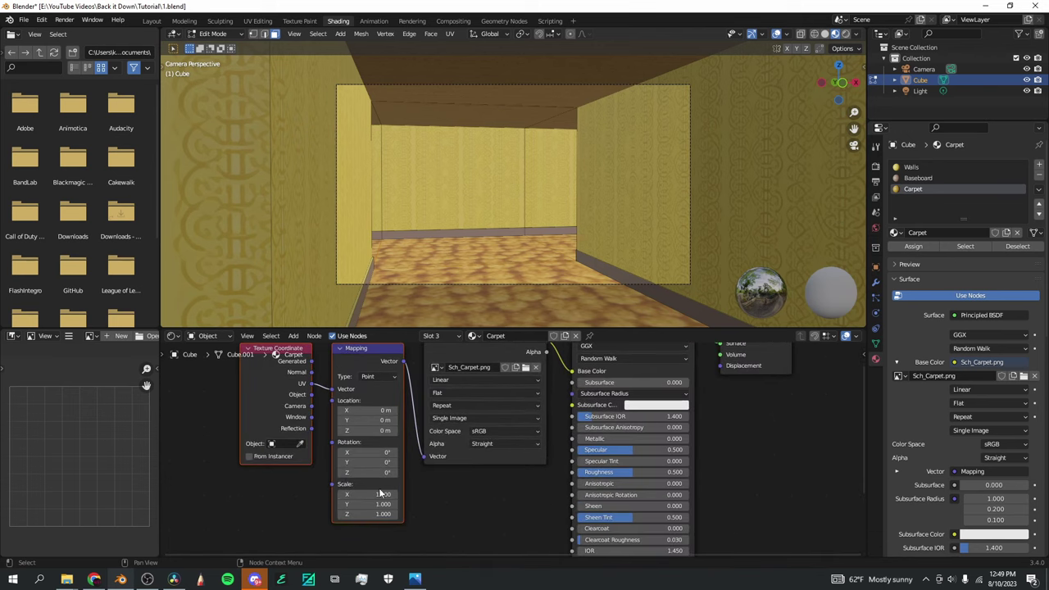
drag(379, 493, 332, 494)
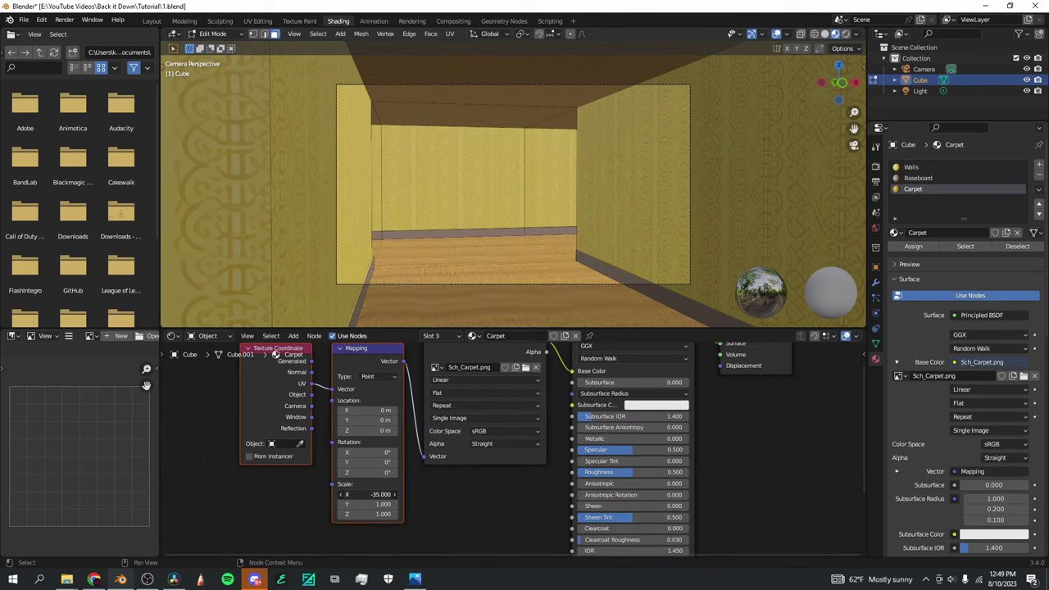
click(375, 503)
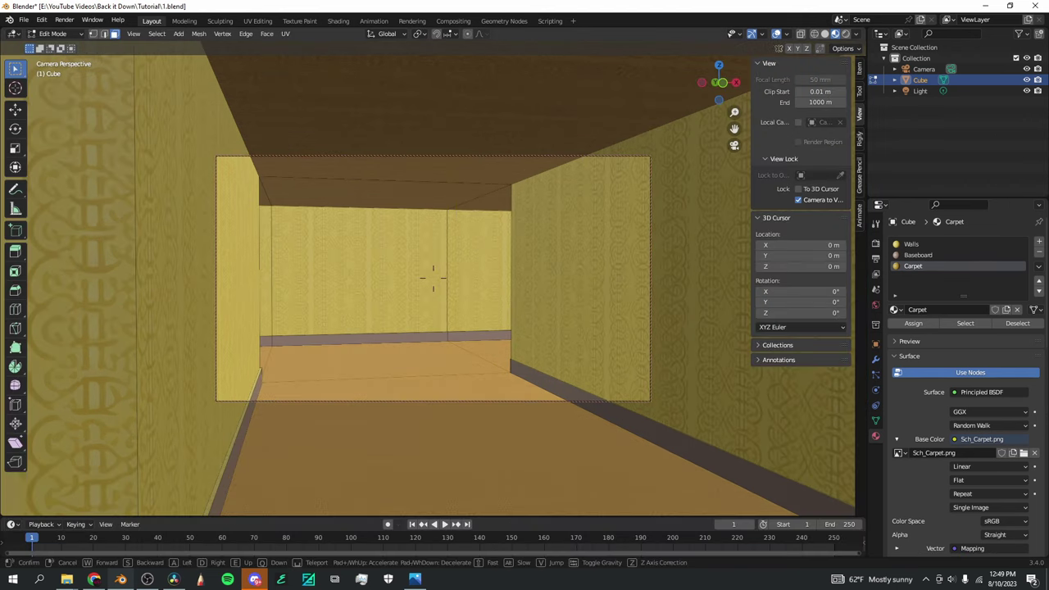
Walk the camera through the rooms and corridors to examine the scale of the carpet and wallpaper textures
key(w)
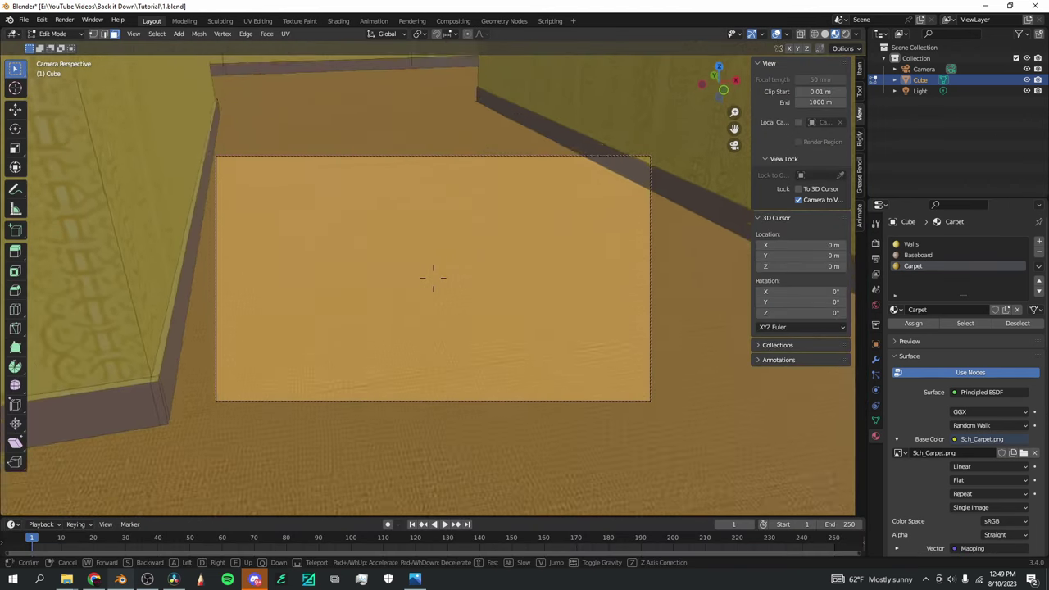
key(d)
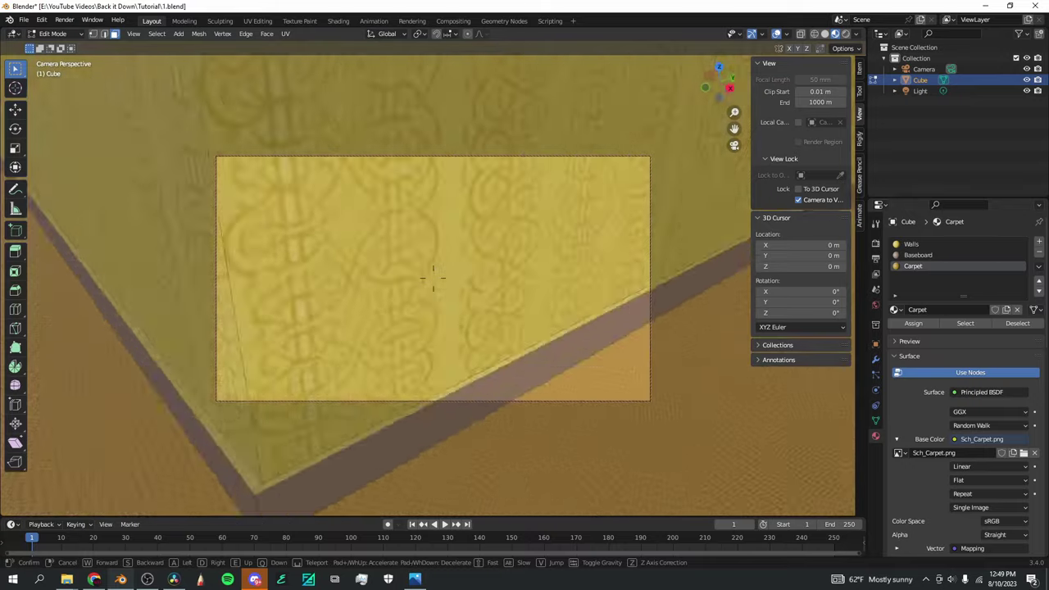
key(w)
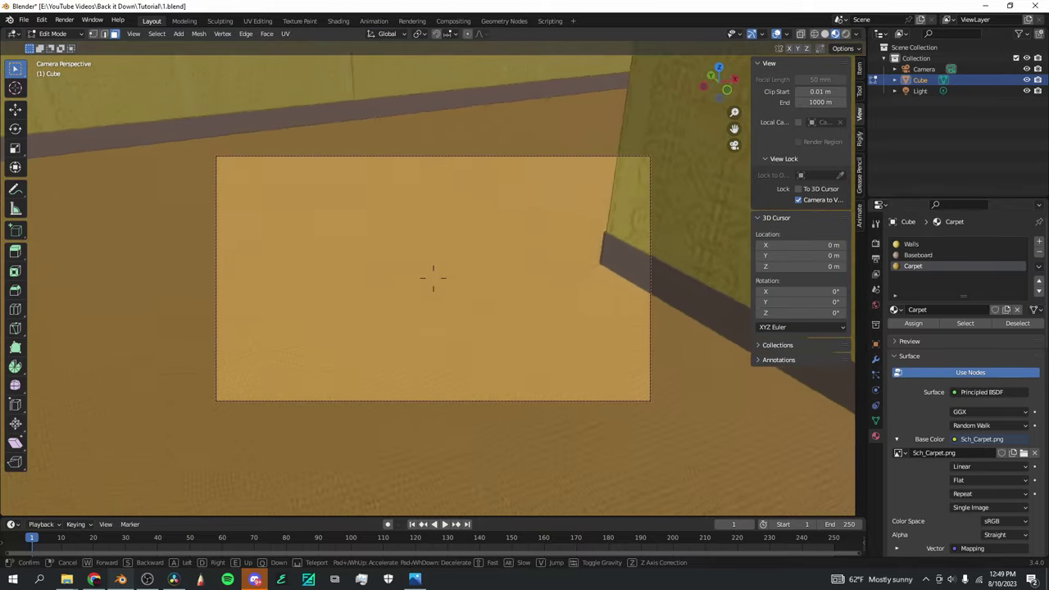
key(s)
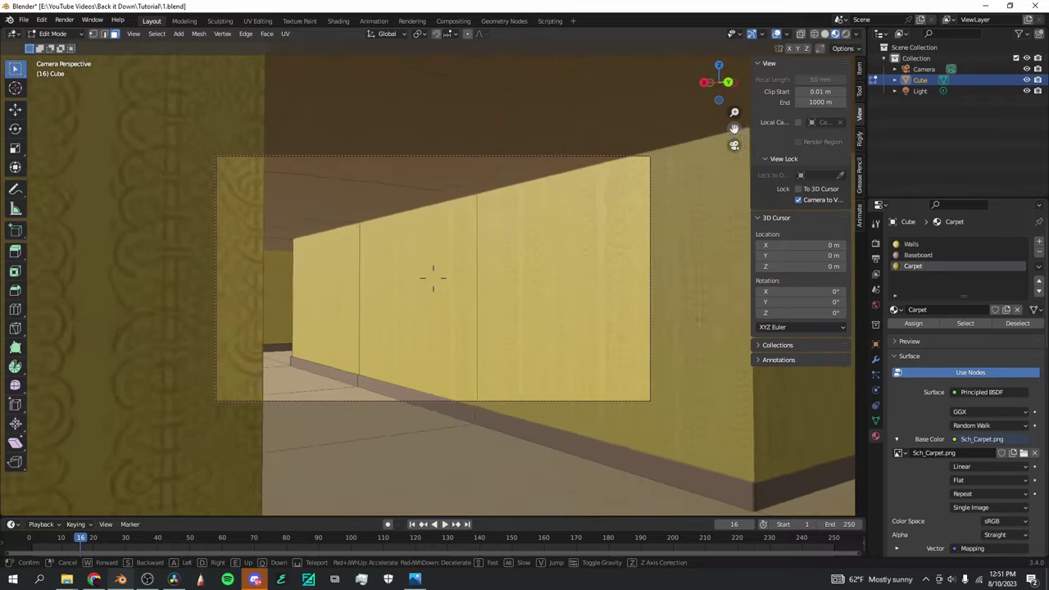
key(d)
key(d)
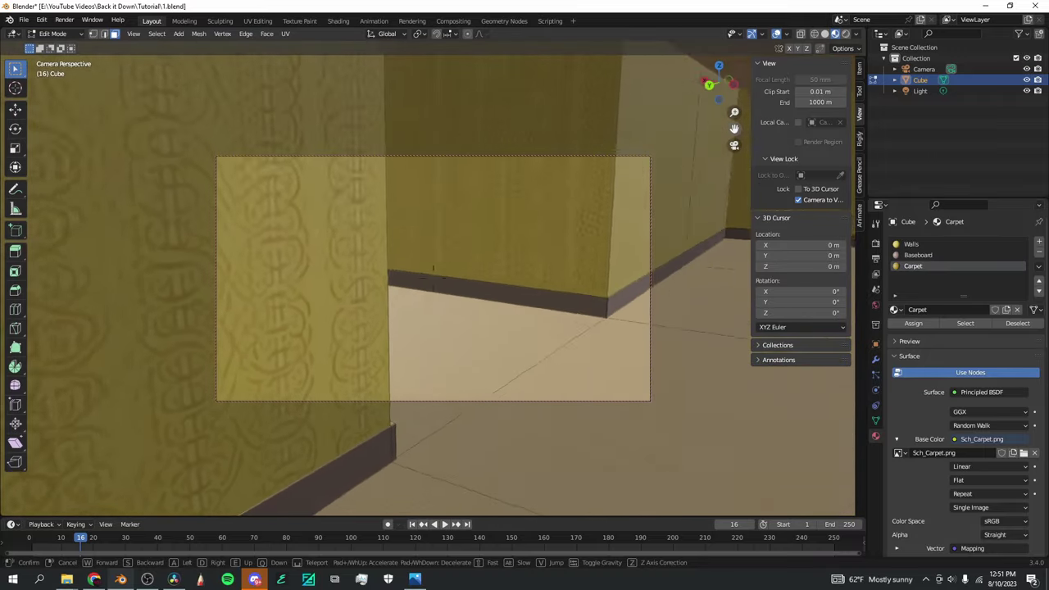
key(w)
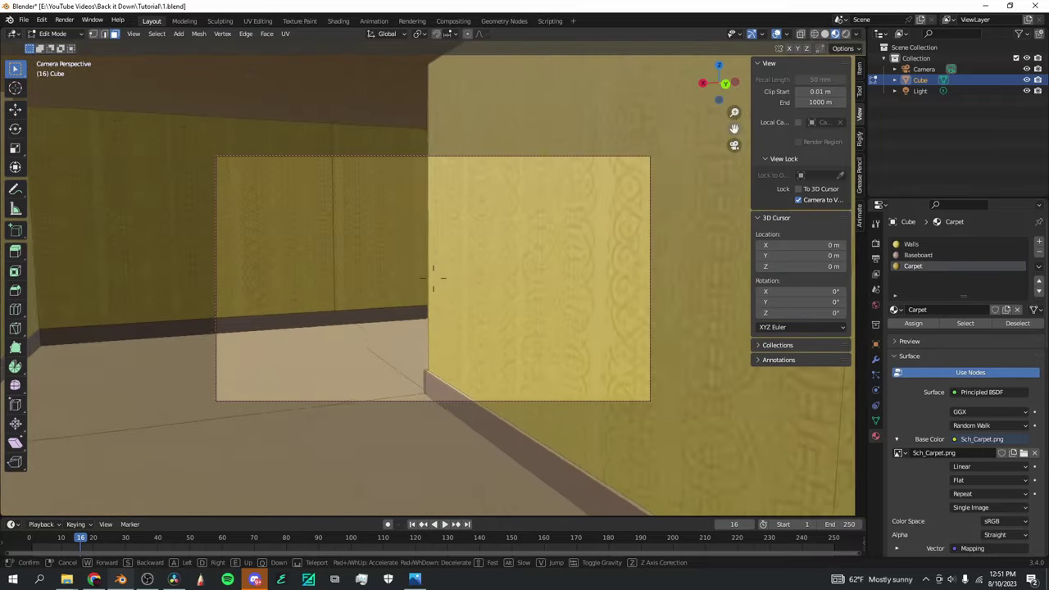
key(w)
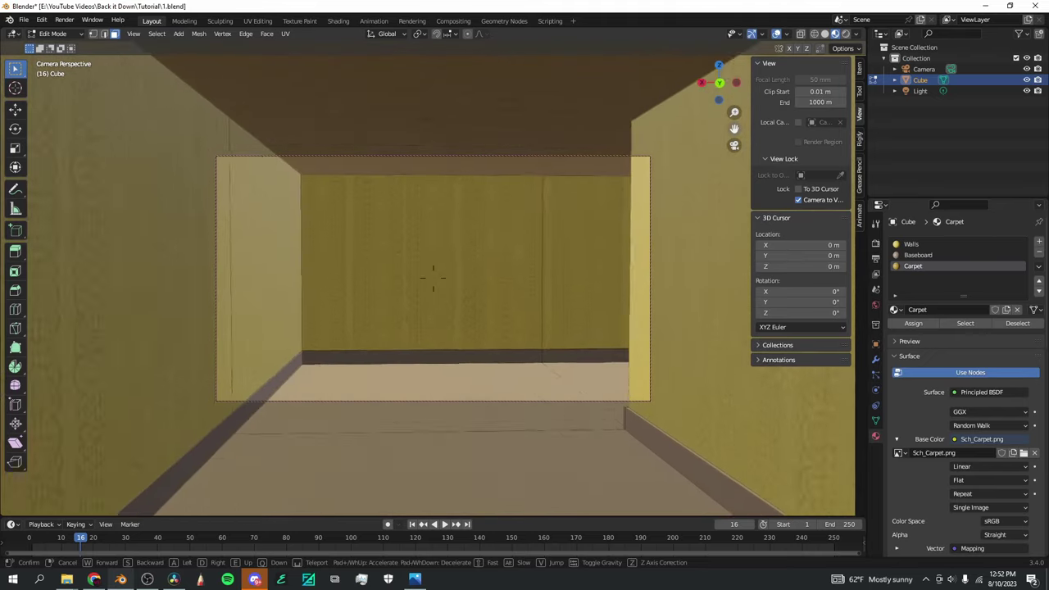
key(w)
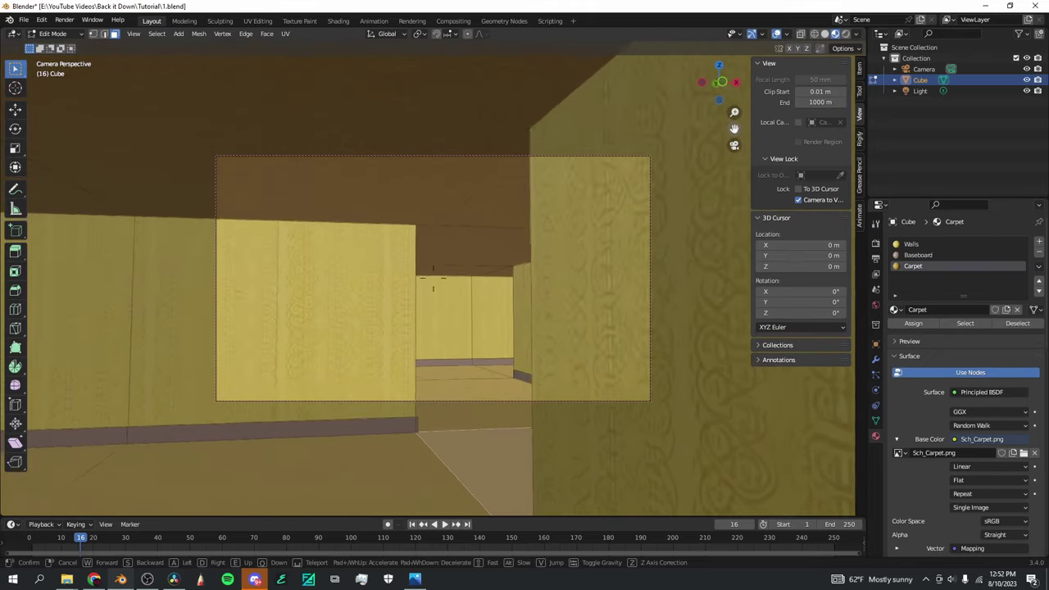
key(s)
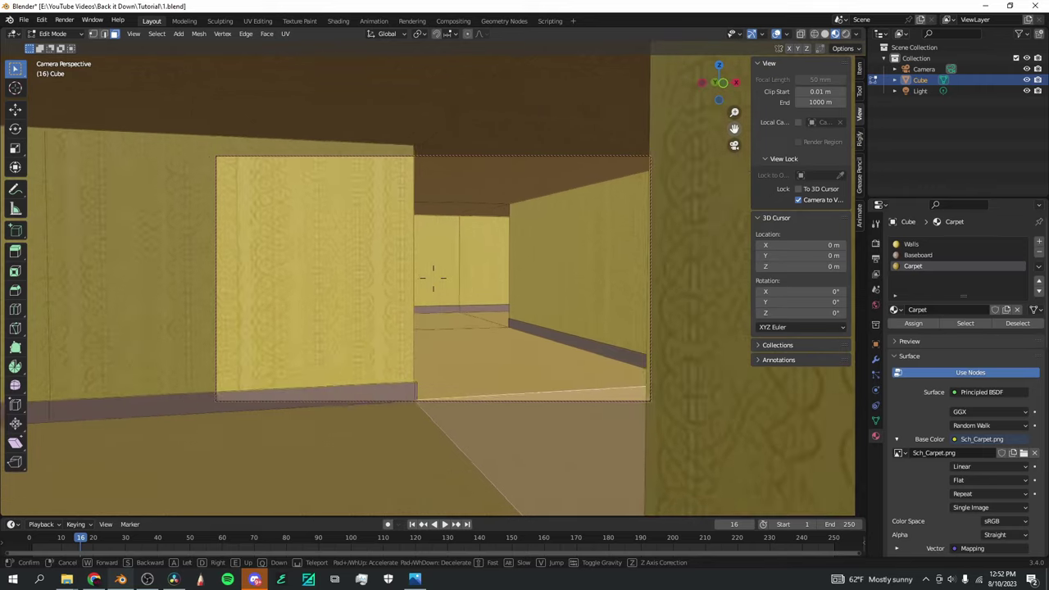
key(s)
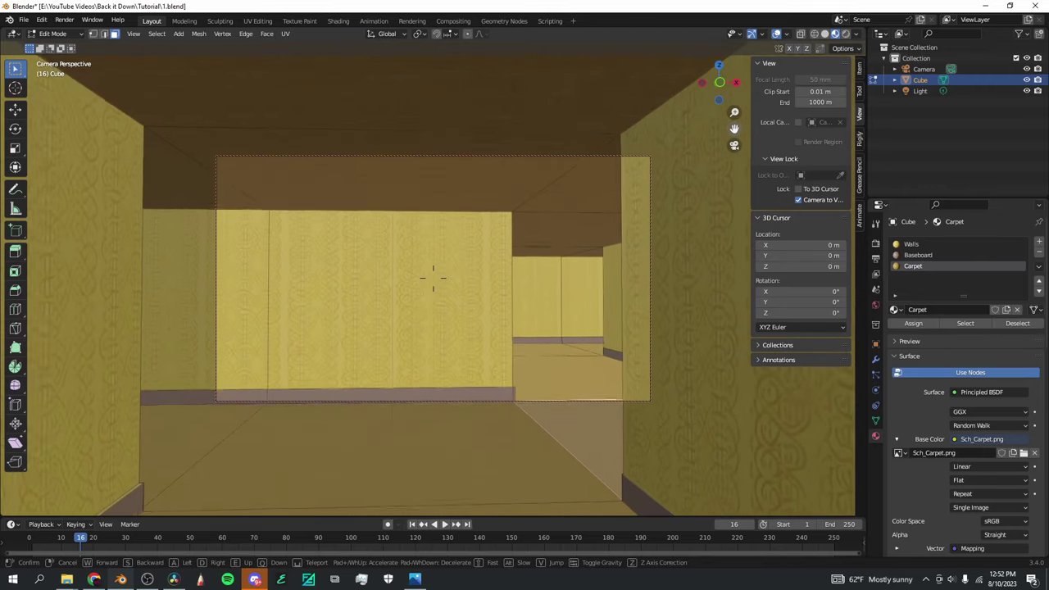
key(w)
key(w)
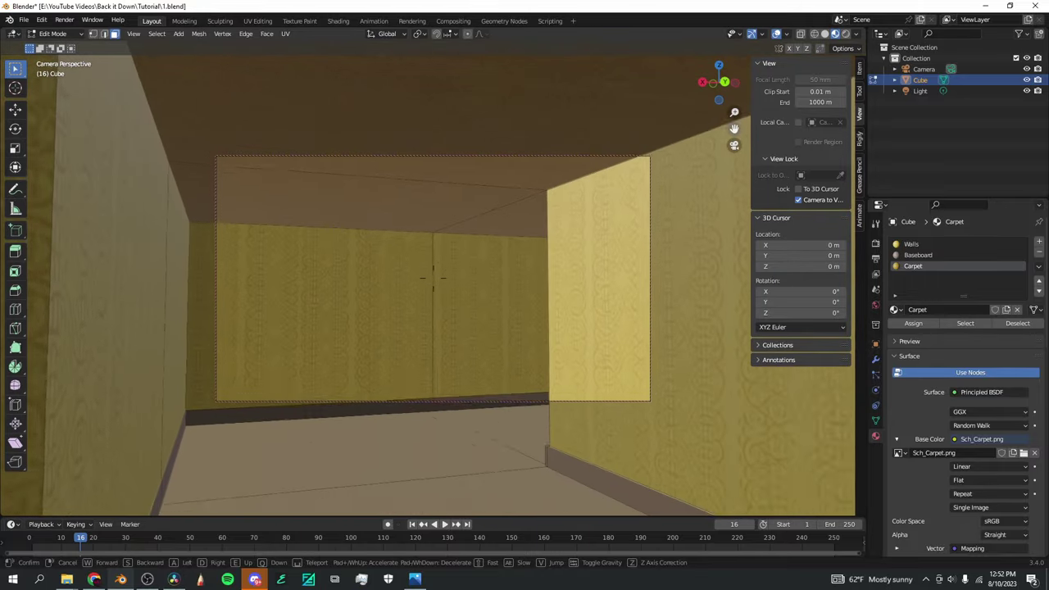
click(744, 83)
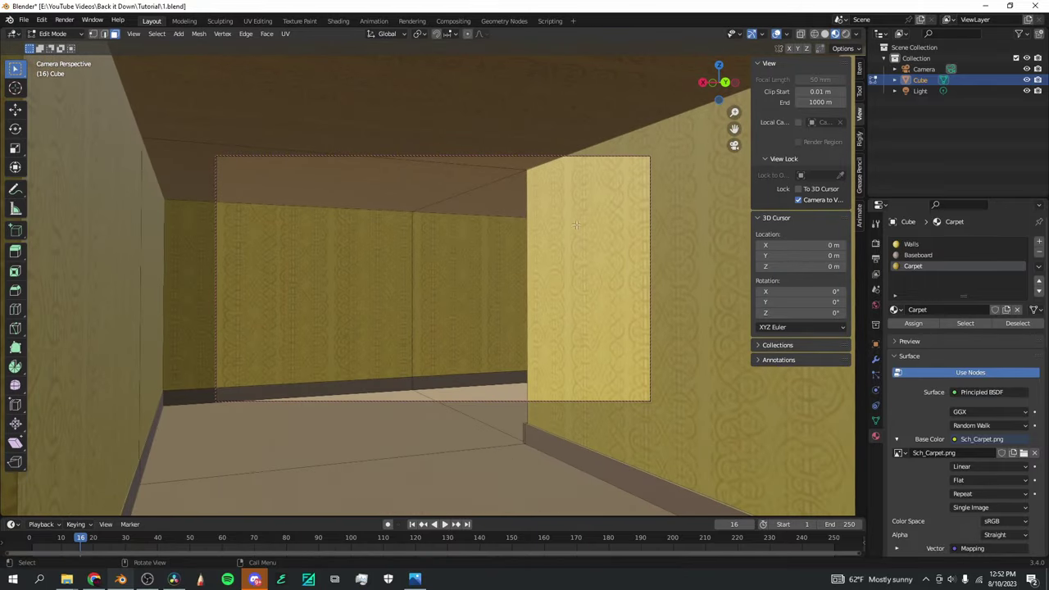
Switch the scene's render engine to Cycles with GPU Compute as the device
click(876, 244)
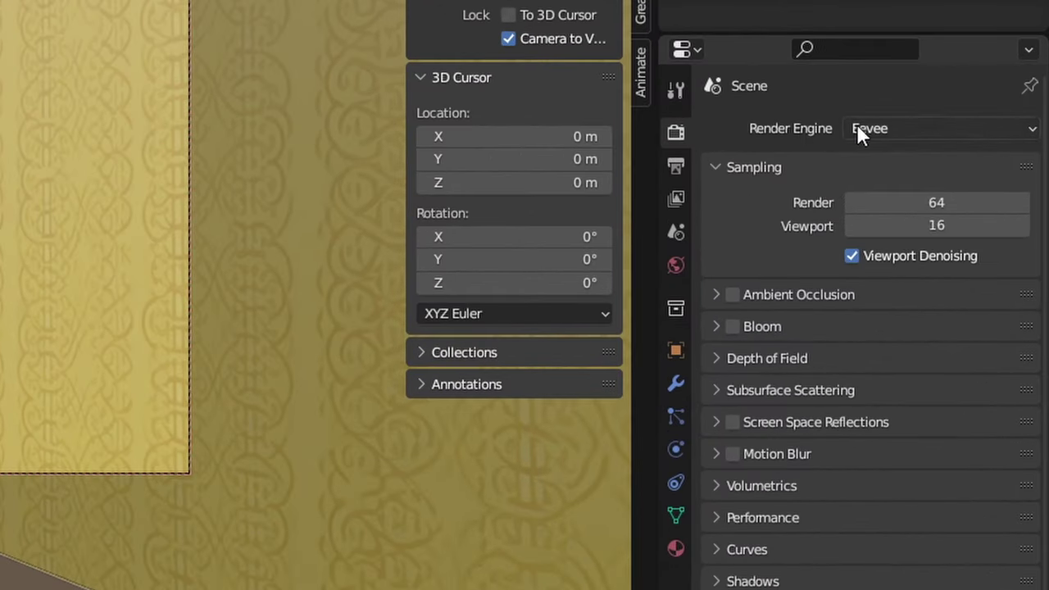
click(851, 128)
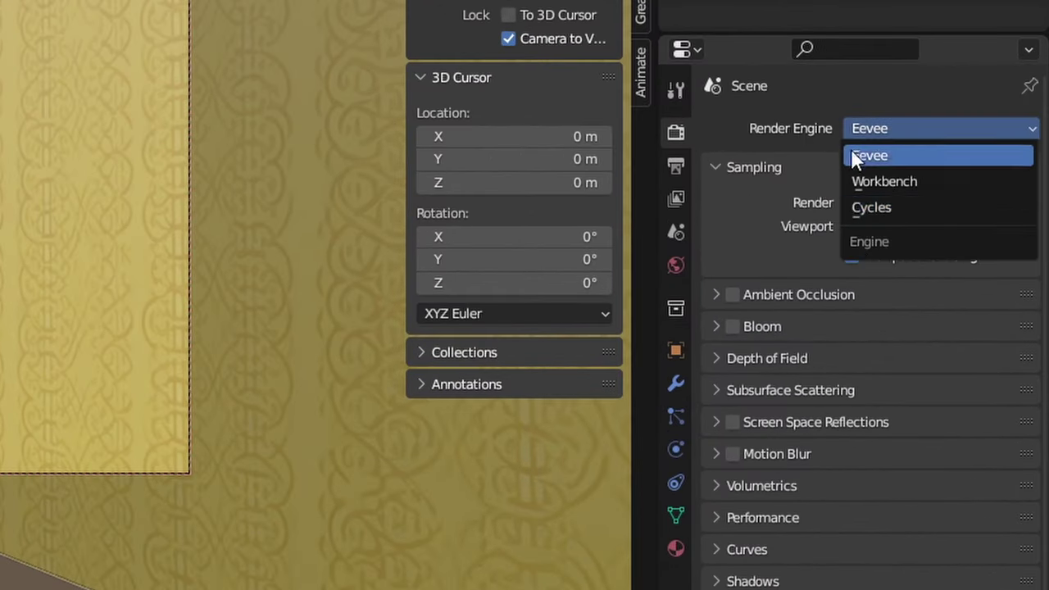
click(875, 210)
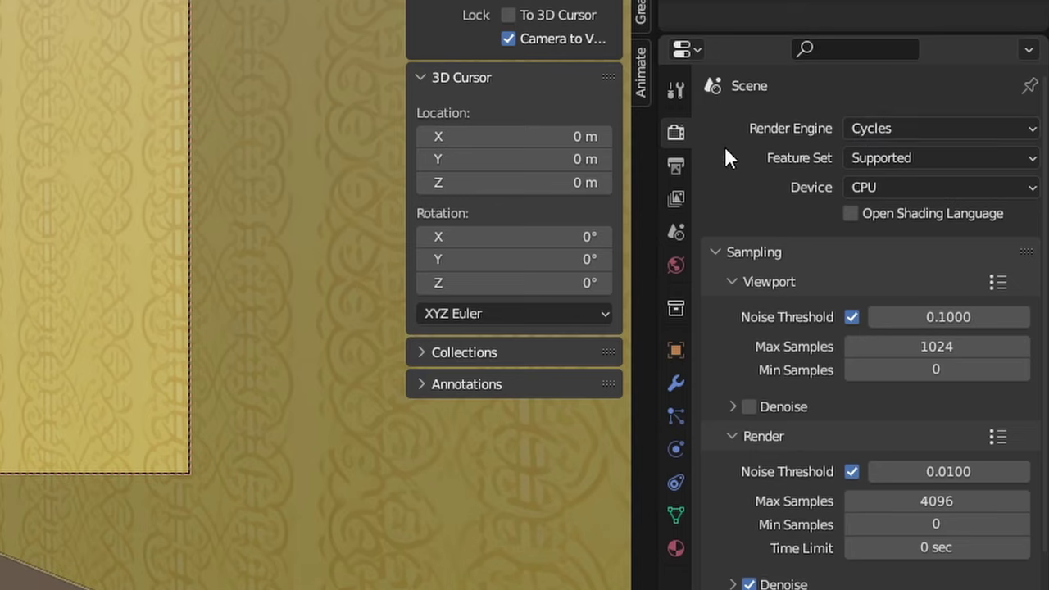
click(852, 190)
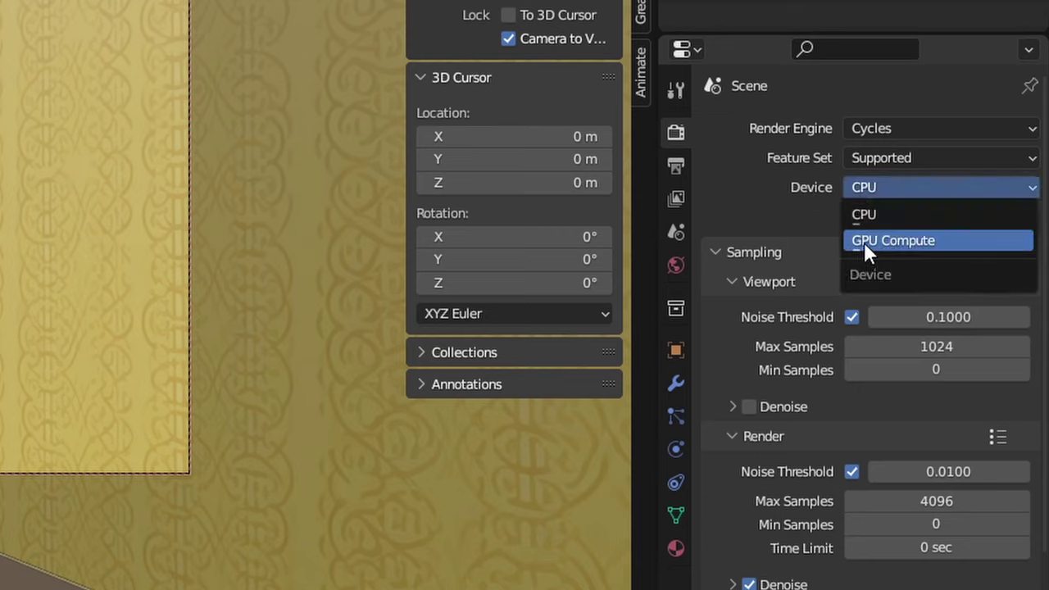
click(863, 242)
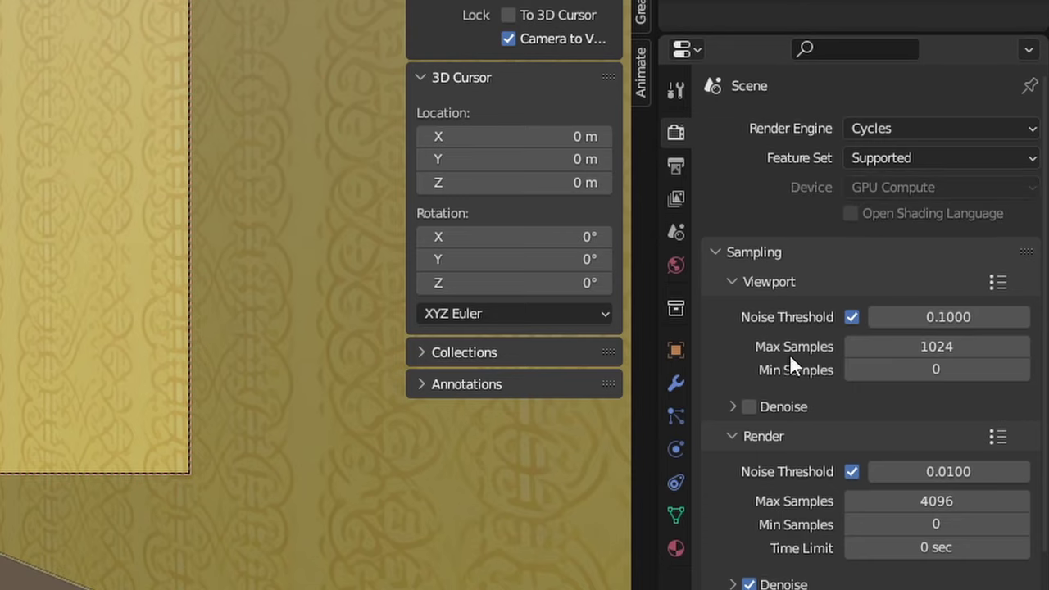
Set the max samples to 10 for the viewport and 400 for renders, and the Light Paths total max bounces to 50
click(911, 347)
text(10)
key(Return)
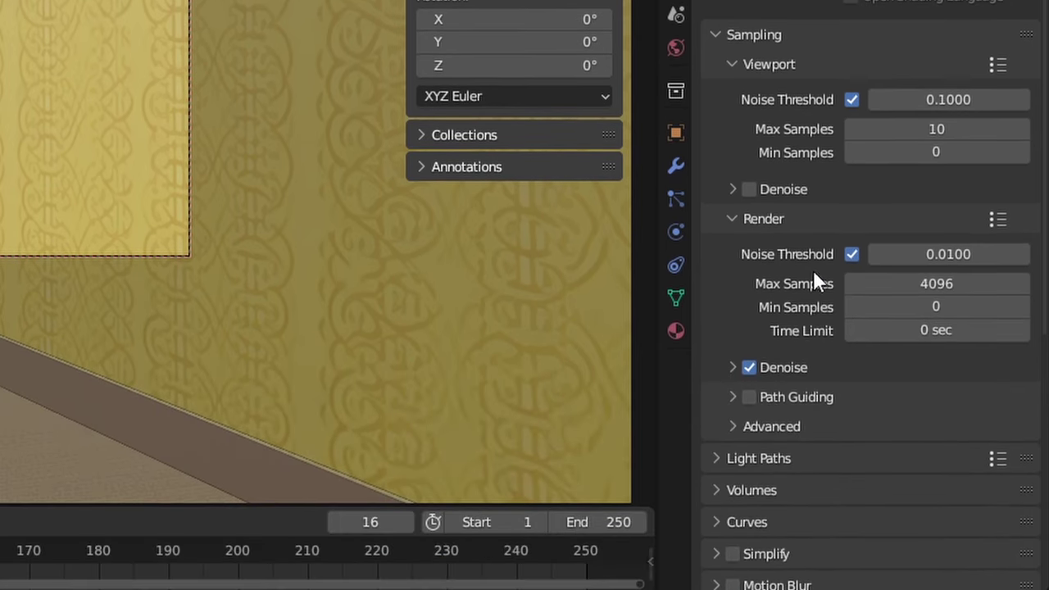
click(896, 282)
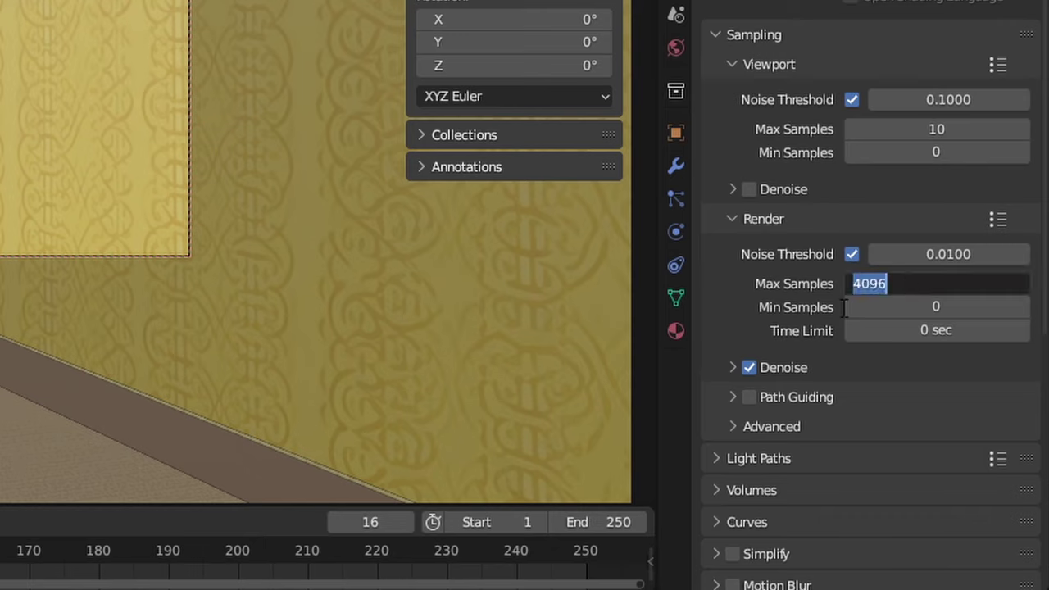
text(400)
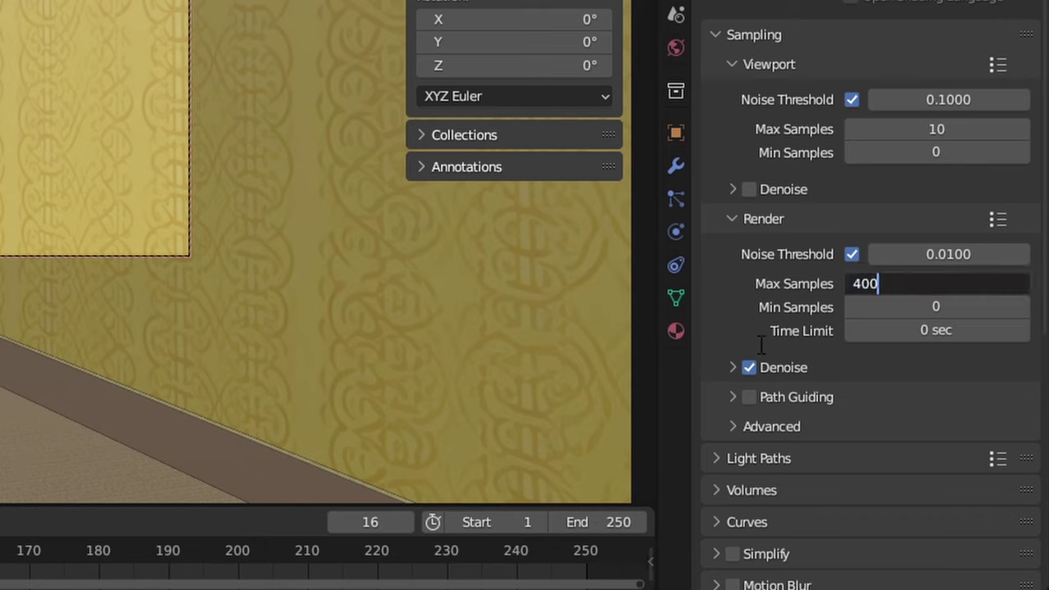
key(Return)
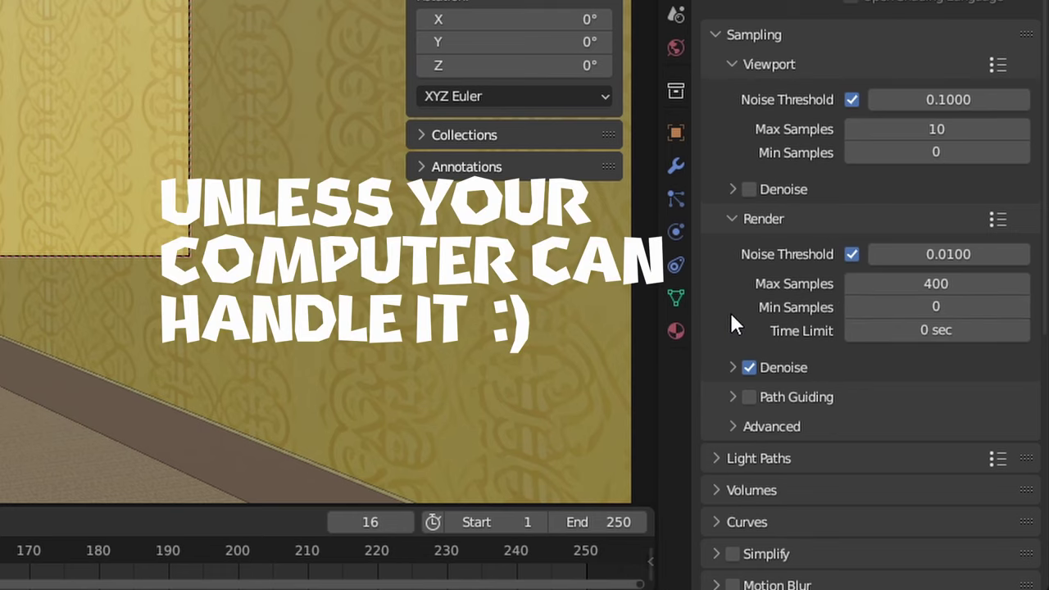
scroll(732, 324, down, 3)
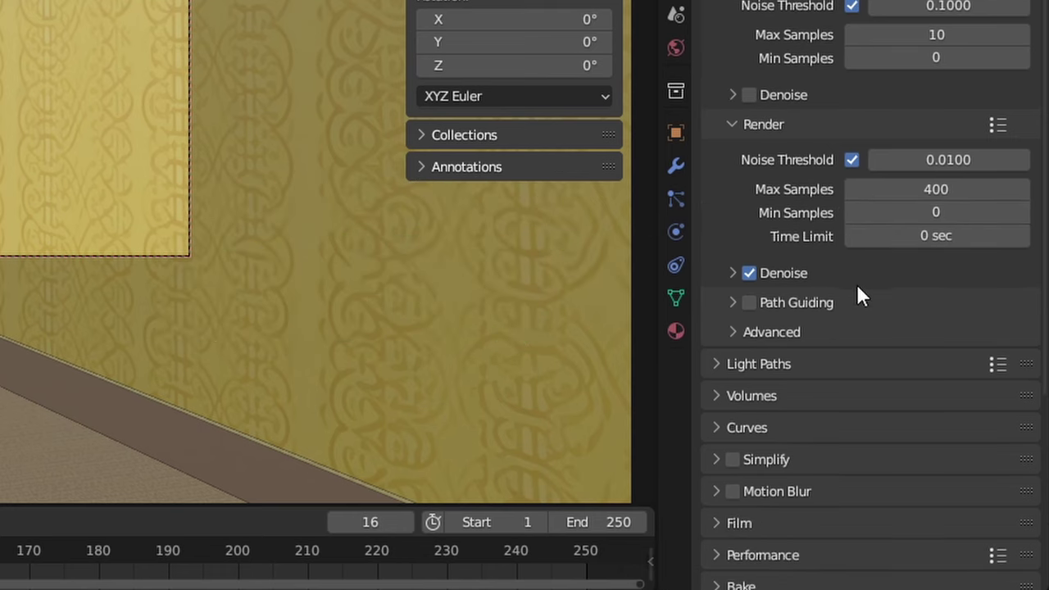
scroll(856, 295, down, 3)
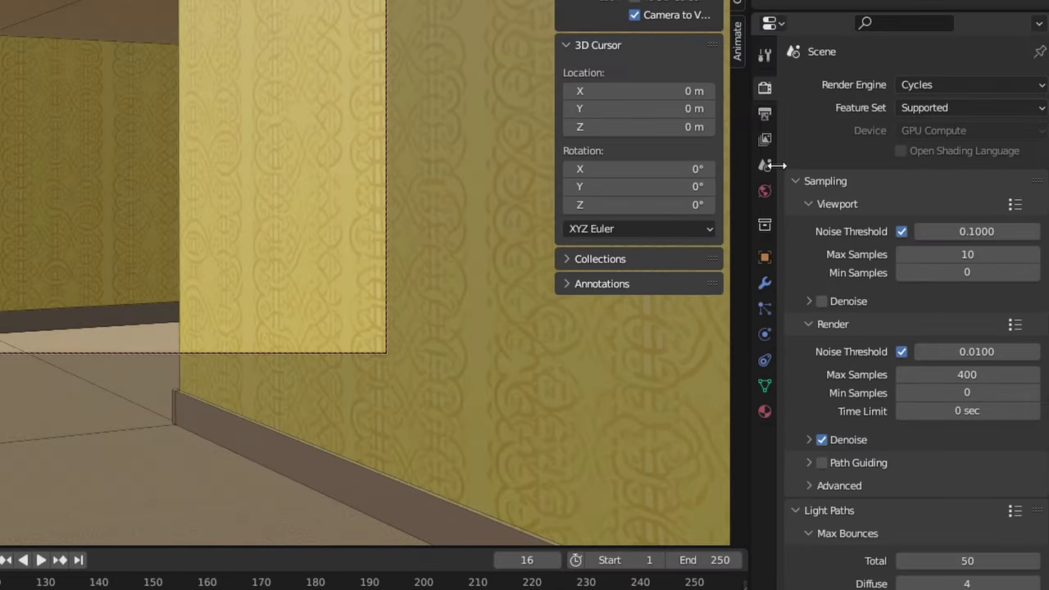
Set the output resolution to 640 by 480 px
click(765, 117)
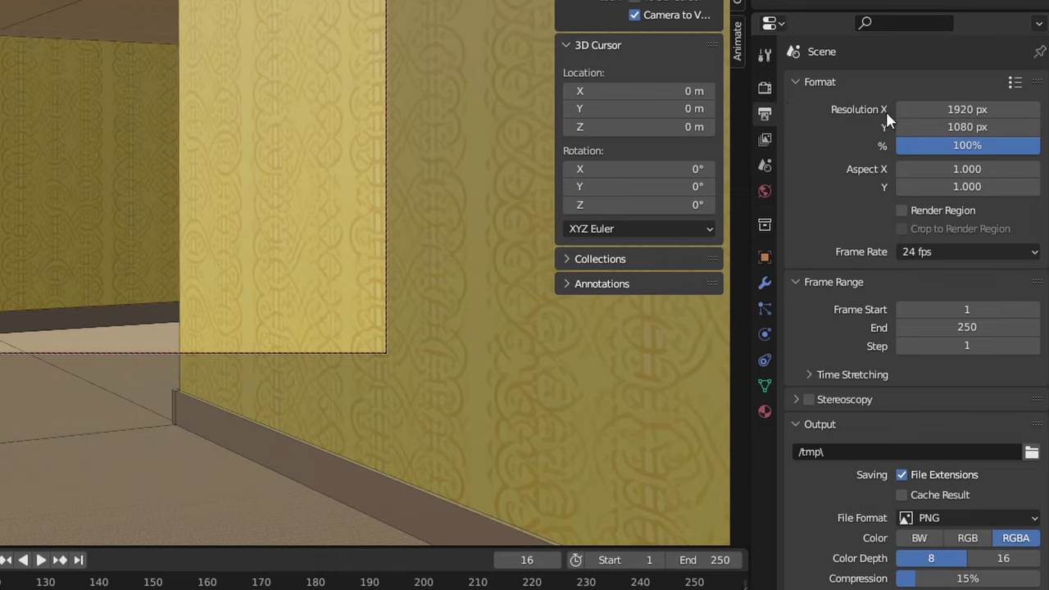
click(963, 109)
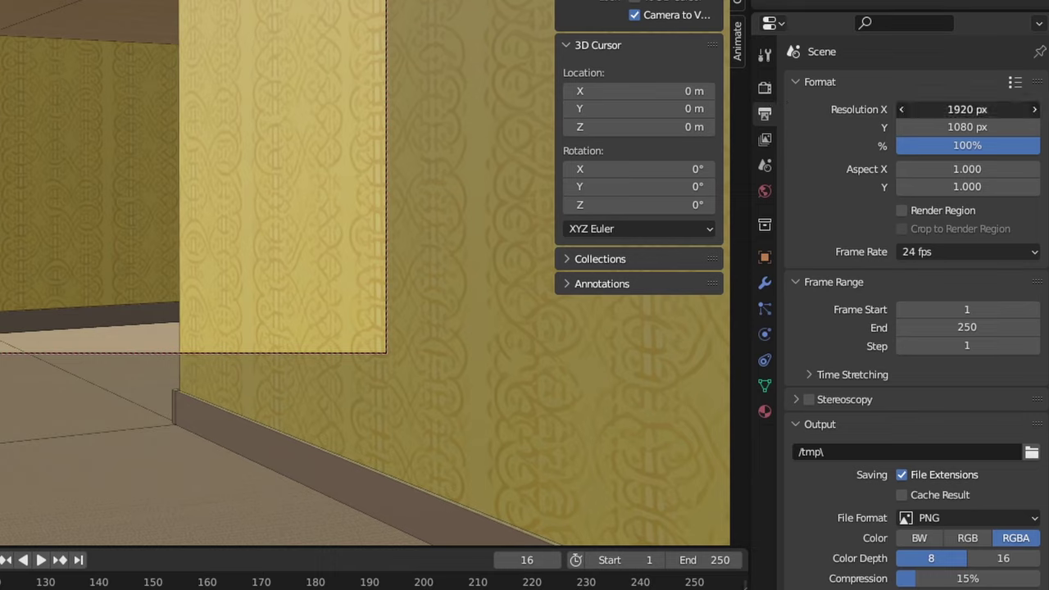
text(64)
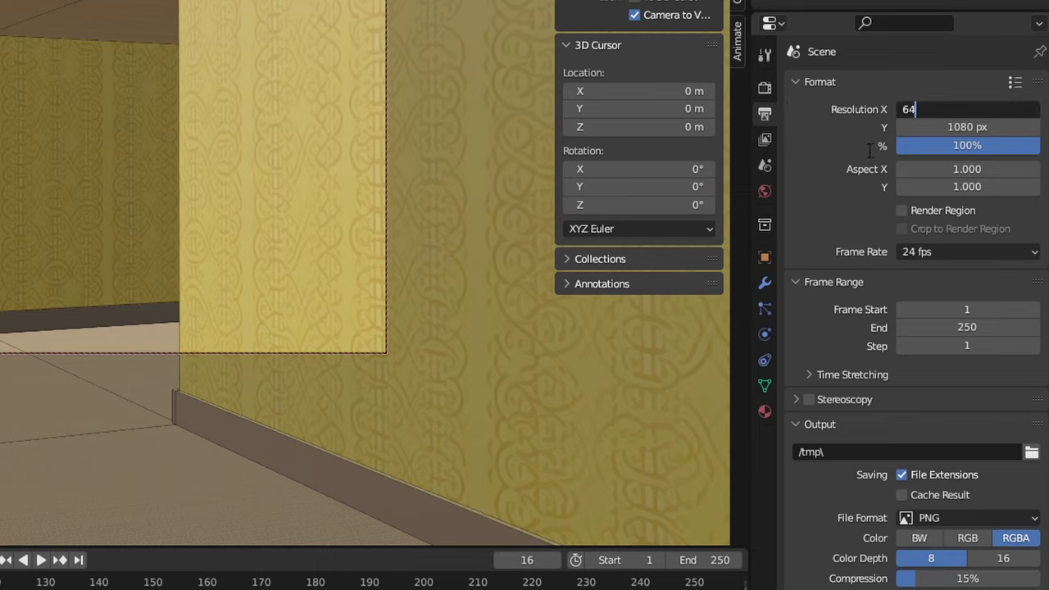
text(90)
key(Return)
click(950, 127)
text(48)
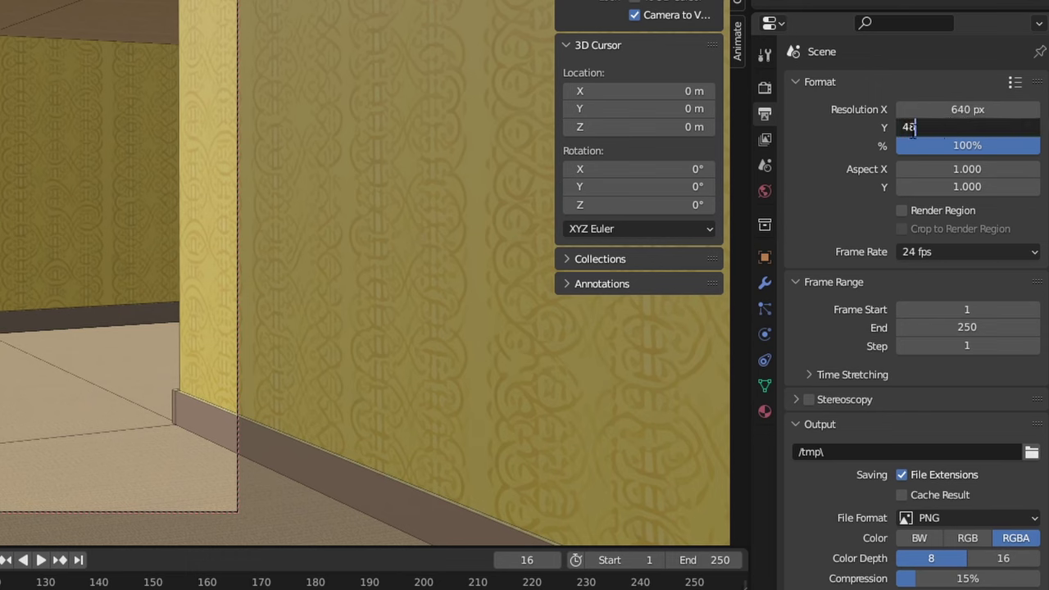
text(0)
key(Return)
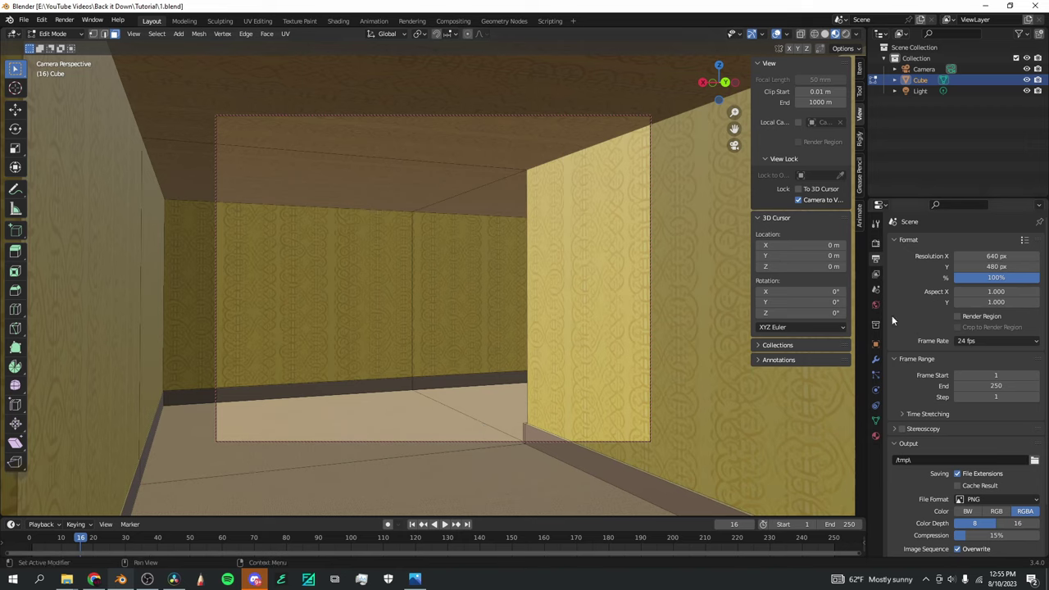
Open the output Resolution X value for editing
click(991, 255)
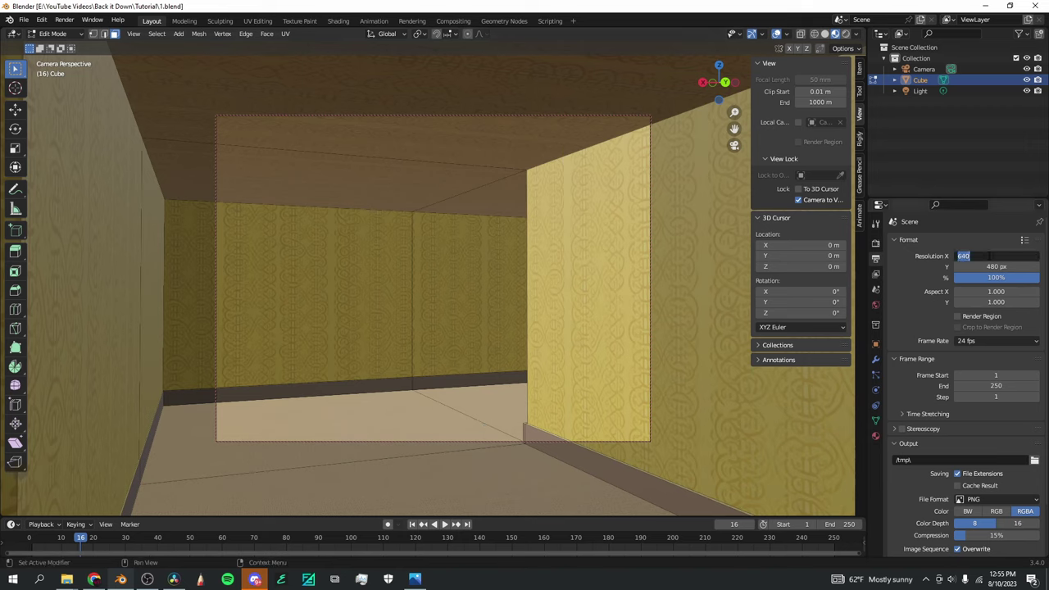
Set the render resolution to 1000 by 563 px
text(1000)
key(Return)
click(994, 267)
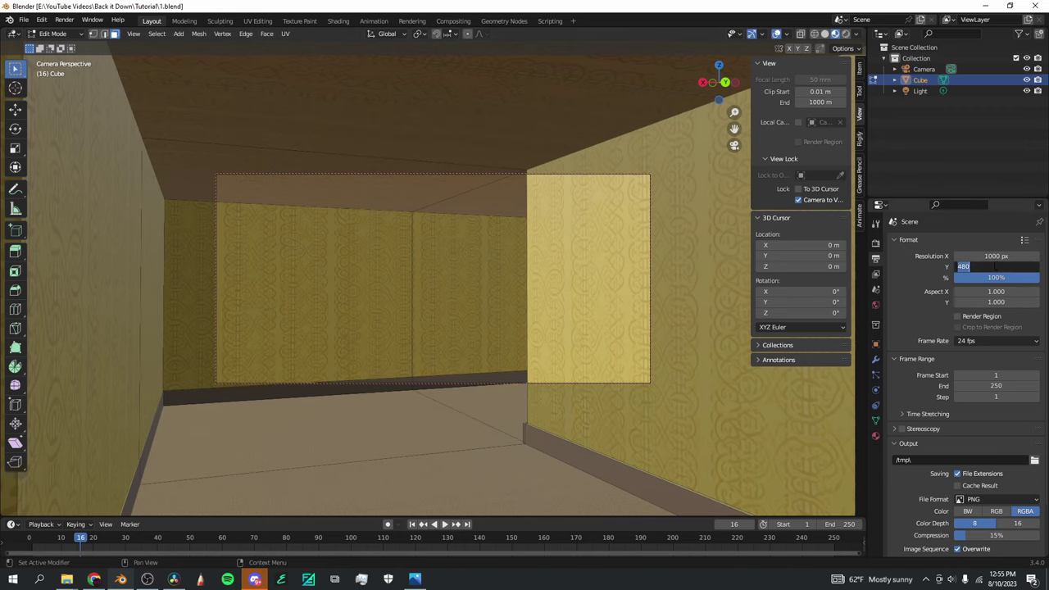
text(563)
key(Return)
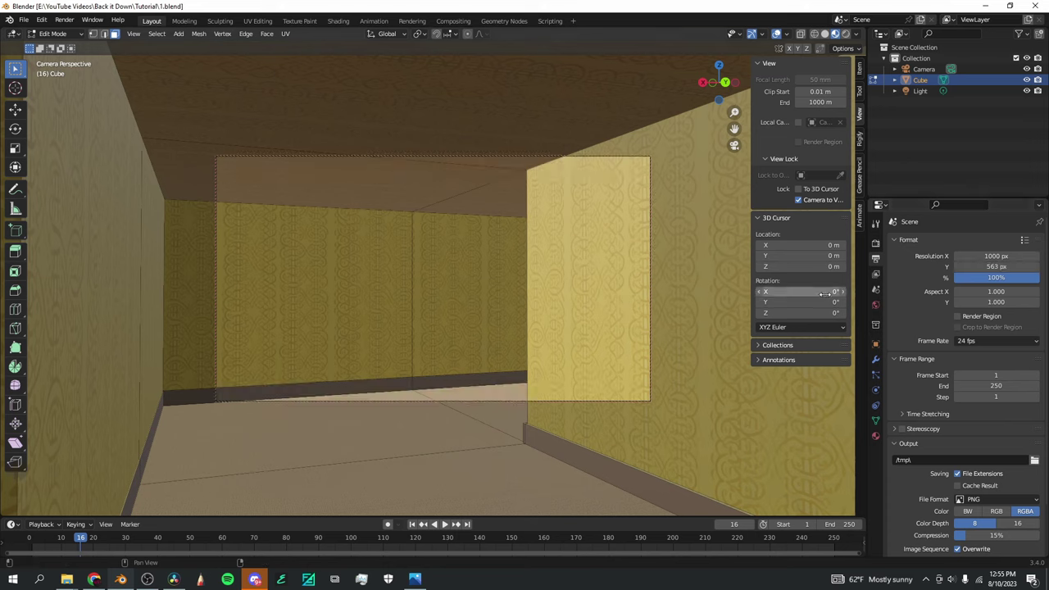
Set the render resolution to 640 by 480 px and open the frame rate choices
click(987, 256)
text(640)
key(Return)
click(962, 267)
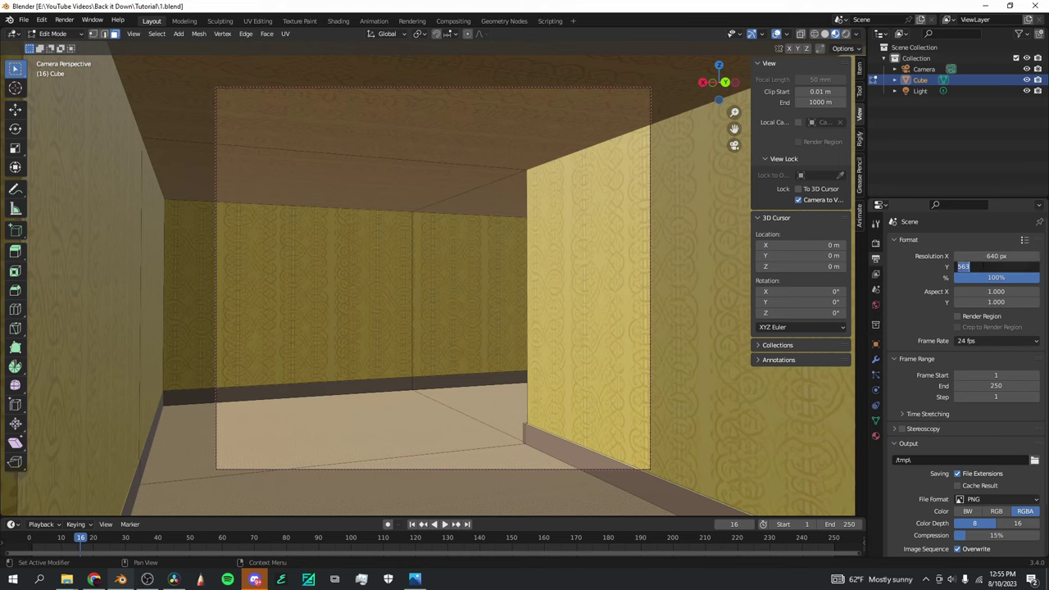
text(480)
key(Return)
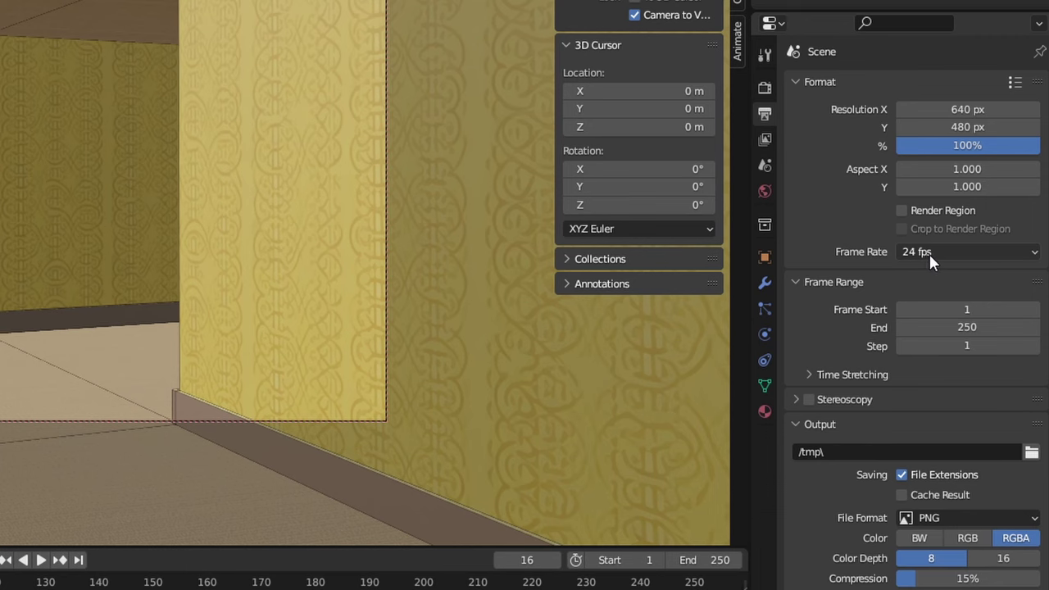
click(914, 259)
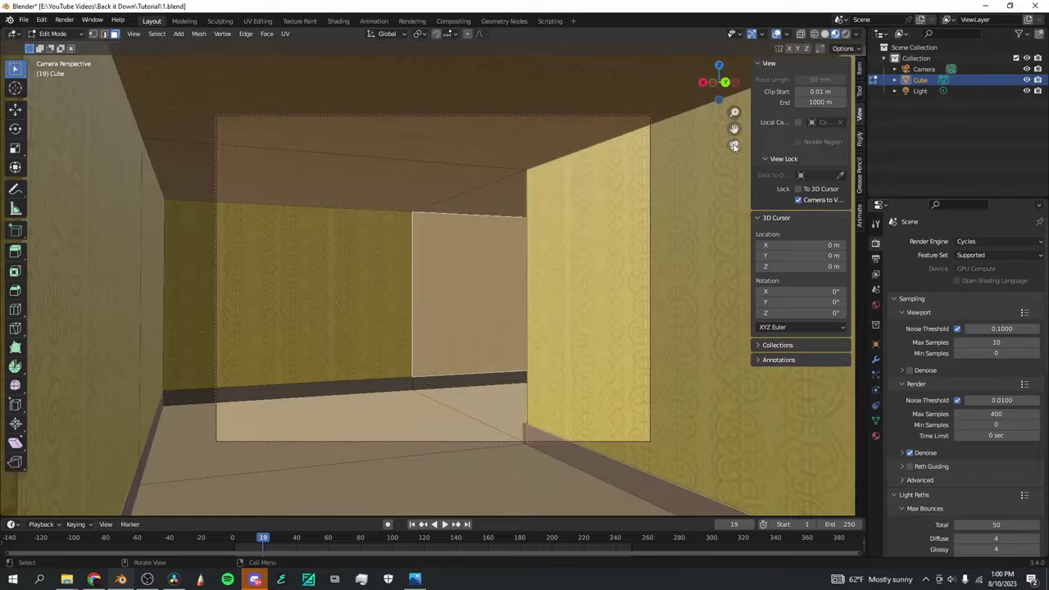
Switch to Object Mode and place the 3D cursor on the ceiling at about X -0.26, Y -0.01, Z 2.88 m
middle_drag(426, 459, 428, 320)
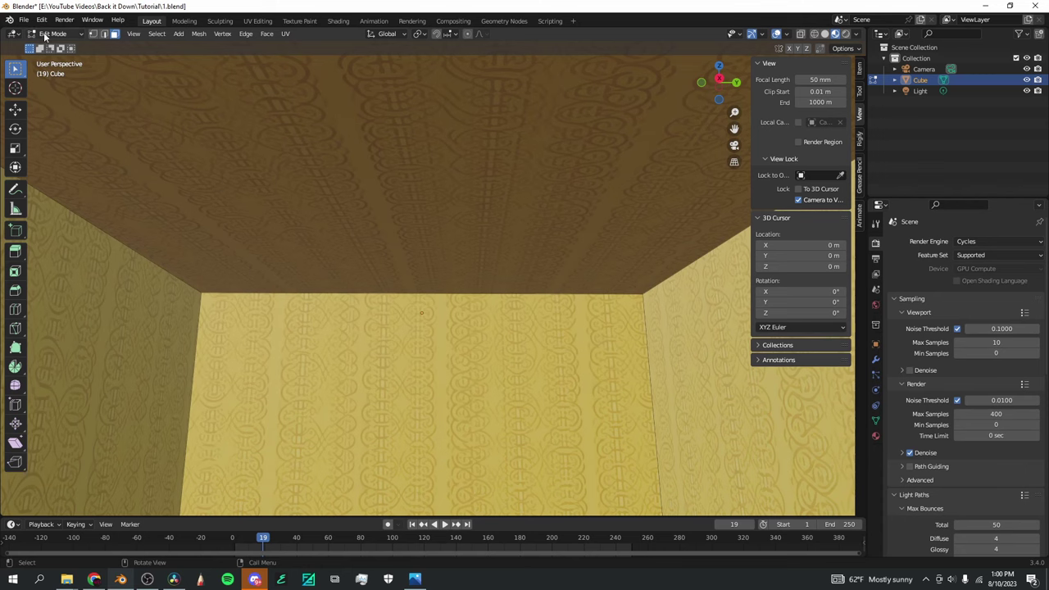
click(43, 32)
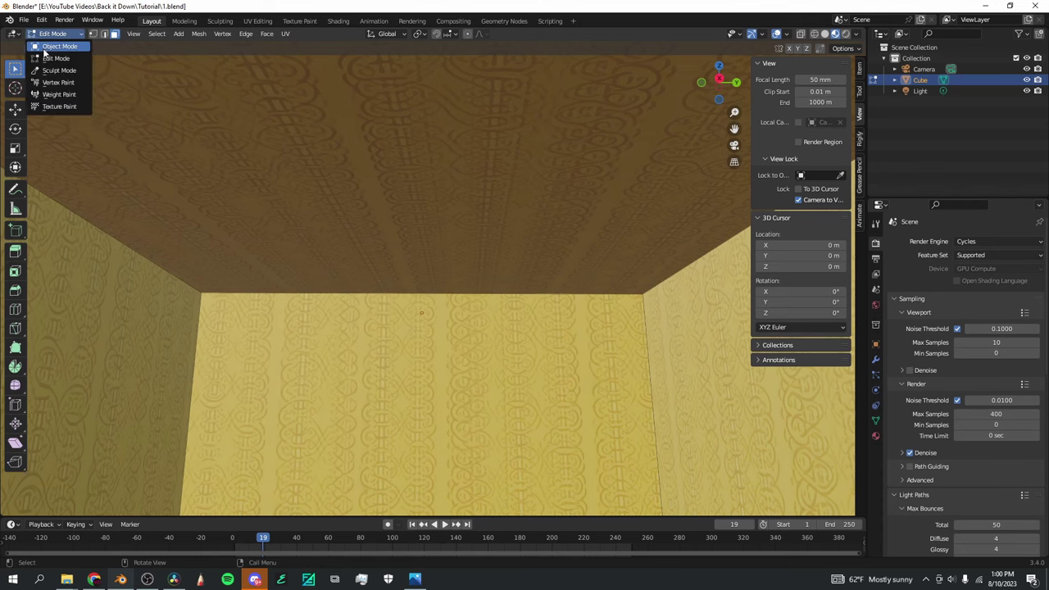
click(49, 36)
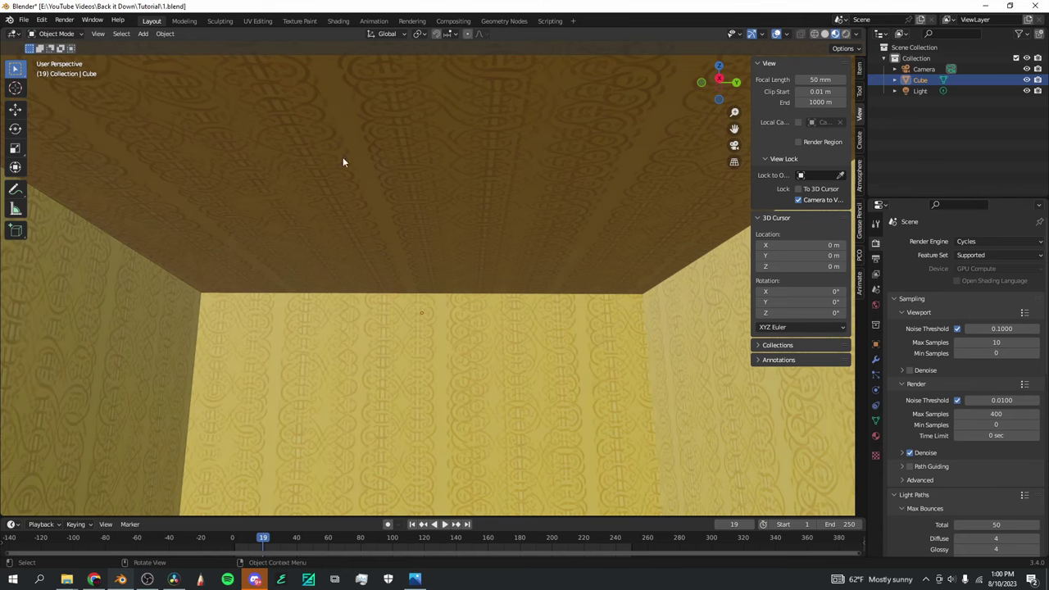
shift+right_click(419, 225)
Add a mesh cylinder at the 3D cursor and set its vertex count to 60
scroll(420, 229, up, 1)
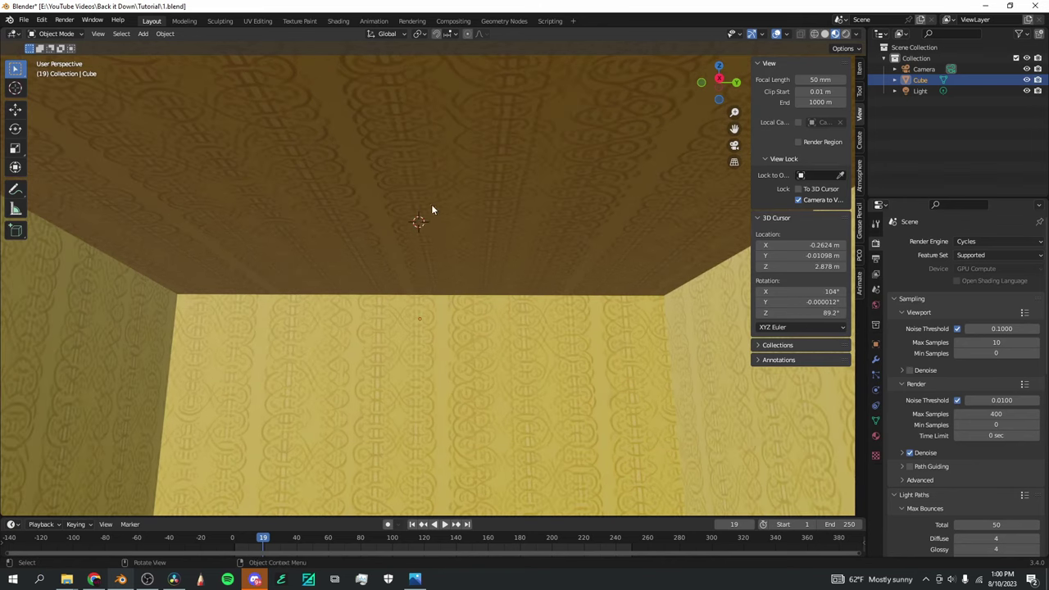
scroll(190, 82, up, 2)
scroll(372, 185, up, 1)
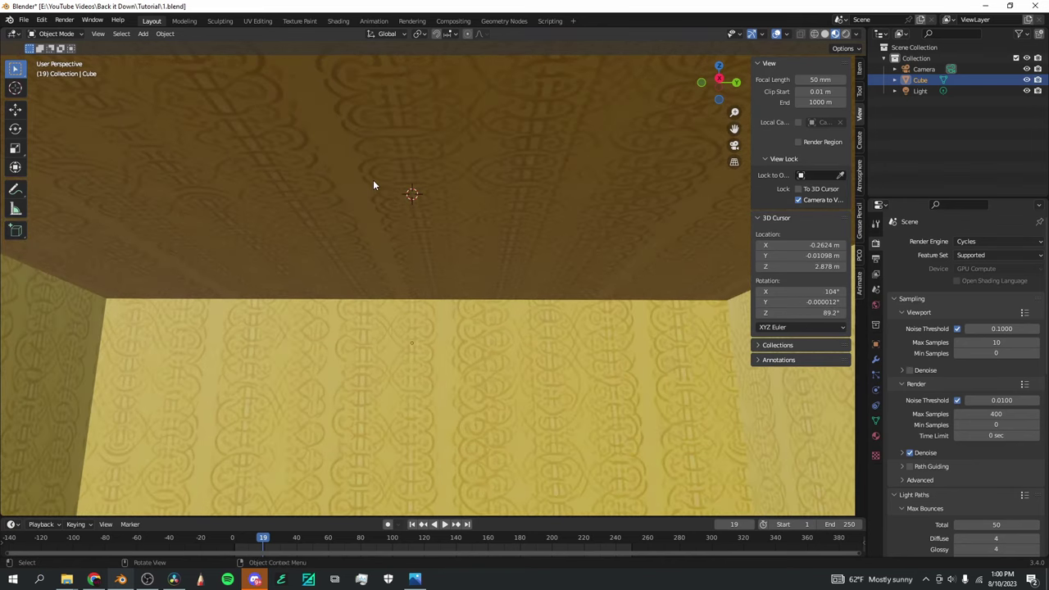
key(shift+a)
mouse_move(375, 180)
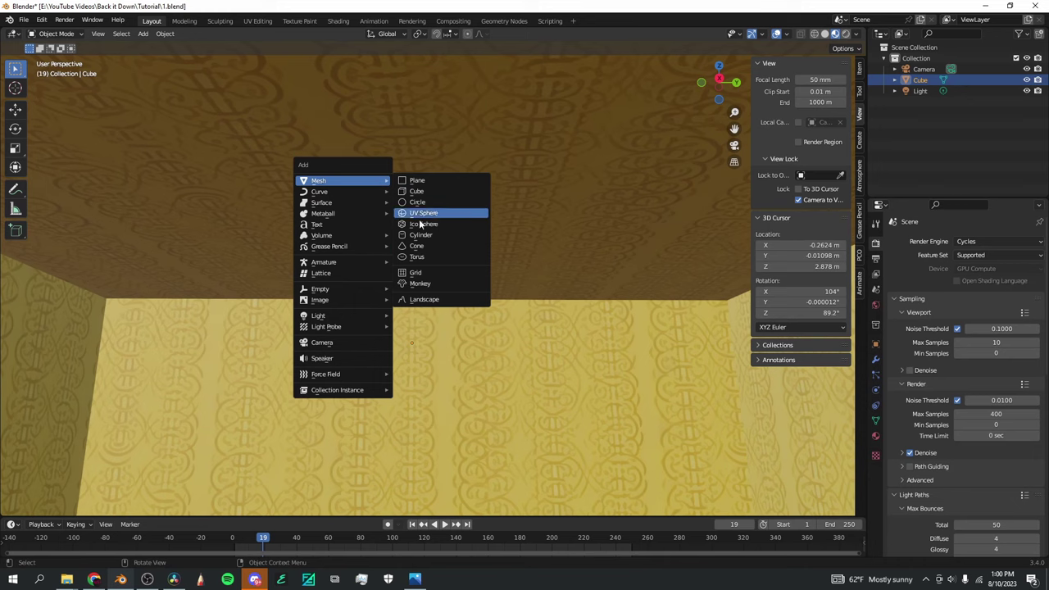
click(420, 235)
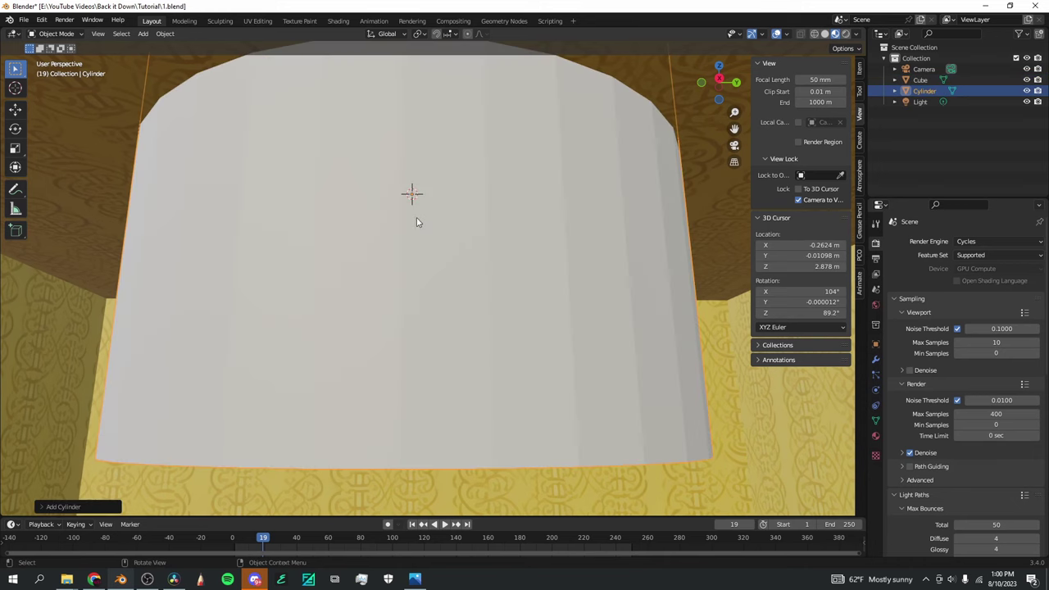
scroll(417, 218, down, 5)
scroll(417, 218, up, 4)
click(58, 504)
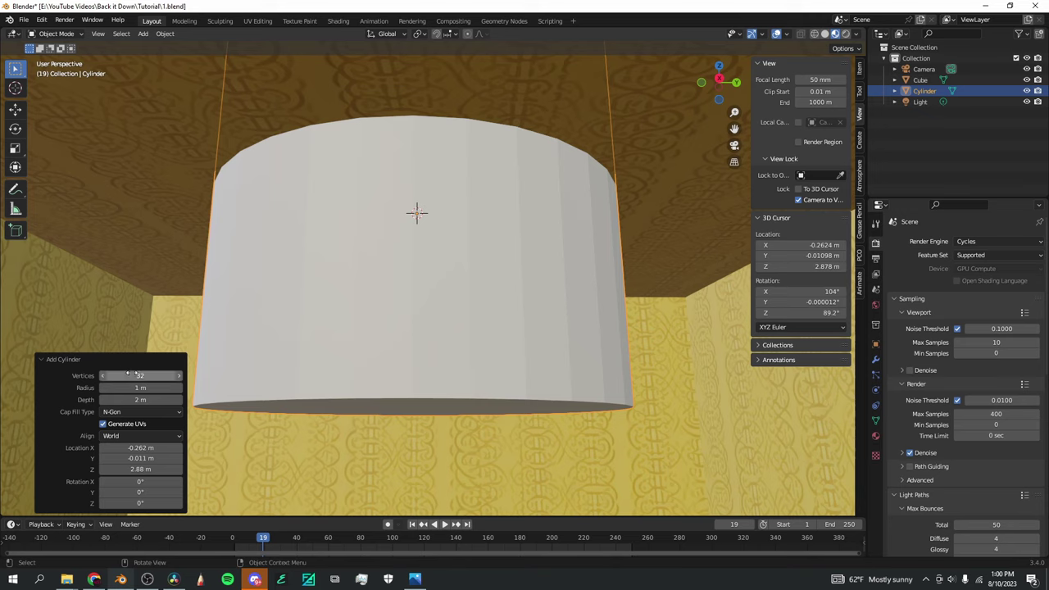
drag(140, 375, 412, 235)
Scale the cylinder to about 0.143 of its size and flatten it along Z into a thin disc
key(s)
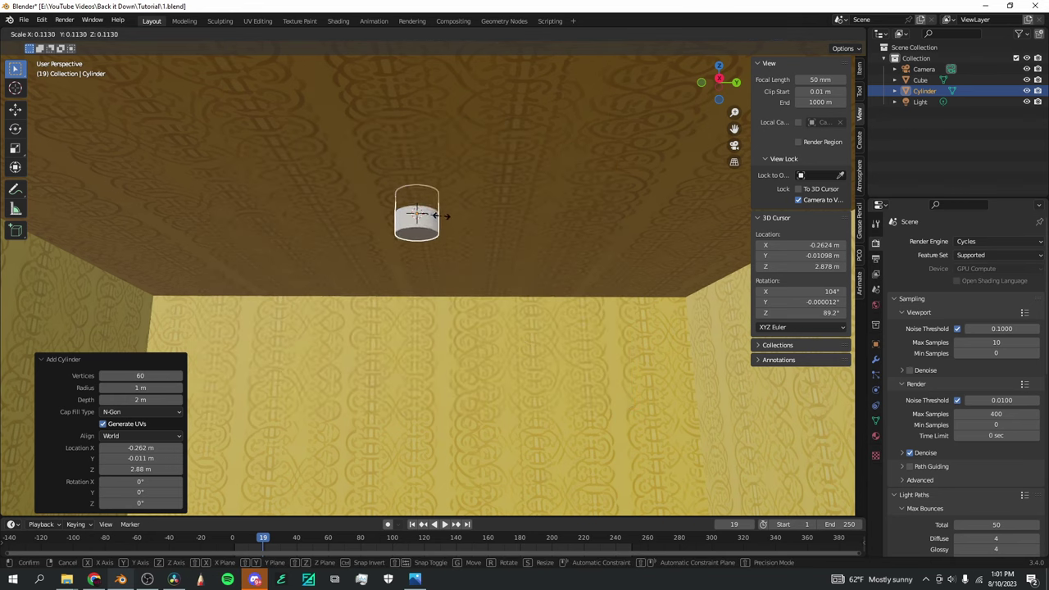
click(423, 202)
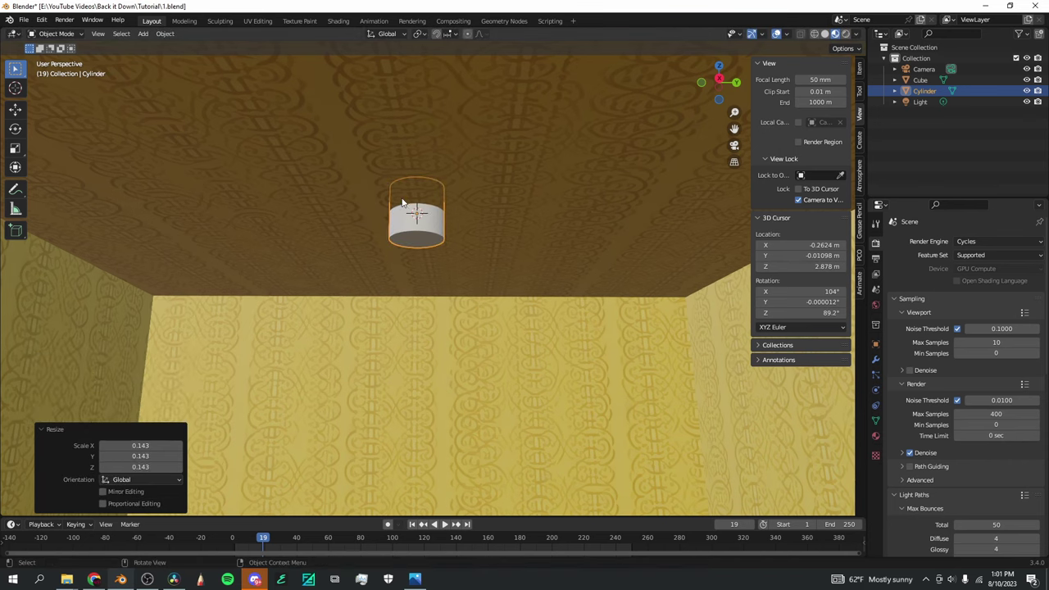
scroll(416, 212, down, 6)
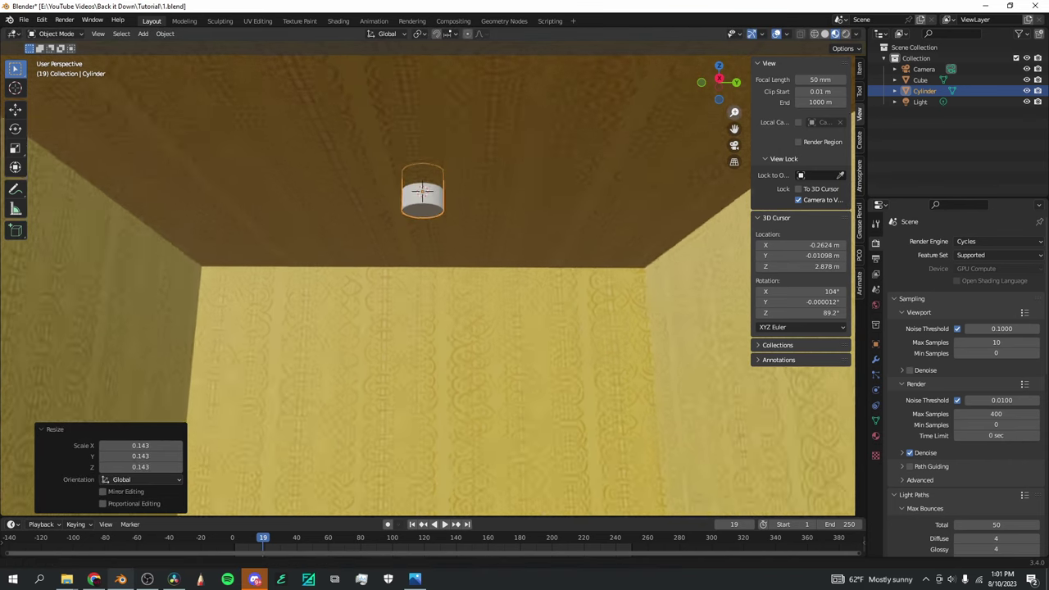
scroll(416, 213, up, 8)
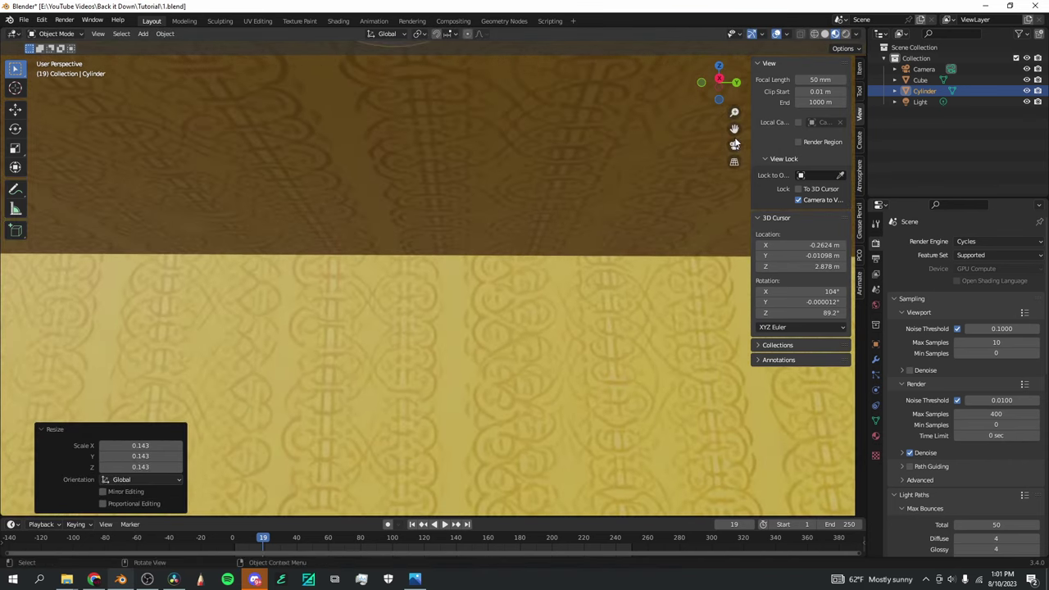
drag(734, 129, 735, 129)
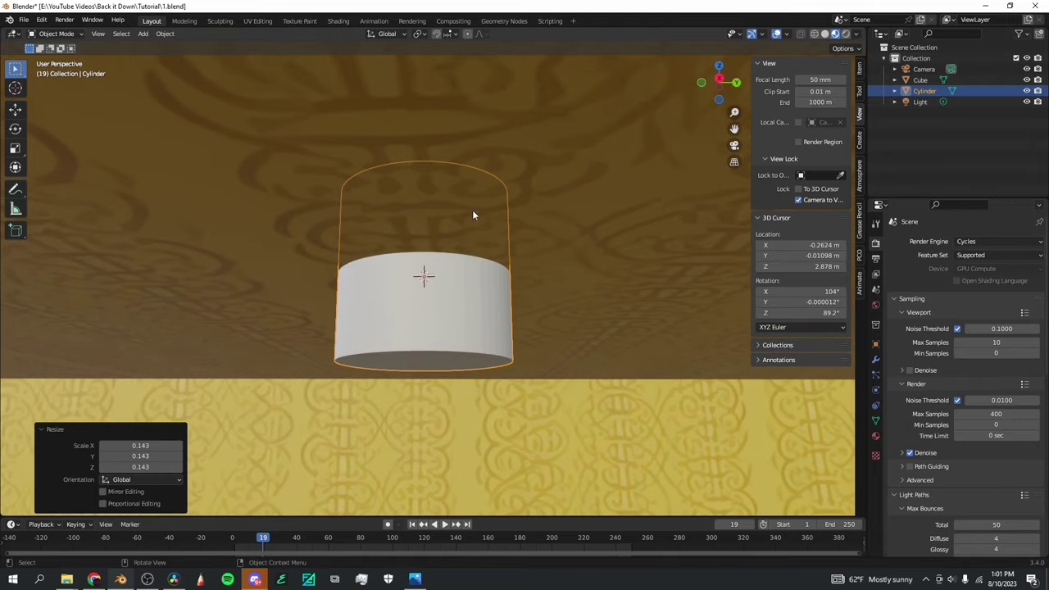
key(s)
key(z)
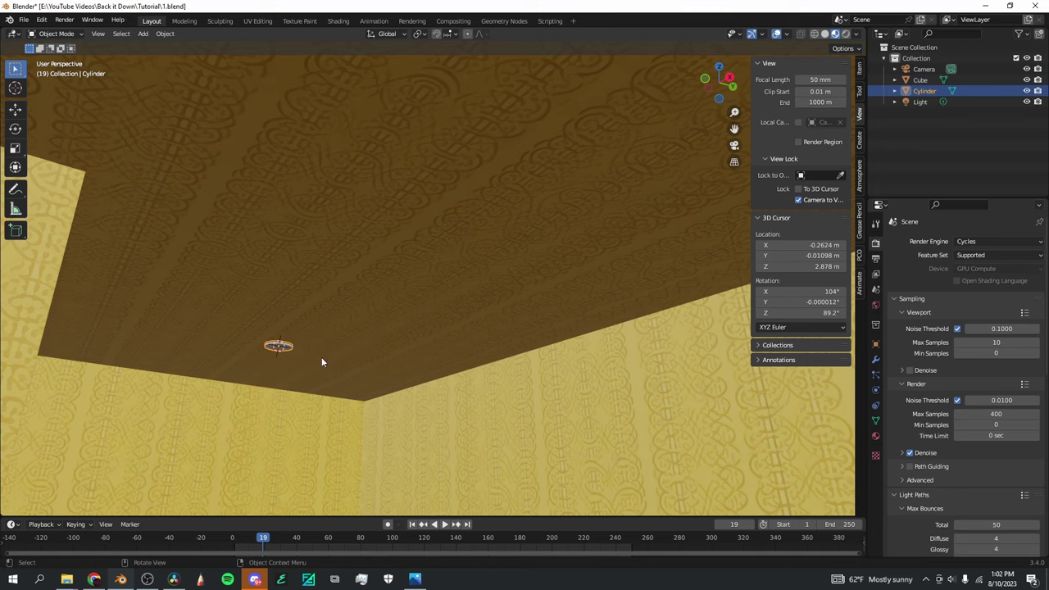
Enter Edit Mode on the flattened cylinder and select its underside face in face selection mode
key(KP_Decimal)
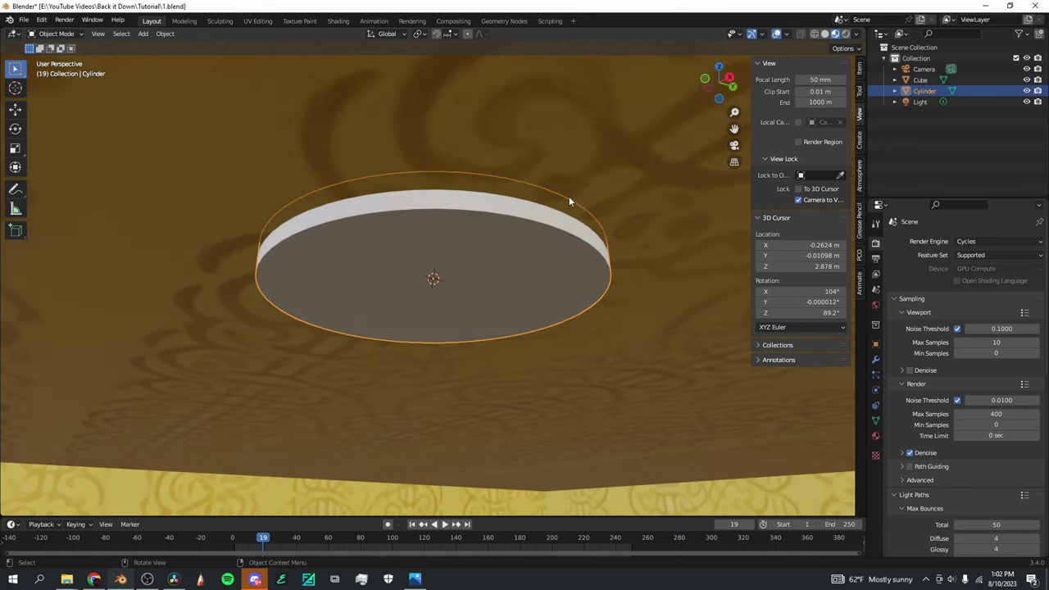
drag(712, 88, 659, 82)
scroll(512, 315, down, 4)
scroll(511, 315, up, 3)
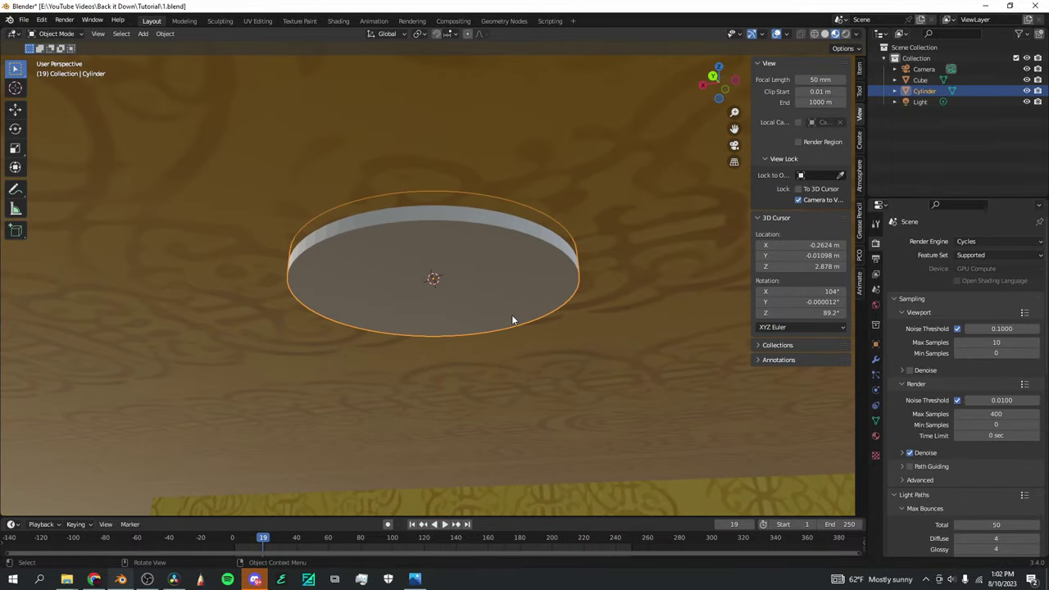
scroll(512, 319, up, 2)
click(56, 33)
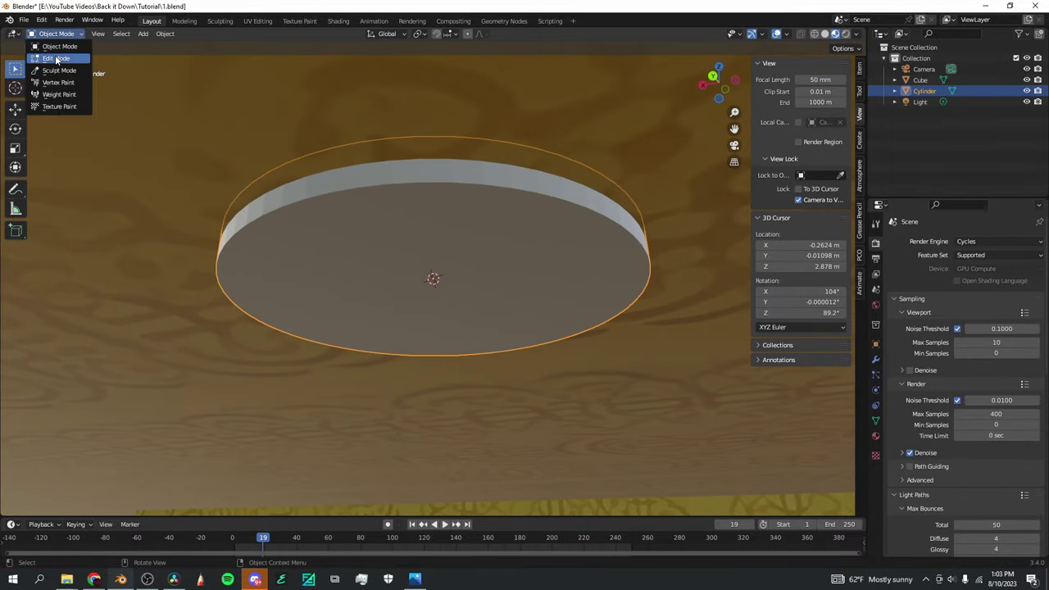
click(54, 52)
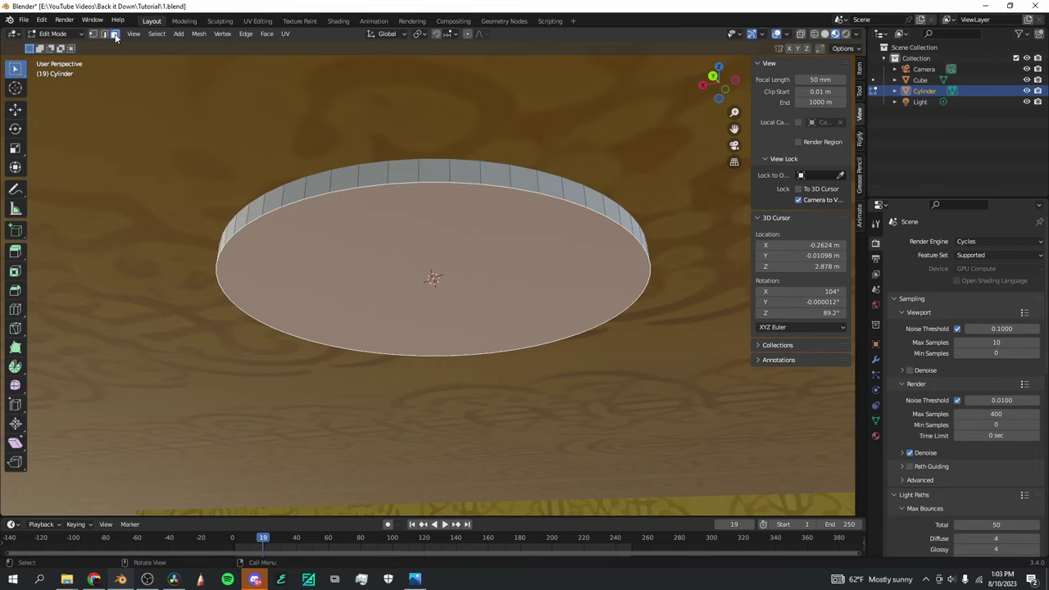
Inset the disc's underside face by about 0.136 m and extrude it about 0.008 m inward to form a recess
middle_drag(549, 187, 559, 212)
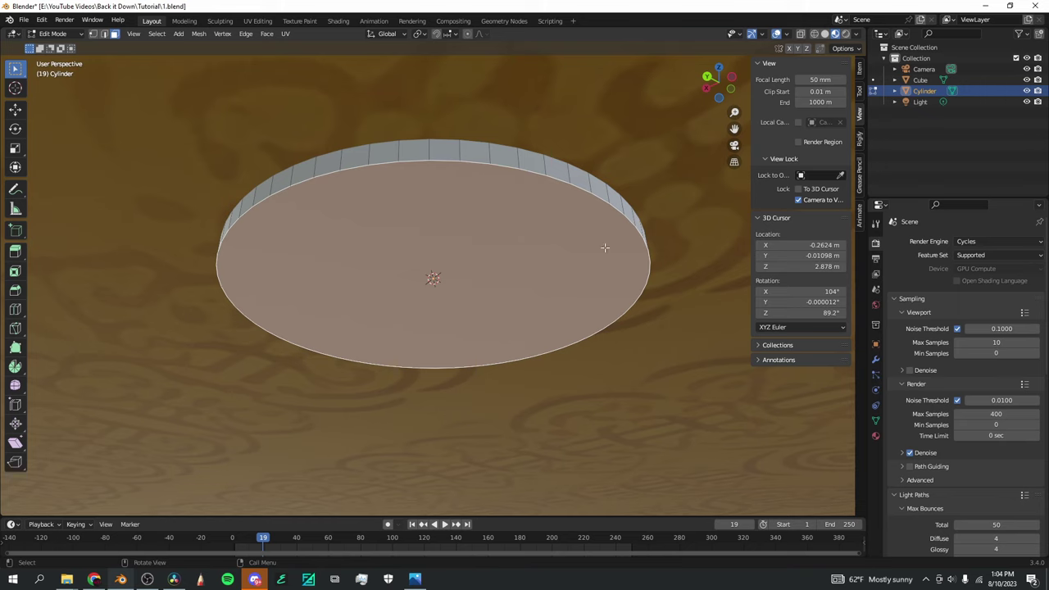
key(i)
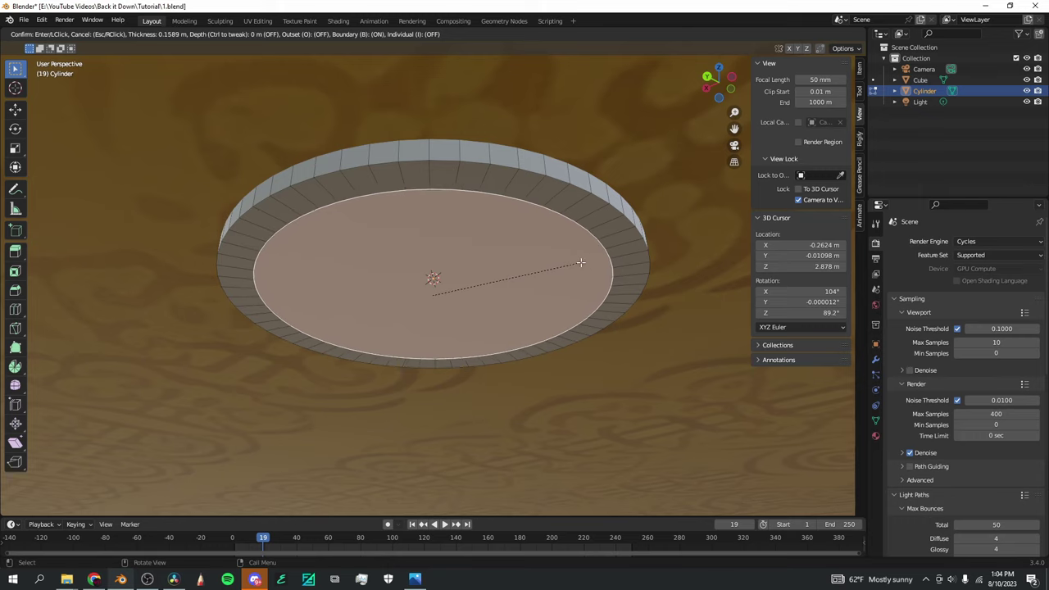
click(584, 262)
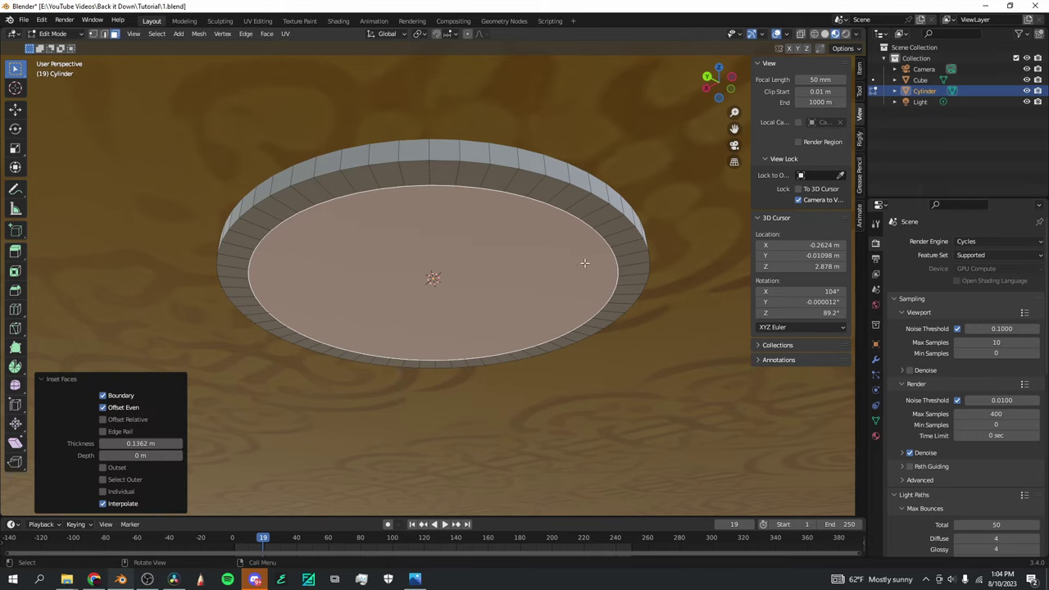
key(e)
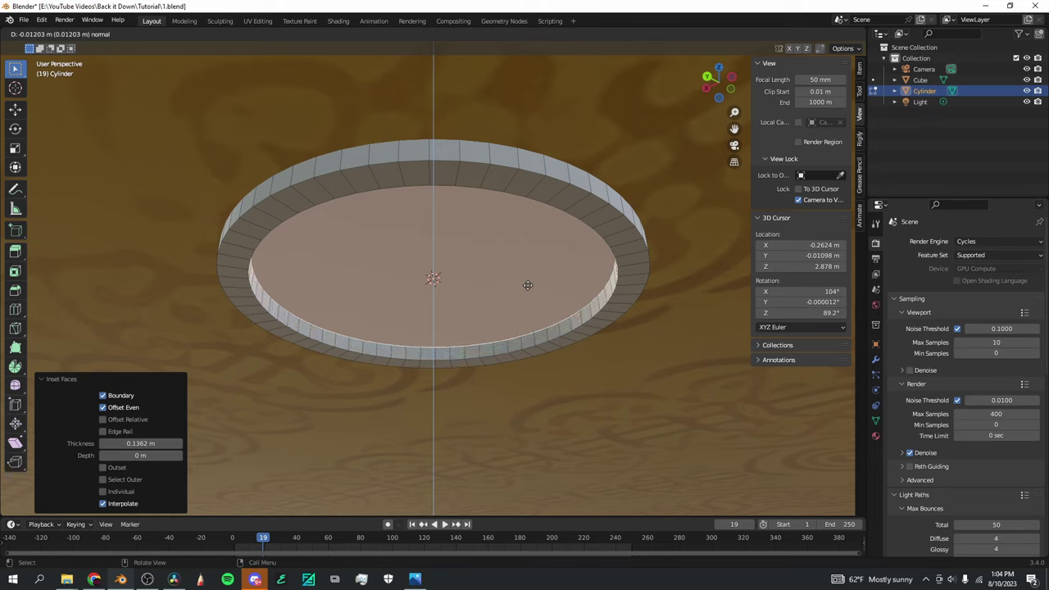
click(527, 290)
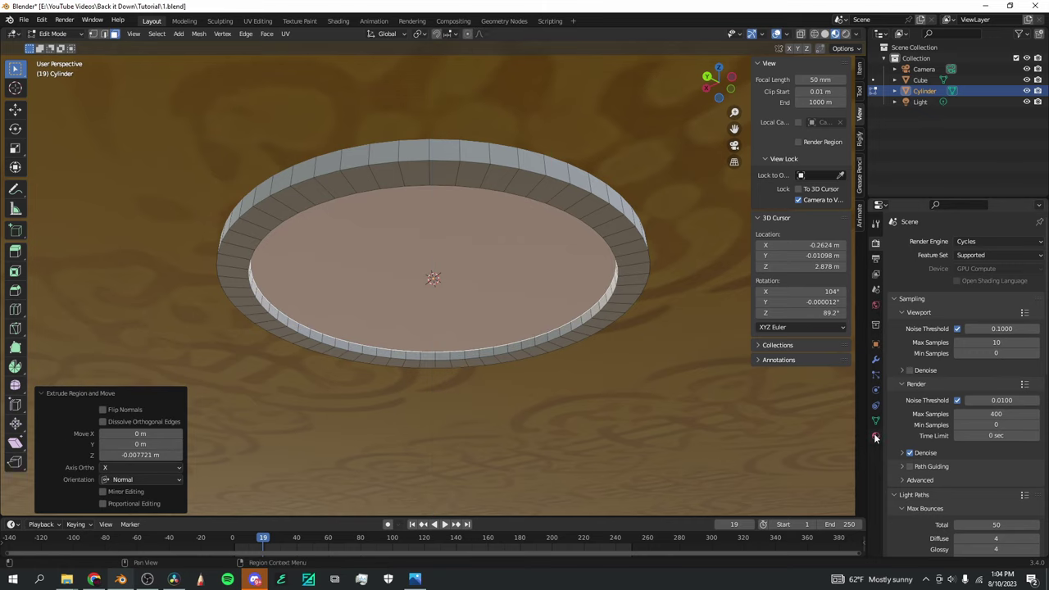
Add a material slot to the cylinder with a new material named Light Main
click(875, 437)
click(1039, 240)
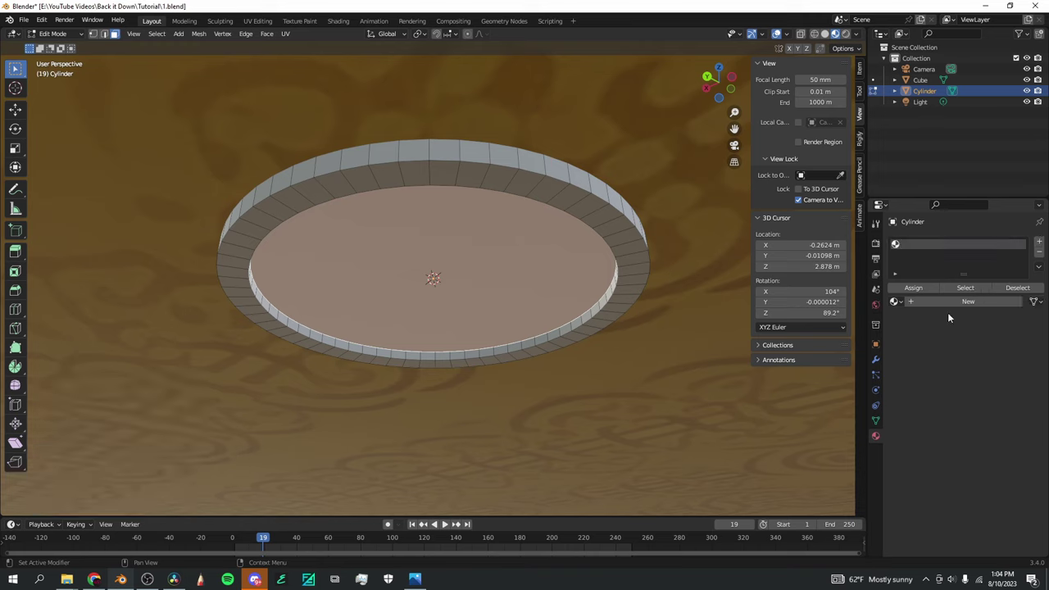
click(945, 301)
double_click(946, 300)
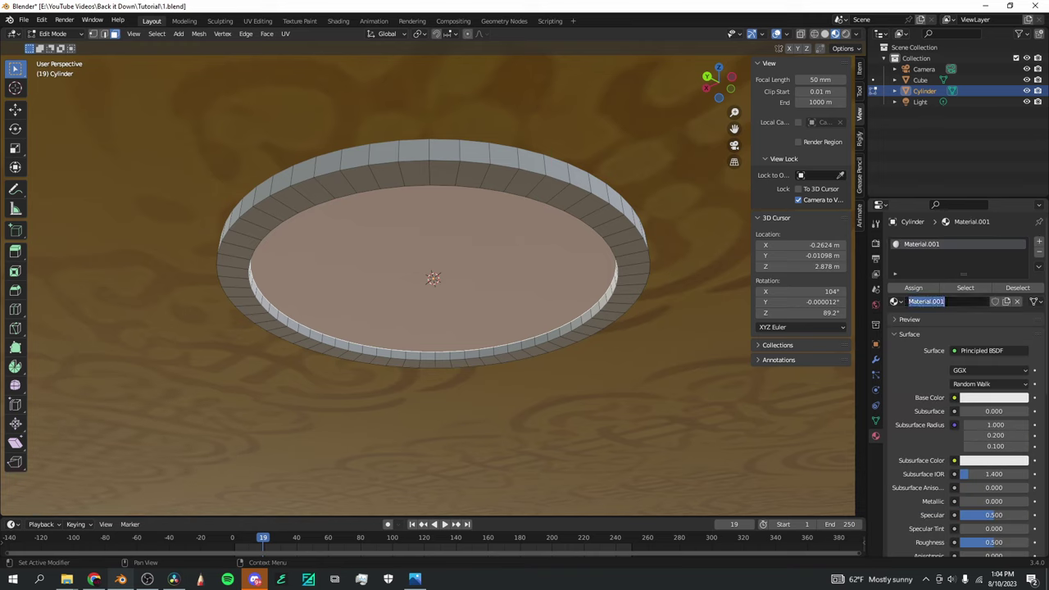
text(Light Main)
key(Return)
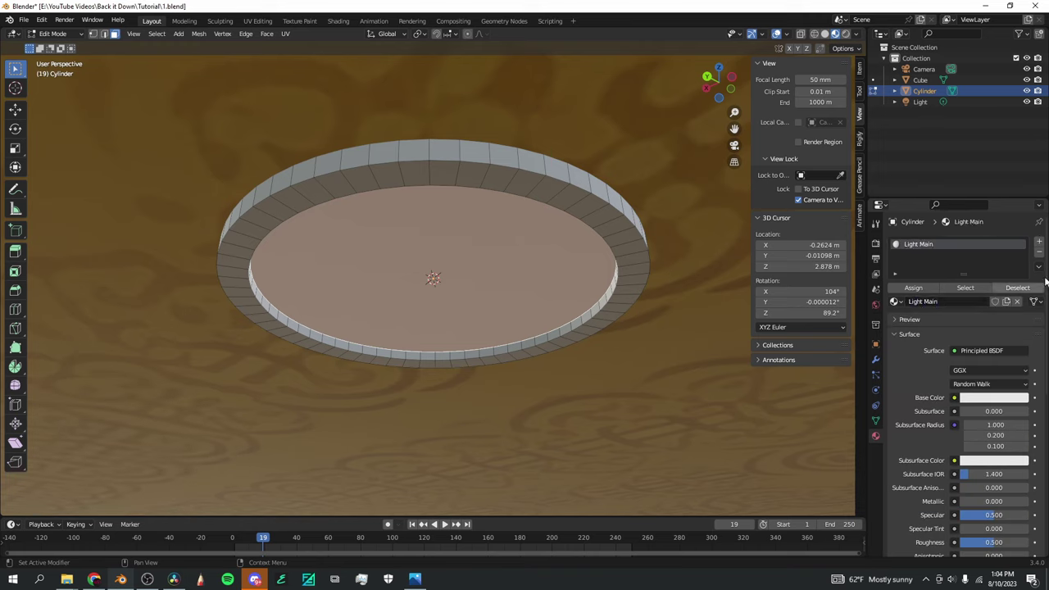
Add a second material slot to the cylinder with a new material named Light Glow
click(1039, 240)
click(942, 318)
double_click(921, 321)
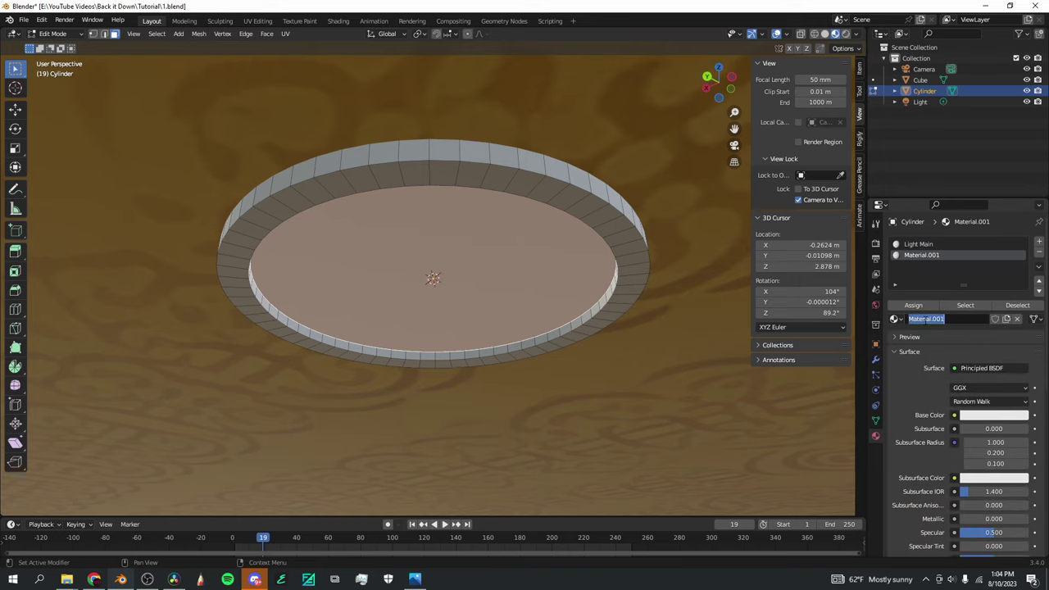
text(Light Glow)
key(Return)
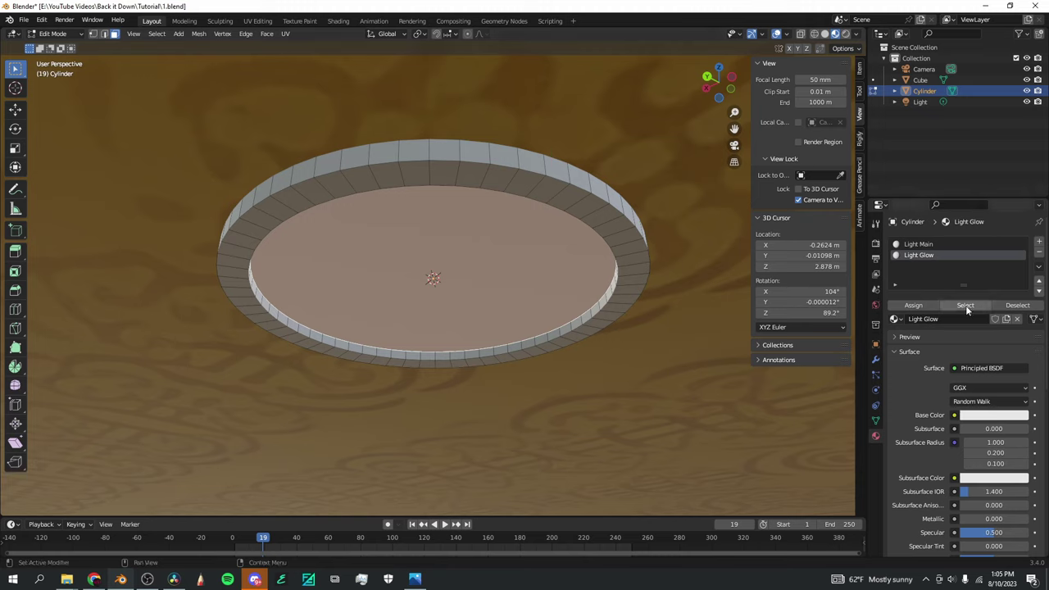
Assign Light Glow to the fixture's recessed face and make it an Emission shader with strength 10
click(914, 307)
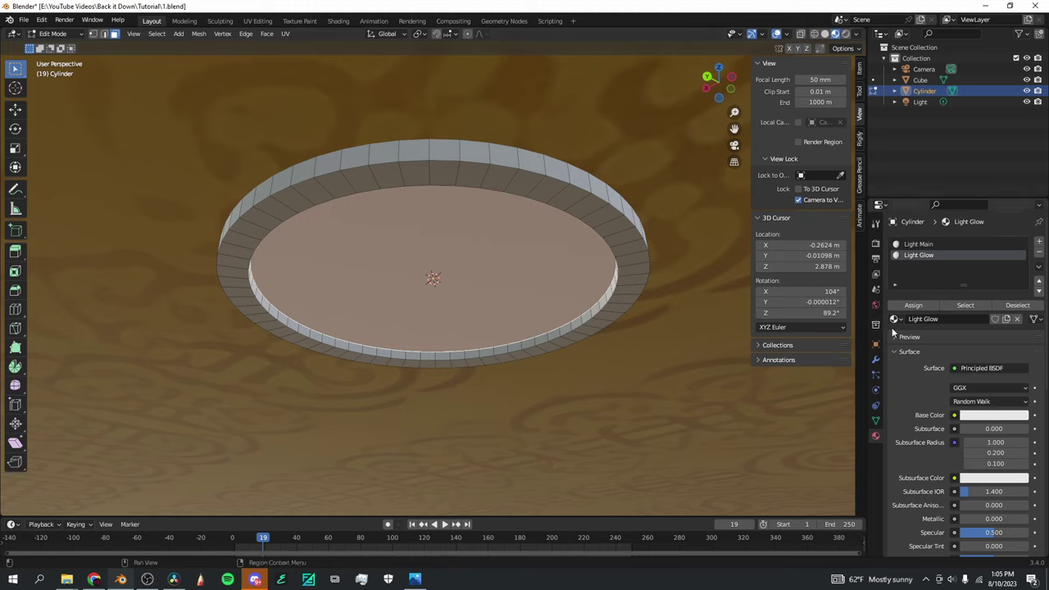
click(961, 369)
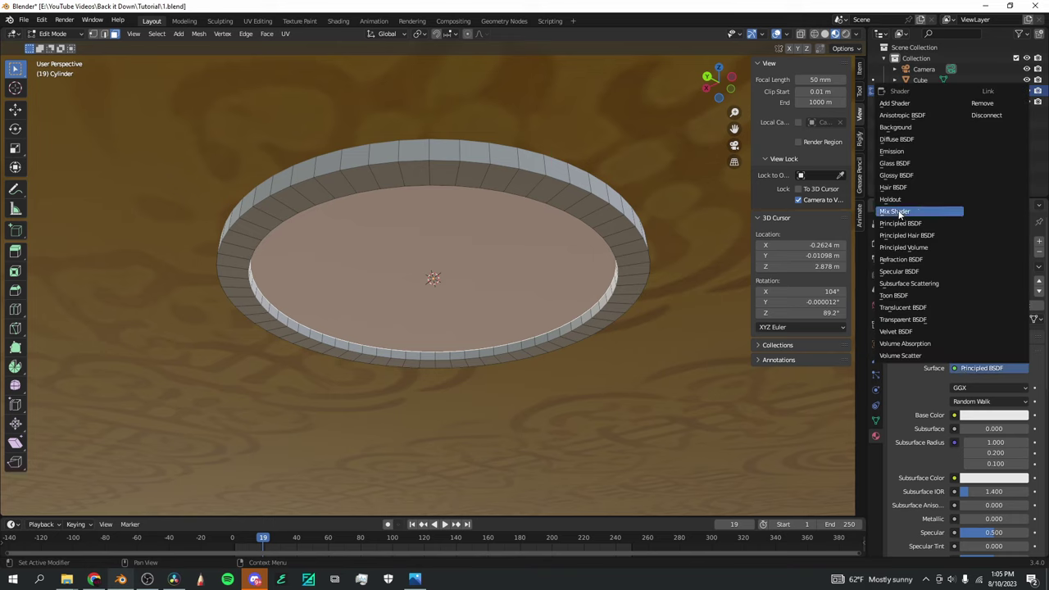
click(893, 151)
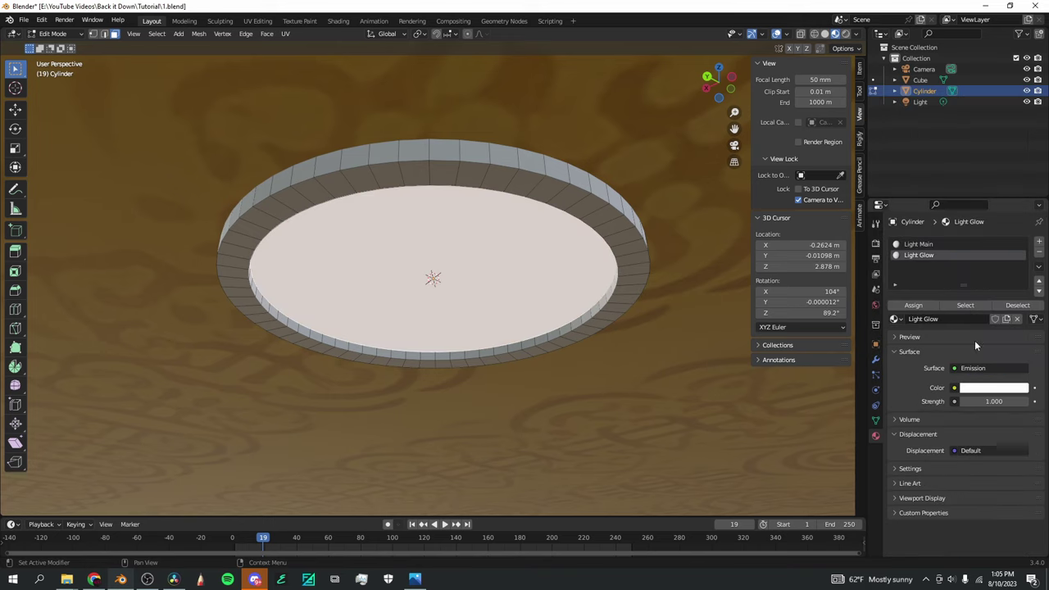
click(980, 402)
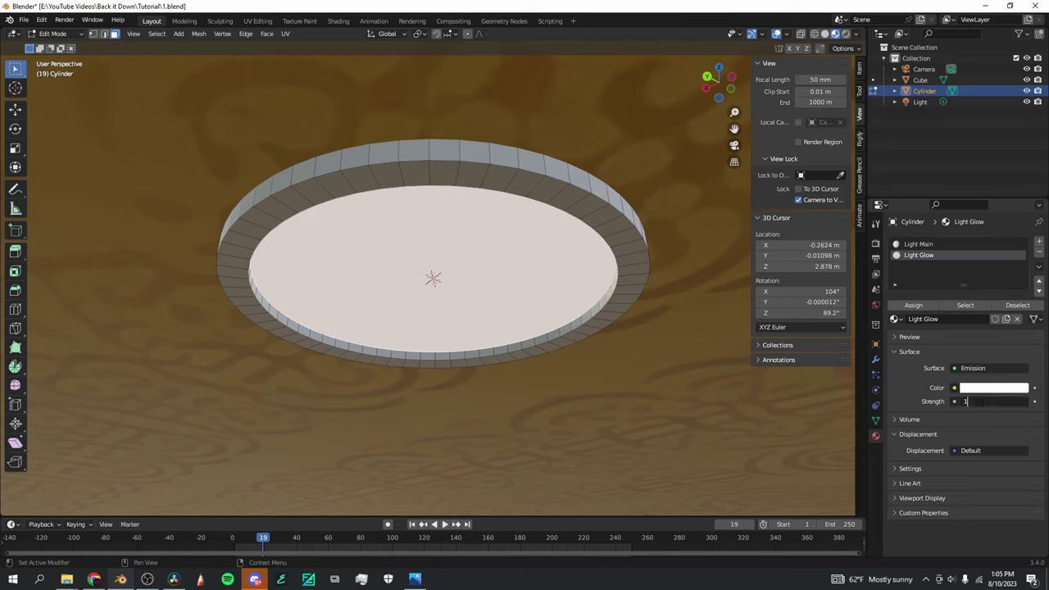
text(0)
key(Return)
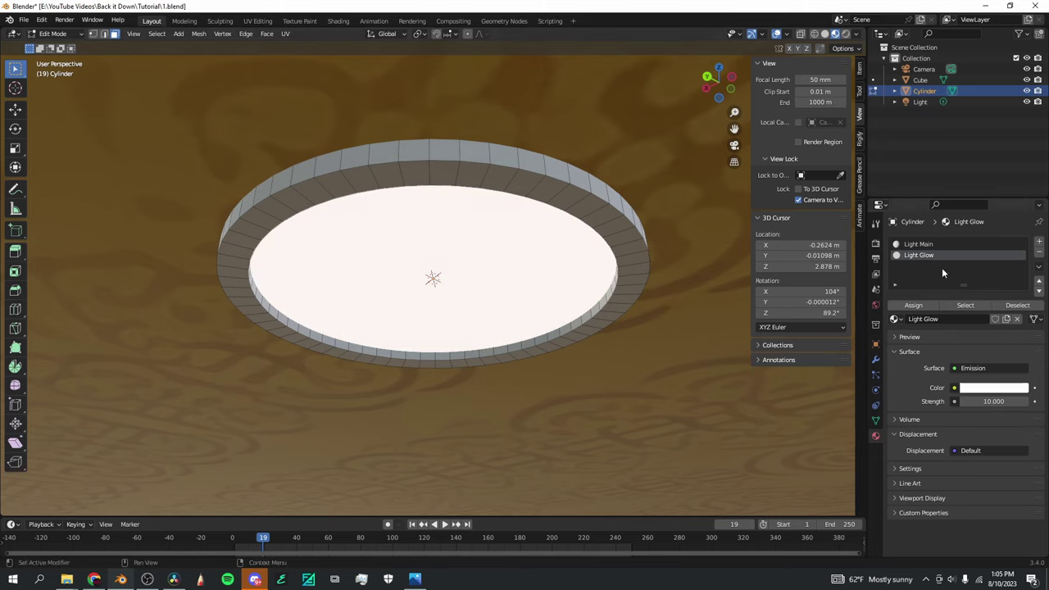
Set the Light Main material's base color to a golden yellow
click(919, 243)
click(987, 415)
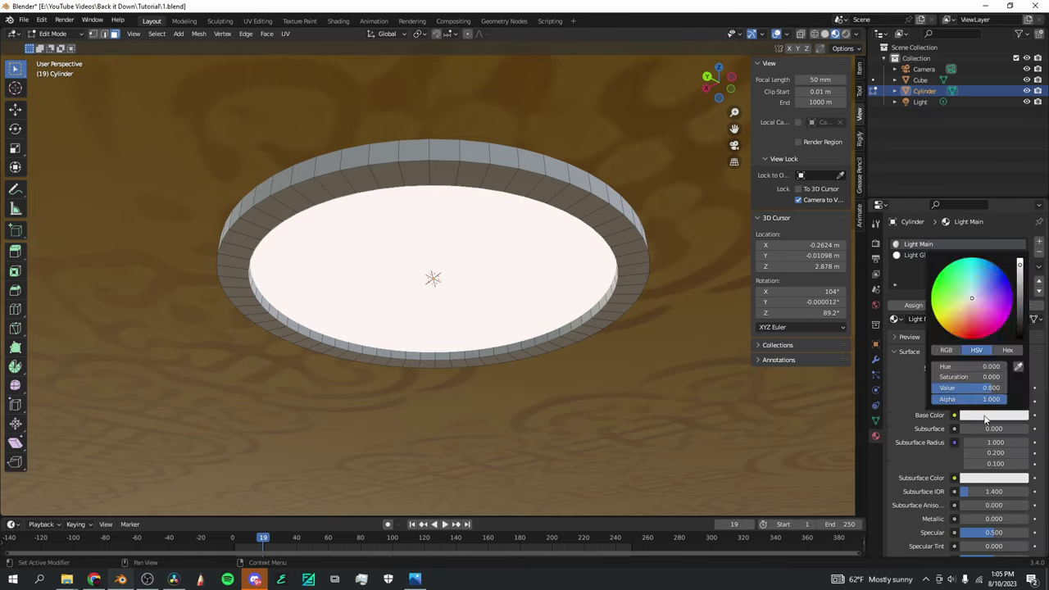
click(956, 319)
drag(956, 318, 943, 326)
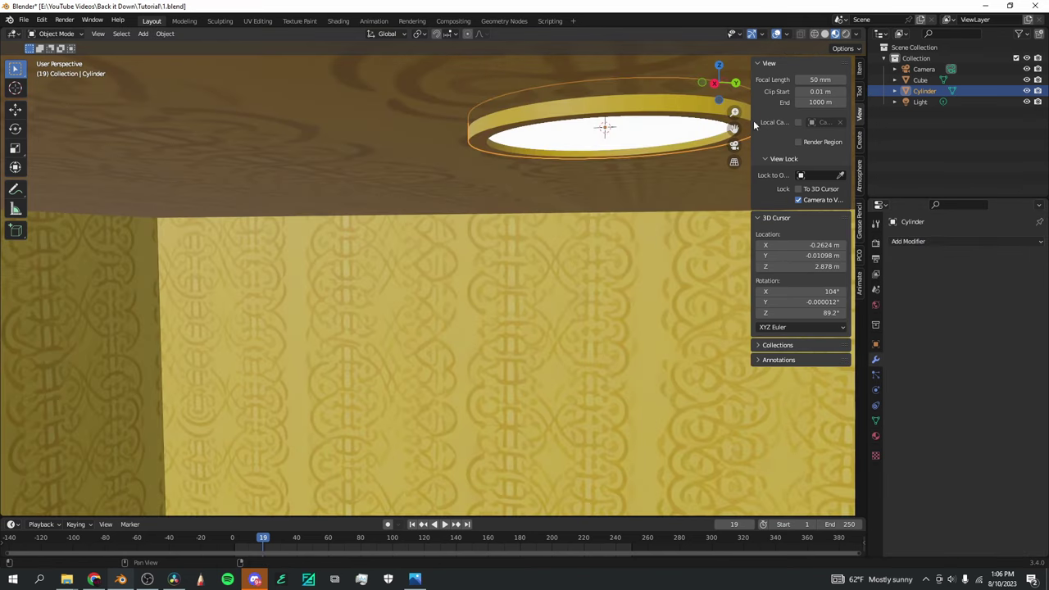
Look through the camera and walk it into the room to frame the ceiling light in front of the end wall
key(KP_0)
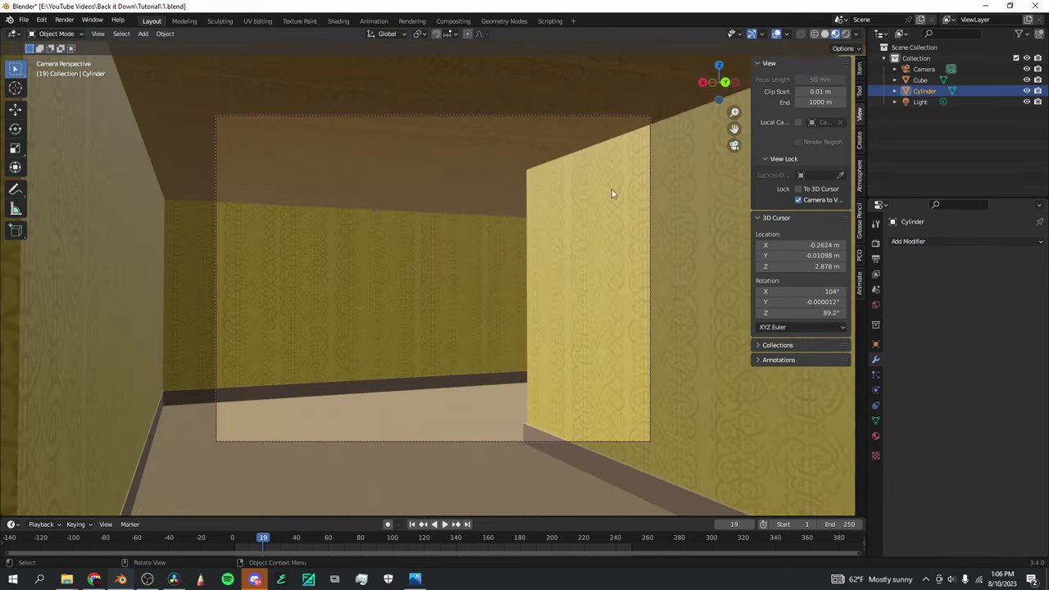
key(shift+grave)
key(w)
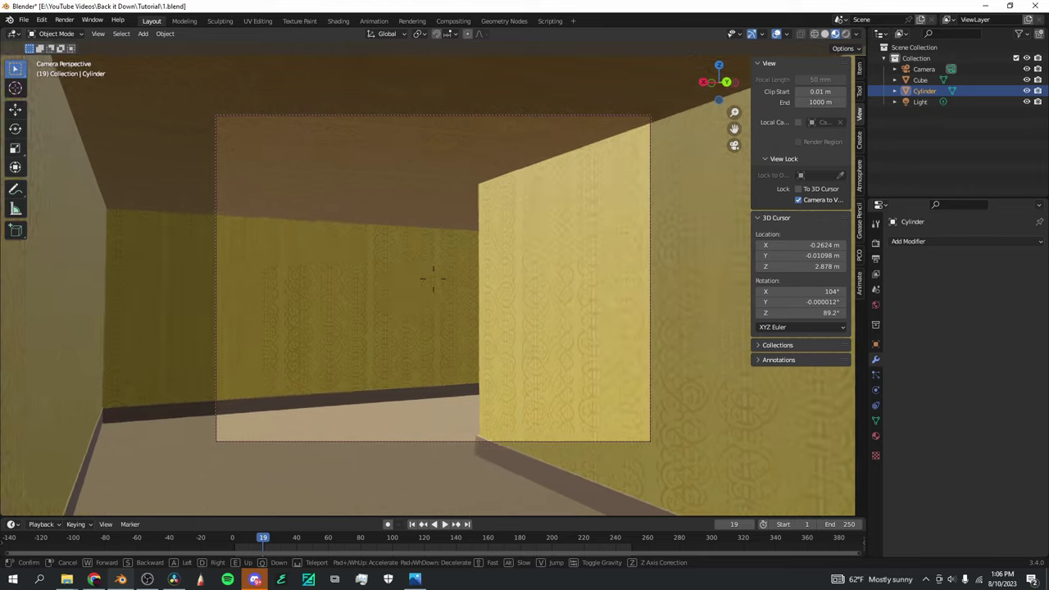
key(w)
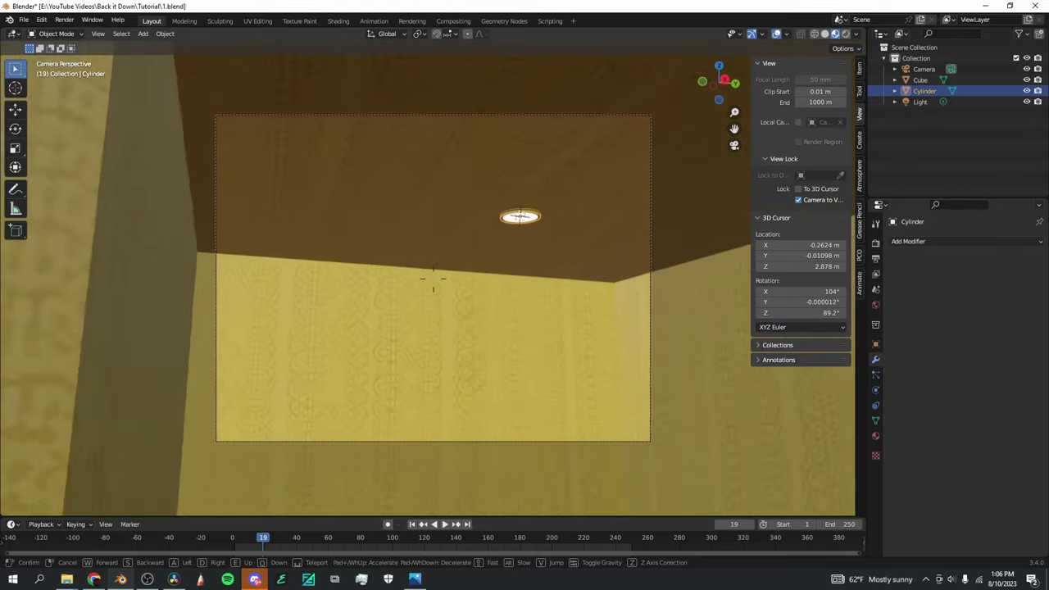
key(s)
click(816, 163)
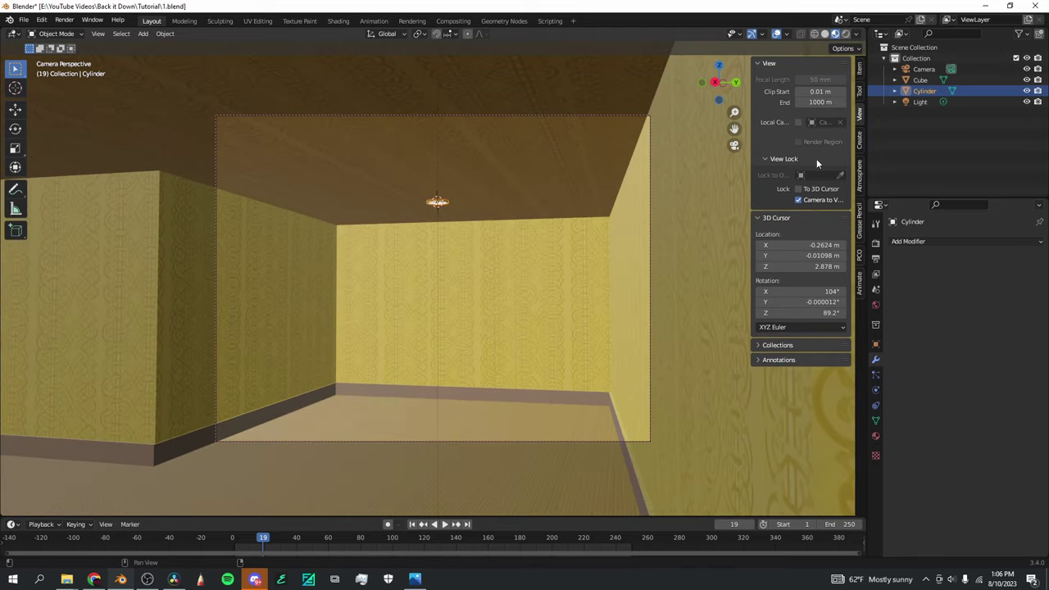
Preview the room in rendered shading and raise the Light Glow emission strength to 20
click(844, 33)
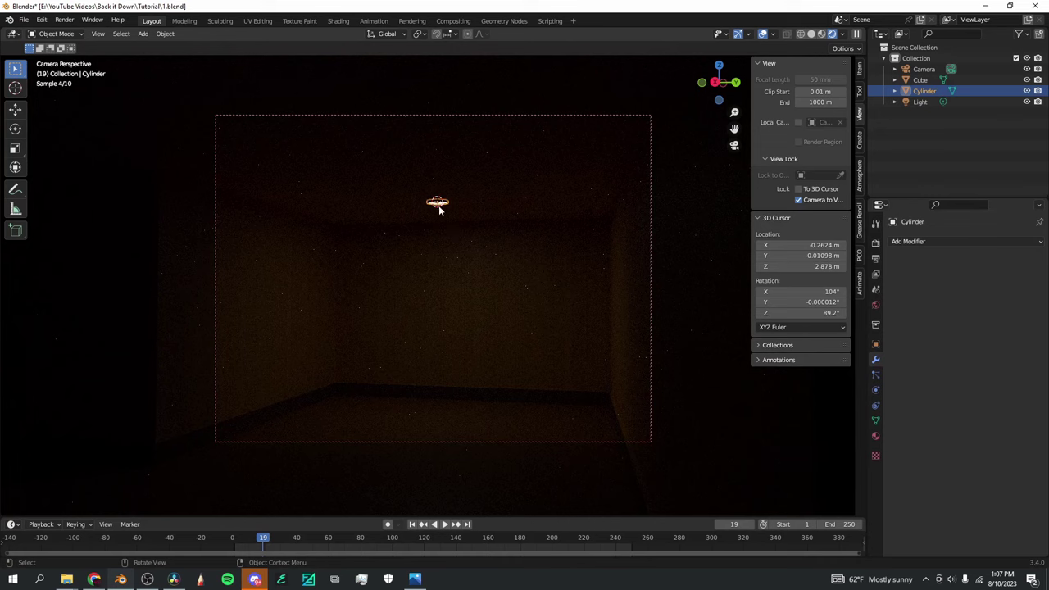
click(875, 436)
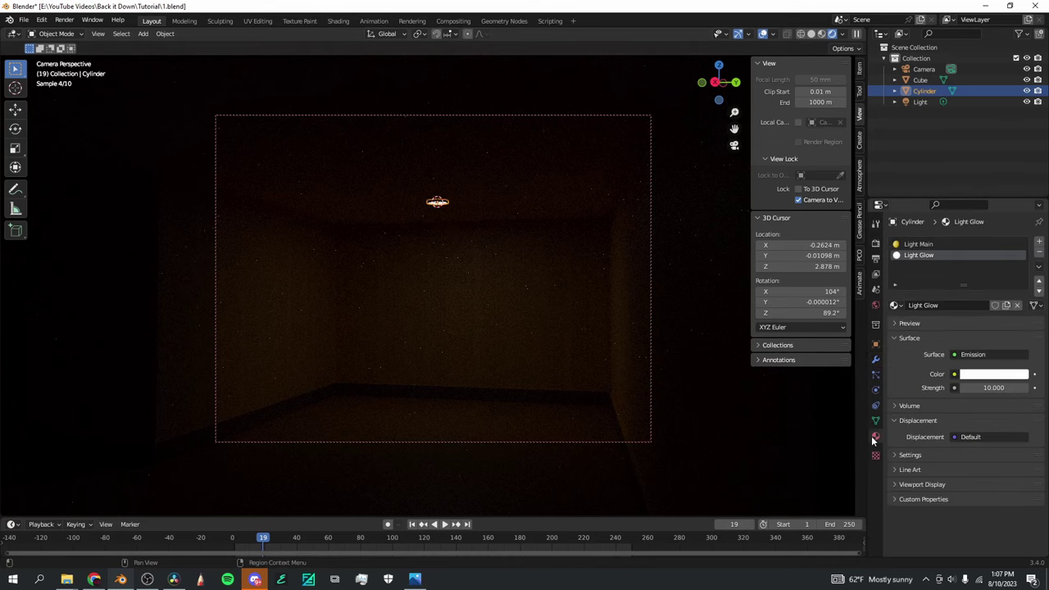
double_click(988, 387)
text(20)
key(Return)
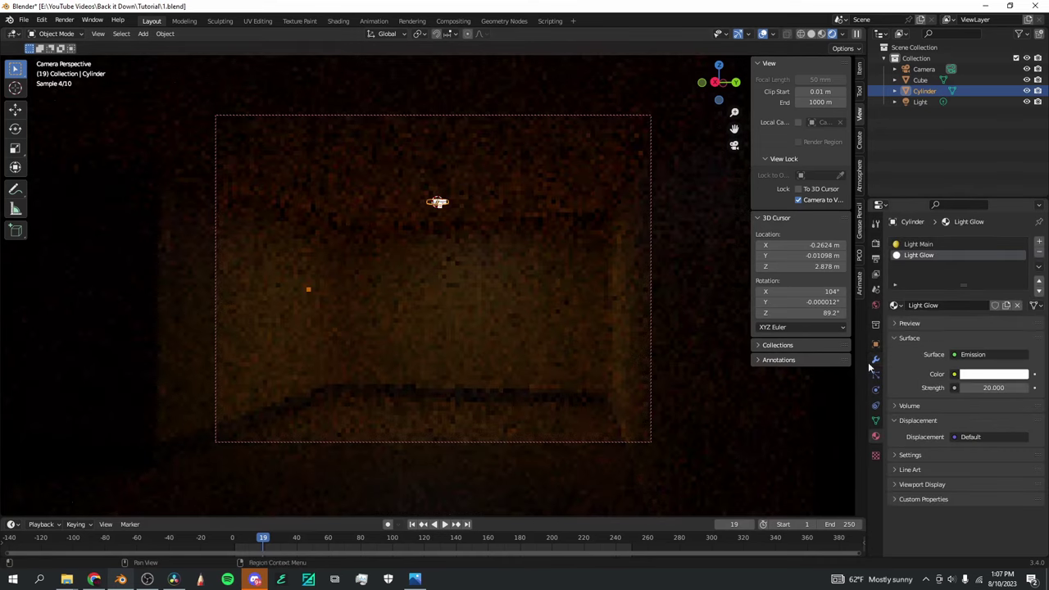
Return to material preview outside the camera and duplicate the ceiling light, moving the copy about 2.51 m in X and 0.47 m in Y
click(823, 36)
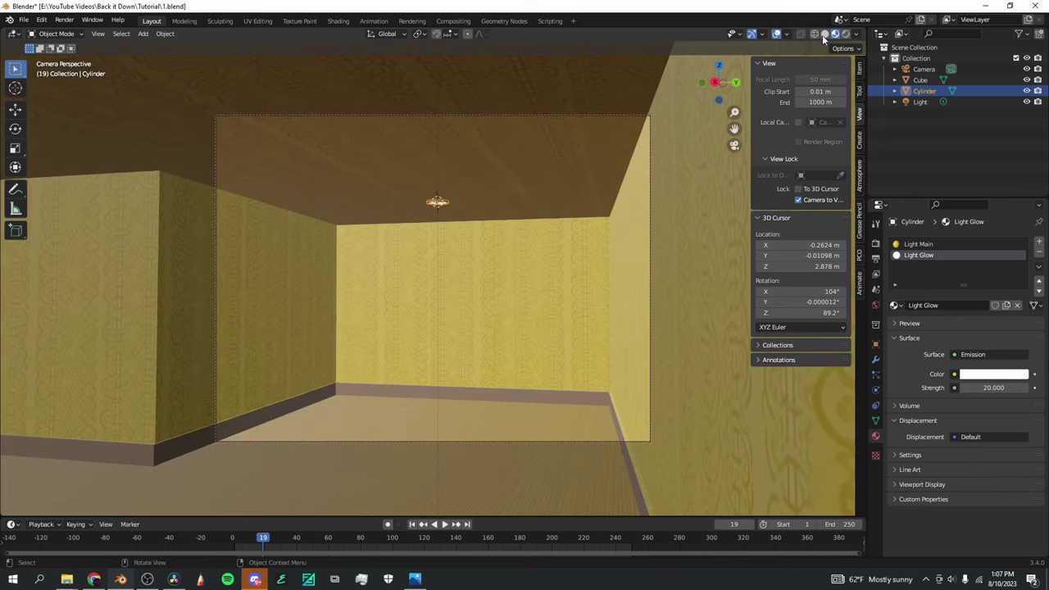
click(734, 145)
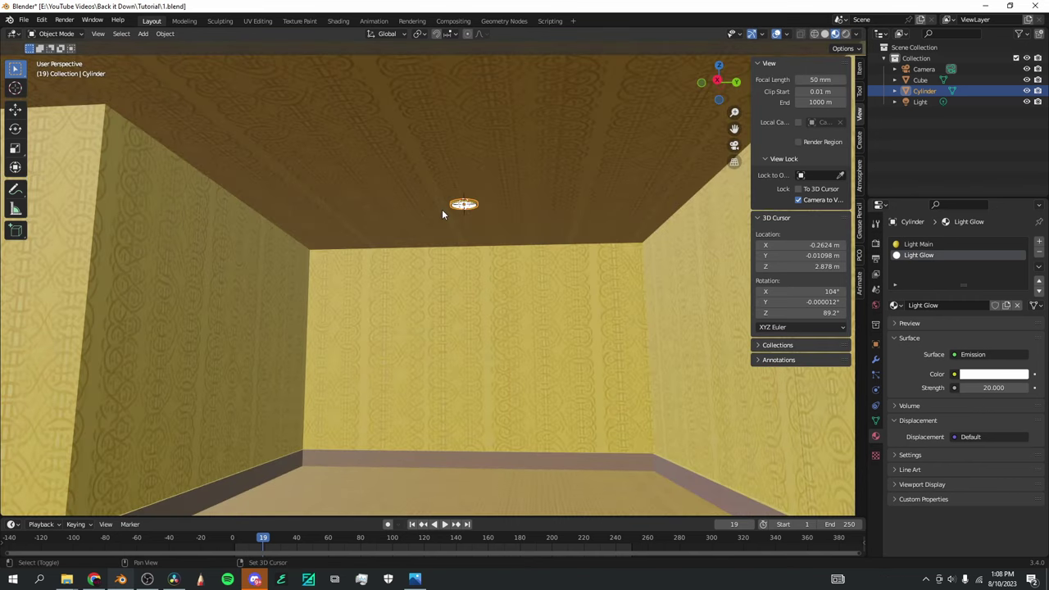
key(shift+d)
right_click(442, 209)
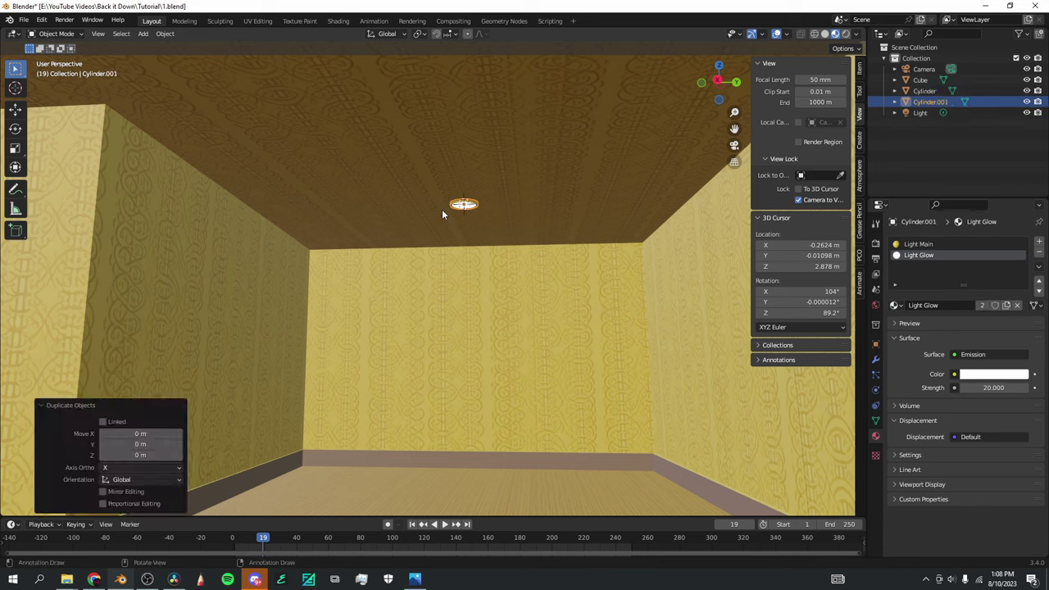
key(g)
key(shift+z)
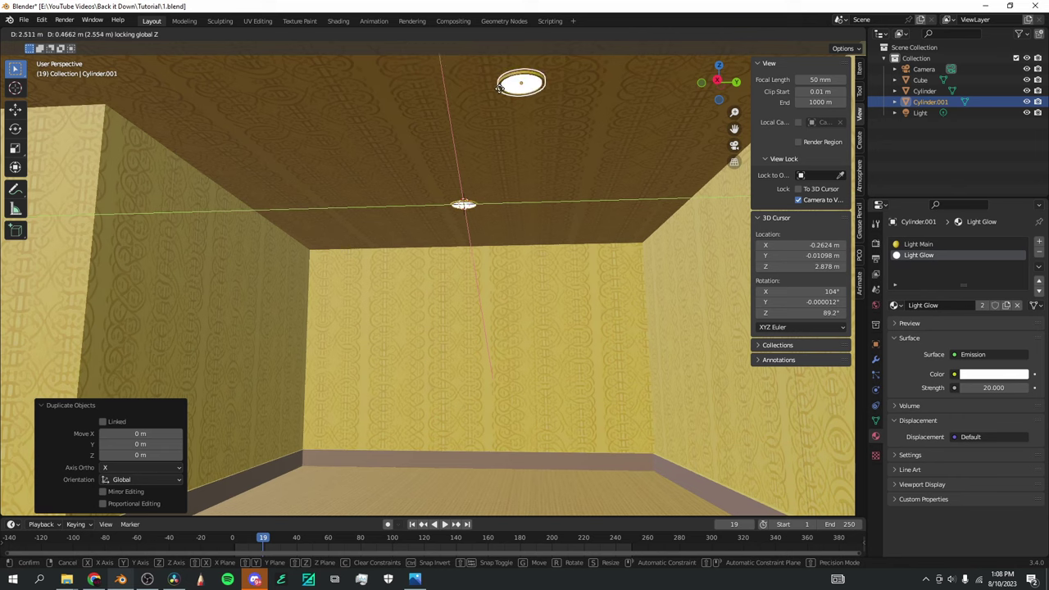
click(500, 88)
Move the duplicated light along the ceiling about 1.42 m in X and -0.31 m in Y, keeping its height locked
drag(719, 87, 706, 100)
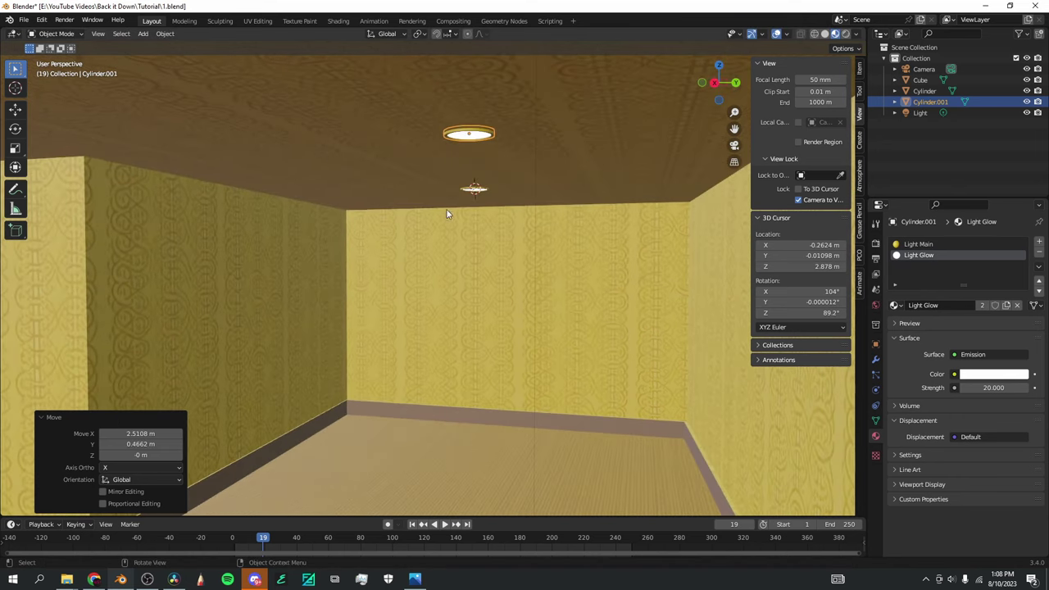
key(g)
key(shift+z)
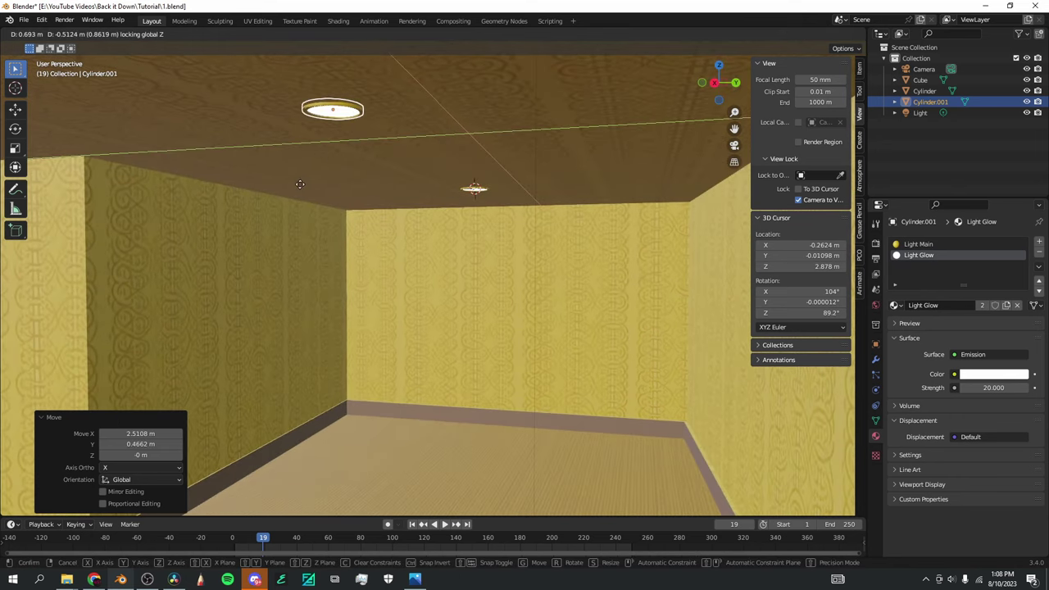
click(276, 134)
Duplicate the light into the adjoining corridor, about -7.3 m along Y with its height locked
drag(714, 82, 475, 289)
scroll(461, 325, down, 4)
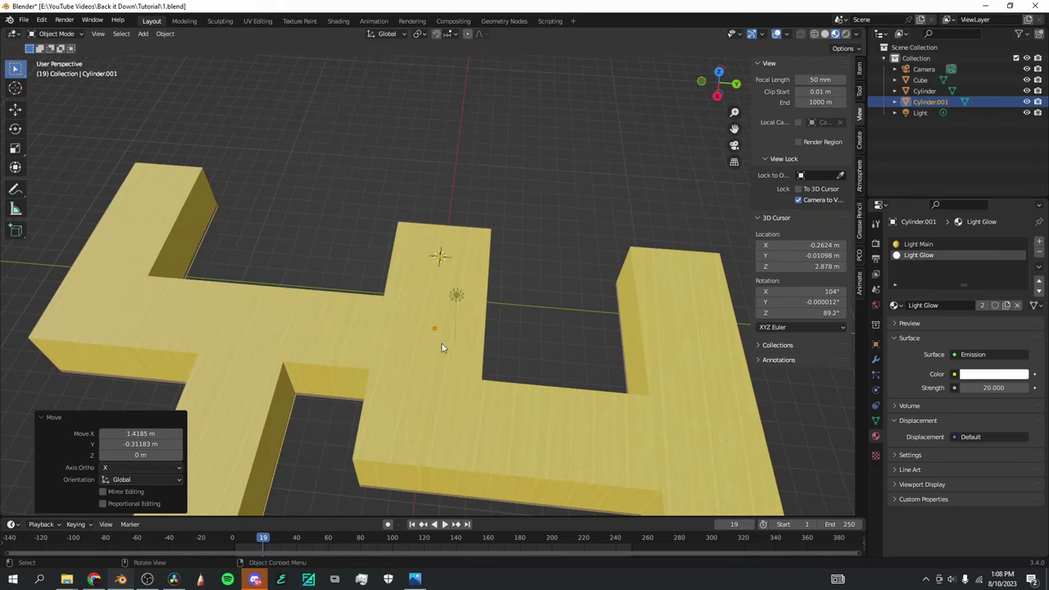
scroll(429, 332, up, 3)
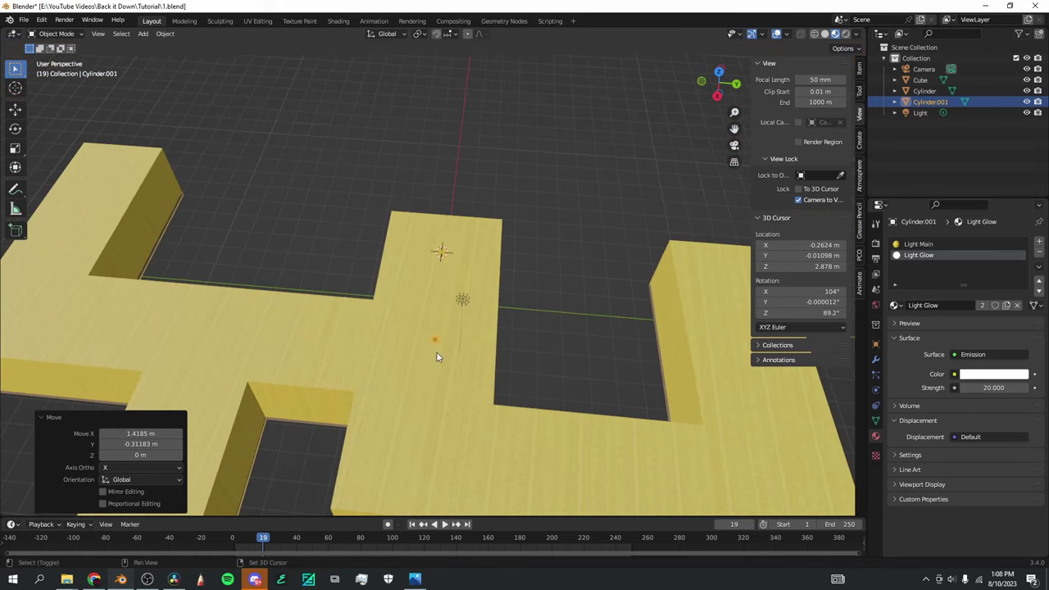
key(shift+d)
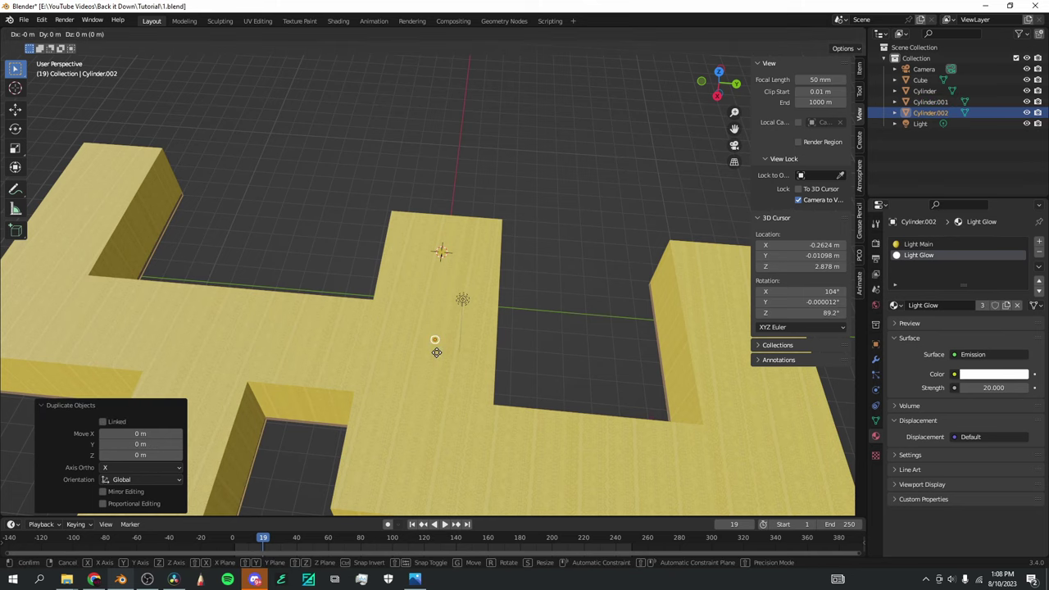
key(z)
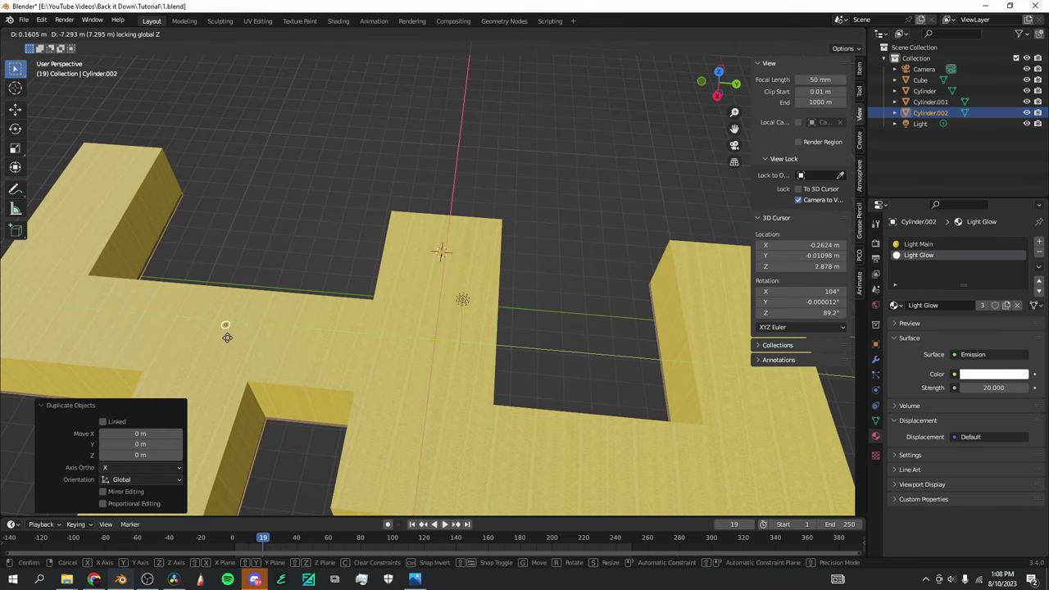
click(227, 336)
Duplicate the corridor light about -7.66 m further along Y and copy it again through the remaining corridors, keeping the height locked
scroll(227, 337, down, 1)
key(shift+d)
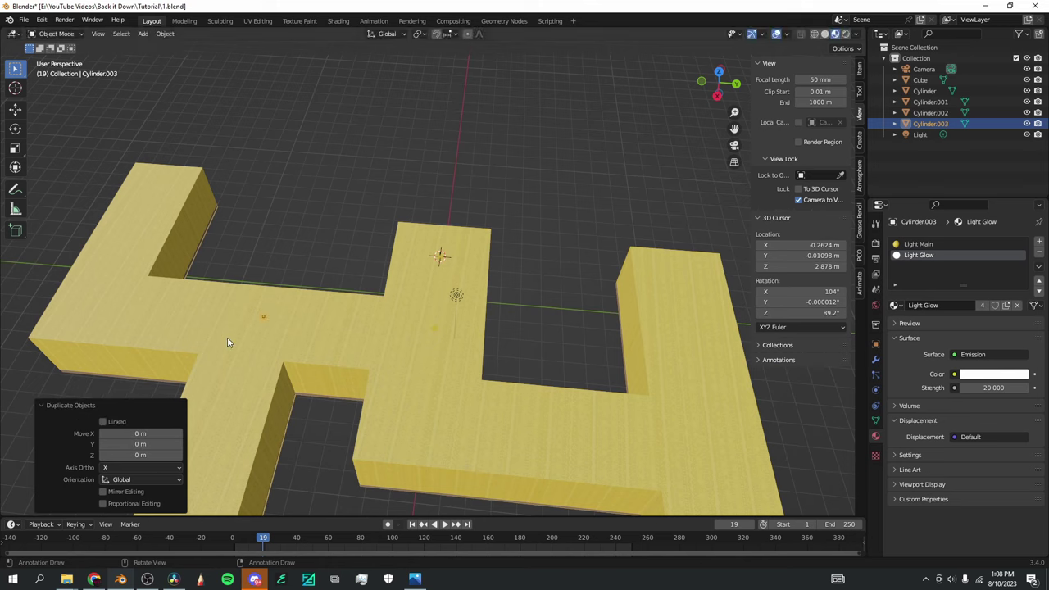
key(z)
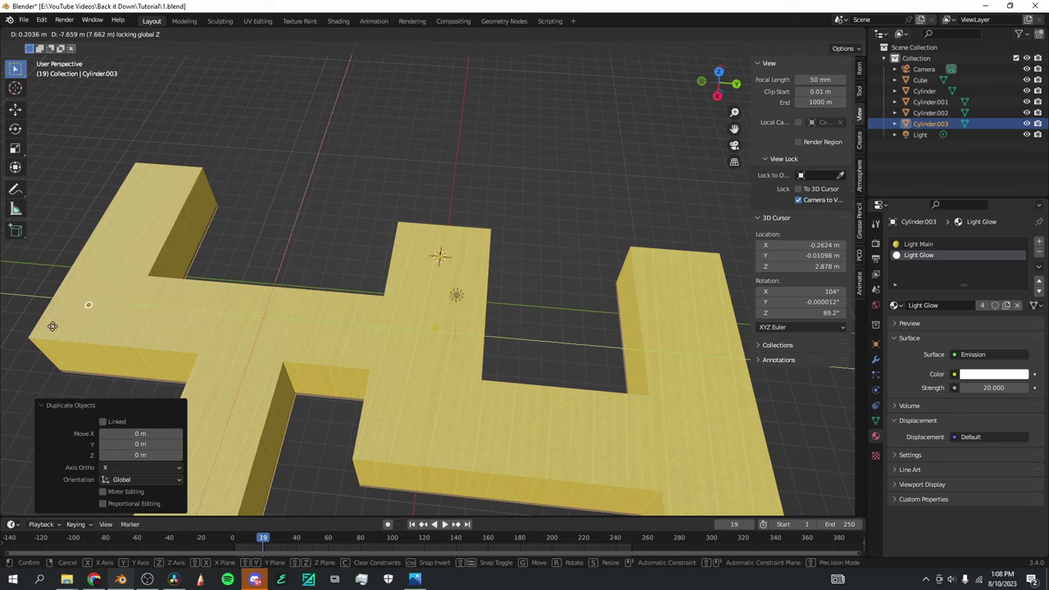
click(53, 330)
key(shift+d)
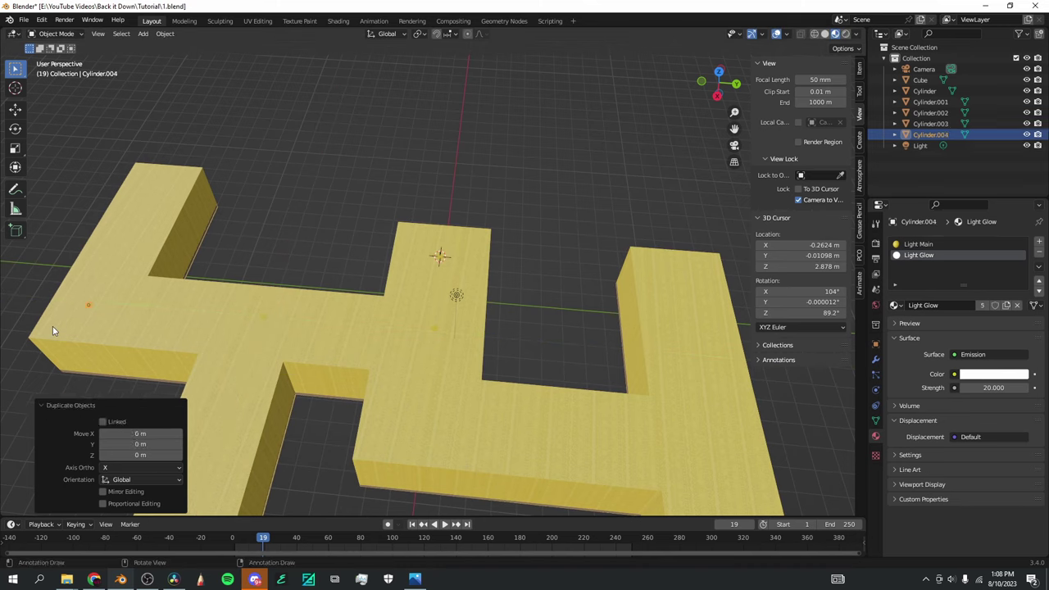
key(z)
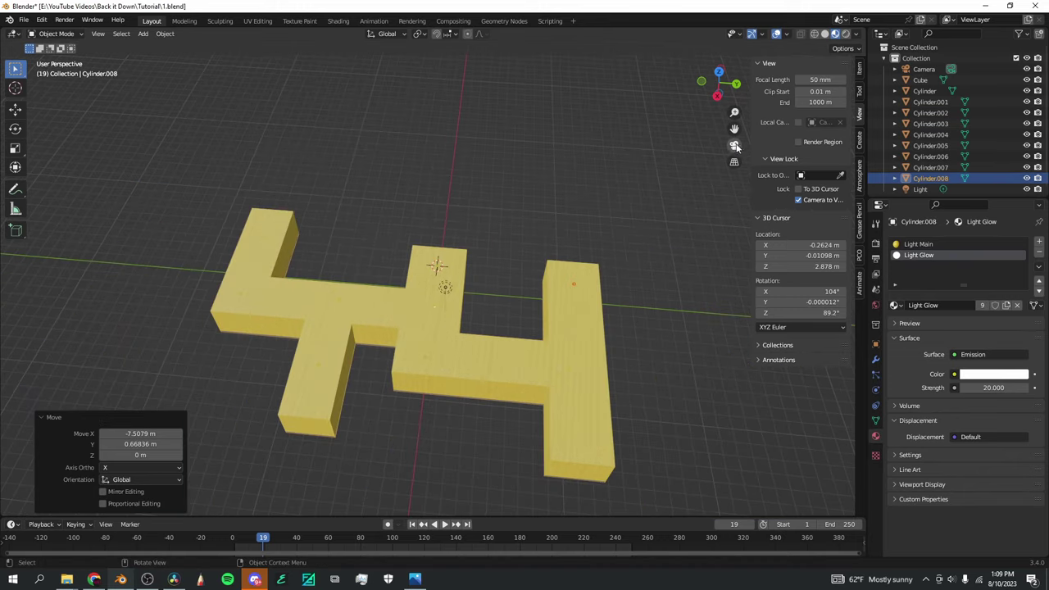
Switch to the camera in rendered shading and walk it to a view down the lit corridor
click(734, 145)
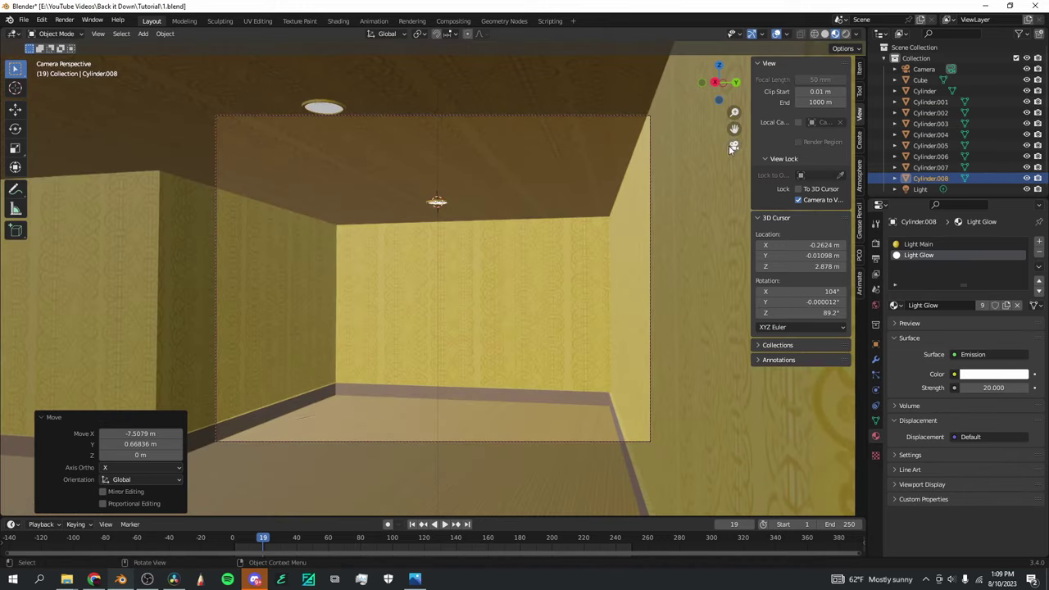
click(847, 34)
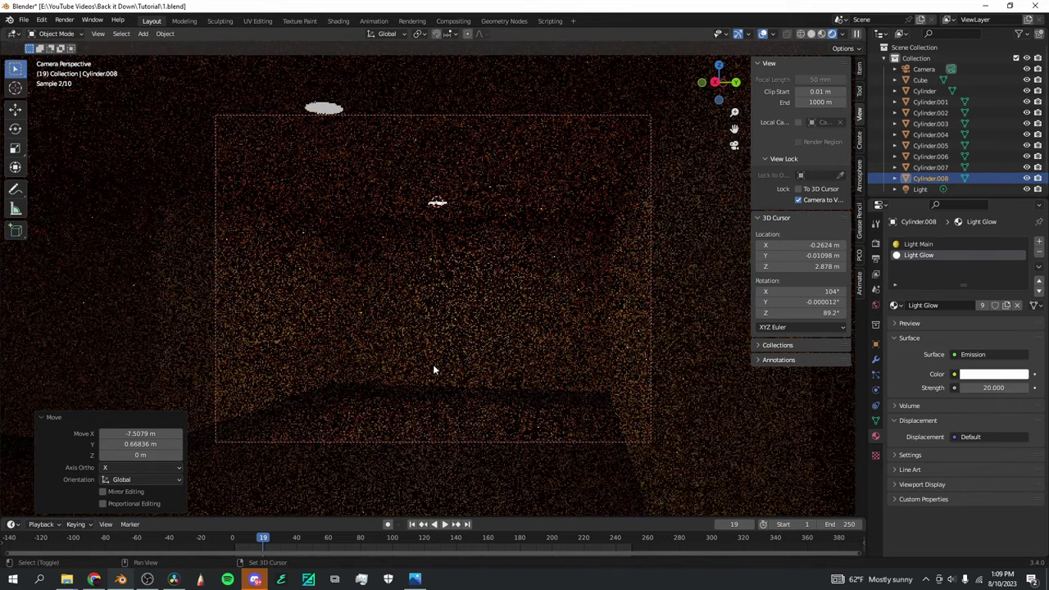
key(shift+grave)
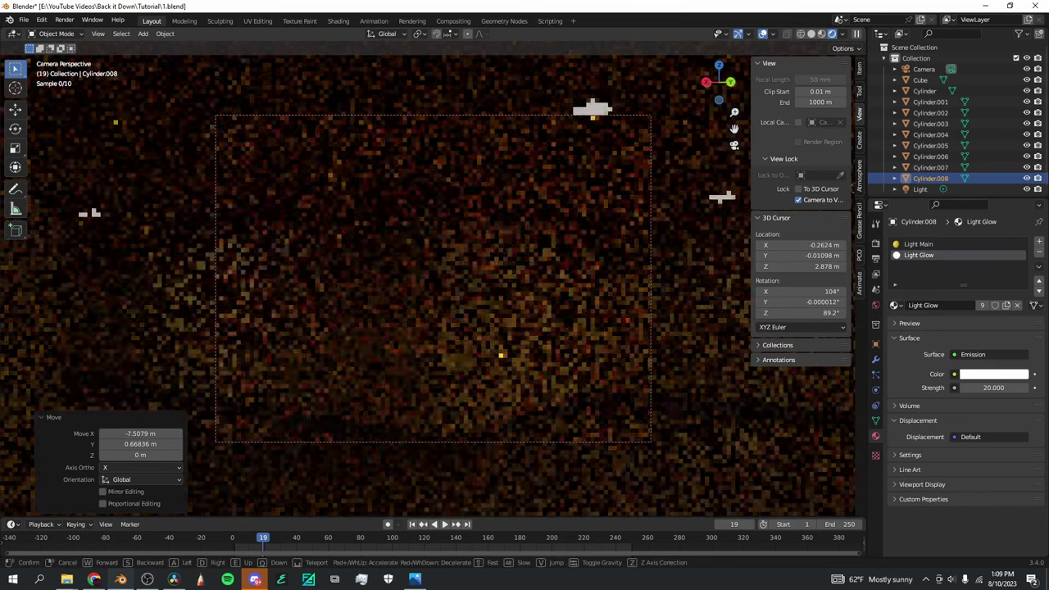
click(430, 368)
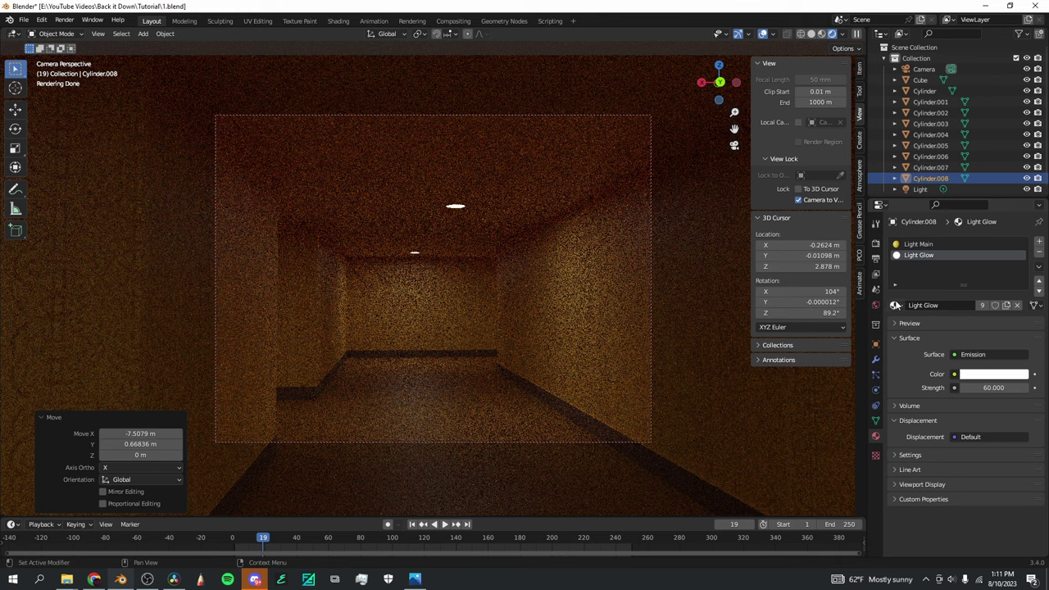
Set the color depth of the PNG render output to 16
click(874, 258)
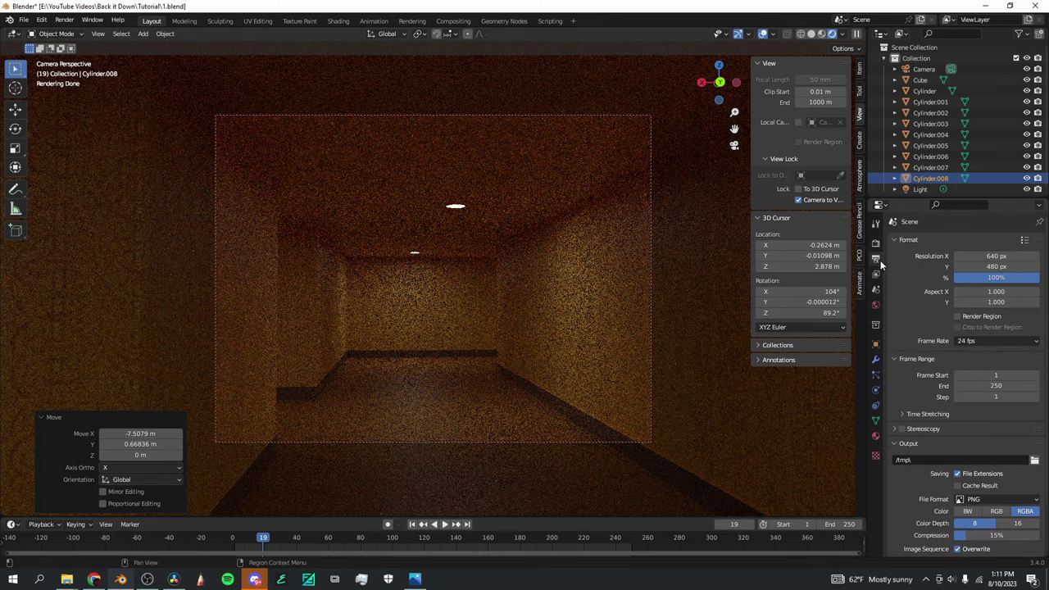
scroll(925, 328, down, 2)
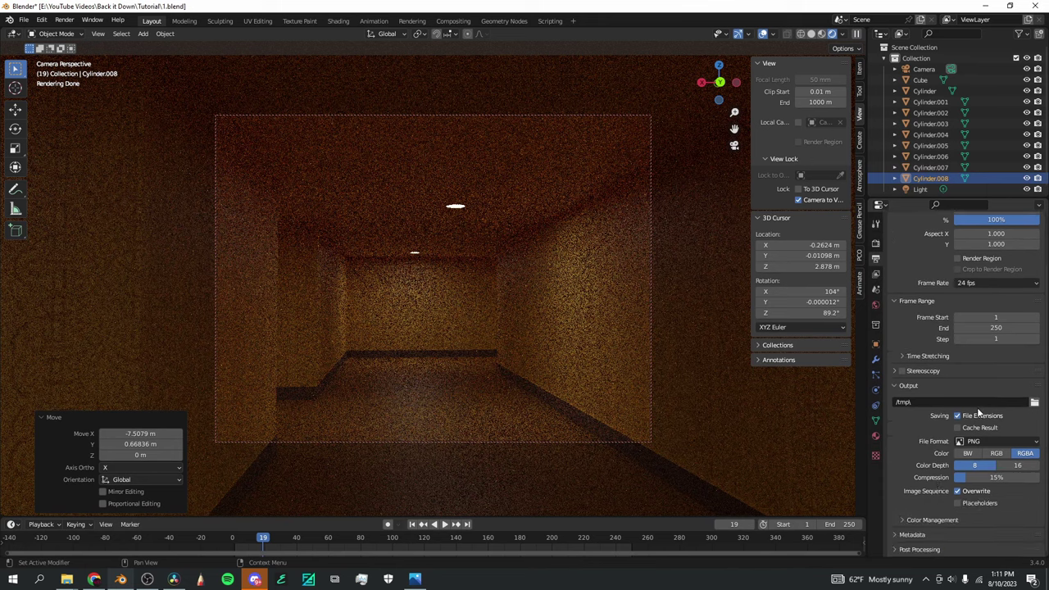
click(1016, 466)
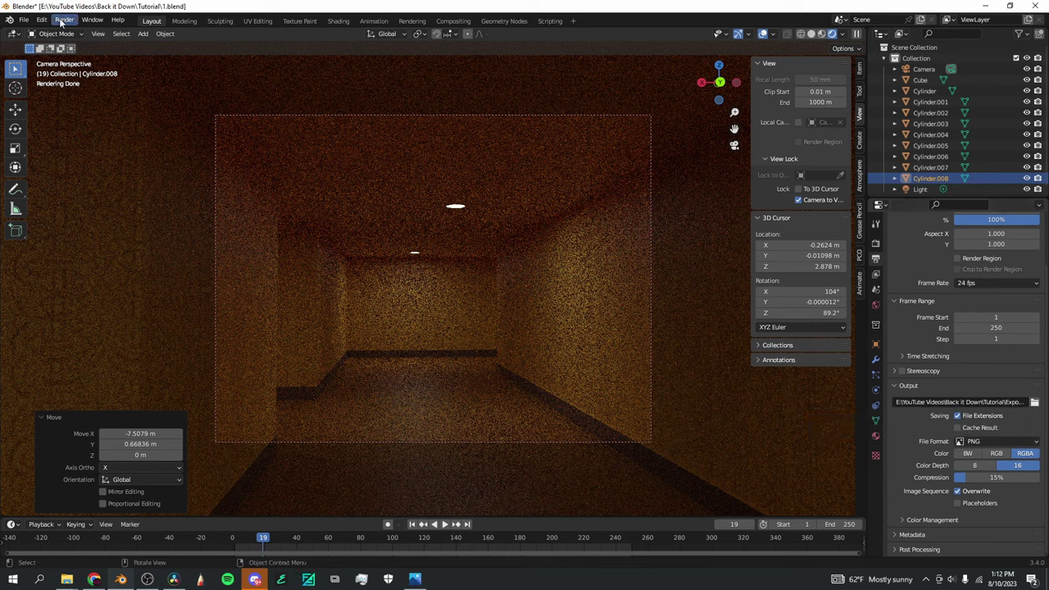
Render a still image from the camera, examine the lit corridor at several zoom levels, and close the render result
click(62, 22)
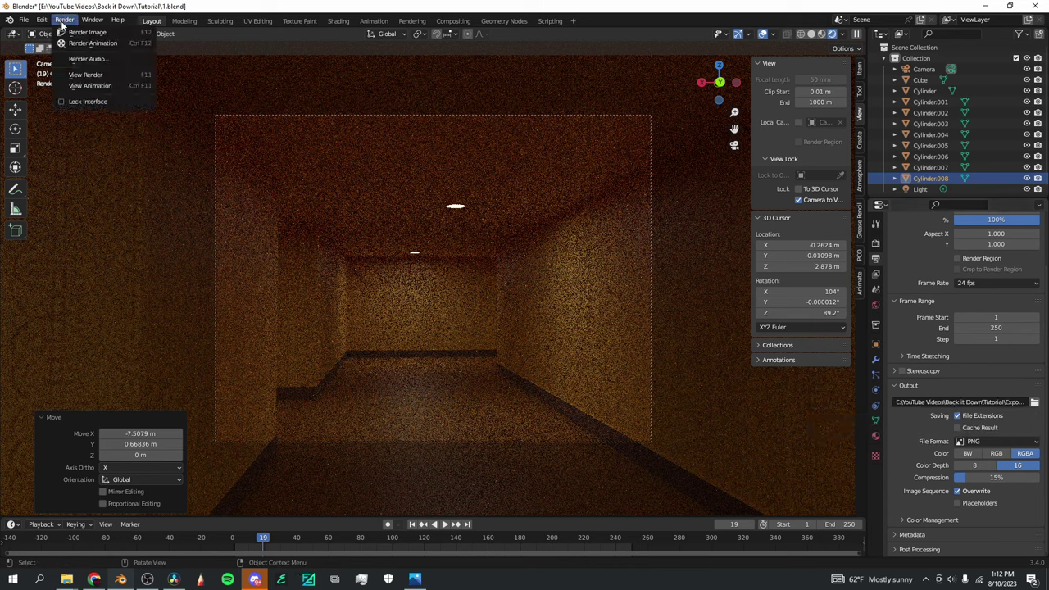
click(87, 32)
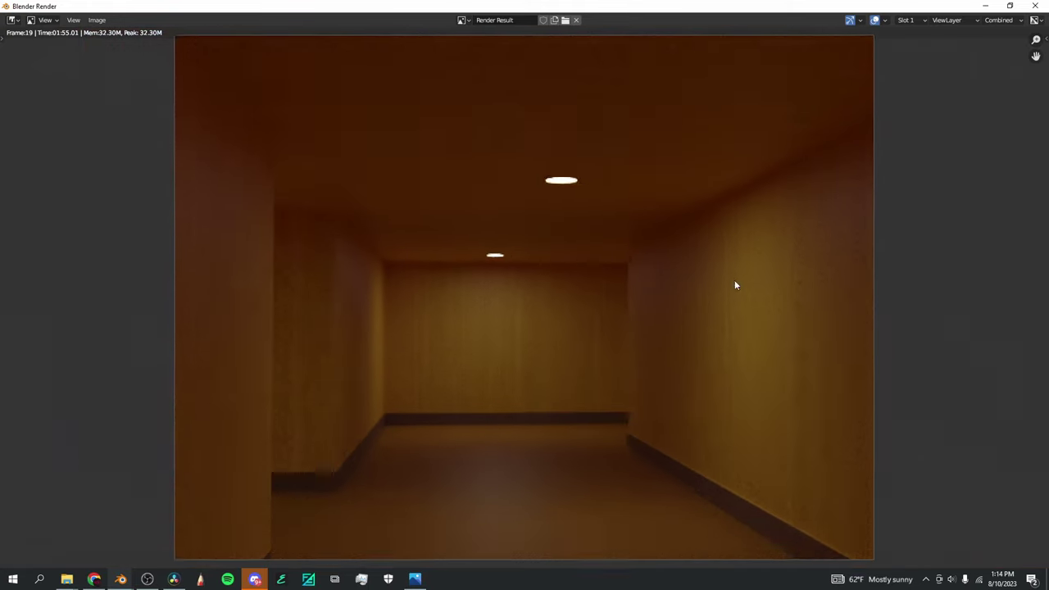
scroll(676, 312, up, 1)
scroll(676, 311, down, 2)
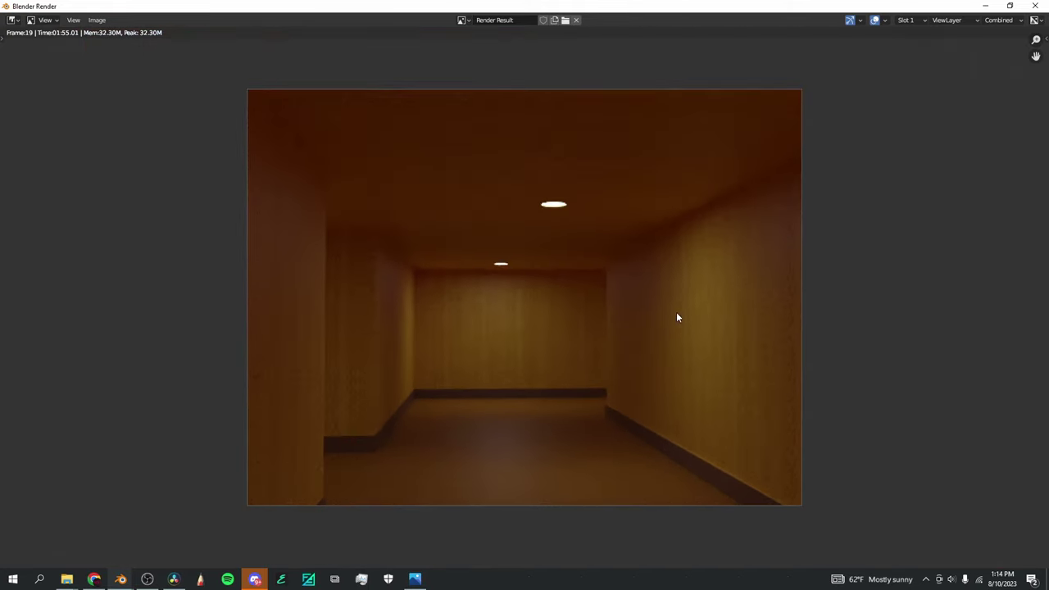
scroll(676, 312, up, 1)
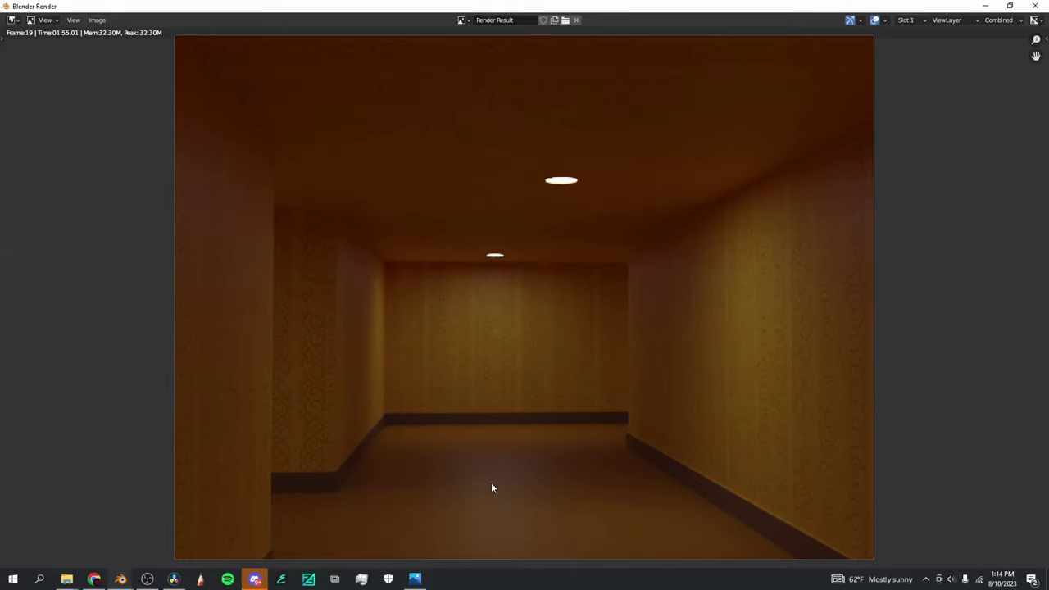
scroll(491, 488, down, 1)
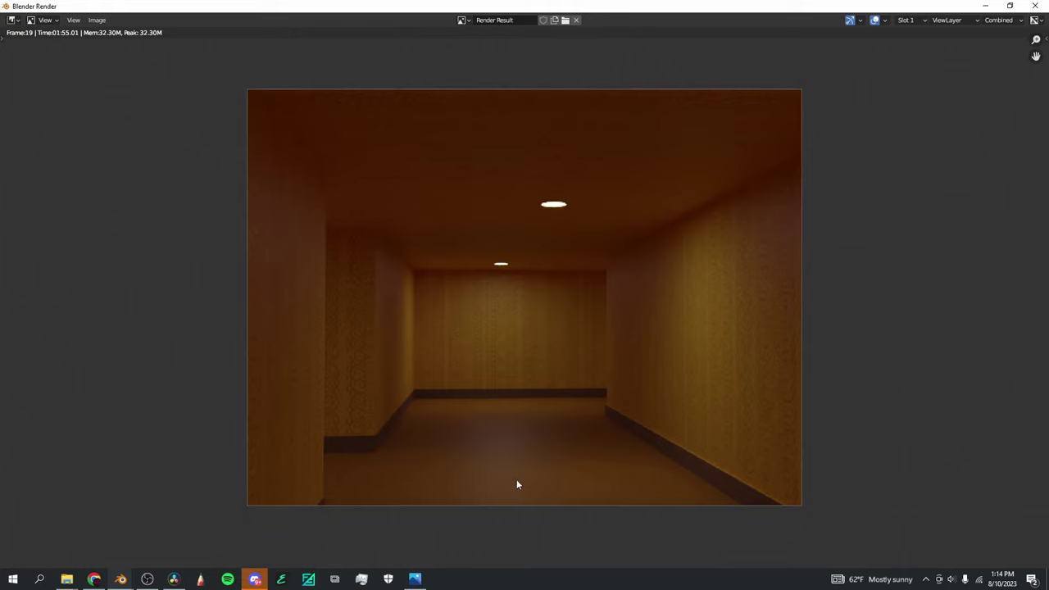
scroll(516, 484, up, 1)
scroll(533, 484, down, 2)
scroll(529, 492, up, 1)
scroll(492, 482, down, 2)
scroll(543, 475, up, 3)
scroll(524, 475, down, 2)
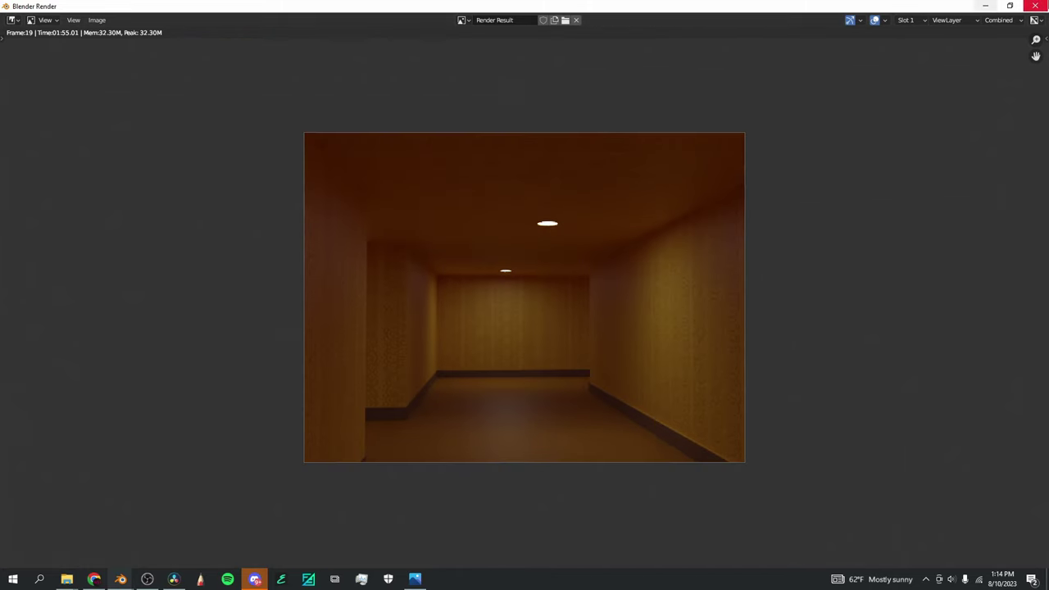
click(1034, 6)
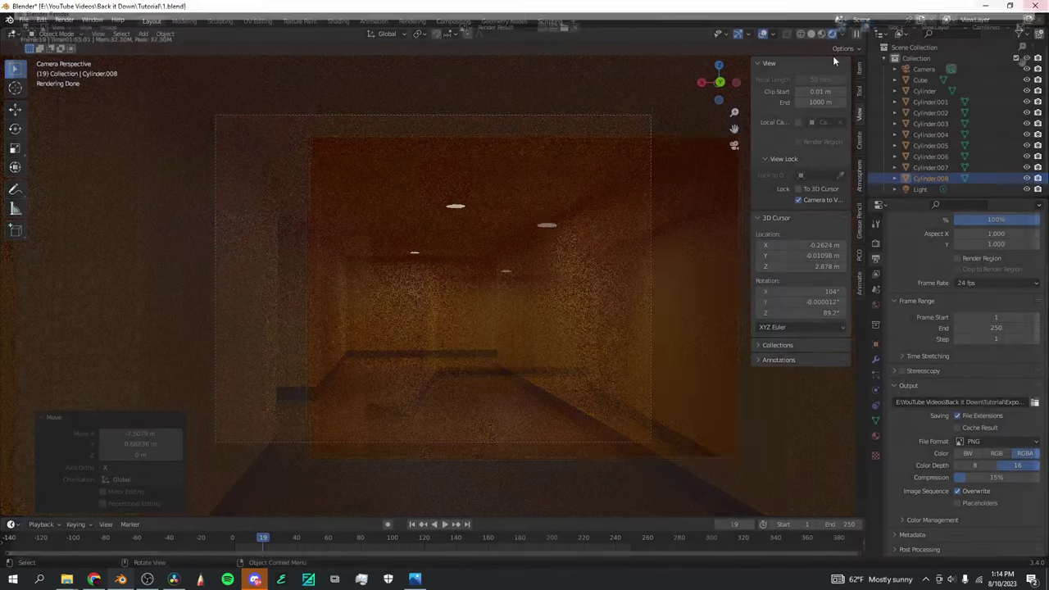
Set the Carpet material of the corridor mesh to Specular 0.185 and Roughness 0.760
click(425, 467)
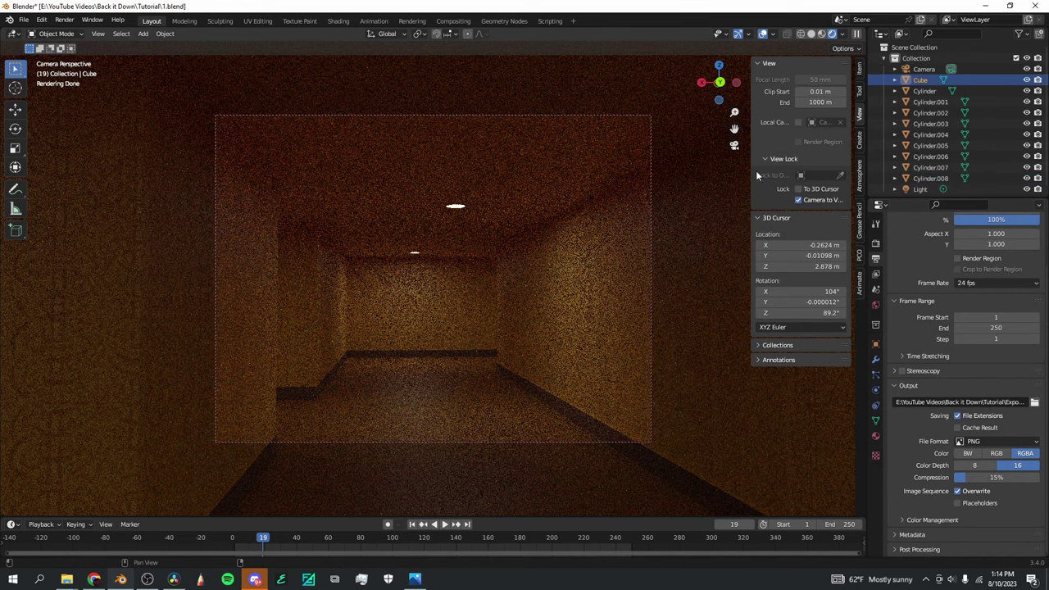
click(734, 145)
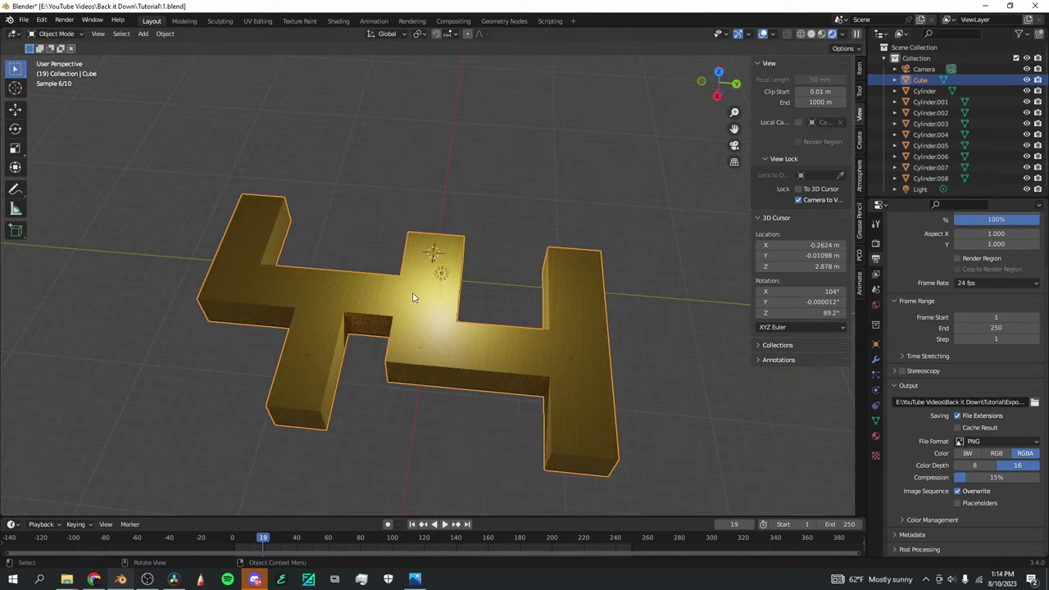
click(734, 145)
click(875, 436)
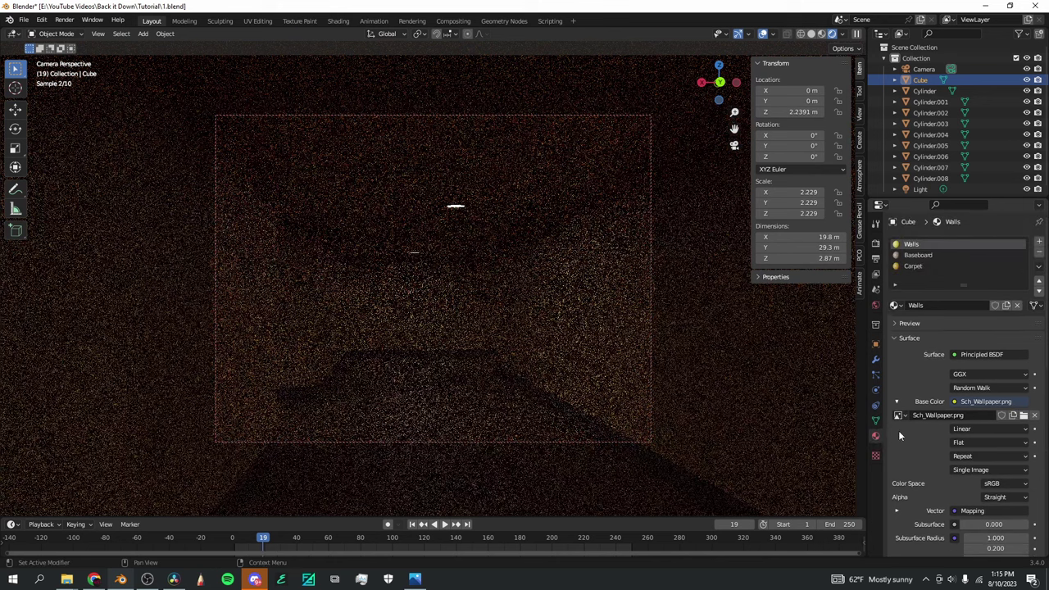
click(913, 266)
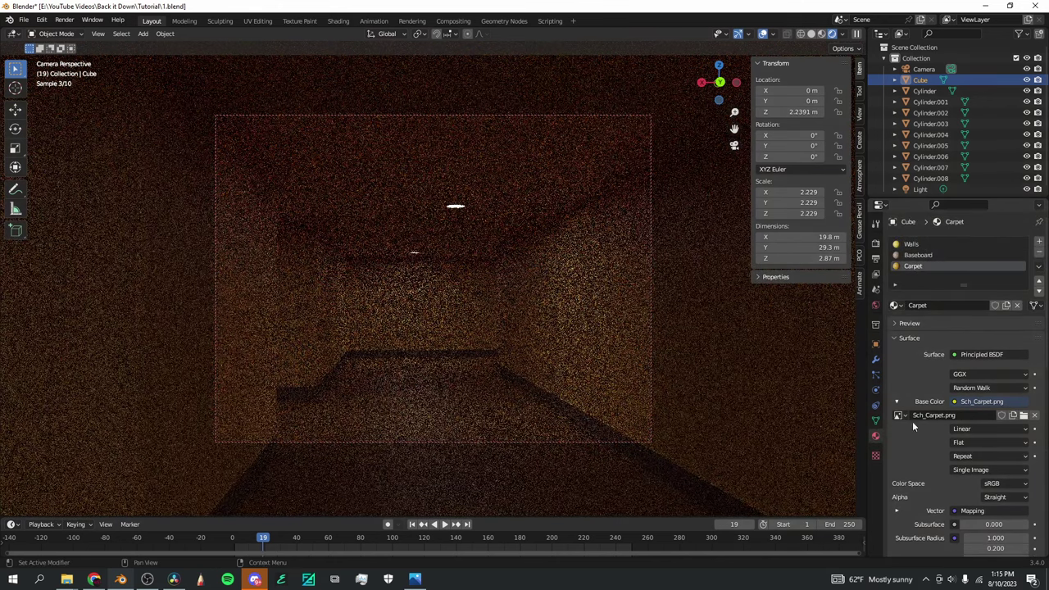
scroll(918, 477, down, 5)
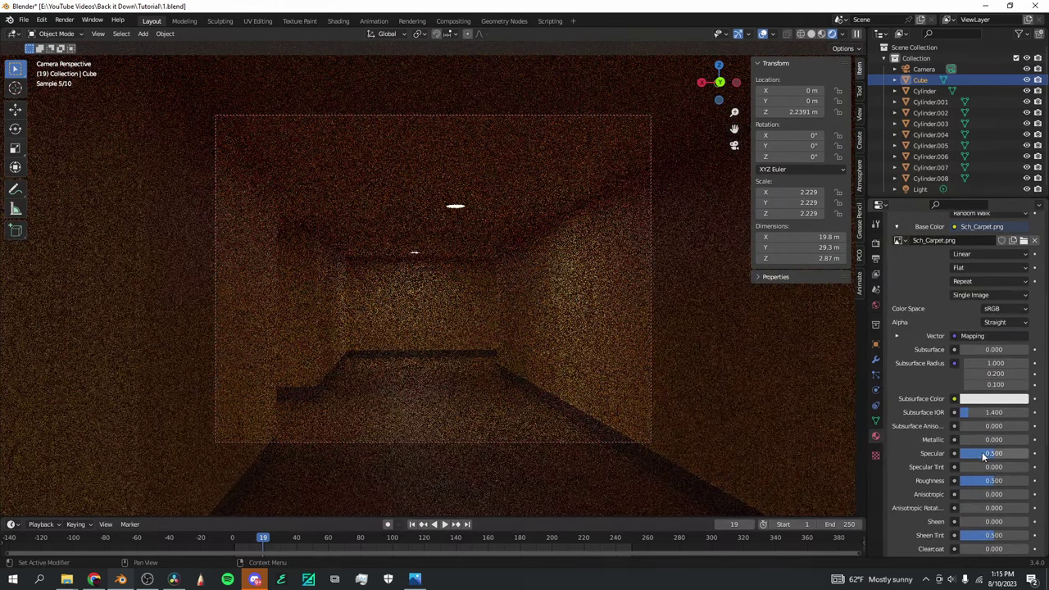
drag(987, 453, 1001, 479)
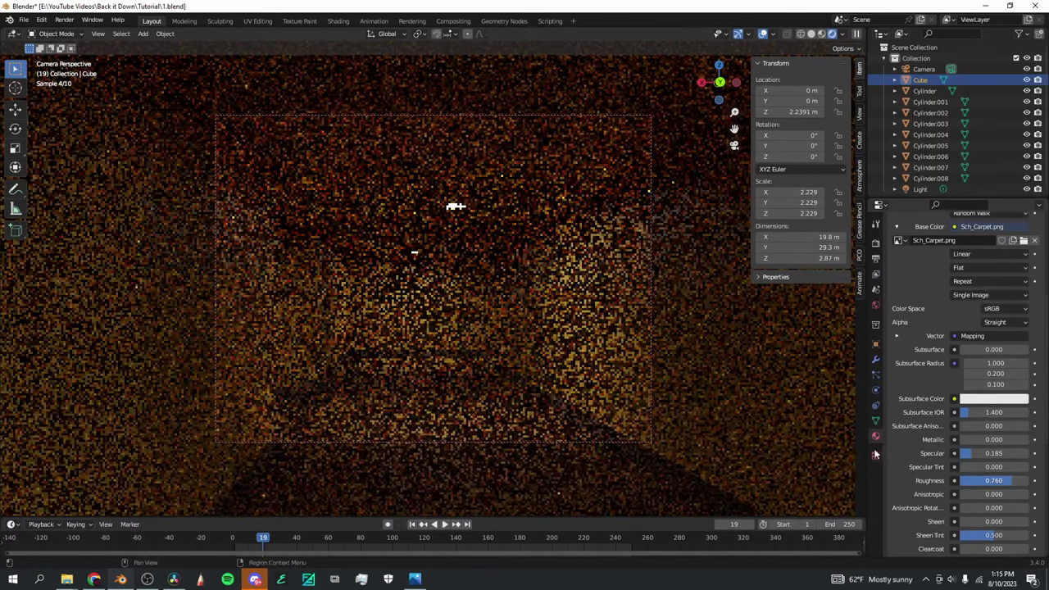
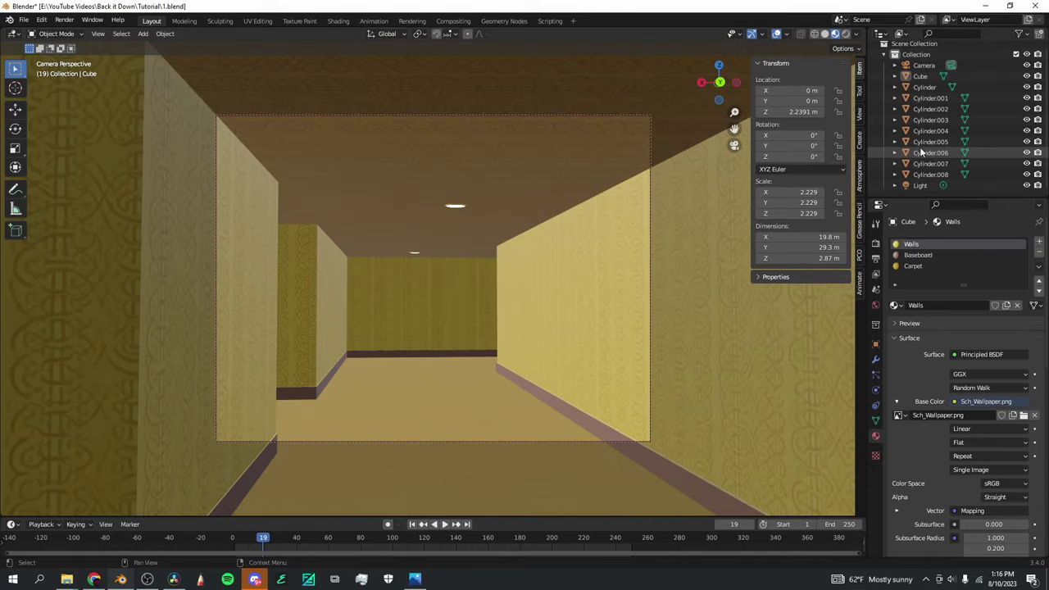
Create a new collection under the Scene Collection and name it Lights
scroll(919, 154, up, 1)
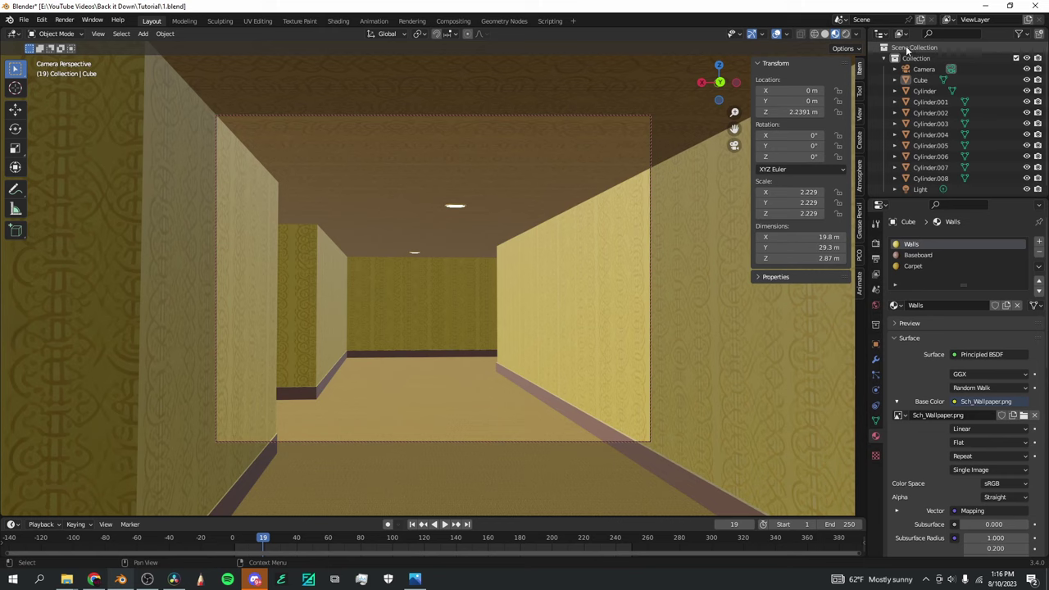
click(907, 49)
right_click(901, 49)
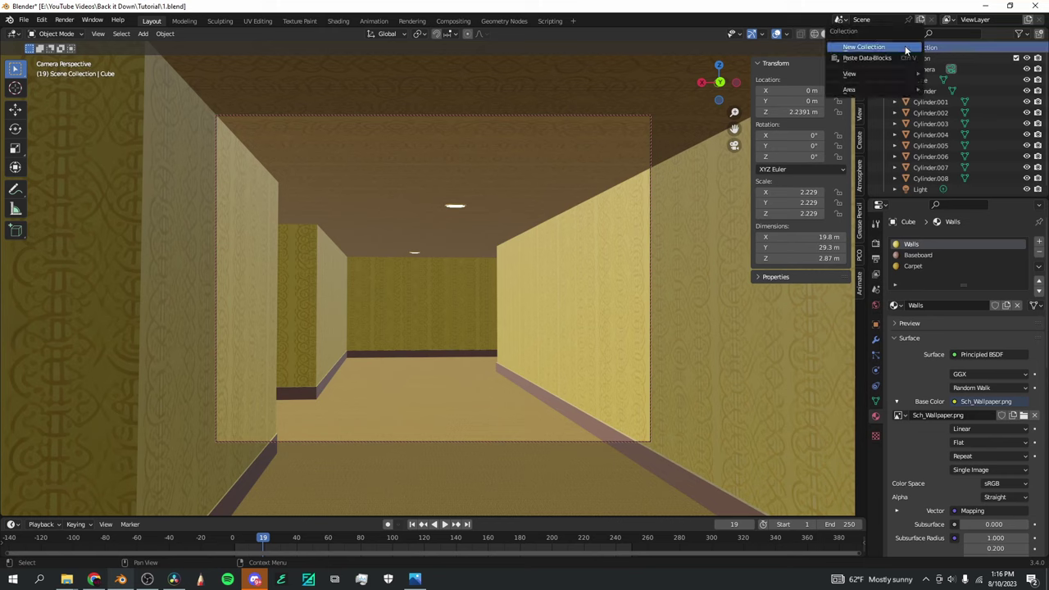
click(849, 48)
scroll(917, 164, down, 1)
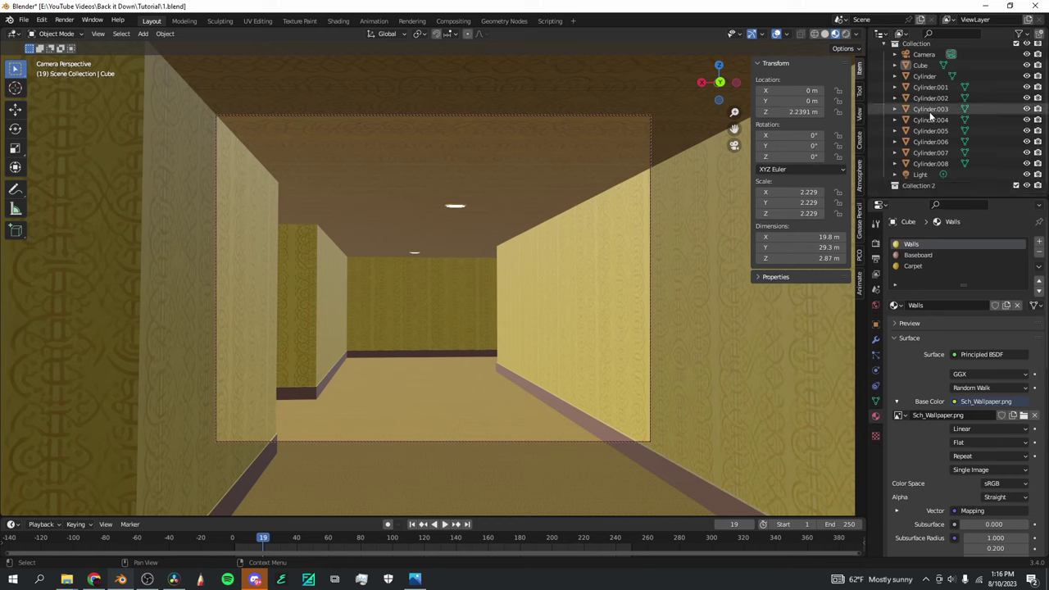
double_click(917, 186)
text(Lig)
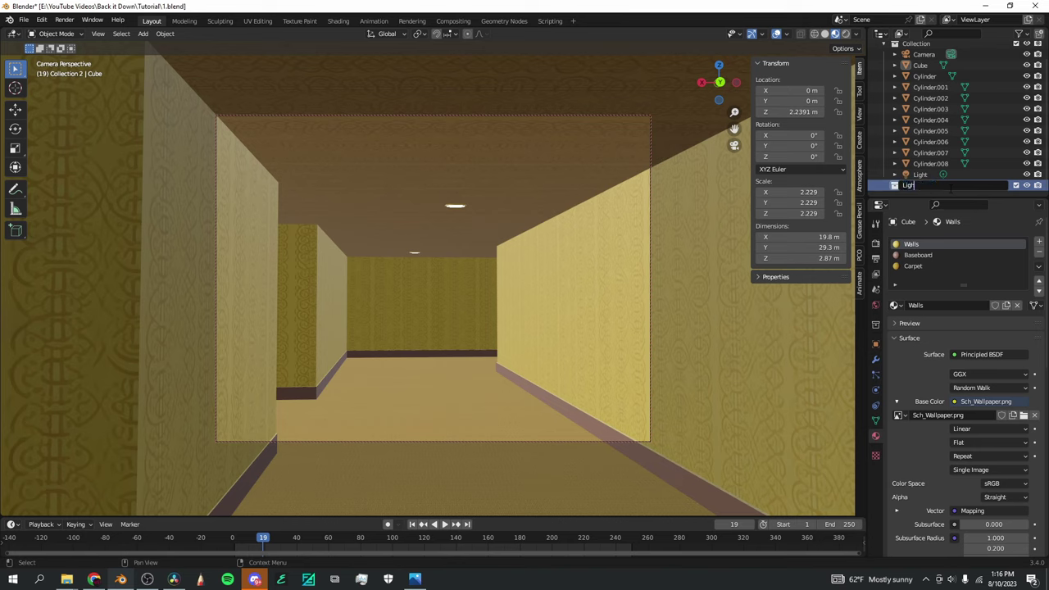
text(hts)
key(Return)
Delete the leftover point light object named Light
click(919, 176)
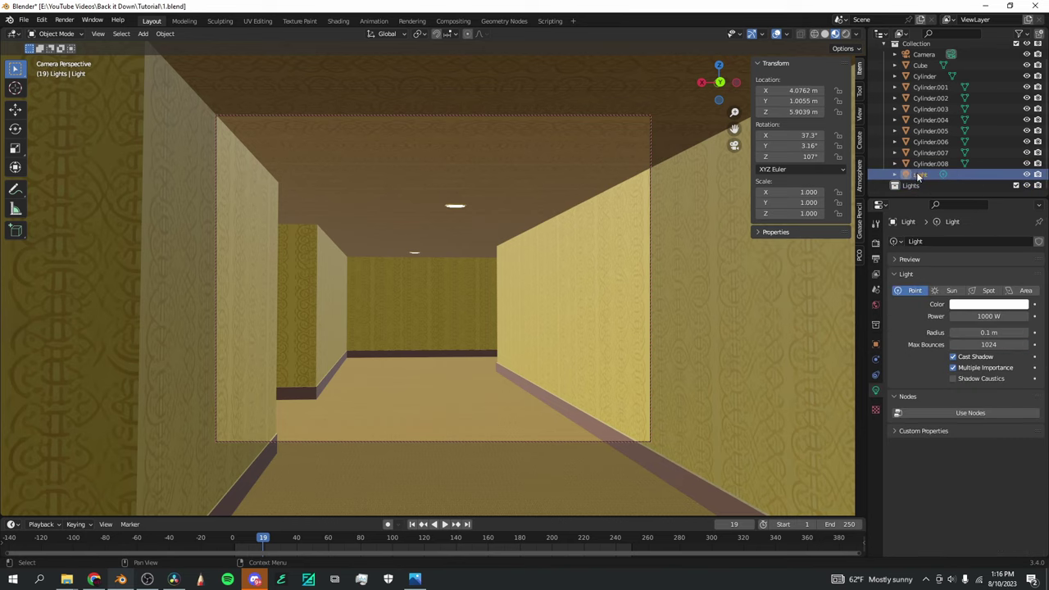
right_click(925, 179)
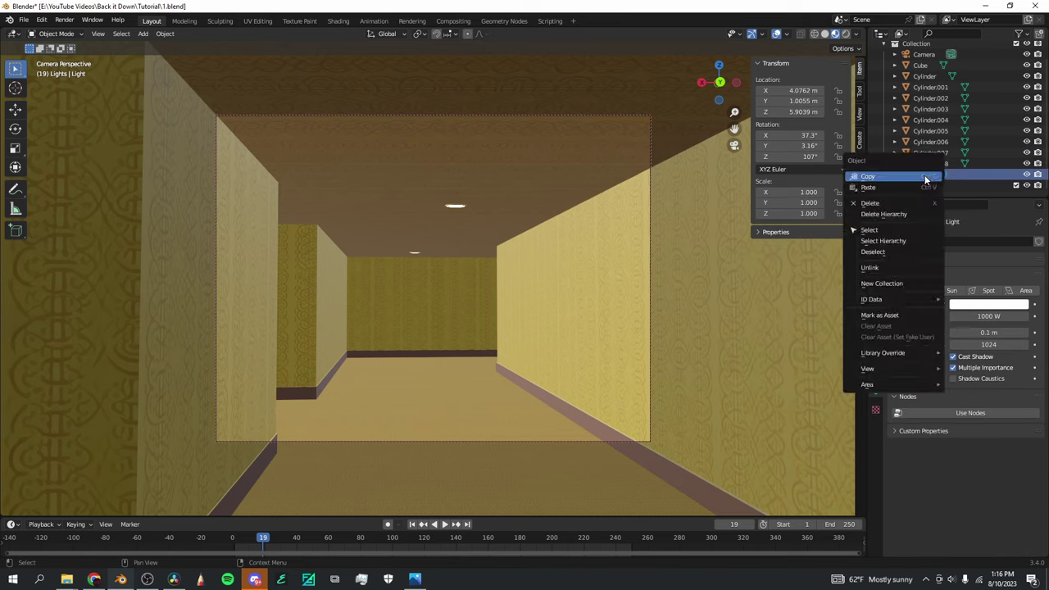
click(870, 202)
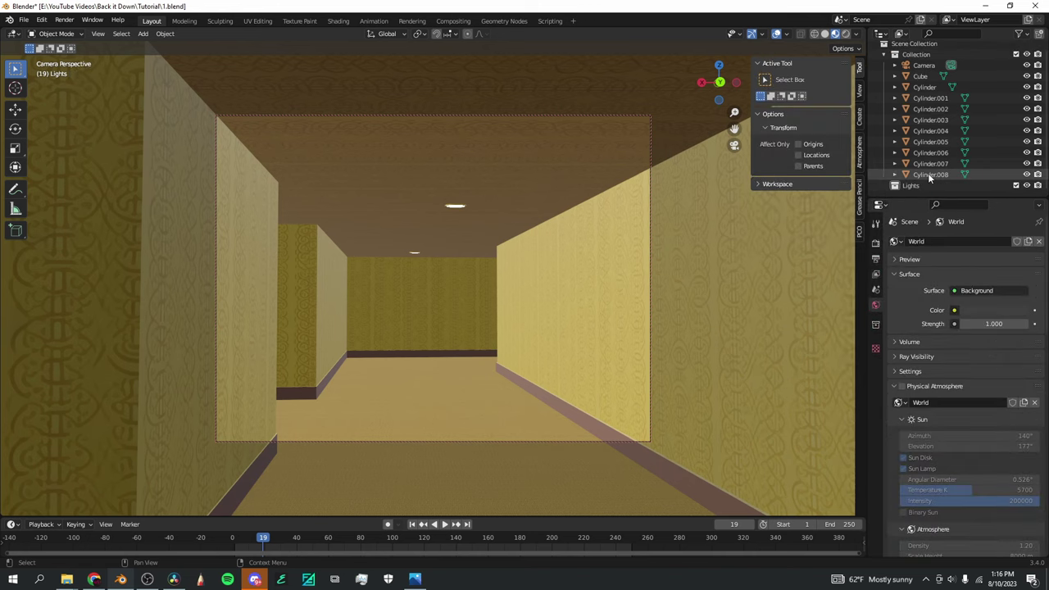
Move all the ceiling light cylinders, Cylinder through Cylinder.008, into the Lights collection and collapse it
click(928, 175)
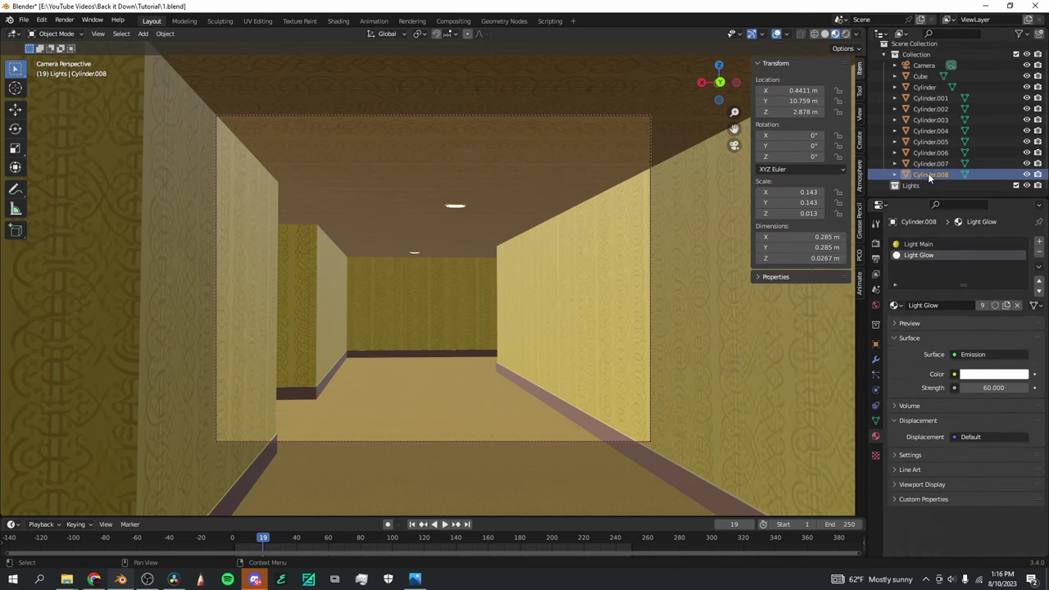
shift+click(925, 88)
drag(924, 92, 916, 185)
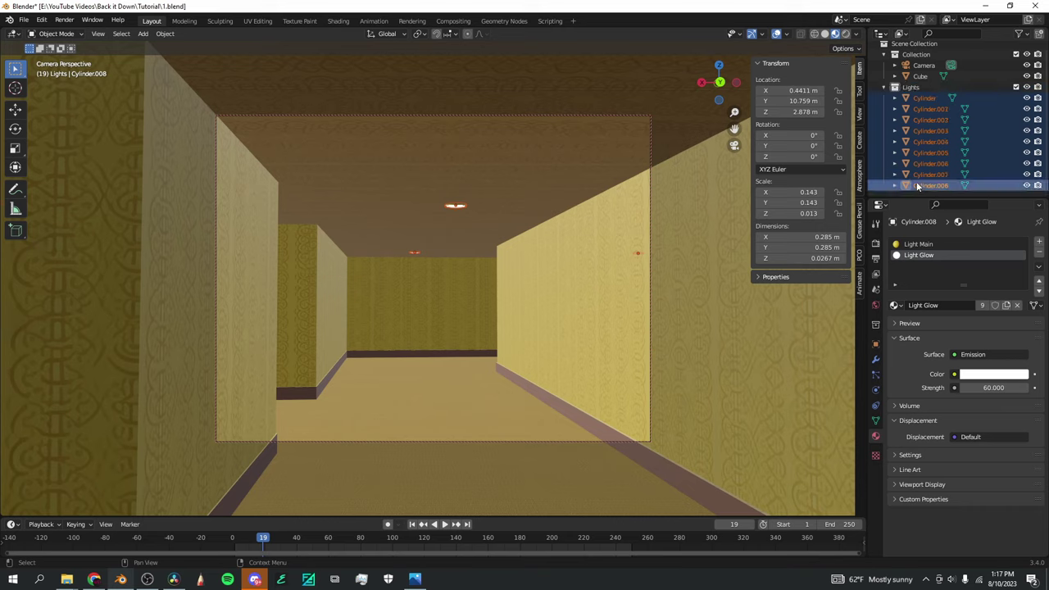
click(892, 88)
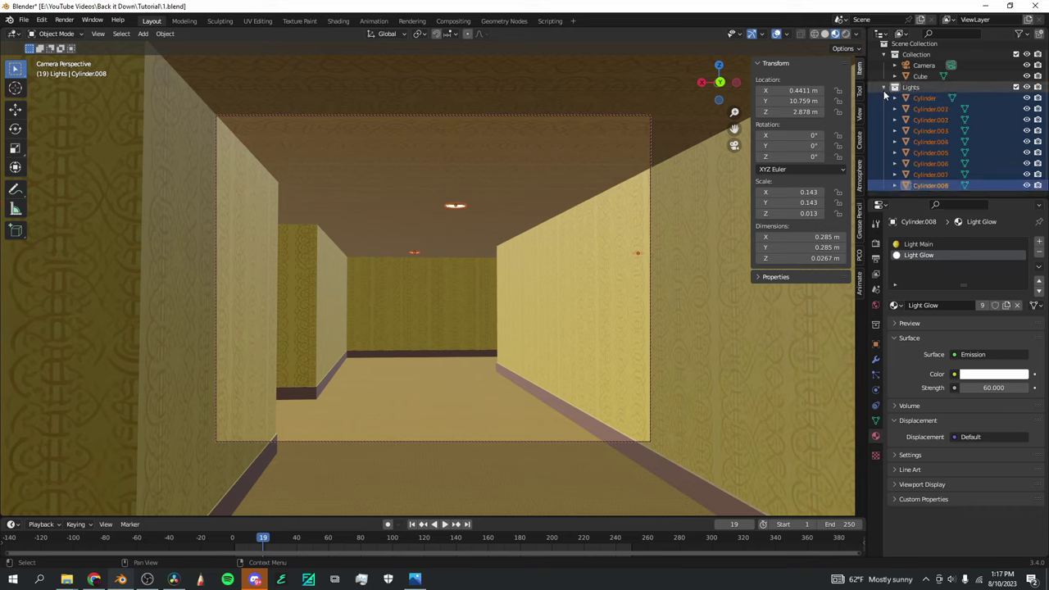
click(883, 88)
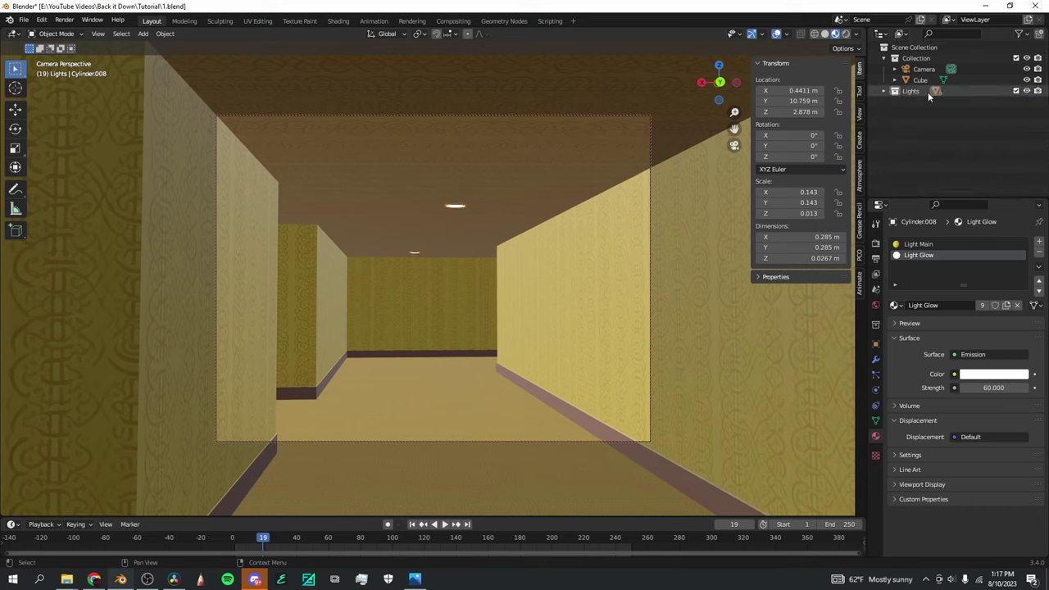
Inspect the corridor model's layout from outside and return to the camera view
click(492, 232)
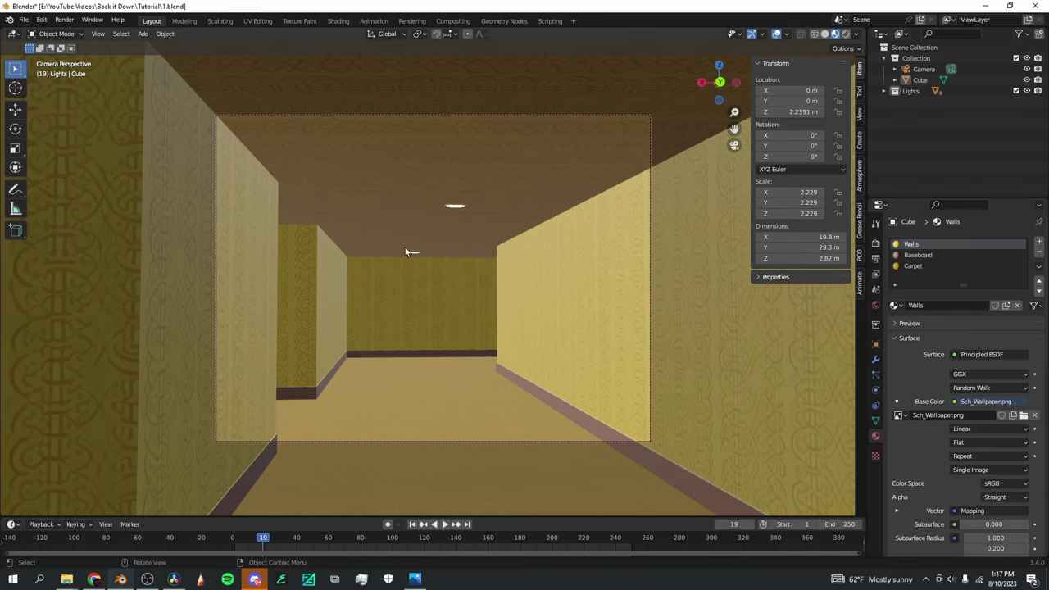
click(734, 147)
scroll(559, 267, down, 3)
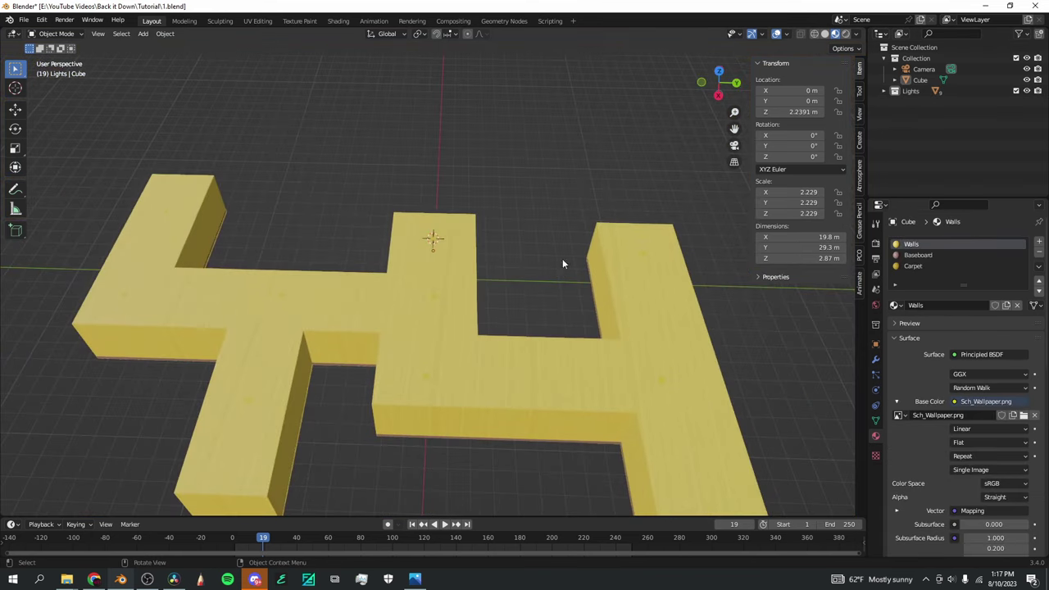
drag(728, 78, 858, 27)
drag(639, 72, 427, 330)
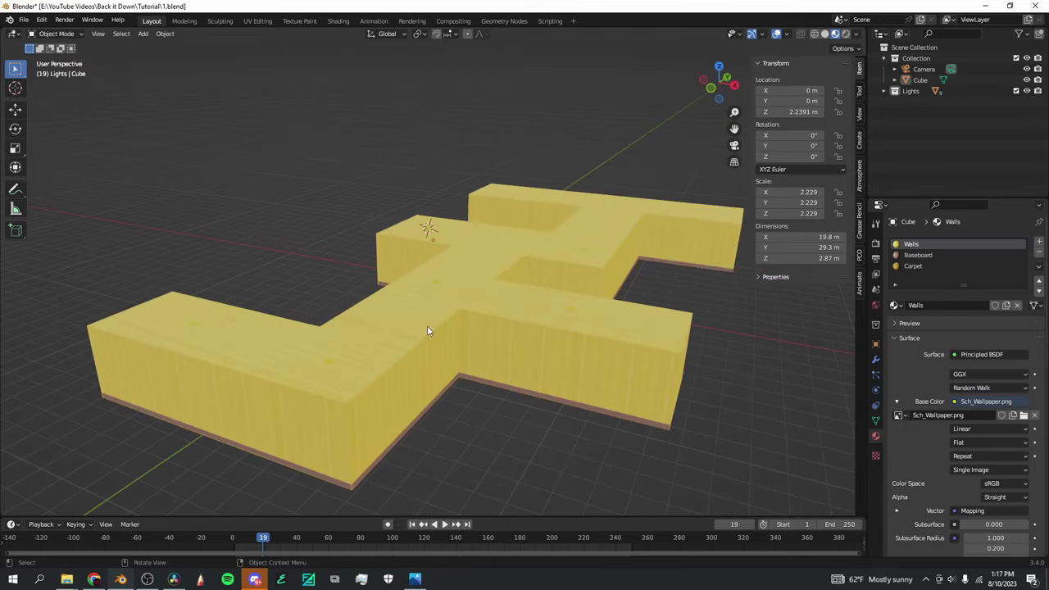
click(734, 145)
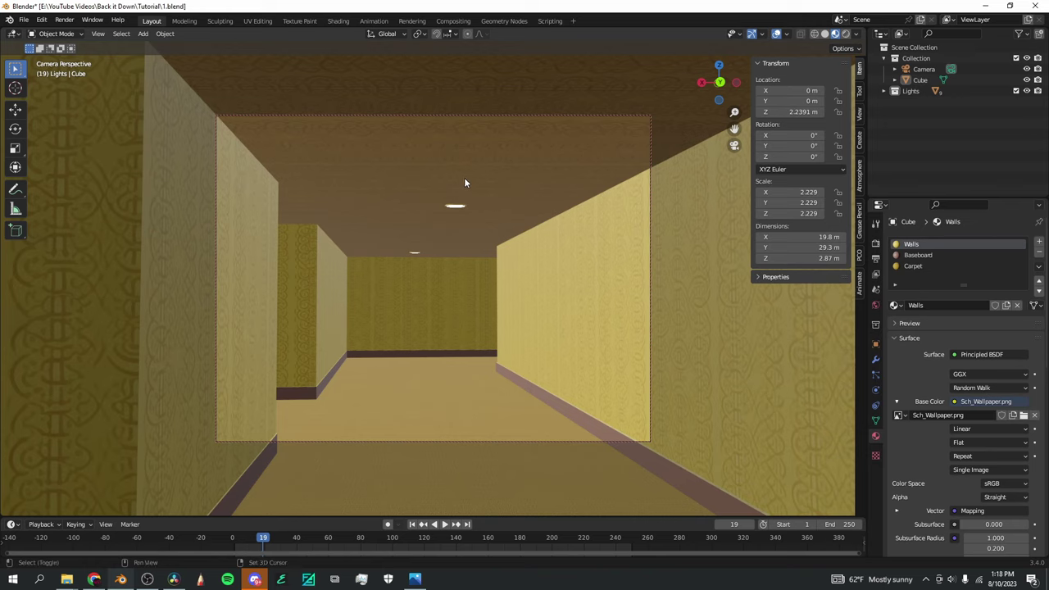
Place the 3D cursor on the corridor ceiling and add a cylinder with 60 vertices there
middle_drag(462, 178, 529, 212)
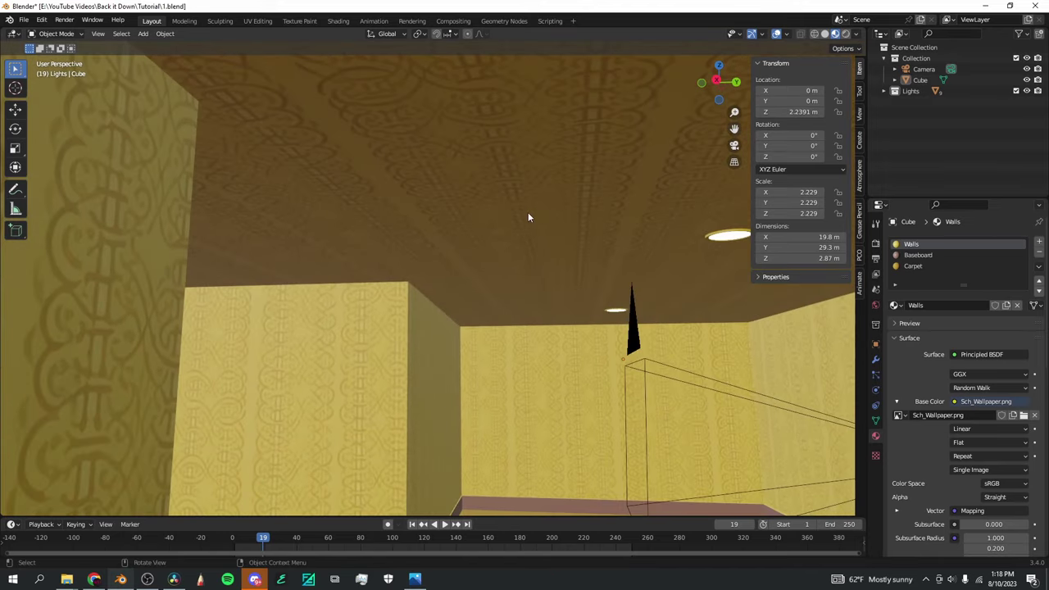
scroll(447, 211, up, 2)
scroll(453, 209, down, 2)
scroll(408, 232, up, 2)
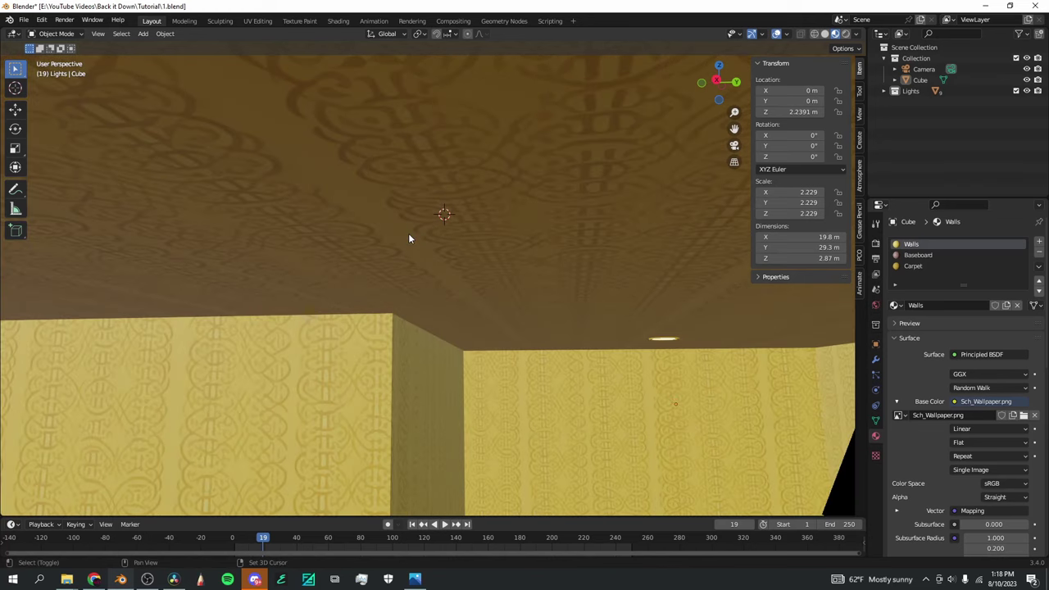
key(shift+a)
mouse_move(405, 234)
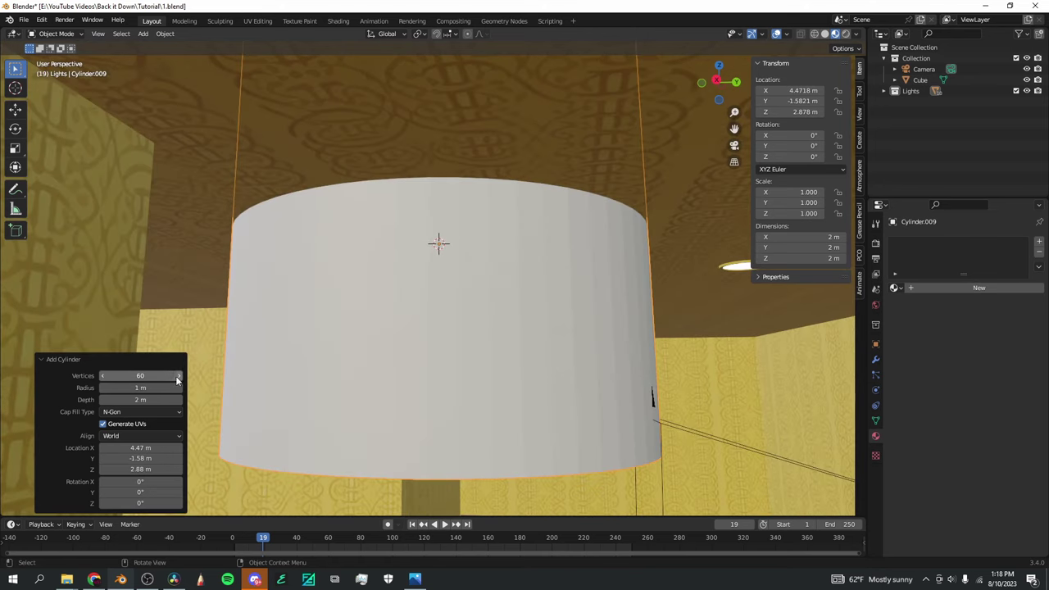
Scale the new ceiling cylinder down uniformly to about 0.08 m across
key(s)
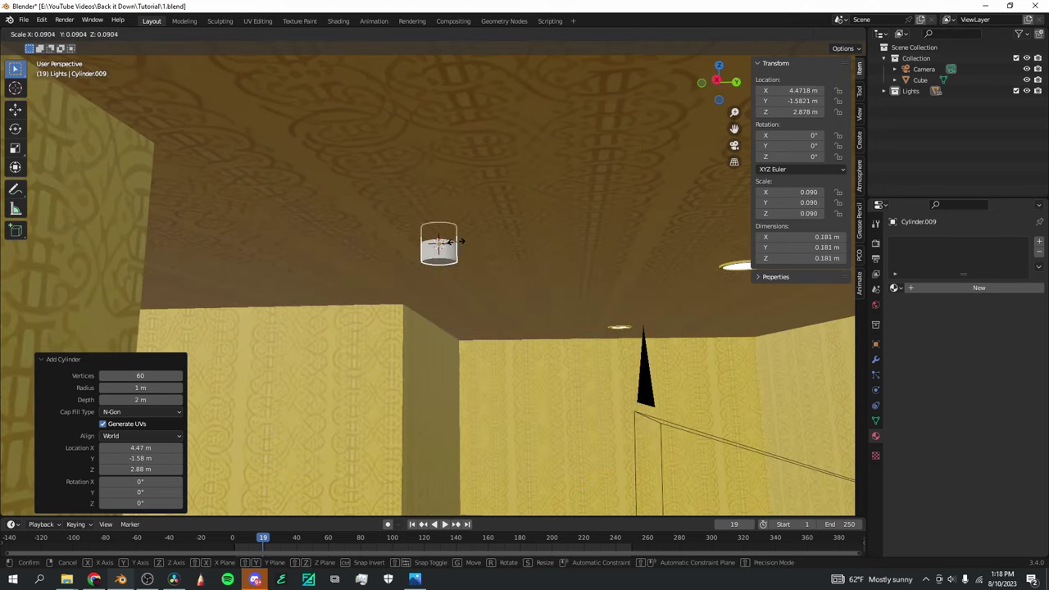
click(448, 243)
scroll(449, 244, up, 5)
scroll(450, 240, down, 4)
scroll(454, 236, up, 3)
scroll(537, 195, down, 5)
Lower the cylinder about 0.05 m along Z and stretch it vertically to about 0.10 m tall
key(g)
key(z)
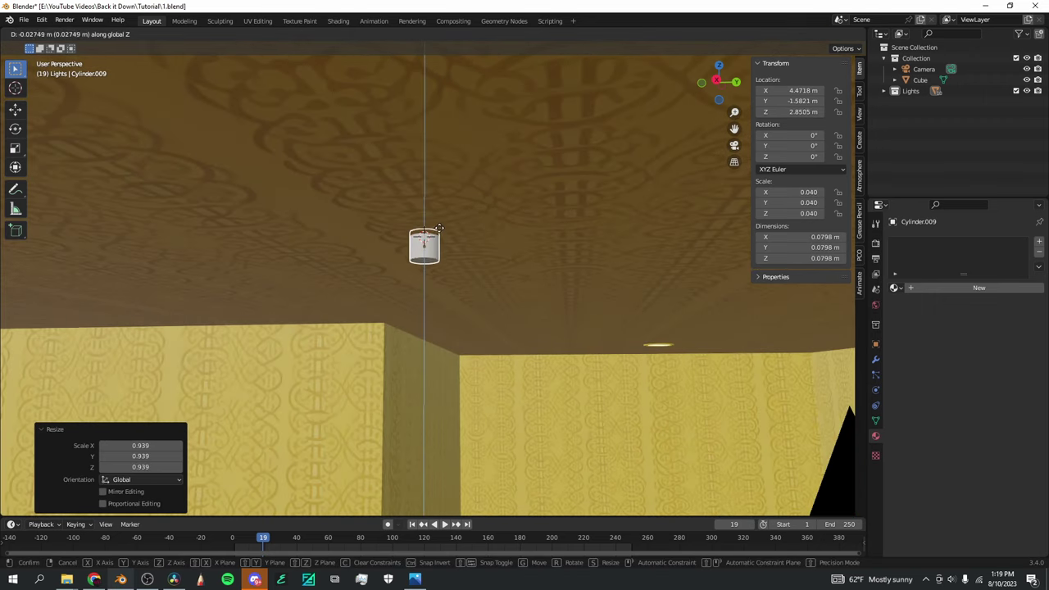
click(440, 239)
key(s)
key(z)
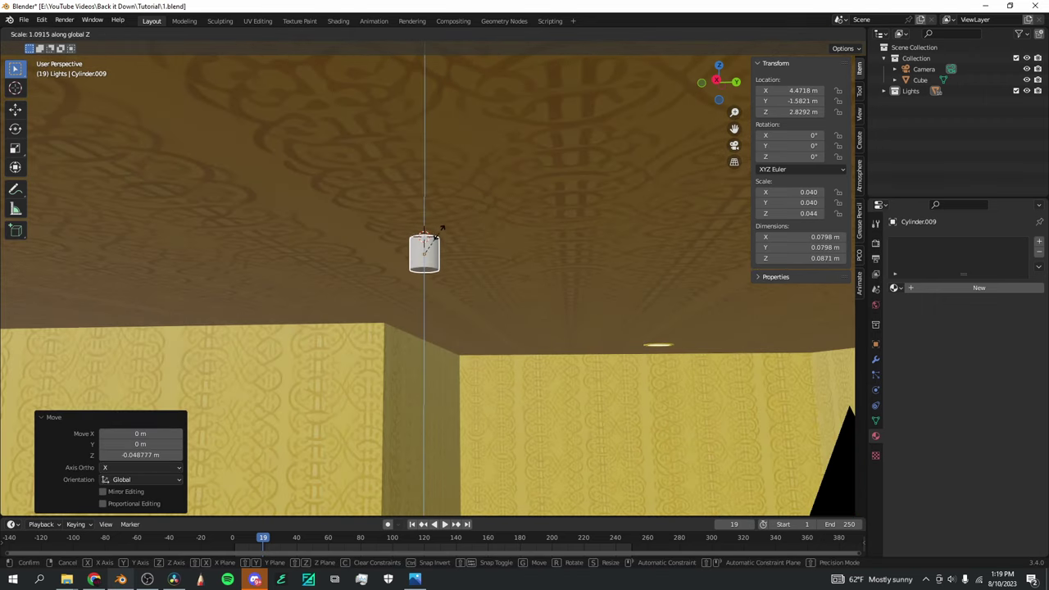
click(441, 227)
scroll(441, 227, up, 5)
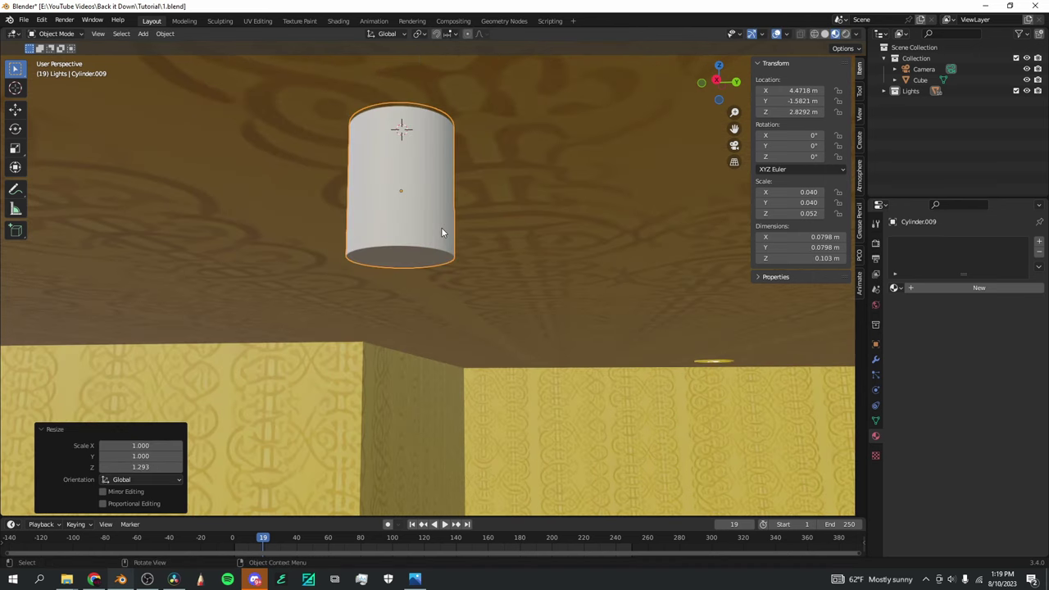
shift+middle_drag(441, 227, 457, 243)
Add a loop cut low on the cylinder at factor about 0.51, narrow it into a waist, and add another loop near the top
click(62, 35)
click(49, 57)
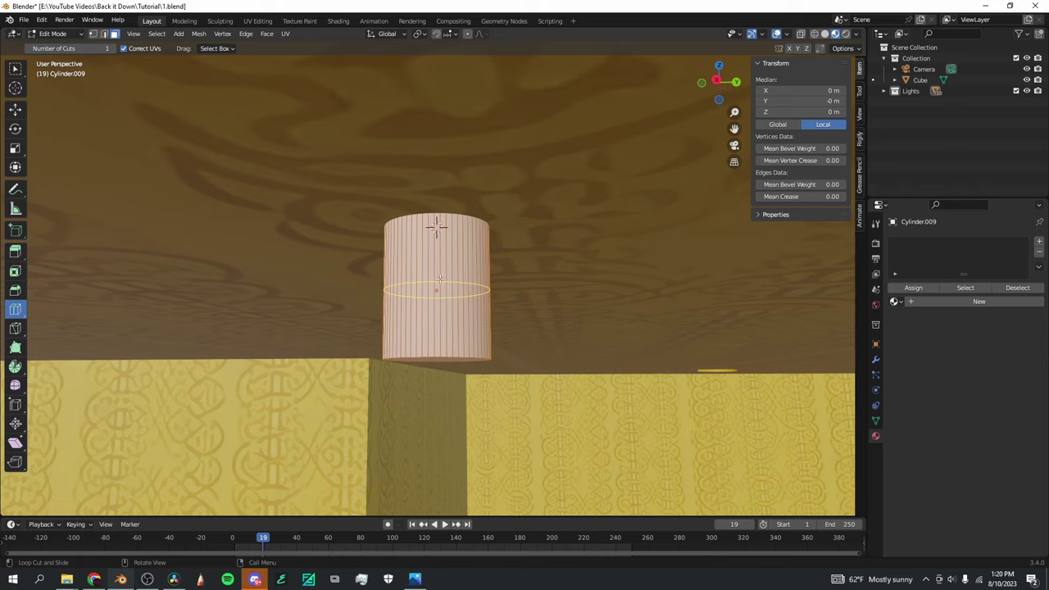
drag(428, 280, 425, 281)
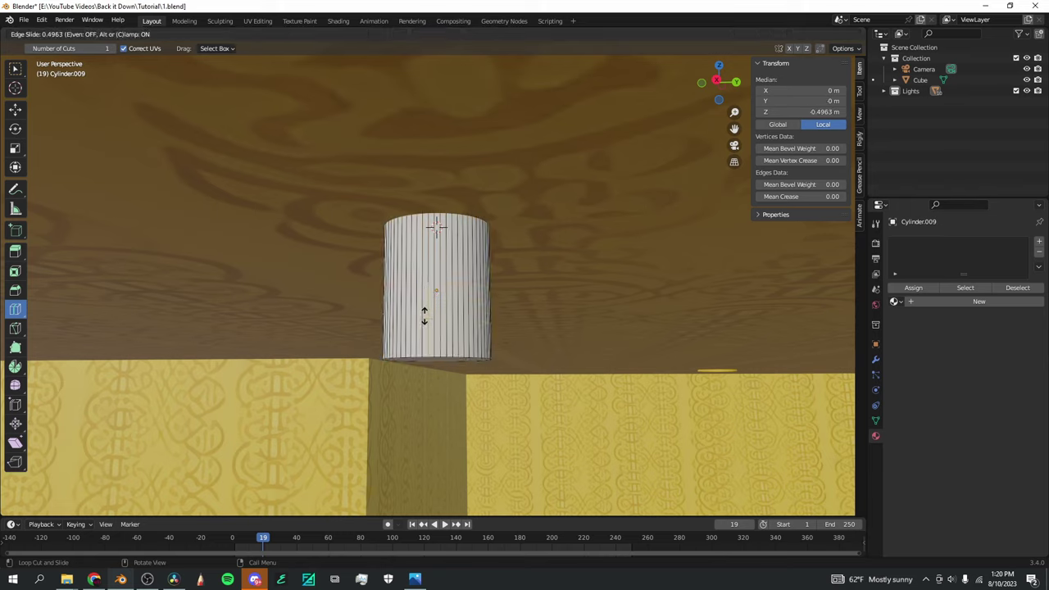
drag(424, 317, 424, 317)
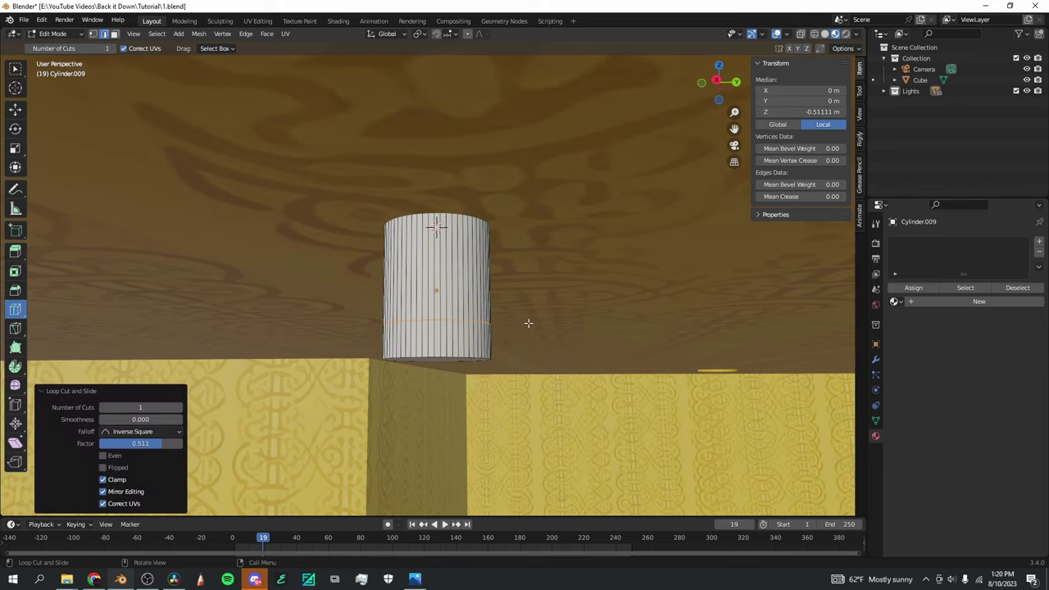
key(s)
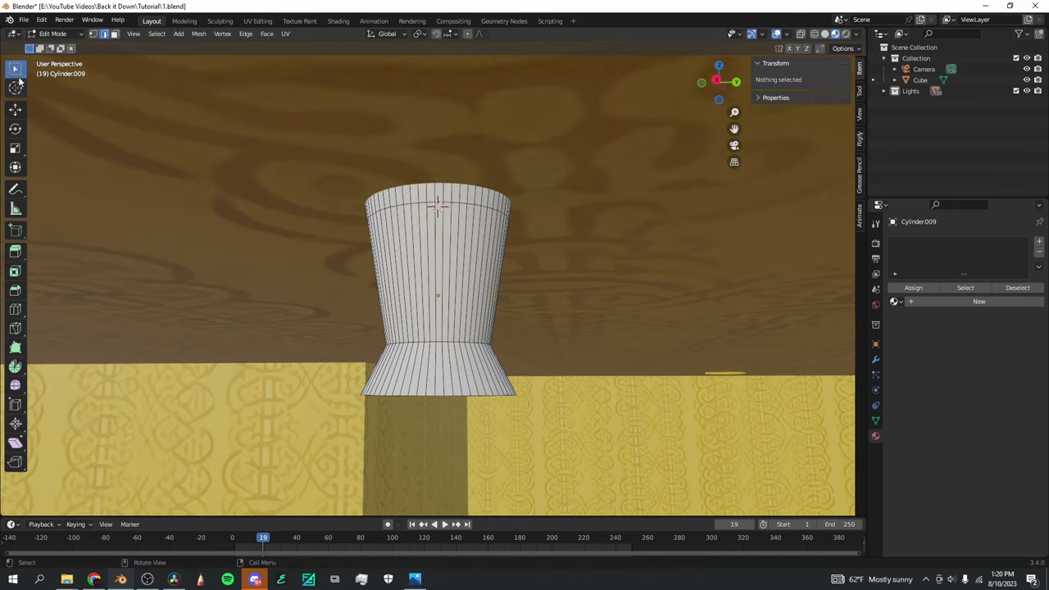
Open a first vertical slot in the fixture by deleting three adjacent side faces between the two edge loops, and return to Object Mode
click(115, 34)
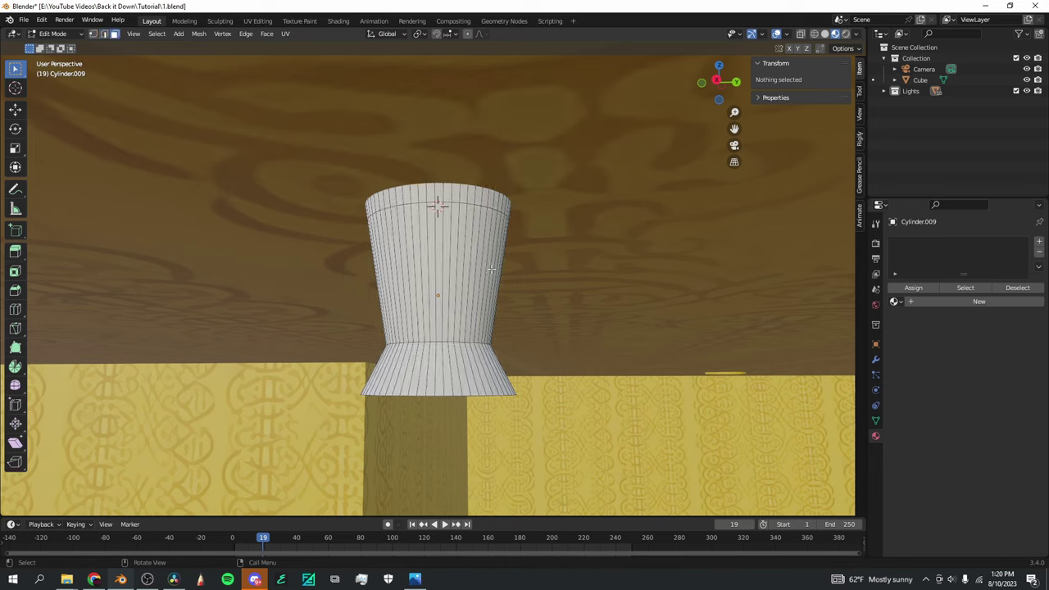
shift+click(425, 230)
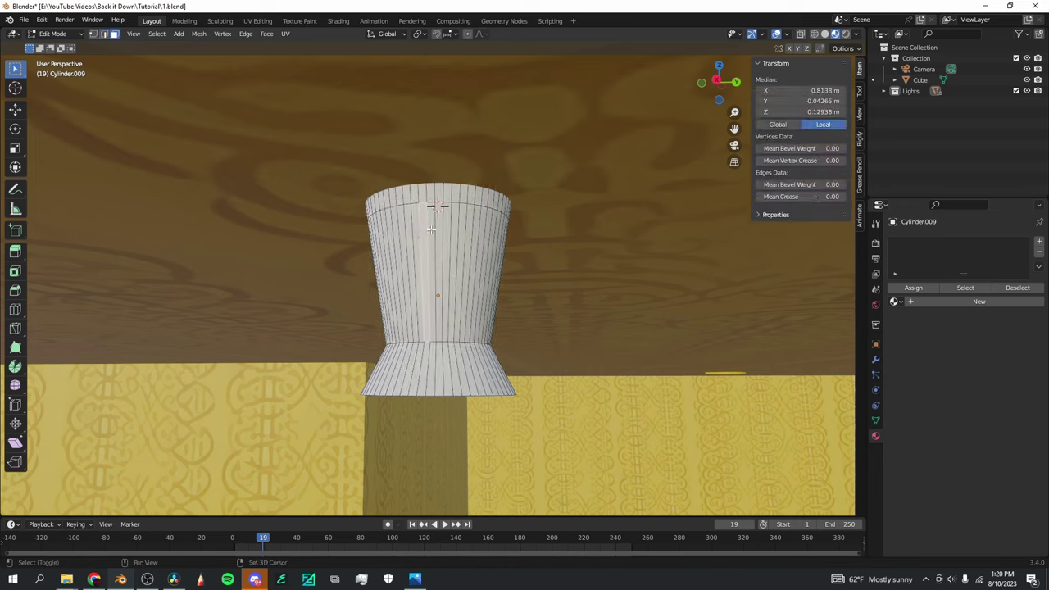
shift+click(431, 232)
shift+click(438, 233)
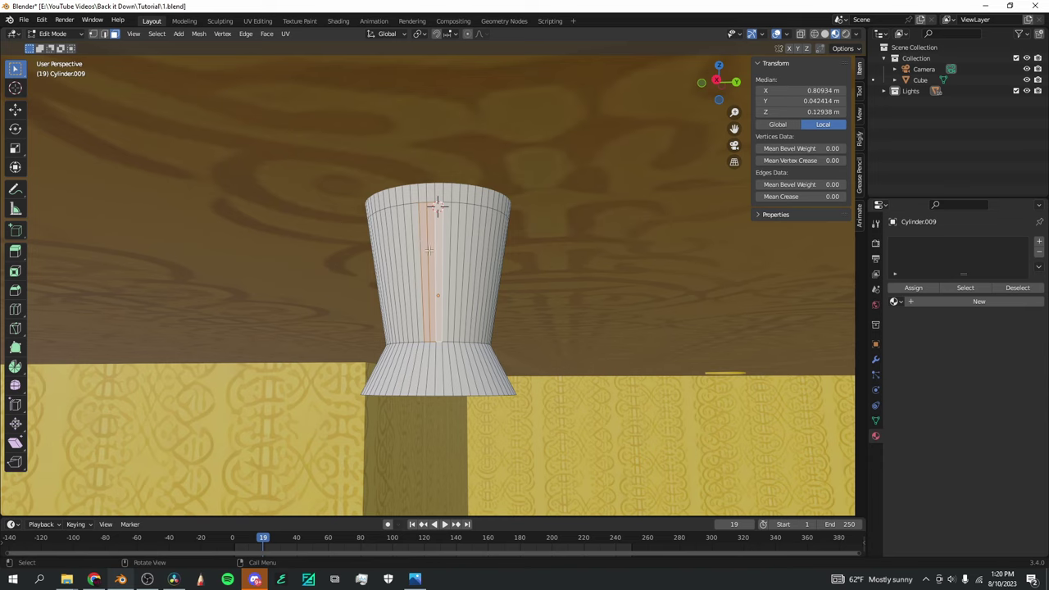
right_click(434, 270)
click(396, 470)
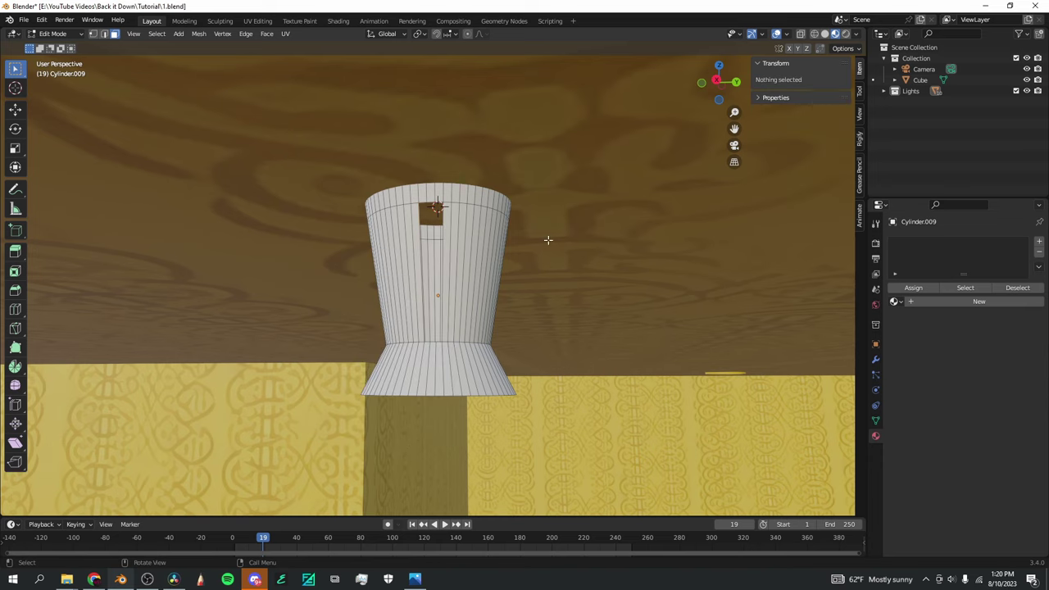
mouse_move(710, 81)
mouse_down()
mouse_move(686, 81)
mouse_move(715, 81)
mouse_move(707, 81)
mouse_up()
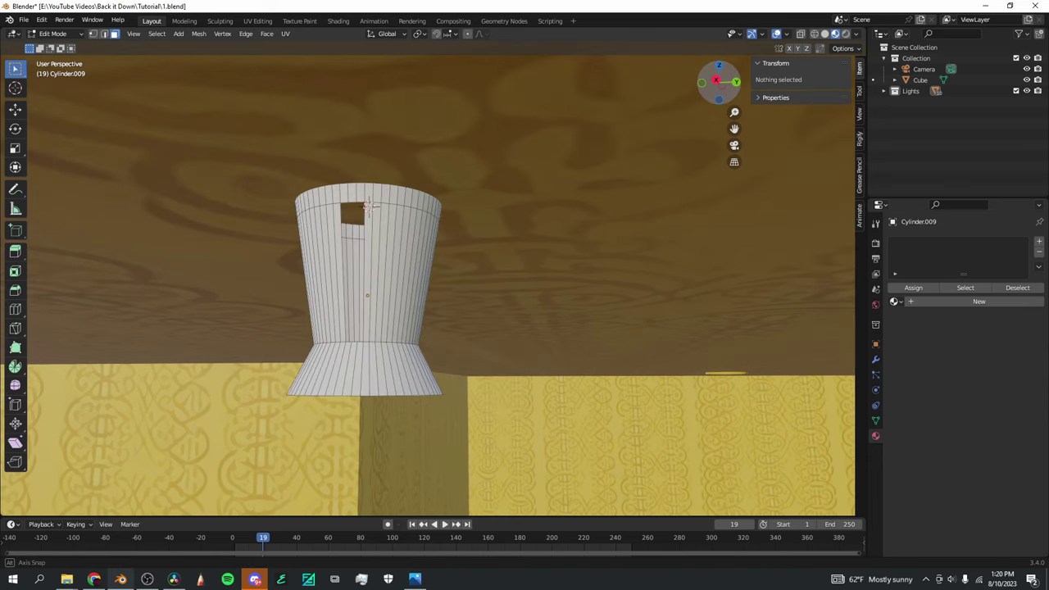
click(54, 35)
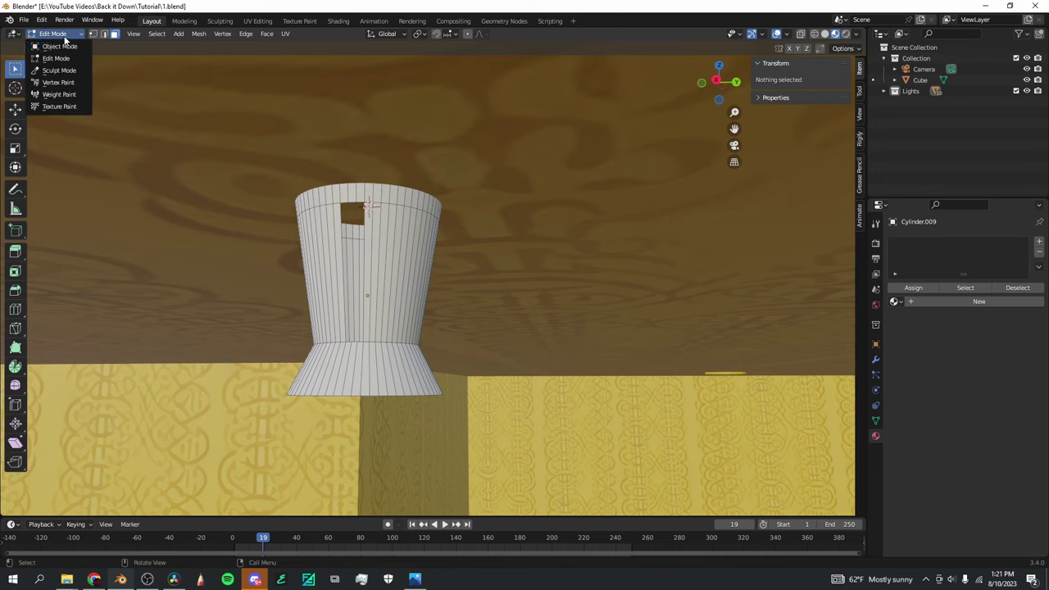
click(51, 47)
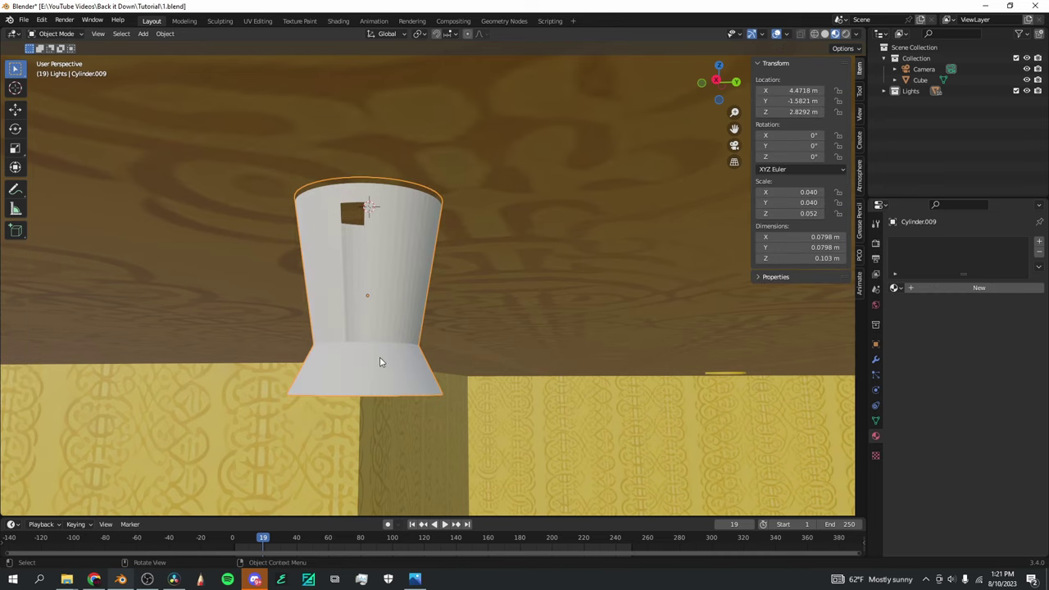
Cut a second slot by deleting three more adjacent side faces of the mesh, leaving a strip between it and the first
key(KP_Decimal)
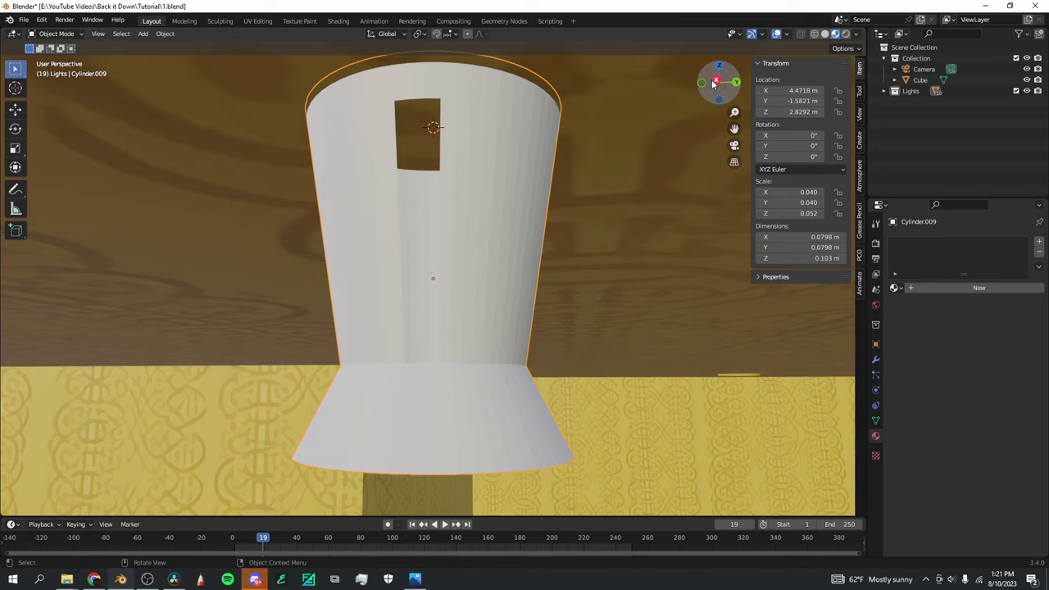
drag(711, 79, 679, 101)
key(Tab)
shift+click(401, 136)
click(417, 139)
shift+click(434, 141)
shift+click(448, 137)
right_click(448, 137)
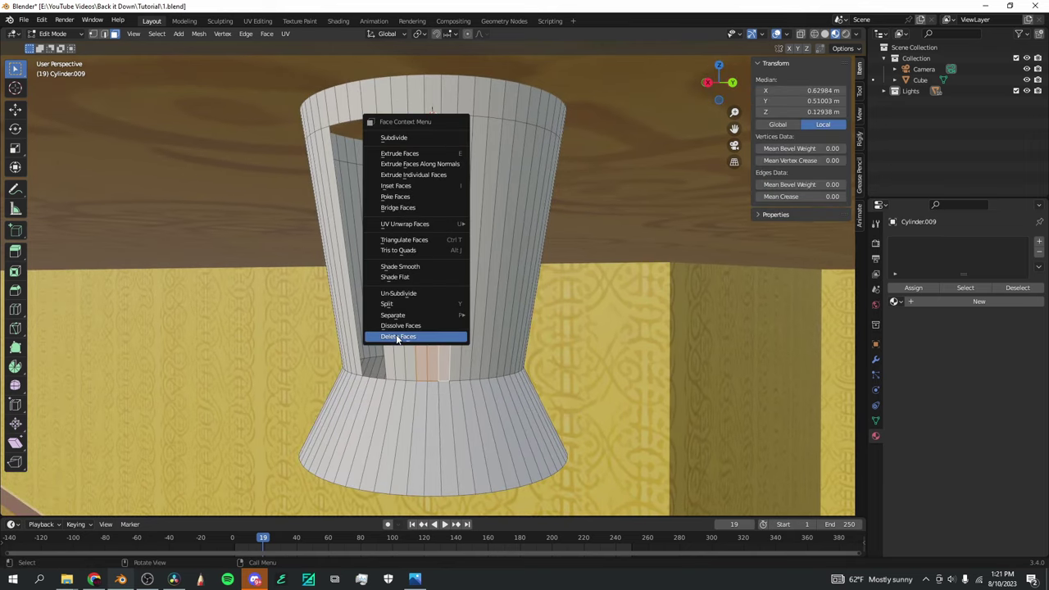
click(398, 336)
Open a third slot farther around the body by deleting three adjacent side faces
drag(719, 90, 681, 92)
shift+click(423, 154)
shift+click(443, 157)
right_click(451, 157)
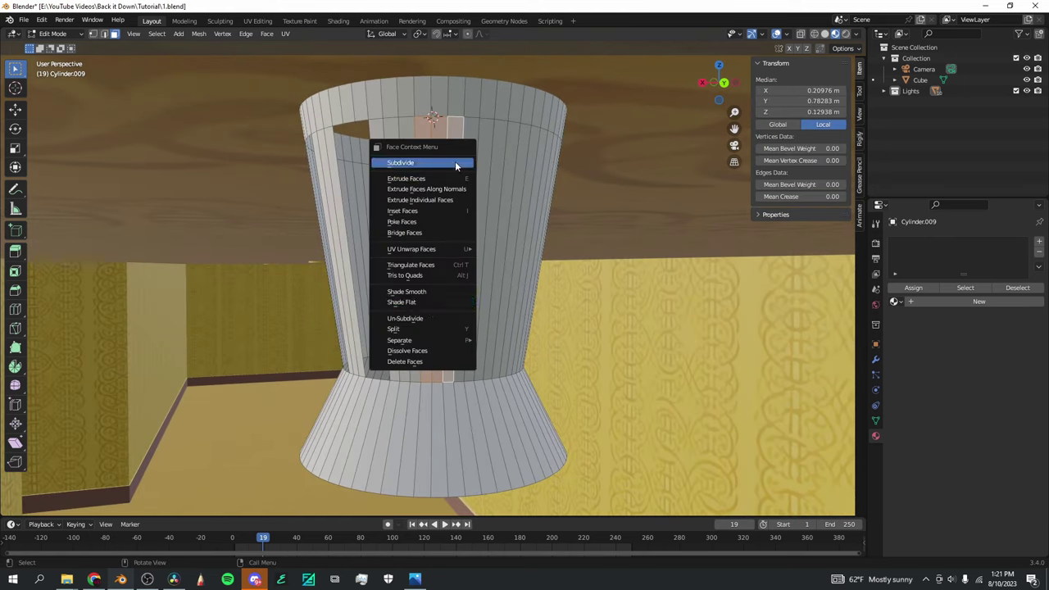
click(420, 359)
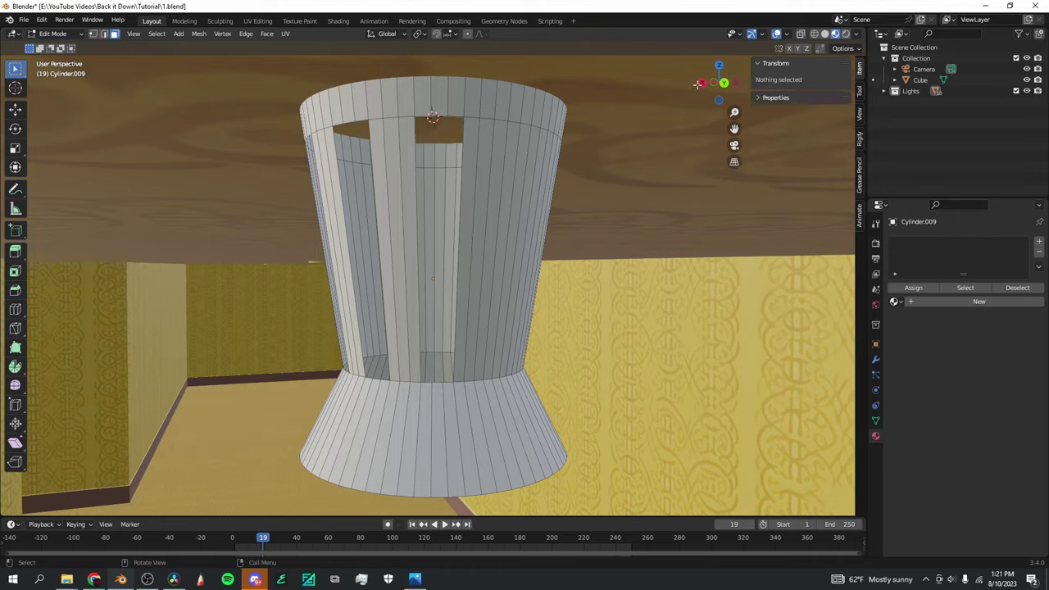
Continue around the body, deleting groups of three adjacent side faces until evenly spaced slots encircle the fixture
drag(720, 85, 717, 106)
shift+click(434, 208)
shift+click(446, 204)
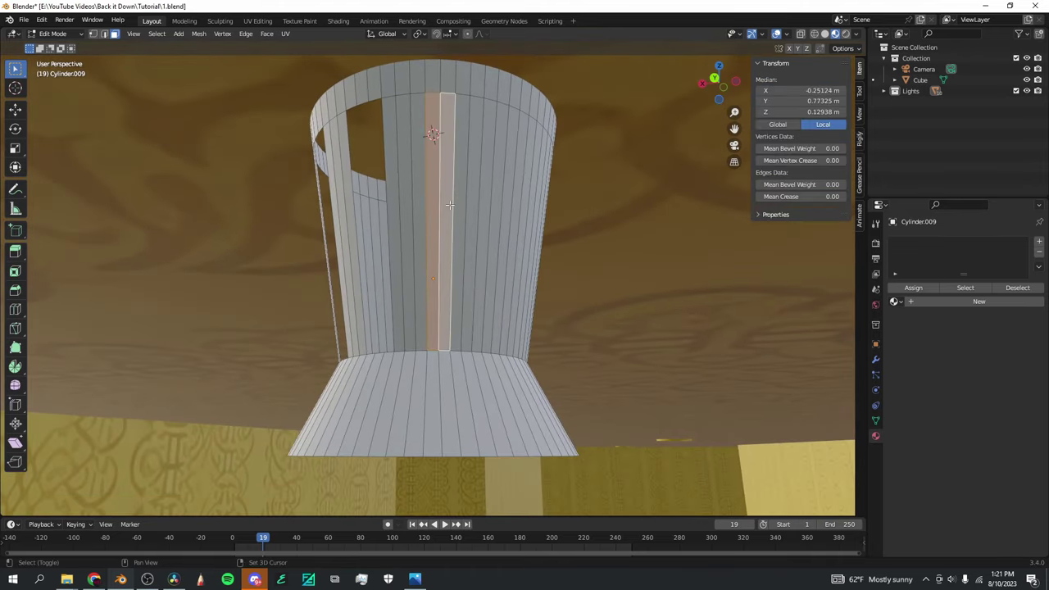
shift+click(456, 202)
right_click(456, 203)
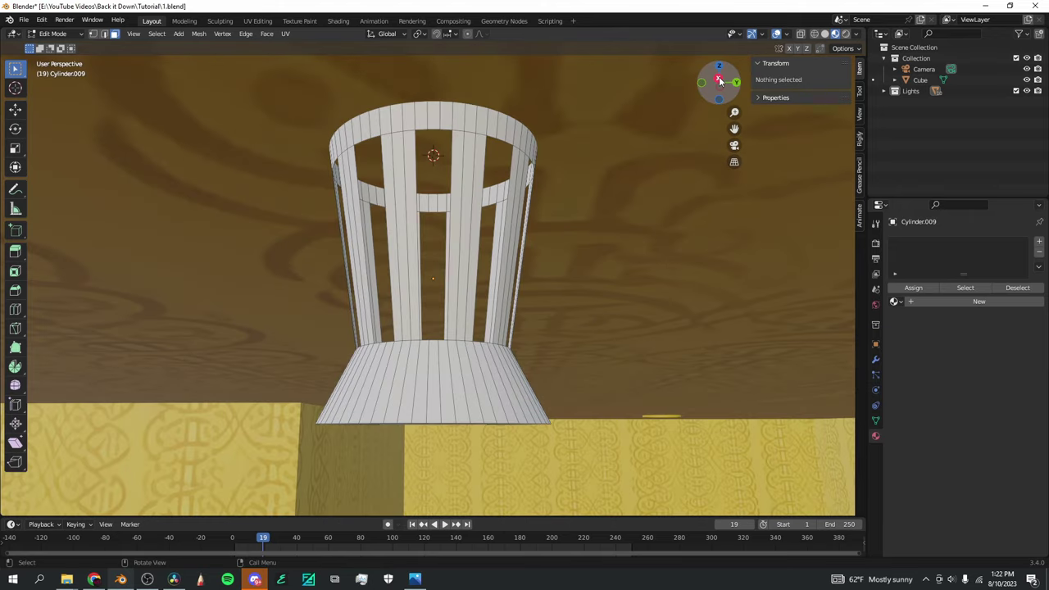
Select the ring of vertices above the slots with X-ray enabled and fill it with a new face
drag(719, 80, 718, 80)
shift+click(92, 33)
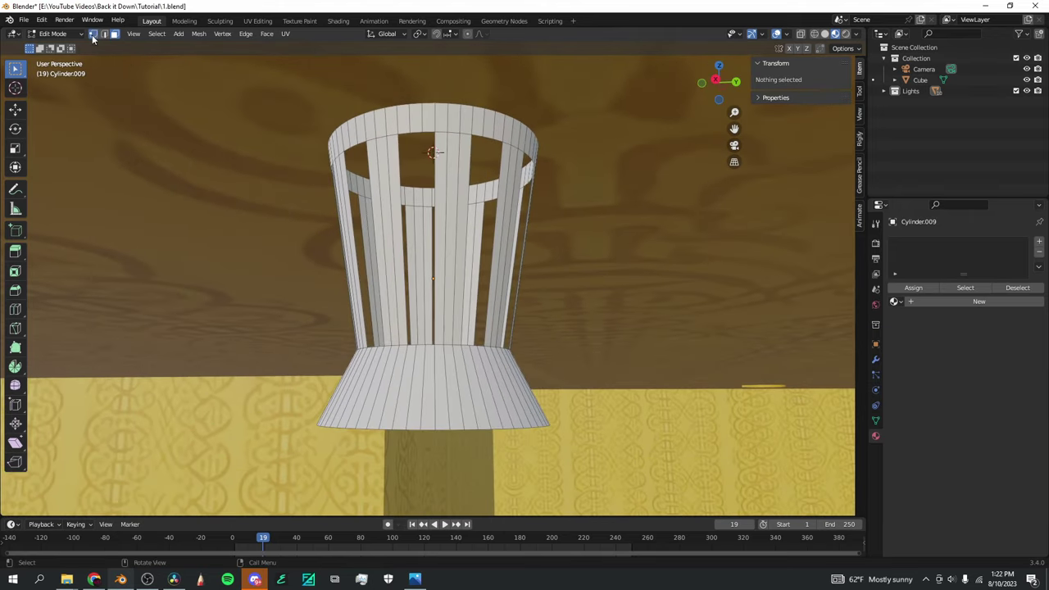
click(800, 34)
drag(713, 83, 719, 81)
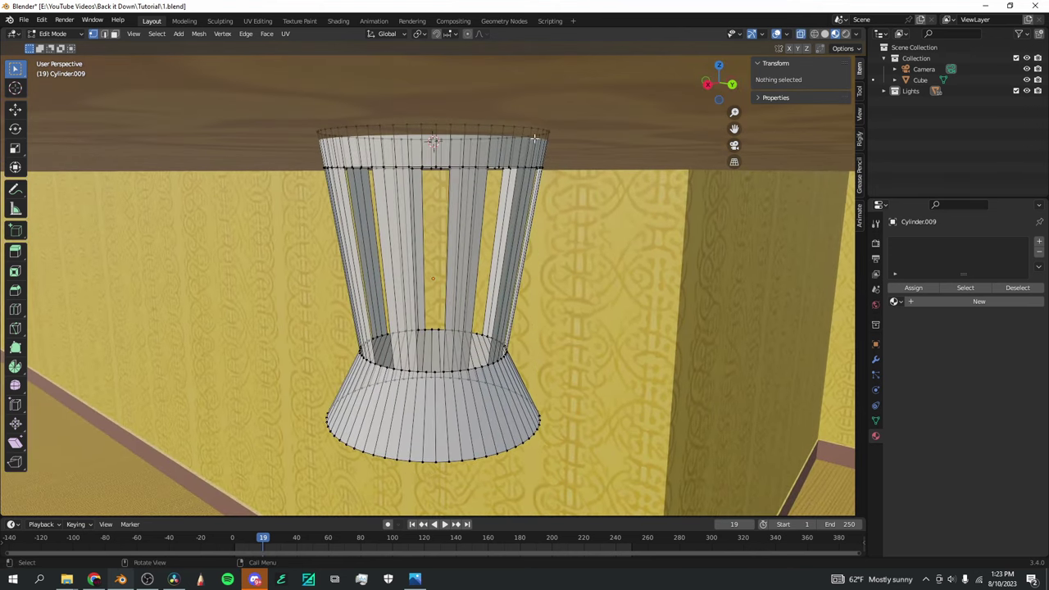
drag(308, 157, 331, 167)
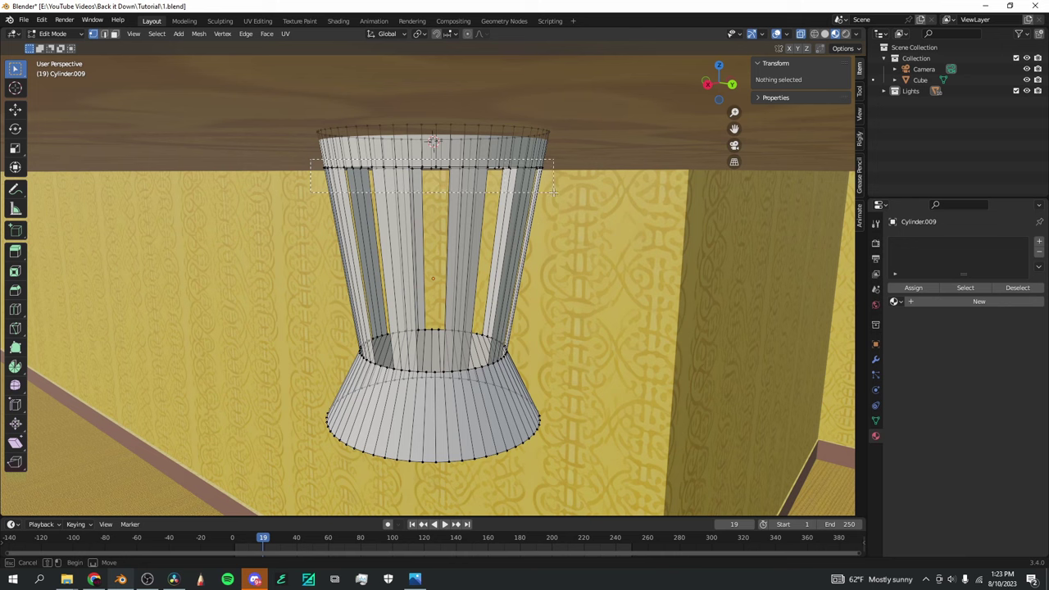
drag(553, 191, 554, 192)
drag(711, 73, 712, 102)
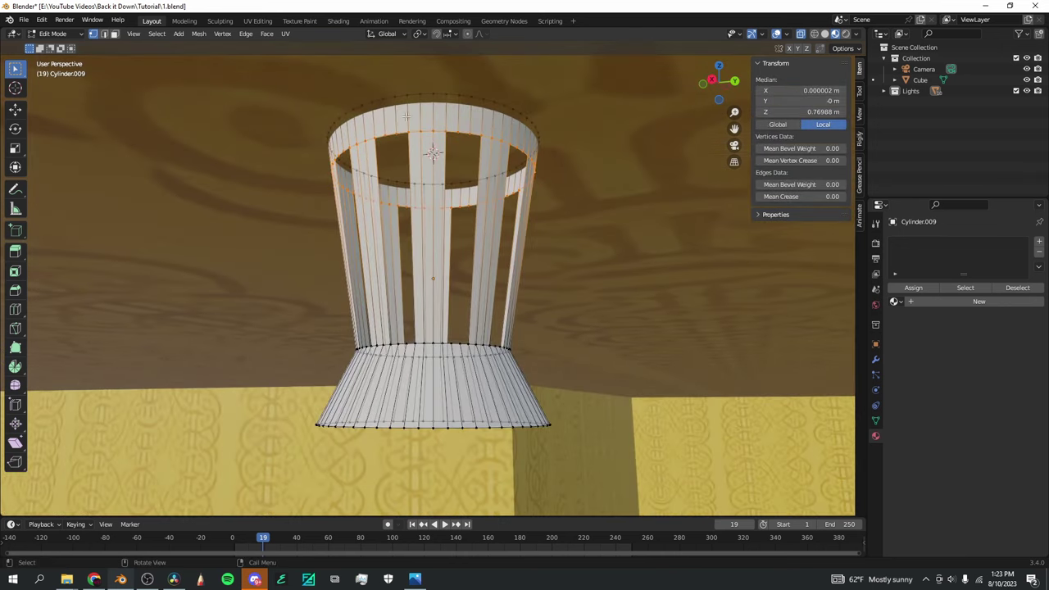
right_click(455, 138)
click(442, 182)
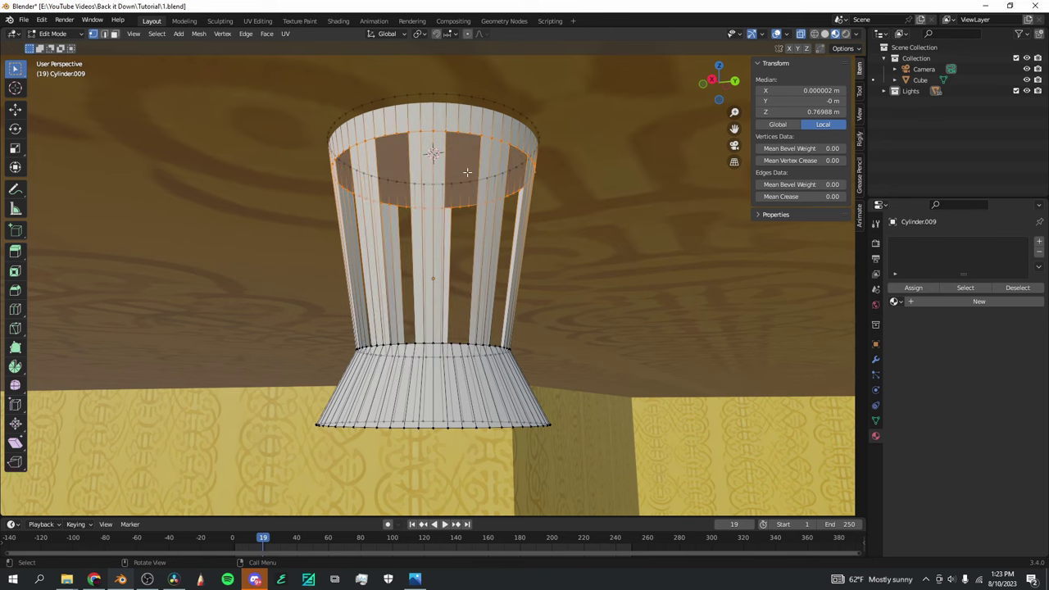
Select the vertex loop at the waist below the slots and create a face from it
drag(737, 95, 694, 122)
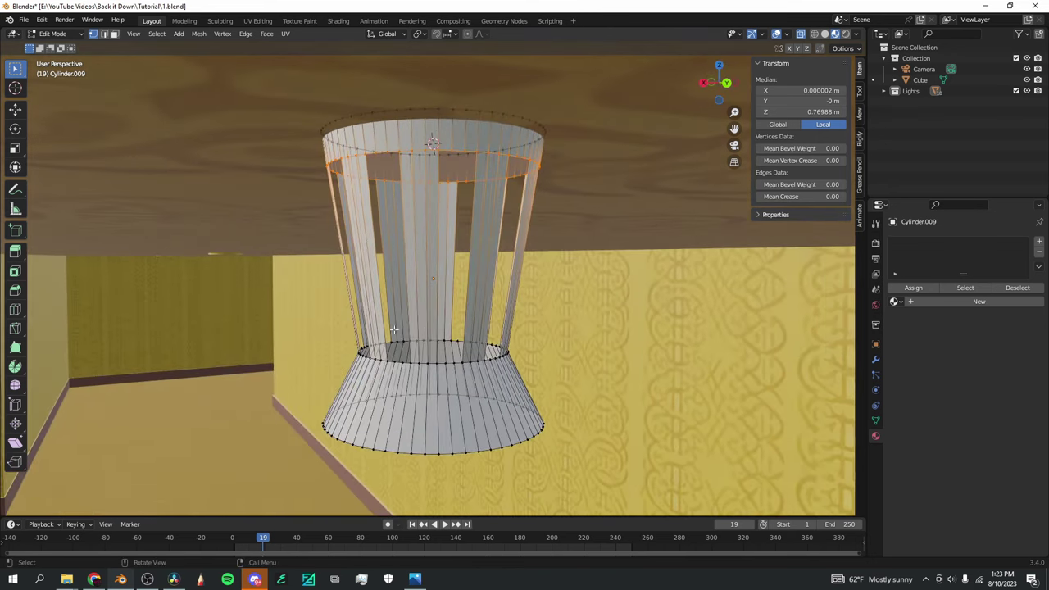
alt+click(535, 386)
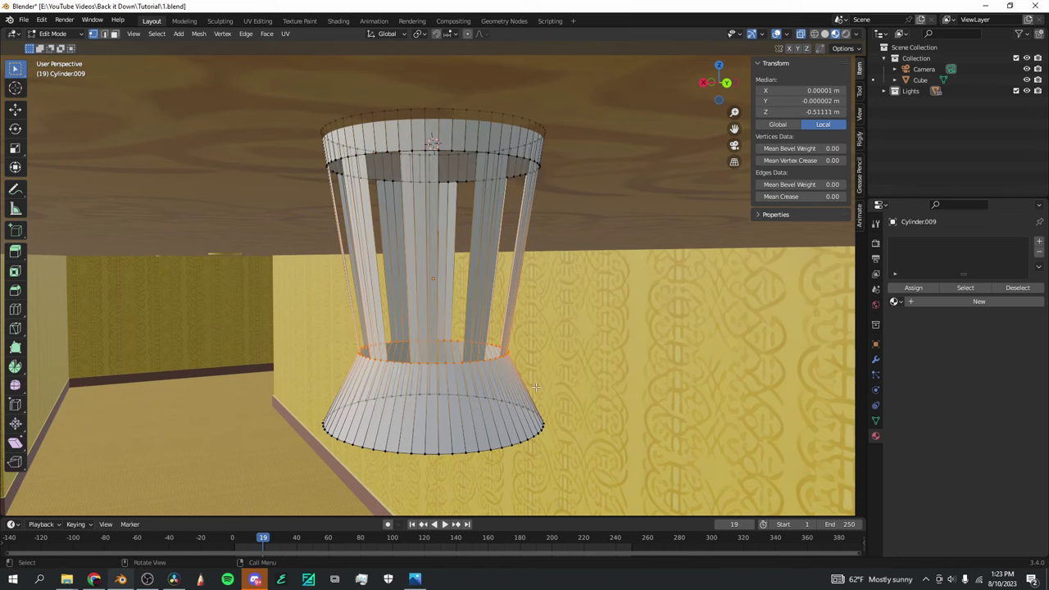
right_click(446, 358)
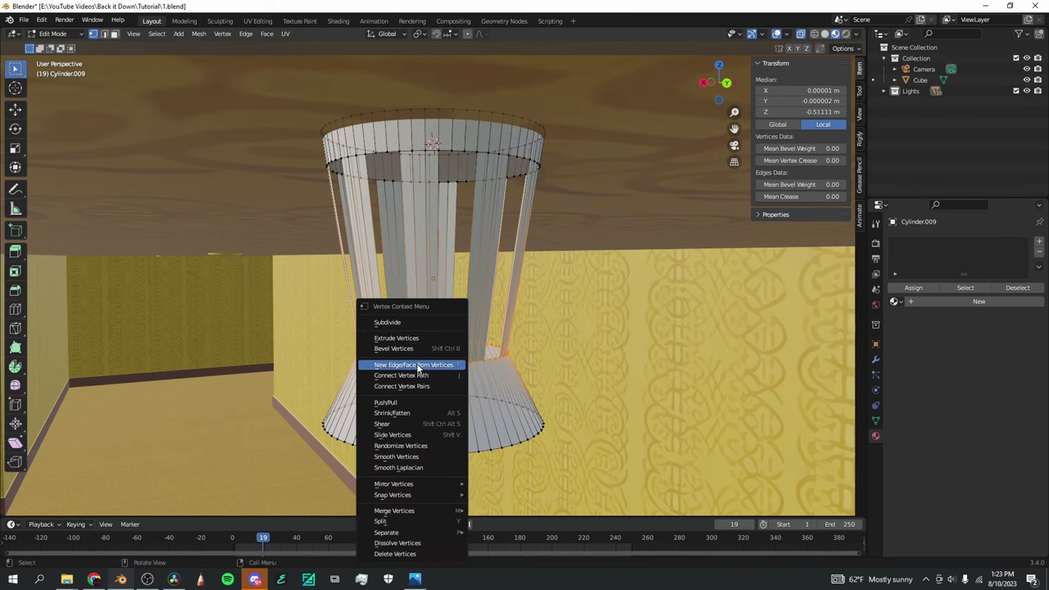
click(447, 364)
click(577, 359)
Scale the flared bottom ring of vertices to about 0.867, raise it along Z to shorten the flare, and return to Object Mode
scroll(581, 343, up, 2)
drag(721, 92, 782, 62)
scroll(610, 203, down, 2)
scroll(606, 209, down, 3)
middle_drag(601, 216, 311, 358)
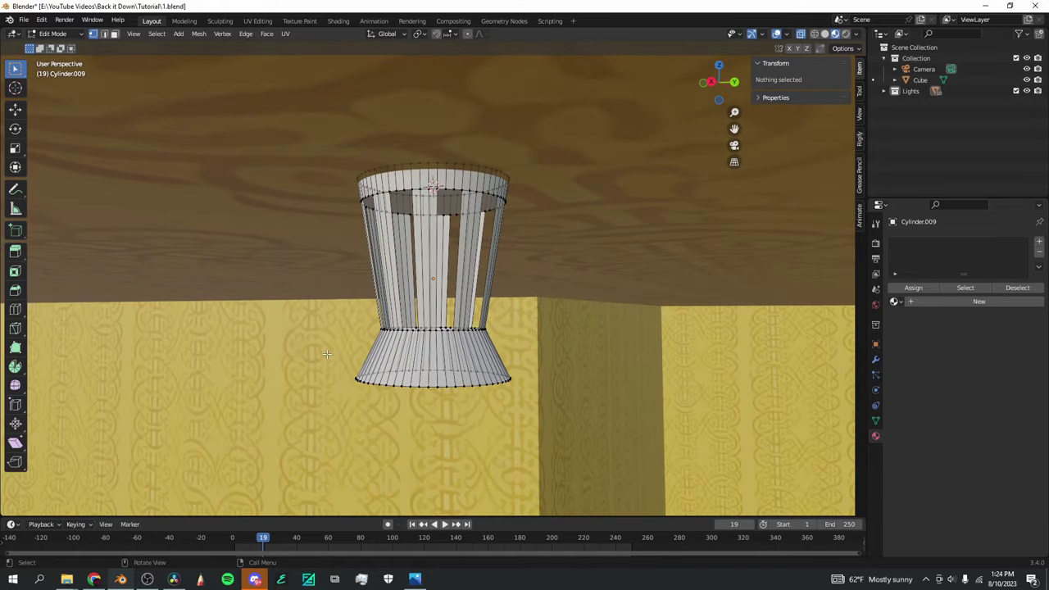
drag(326, 354, 561, 398)
key(s)
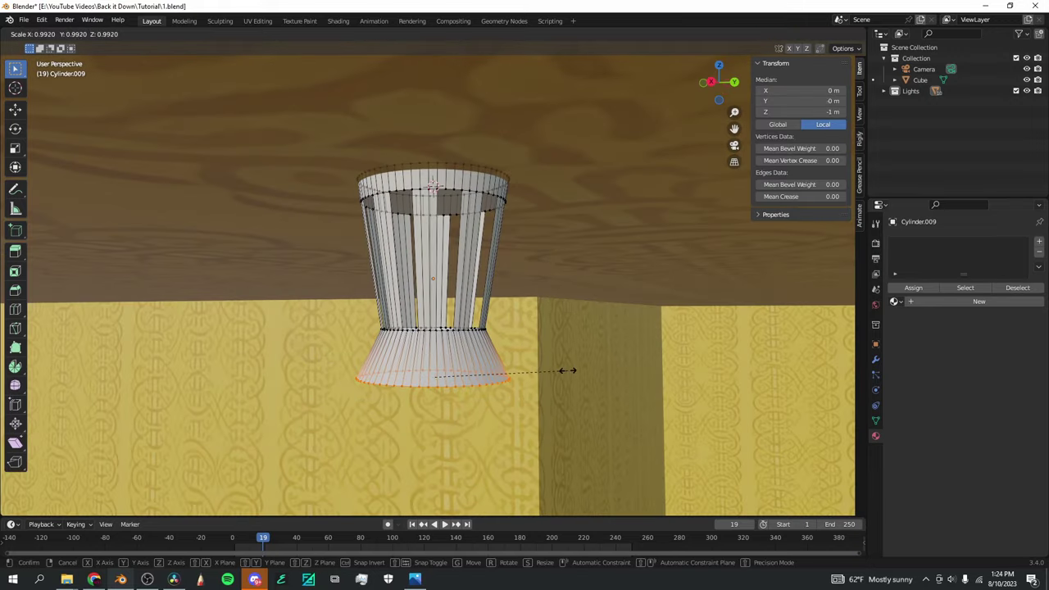
click(551, 370)
key(g)
key(z)
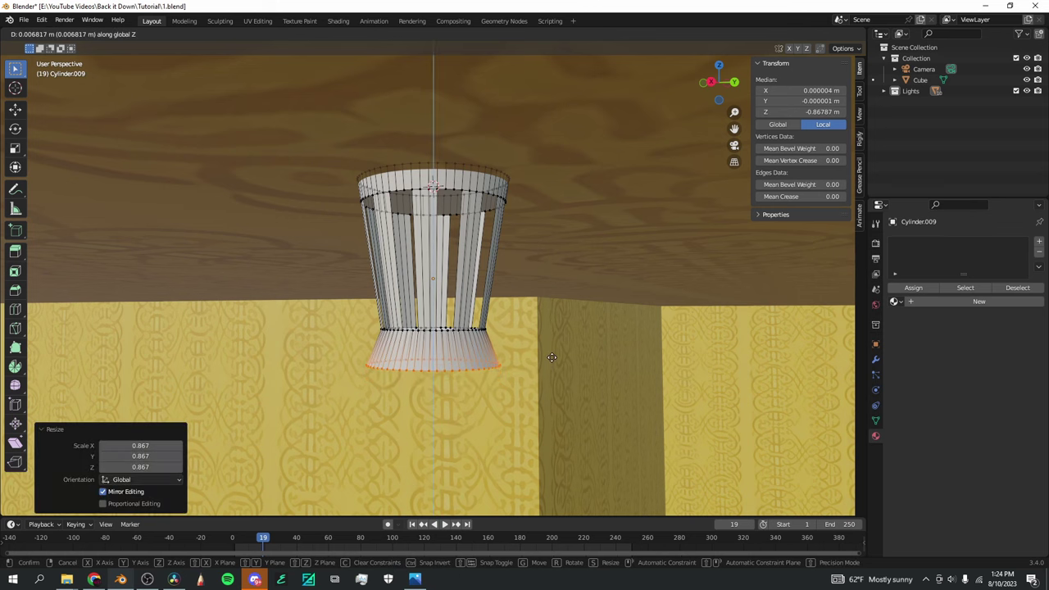
click(525, 285)
mouse_move(717, 84)
mouse_down()
mouse_move(717, 42)
mouse_move(720, 79)
mouse_up()
click(53, 33)
click(53, 46)
Select the sprinkler on the ceiling and give it a new material named Sprinkler
scroll(520, 261, down, 6)
click(556, 319)
scroll(576, 316, down, 2)
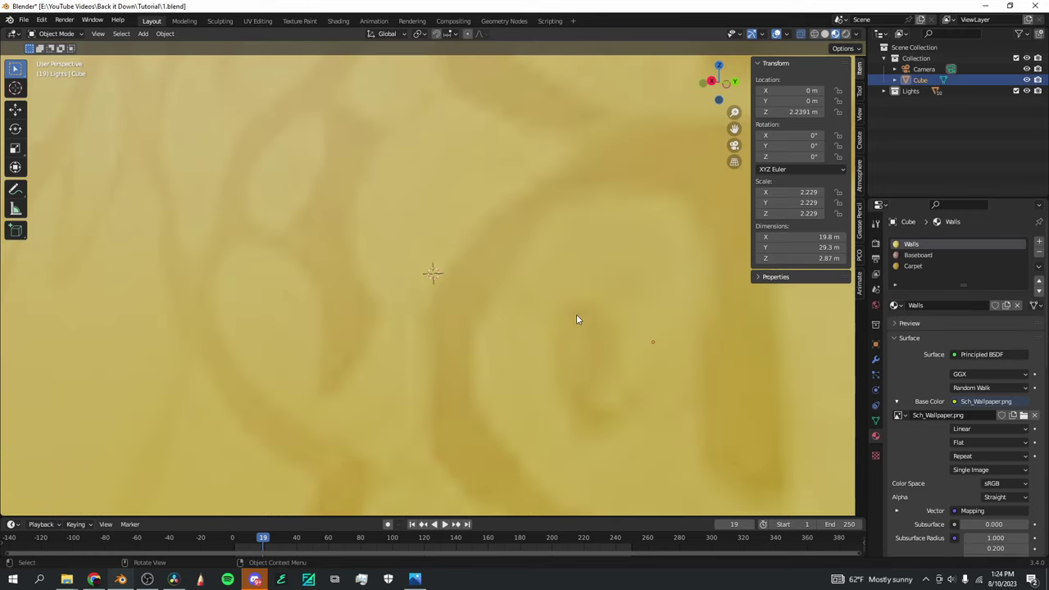
scroll(578, 317, up, 1)
drag(720, 84, 639, 84)
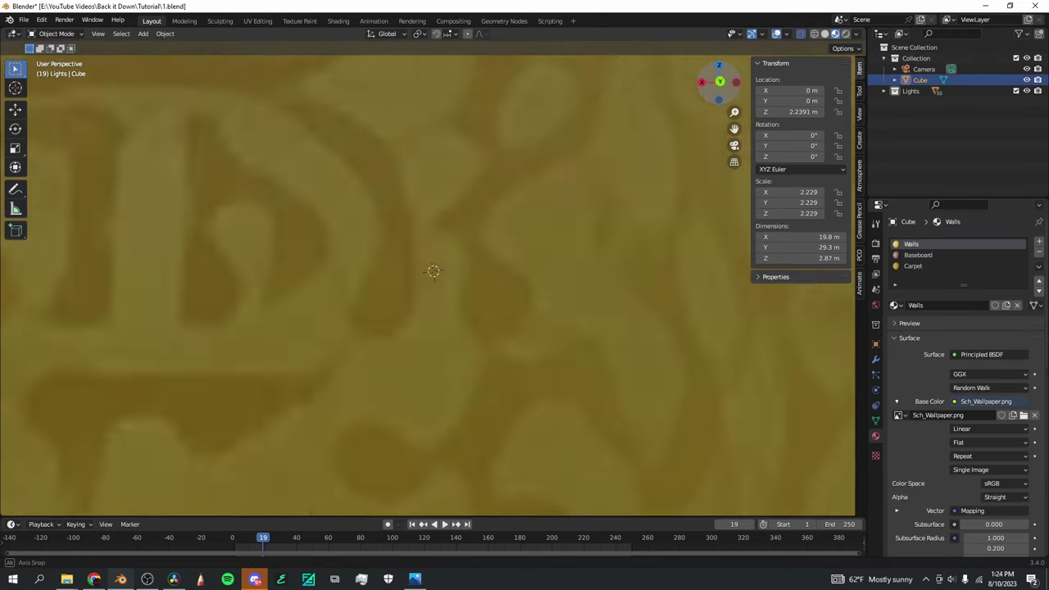
scroll(508, 287, up, 5)
click(434, 275)
scroll(541, 327, up, 2)
click(953, 287)
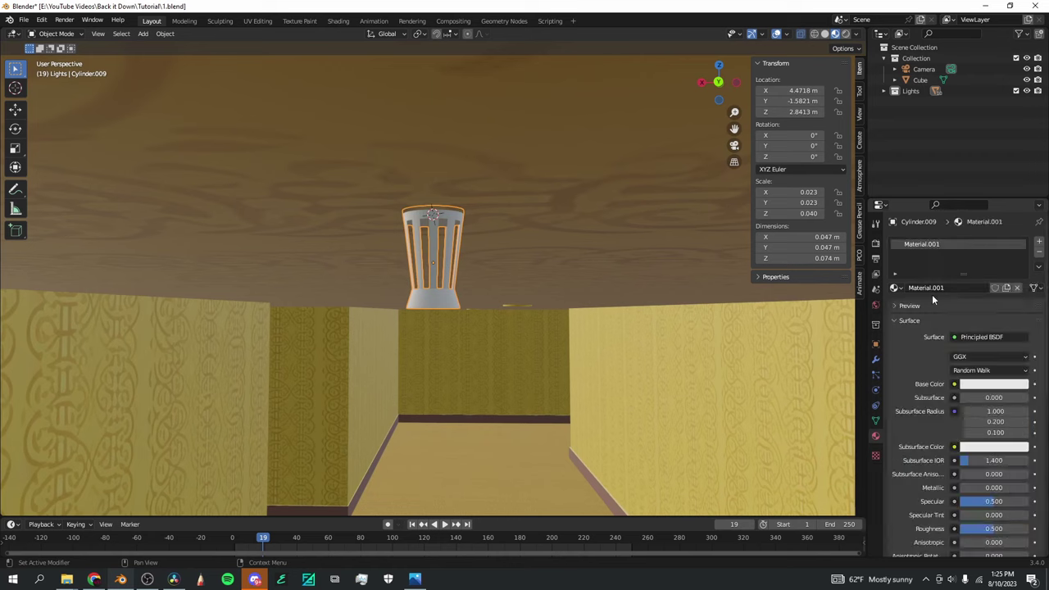
text(Sprinkler)
Tint the Sprinkler material's base color orange and lower its value to a very dark, nearly black tone
click(971, 388)
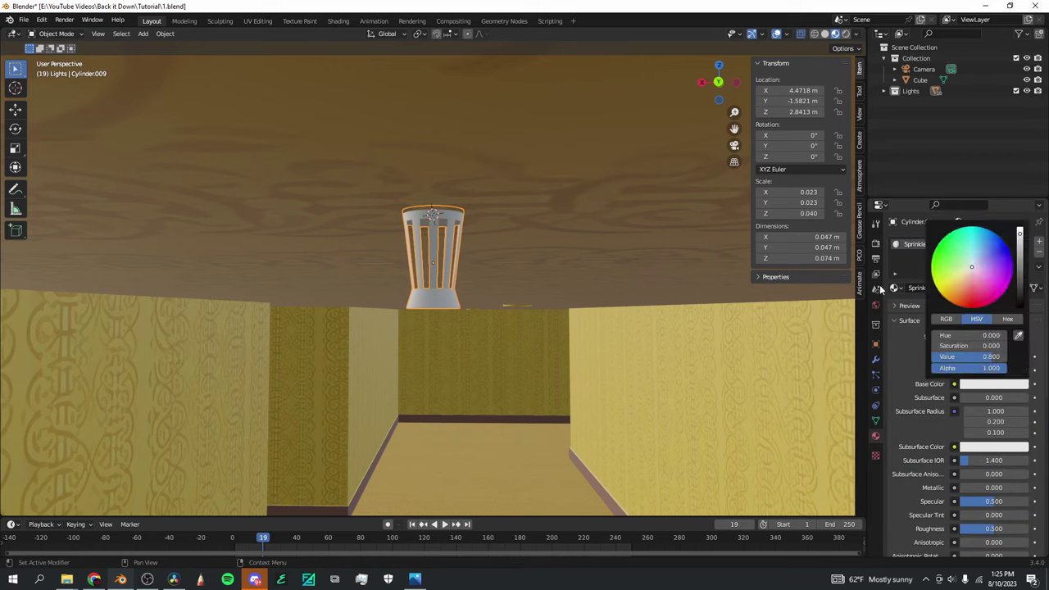
click(985, 387)
drag(973, 279, 960, 300)
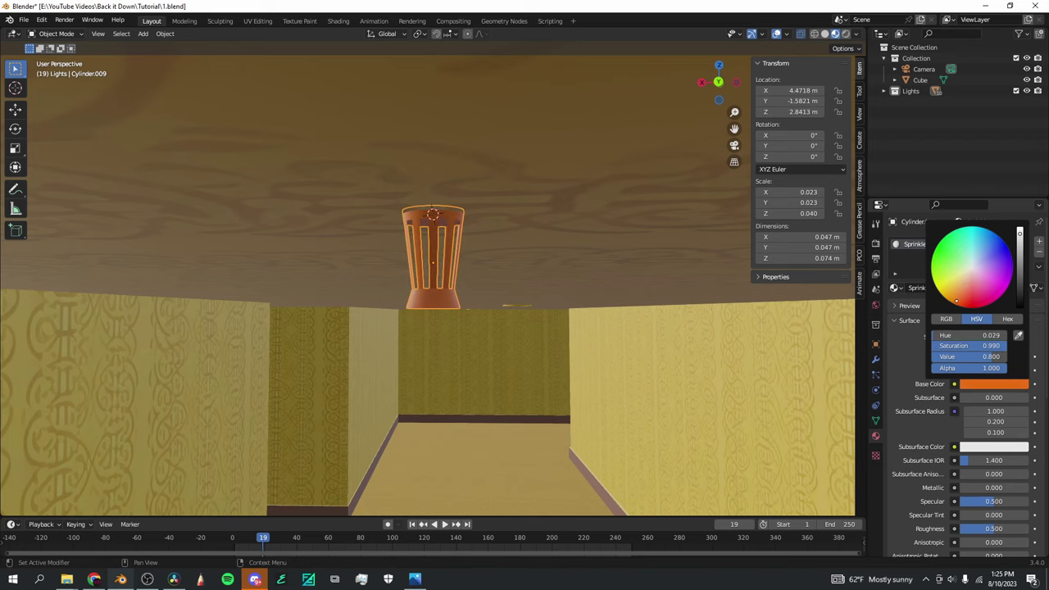
drag(1019, 269, 1019, 281)
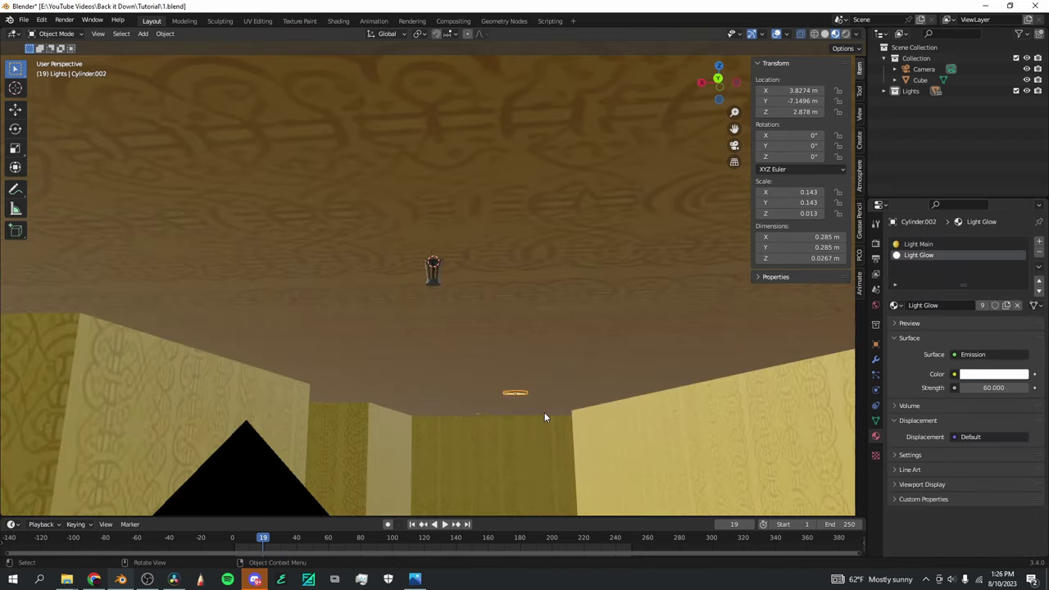
Duplicate the sprinkler and shift the copy horizontally along the corridor ceiling by about -0.32 m in X and -3.12 m in Y
scroll(543, 412, down, 3)
drag(719, 82, 660, 185)
scroll(475, 251, up, 4)
click(435, 278)
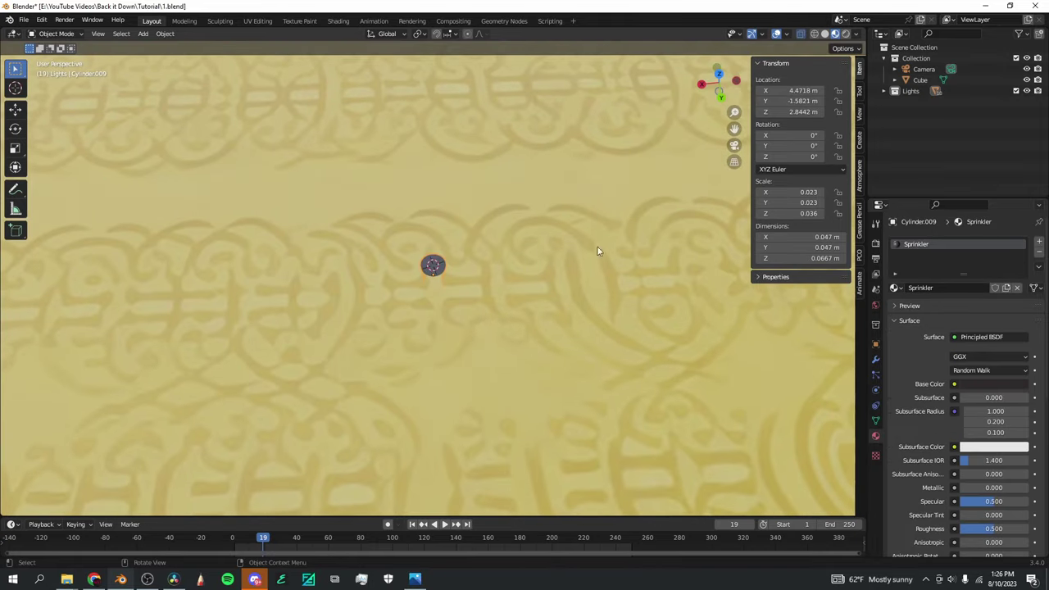
scroll(491, 295, down, 12)
key(shift+d)
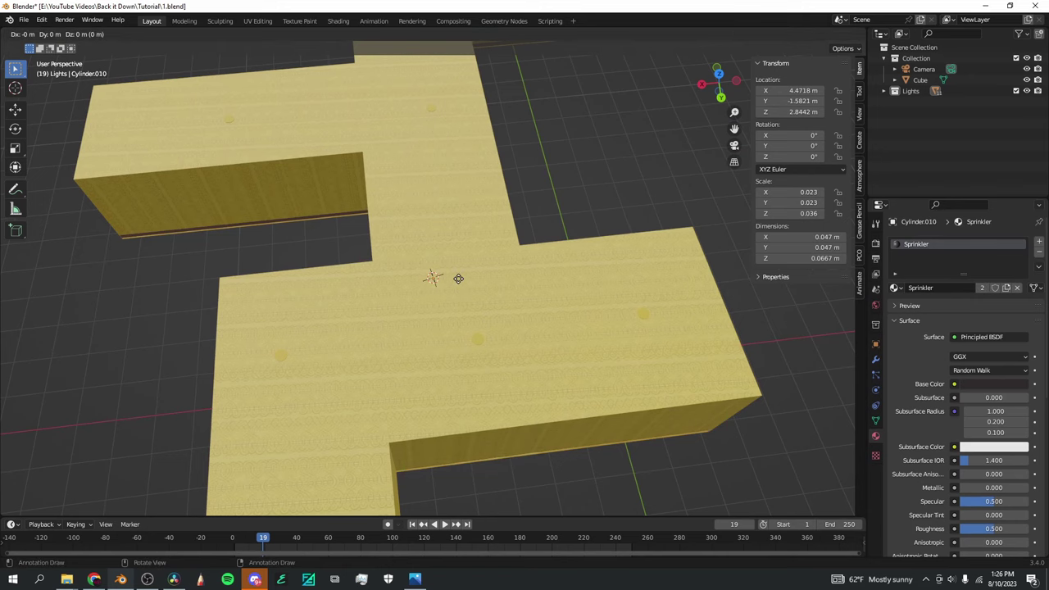
right_click(458, 278)
key(g)
key(shift+z)
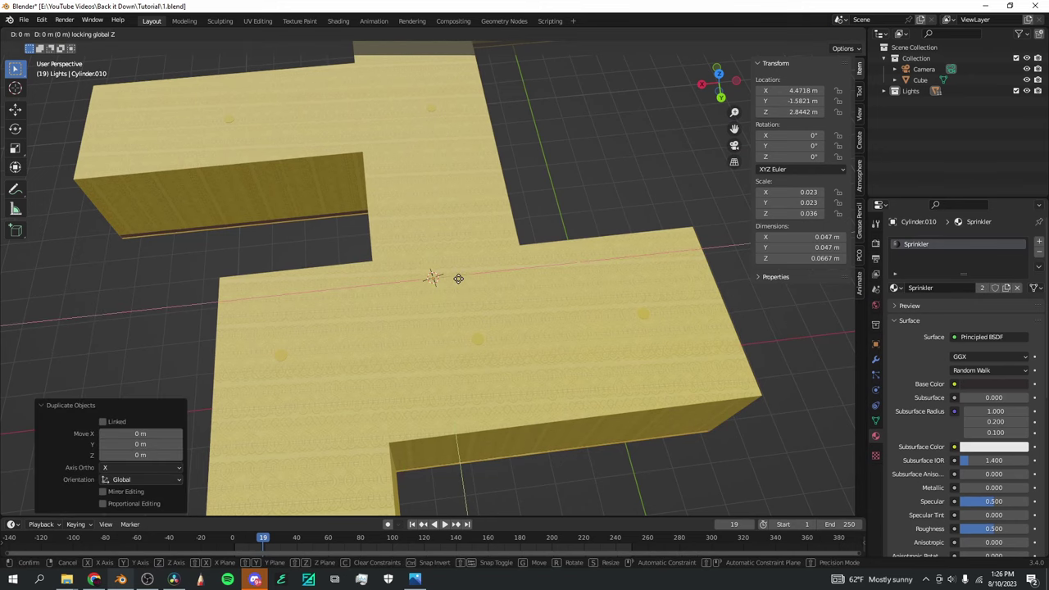
click(455, 176)
scroll(456, 177, down, 3)
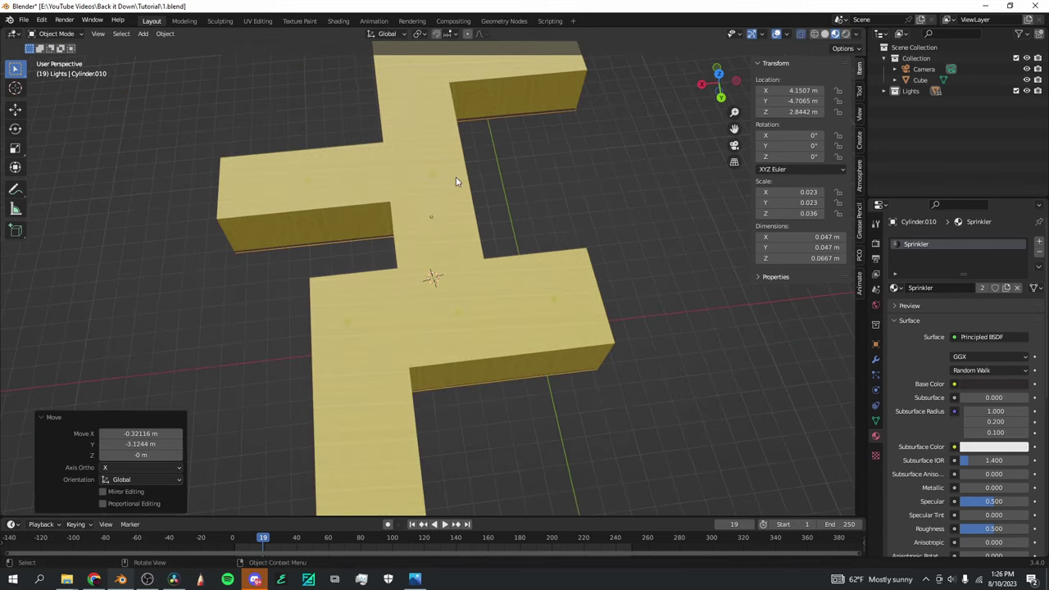
Place two more sprinkler copies farther along the corridor, offset by about -4.51 m and -4.69 m in Y, using solid X-ray shading for the last
key(shift+d)
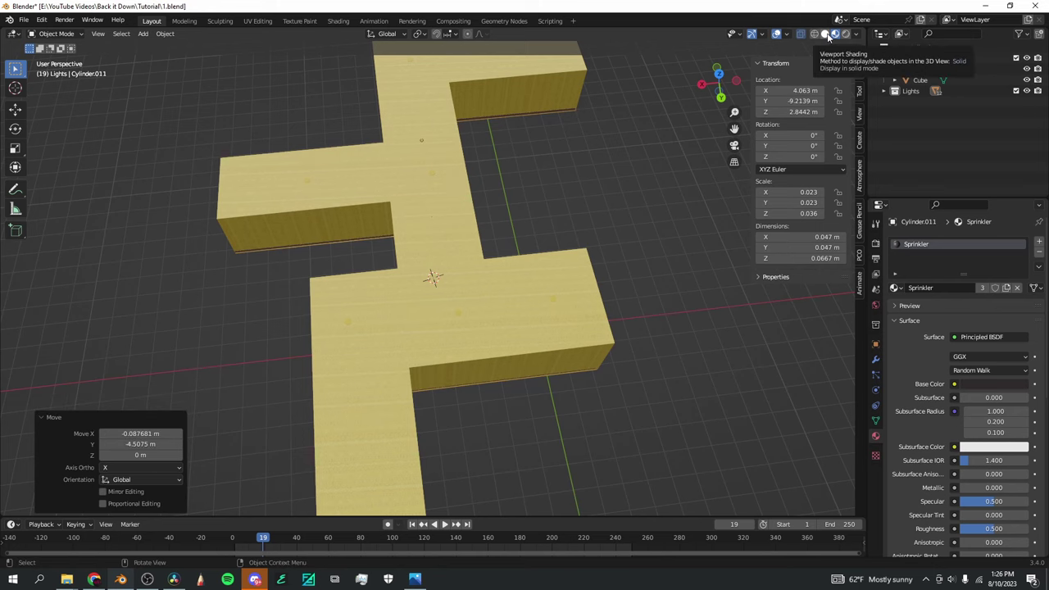
click(825, 34)
drag(734, 129, 746, 251)
scroll(544, 272, up, 2)
scroll(541, 271, down, 2)
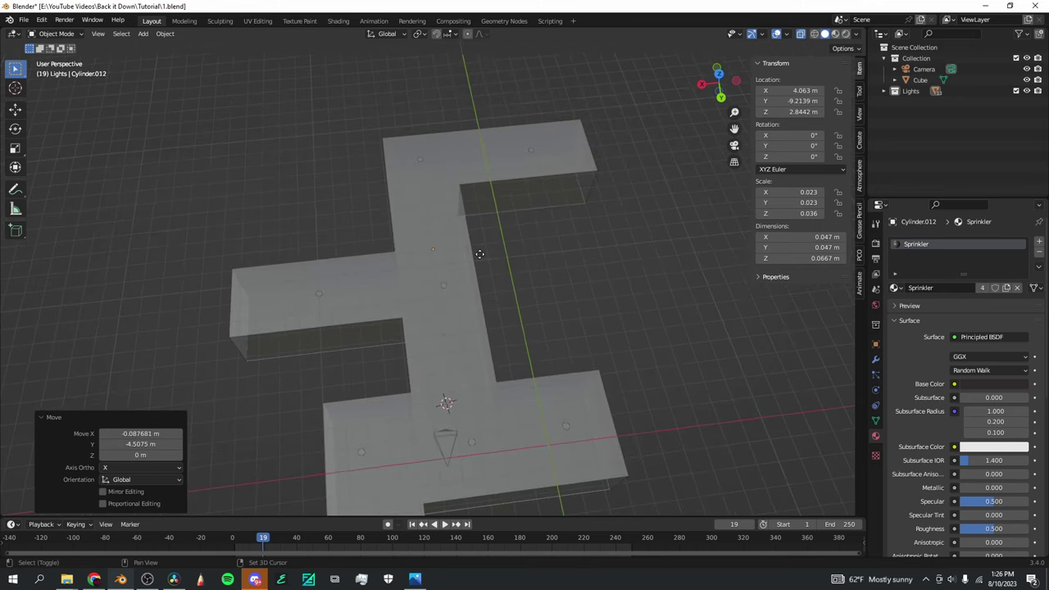
key(shift+d)
key(shift+z)
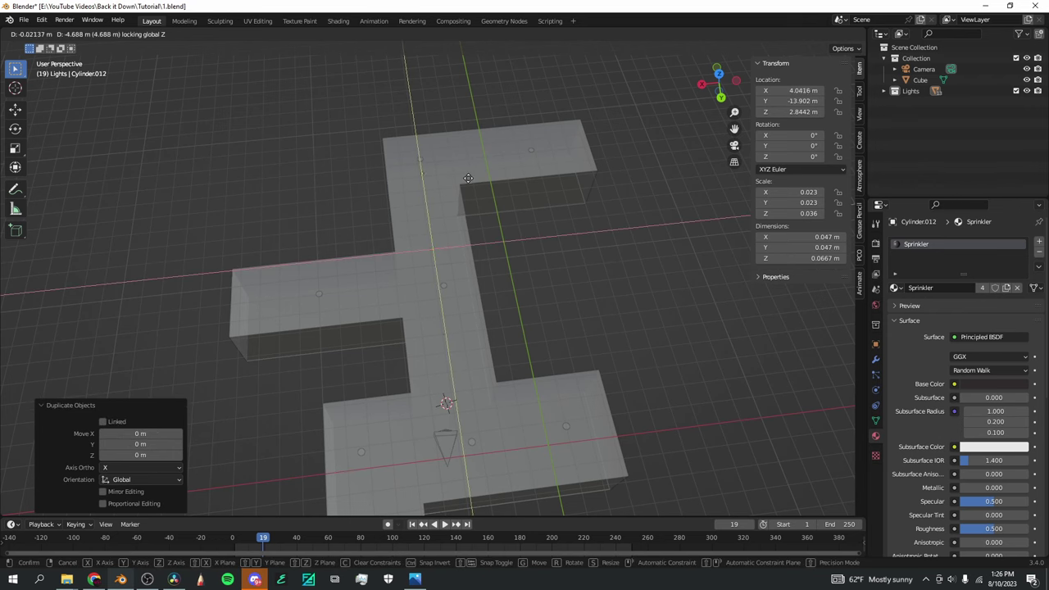
click(467, 178)
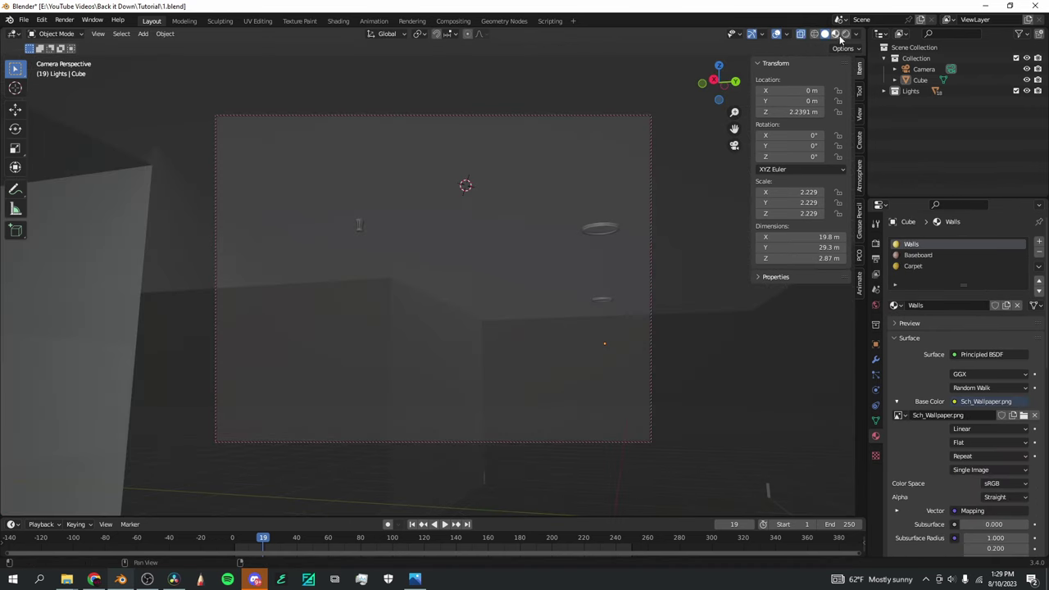
Walk through the textured hallways in camera view to examine how the lights and sprinklers are distributed
click(842, 34)
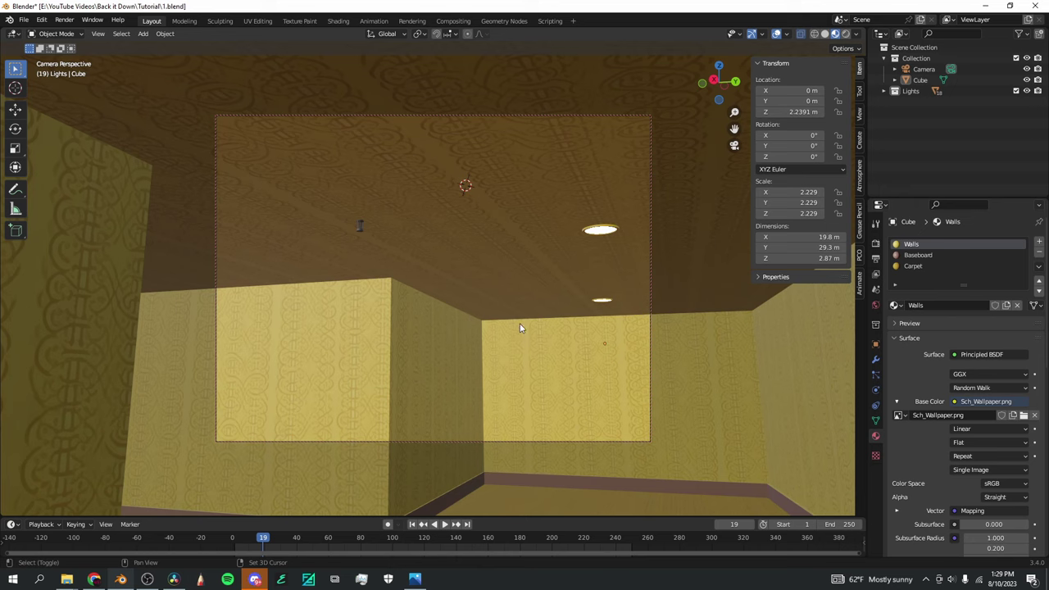
key(shift+grave)
key(w)
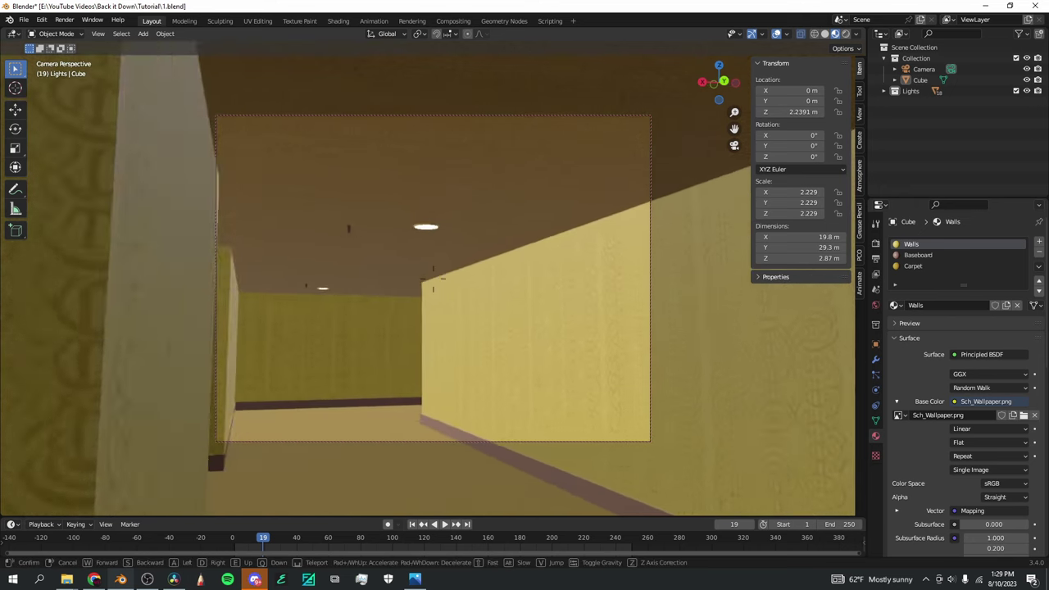
key(w)
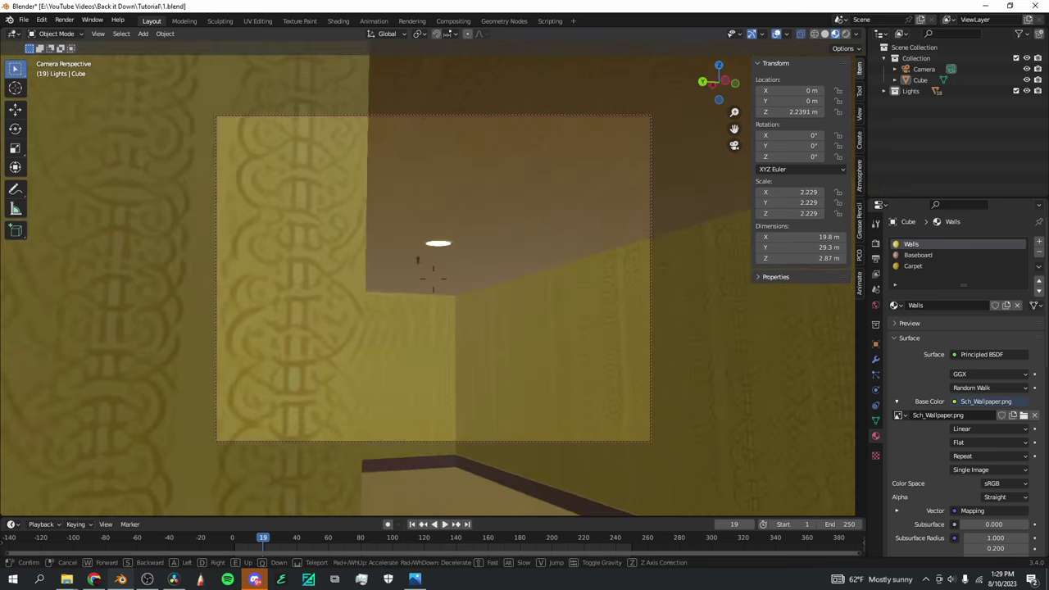
key(w)
key(w)
key(w)
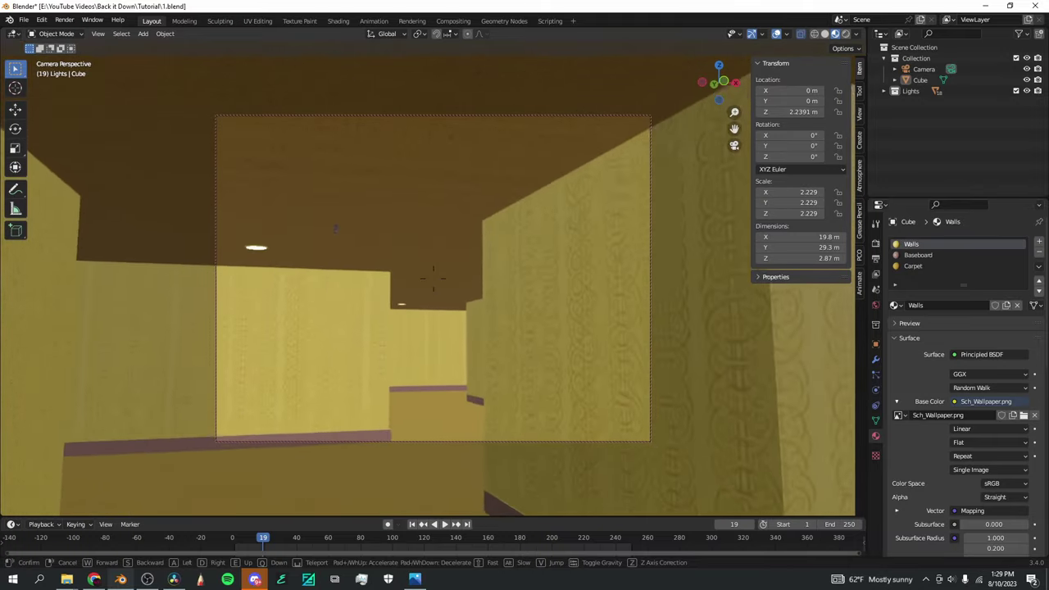
key(w)
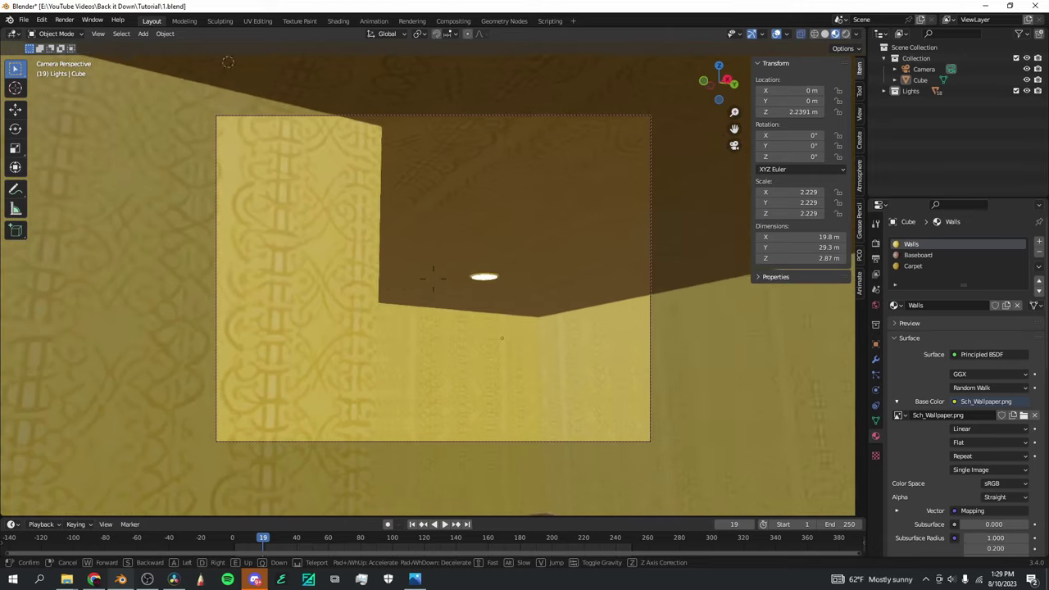
key(w)
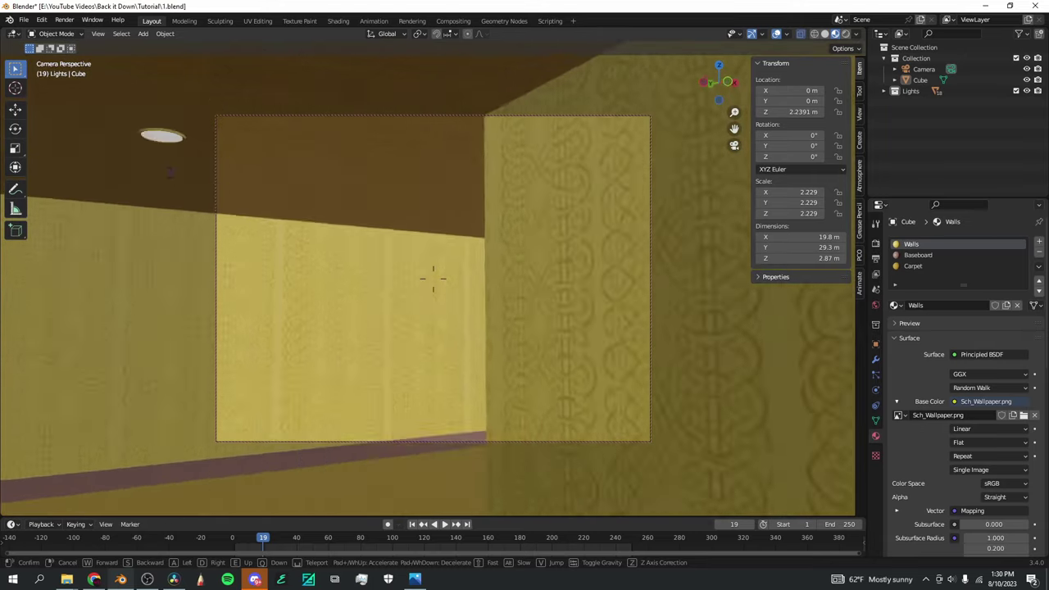
key(w)
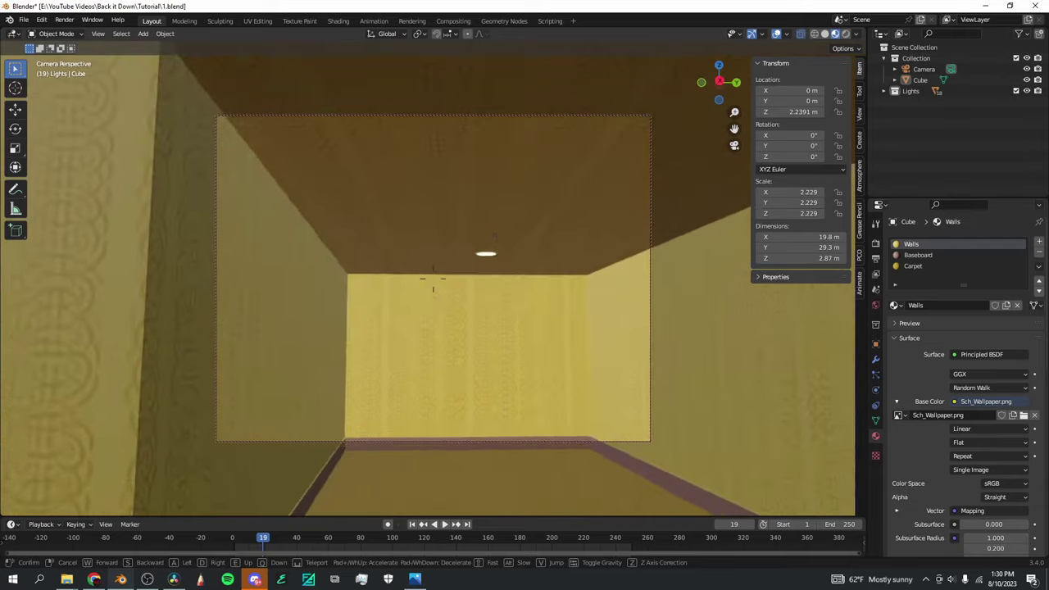
Delete the ceiling light in the dead-end side hallway ahead of the camera
click(540, 312)
click(469, 262)
right_click(470, 262)
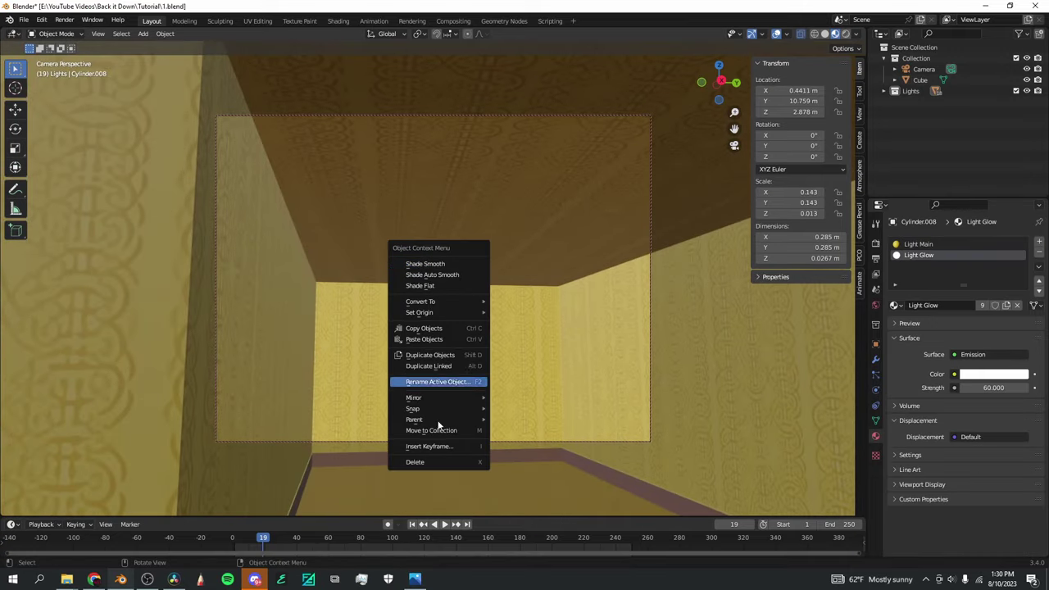
click(417, 462)
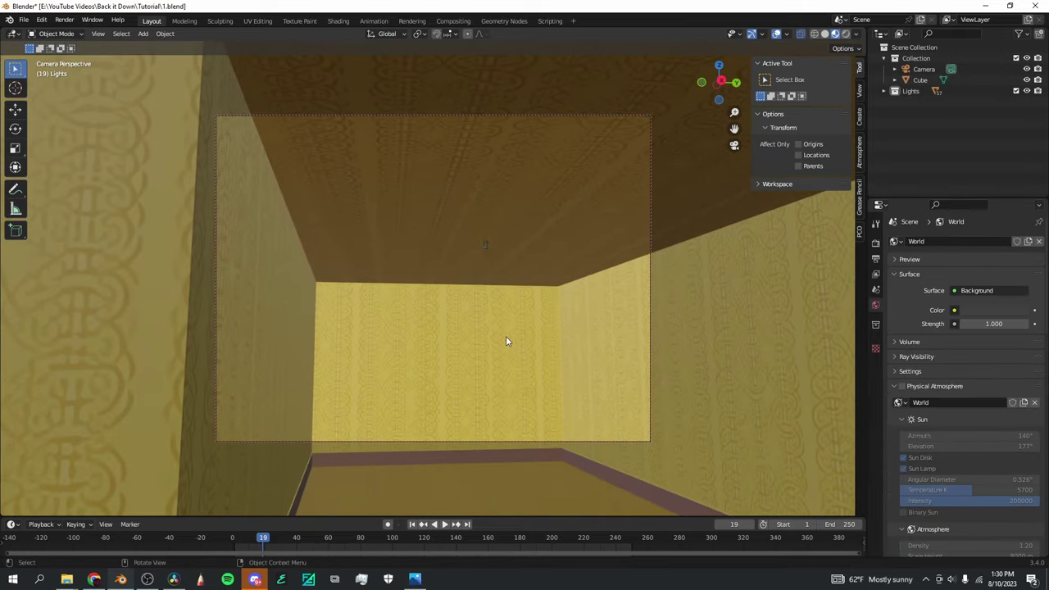
Walk on to the next side hallway and delete the ceiling light near its end
key(shift+grave)
key(w)
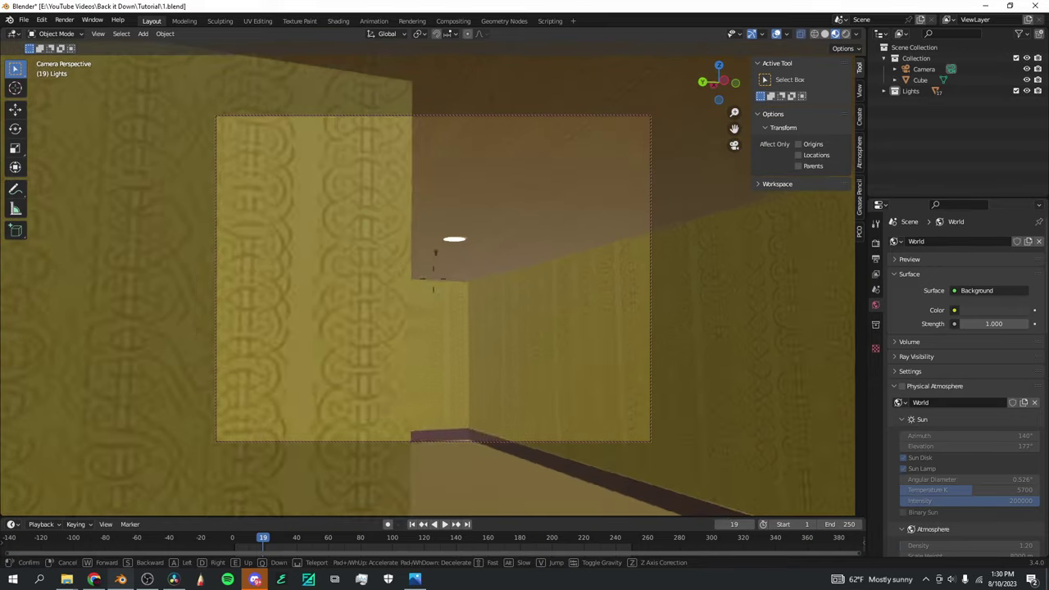
click(504, 333)
click(423, 263)
right_click(425, 261)
key(Escape)
right_click(417, 262)
click(418, 263)
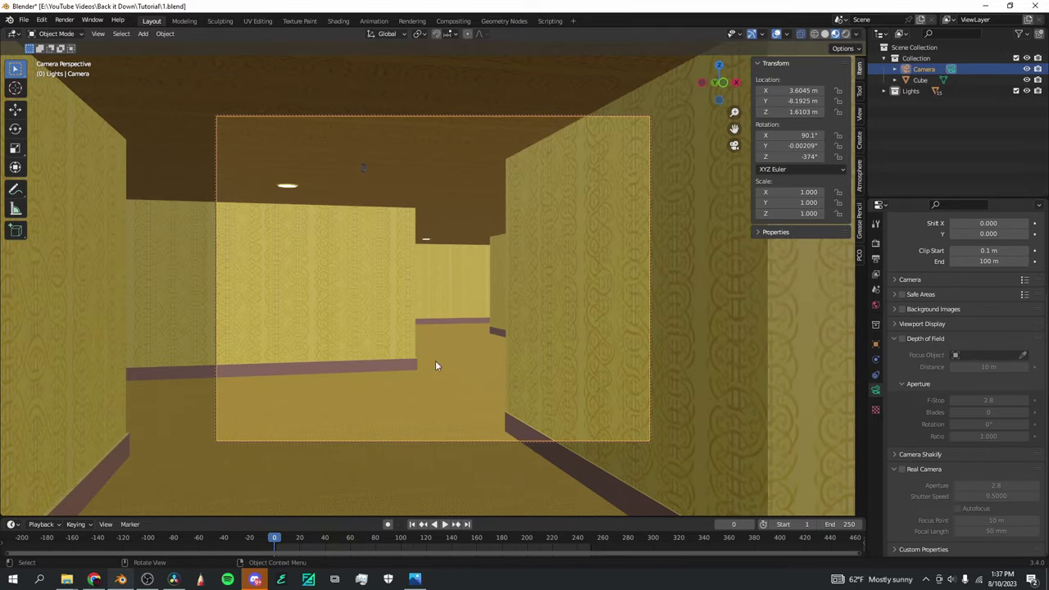
Enable auto keying and record the camera's starting keyframe at frame 0 without changing its position
click(386, 525)
key(g)
click(436, 284)
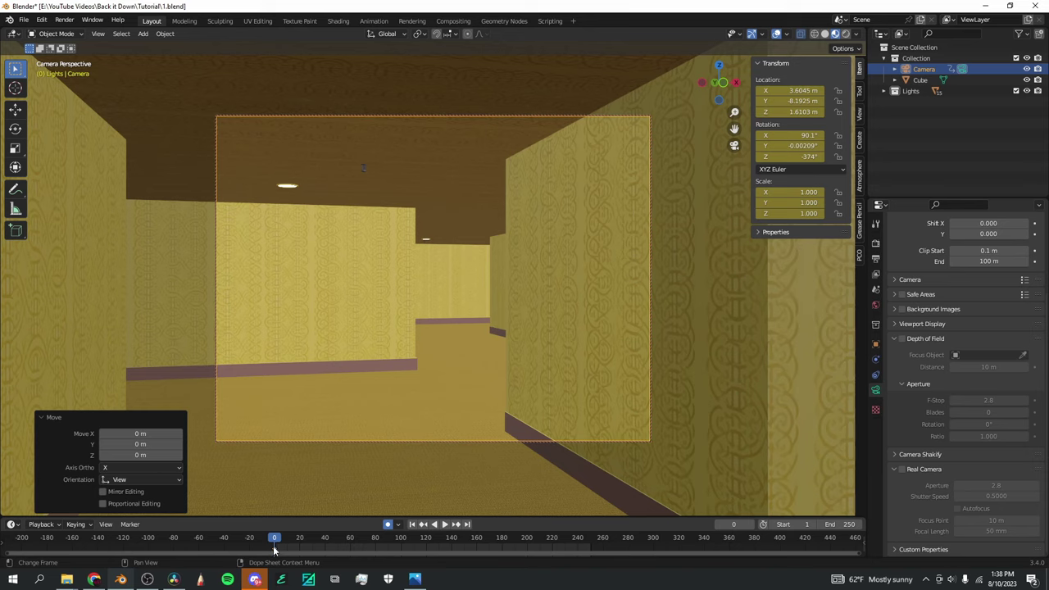
At frame 248, keyframe the camera farther down the corridor in wireframe shading, moved about 4.27 m in X and 16.24 m in Y at constant height
key(space)
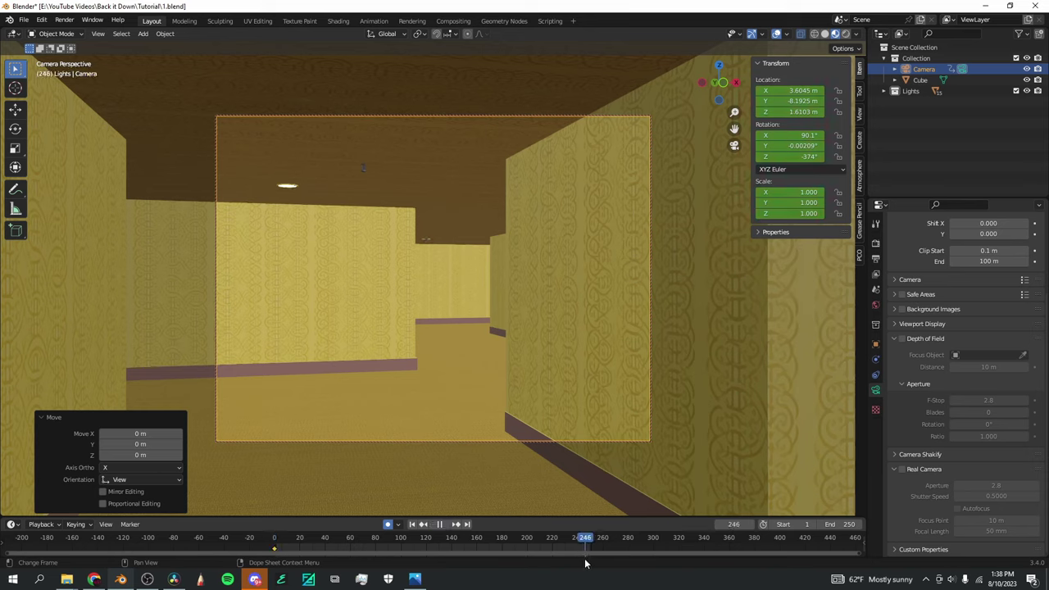
key(space)
click(734, 146)
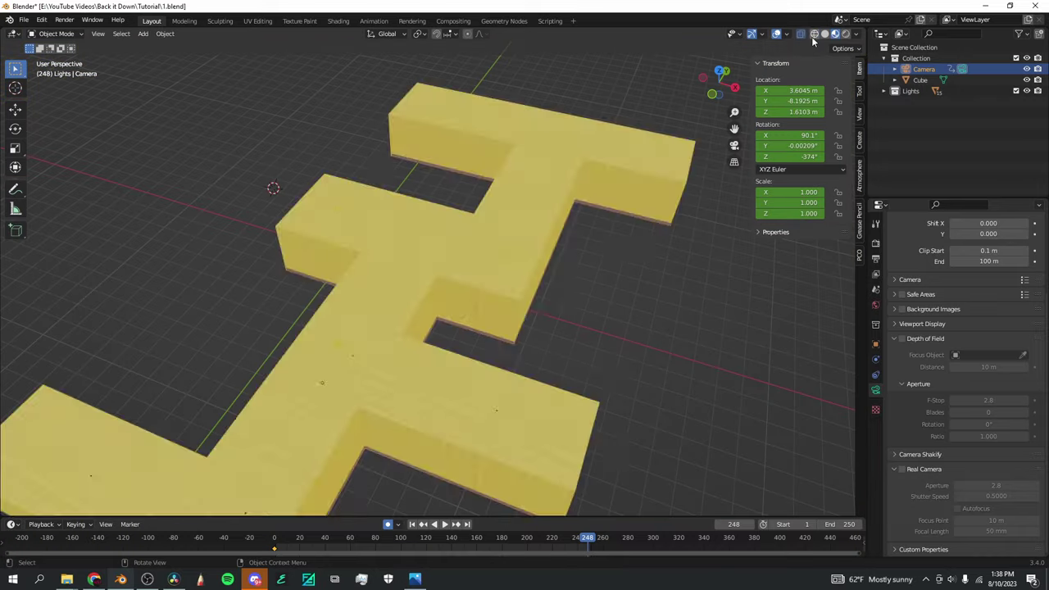
click(814, 35)
drag(721, 80, 638, 92)
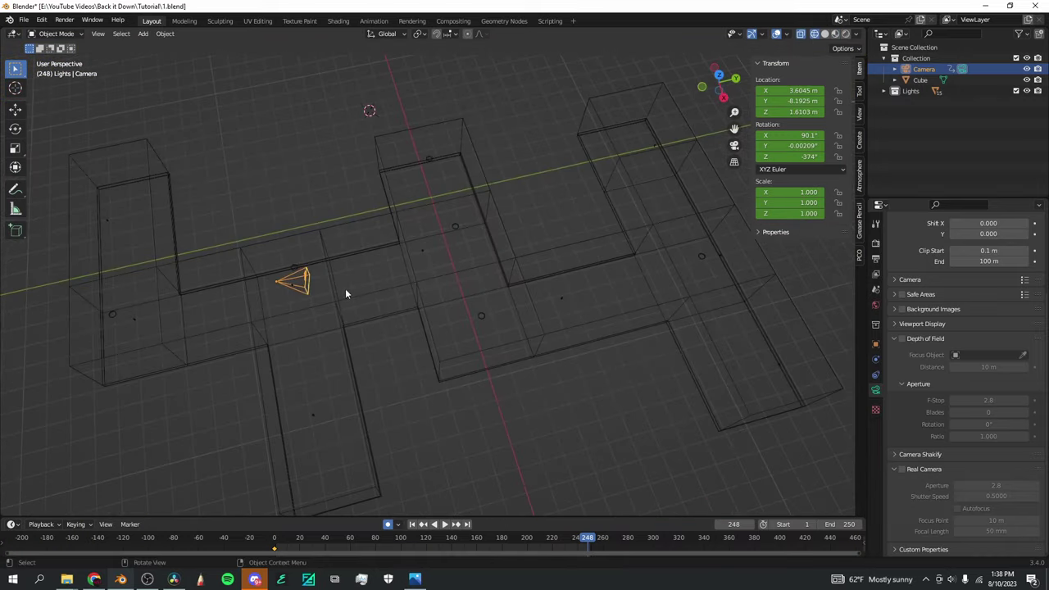
key(g)
key(x)
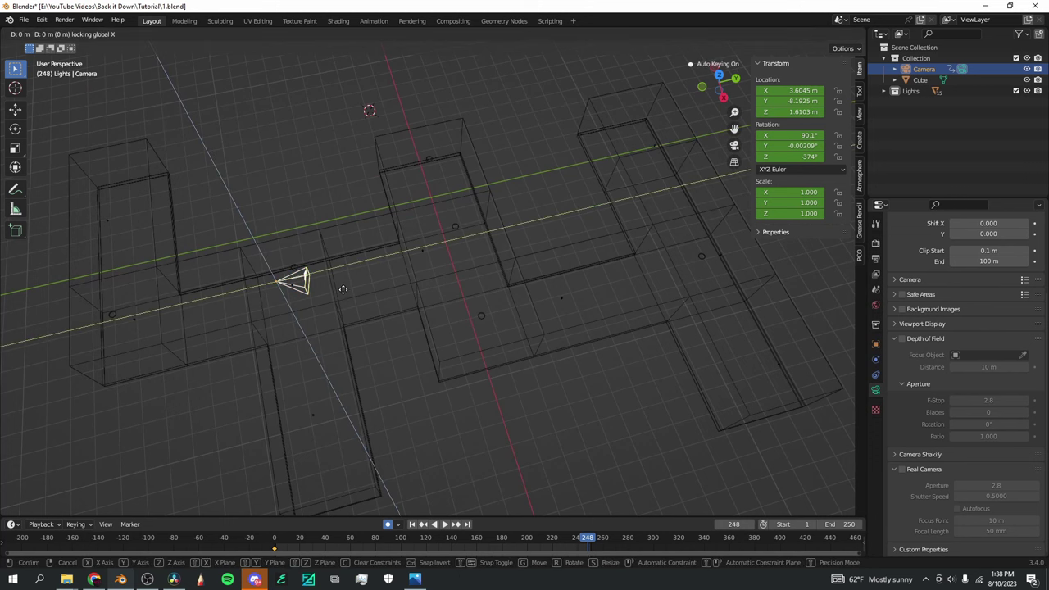
key(z)
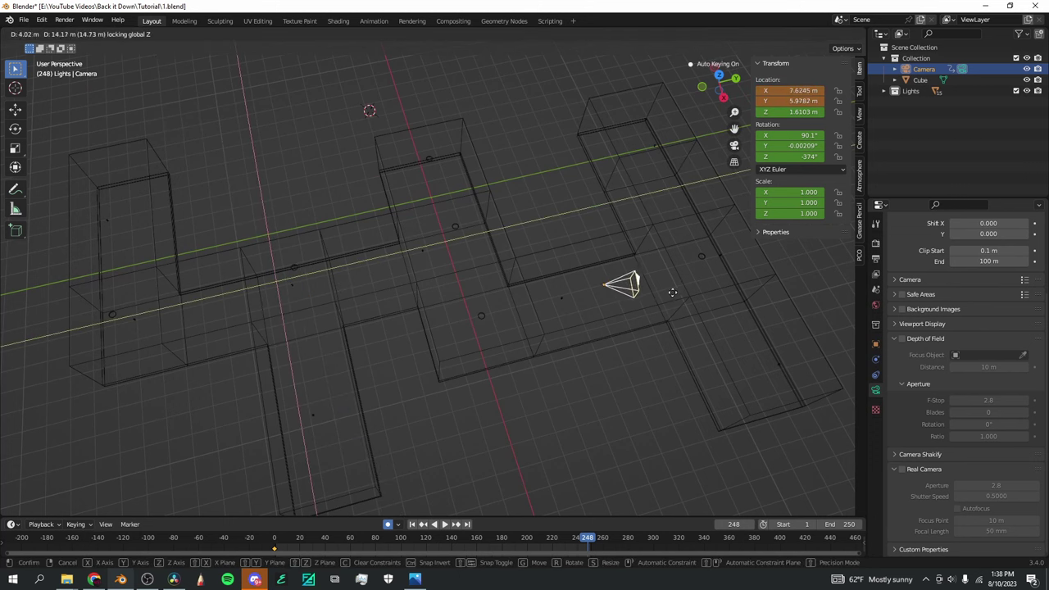
click(716, 285)
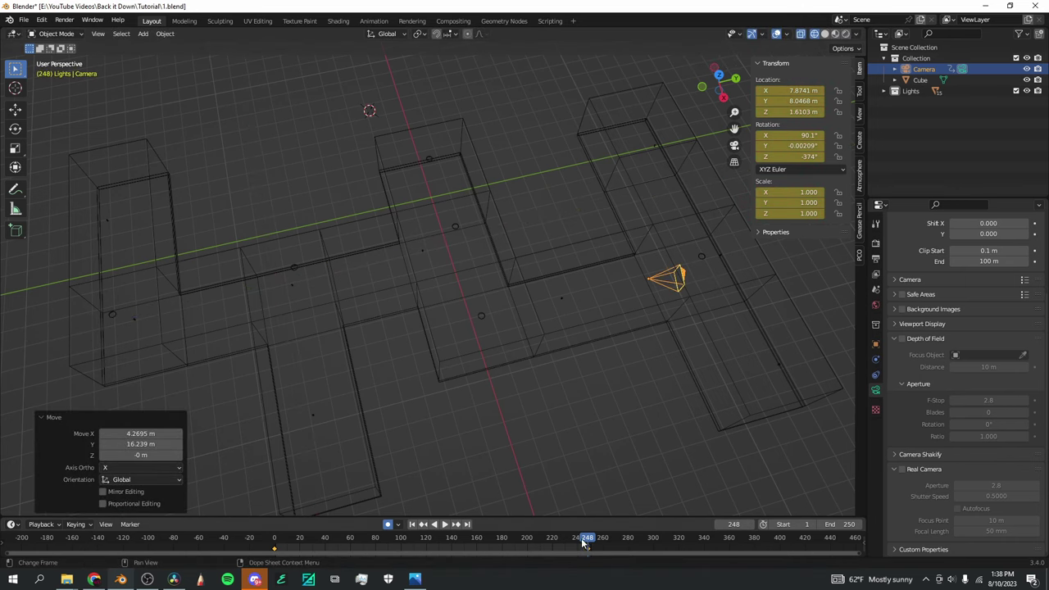
Play the camera animation from frame 0 and check the motion both from outside and through the camera
drag(583, 541, 276, 541)
key(space)
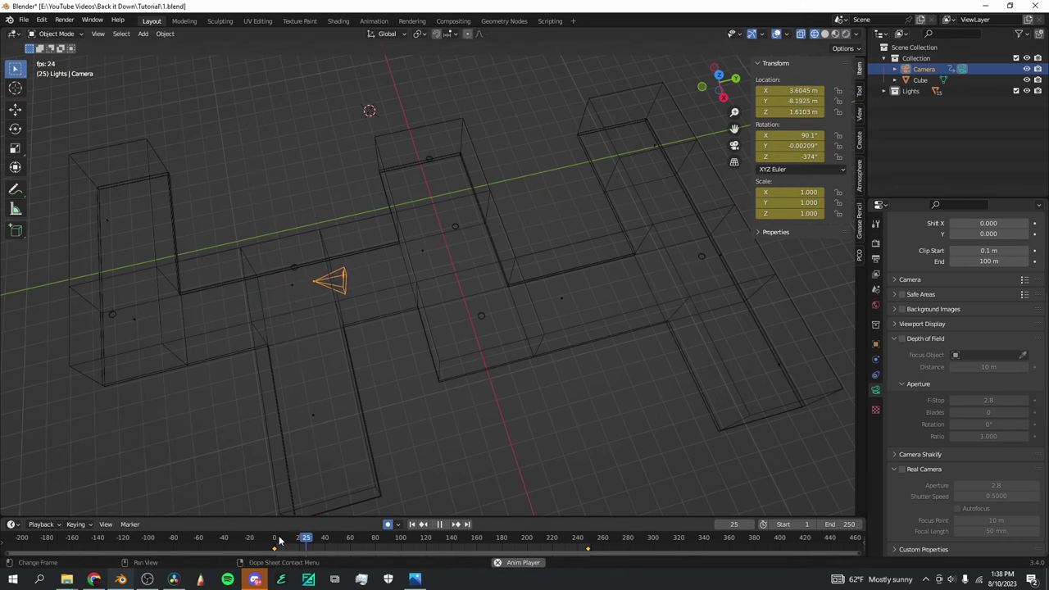
click(734, 146)
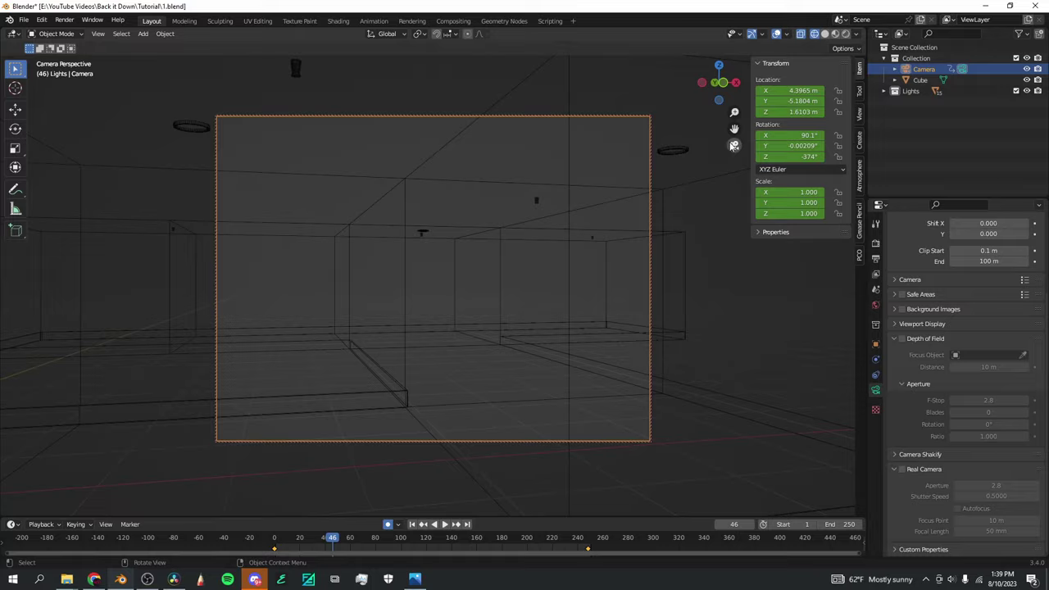
click(732, 146)
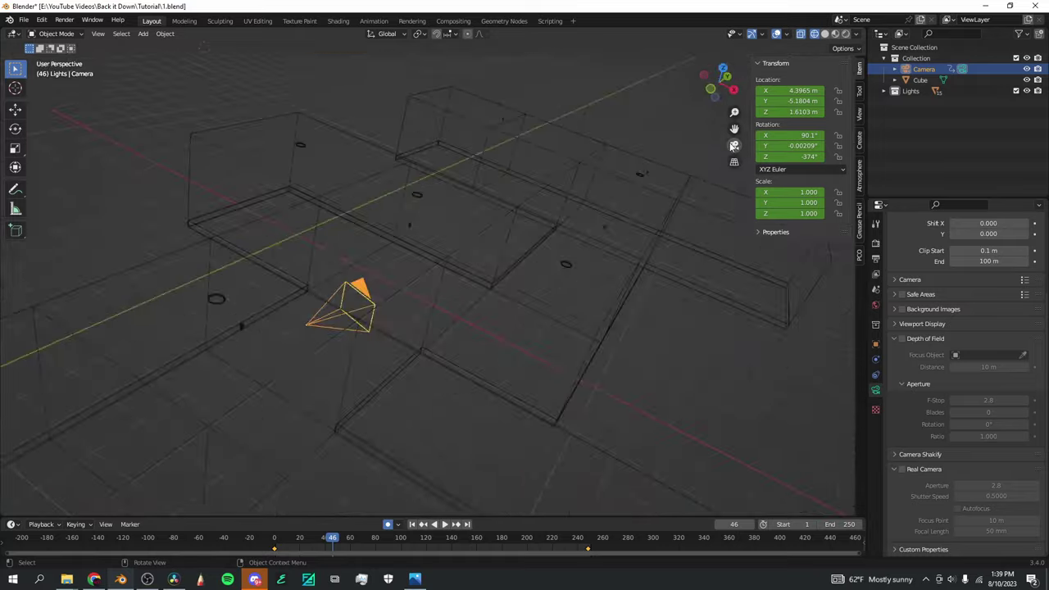
Look through the camera in material preview shading and play back its animation
click(734, 145)
click(835, 34)
key(space)
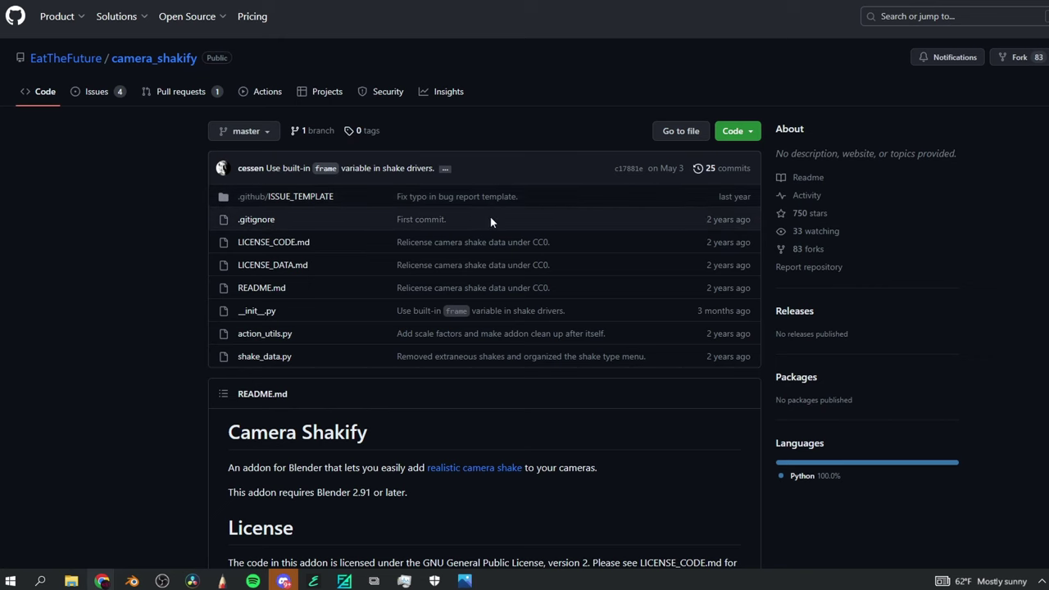
In the browser, review the camera_shakify repository page on GitHub and open its code download options
scroll(316, 217, down, 3)
scroll(316, 217, up, 3)
scroll(361, 415, down, 1)
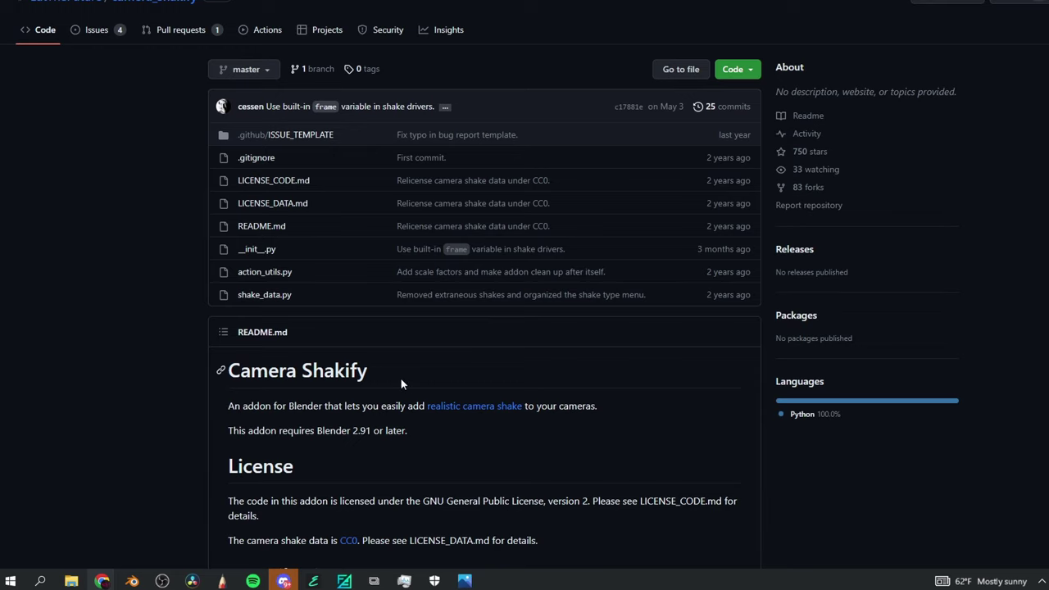
scroll(401, 382, up, 1)
click(737, 131)
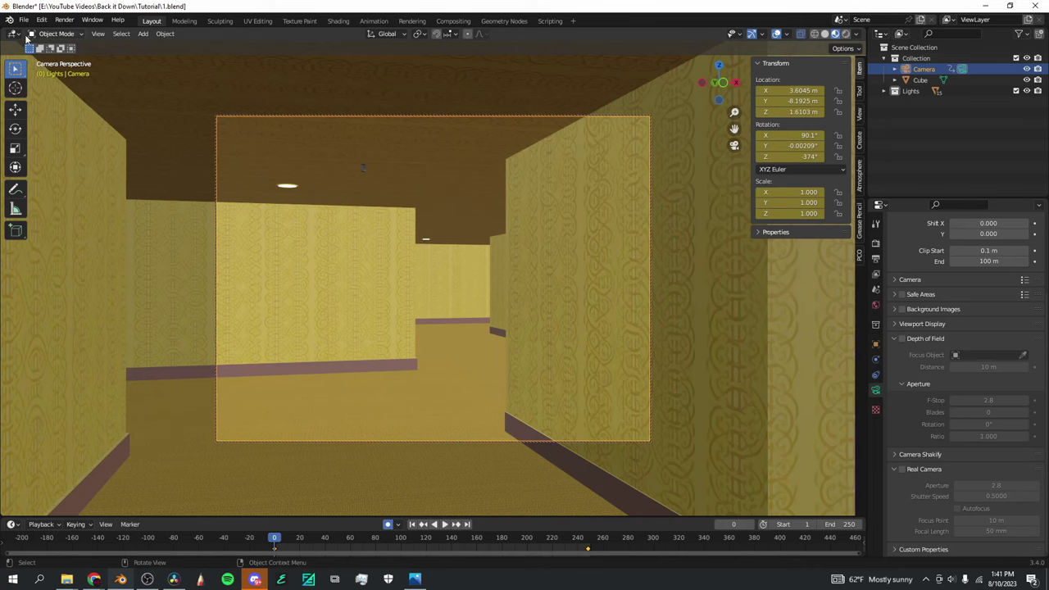
Back in Blender, open the add-on preferences, view and cancel the add-on install dialog, and search the add-ons for "camera"
click(41, 19)
click(52, 174)
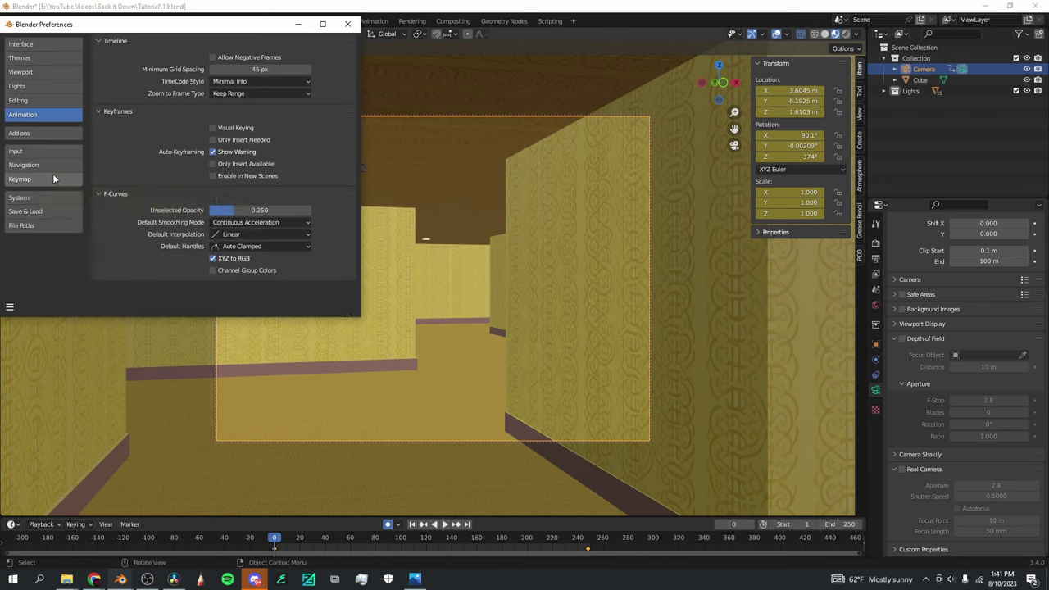
click(28, 135)
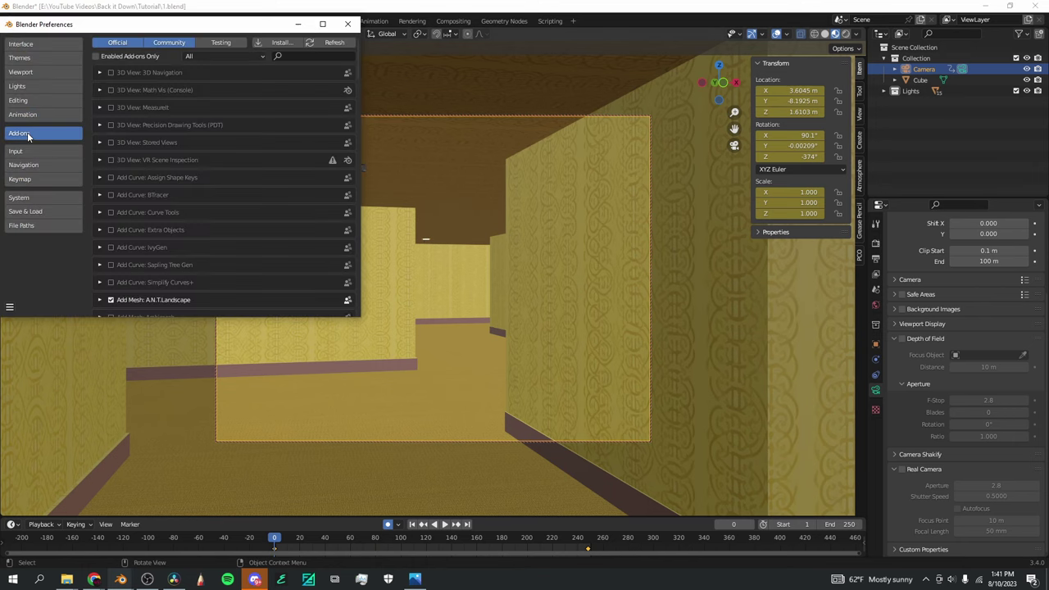
click(280, 43)
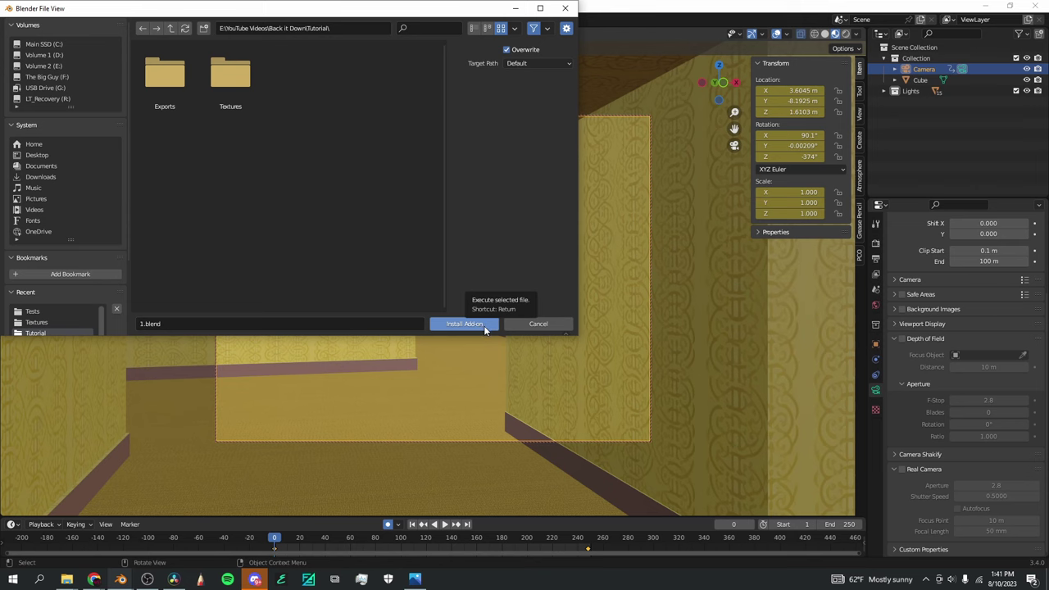
click(516, 325)
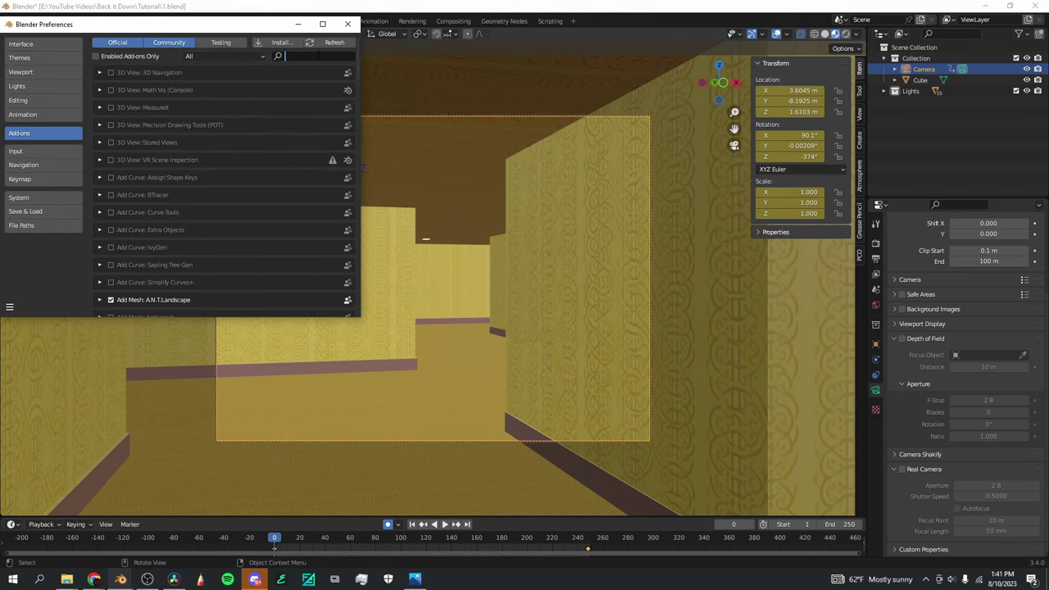
text(camera)
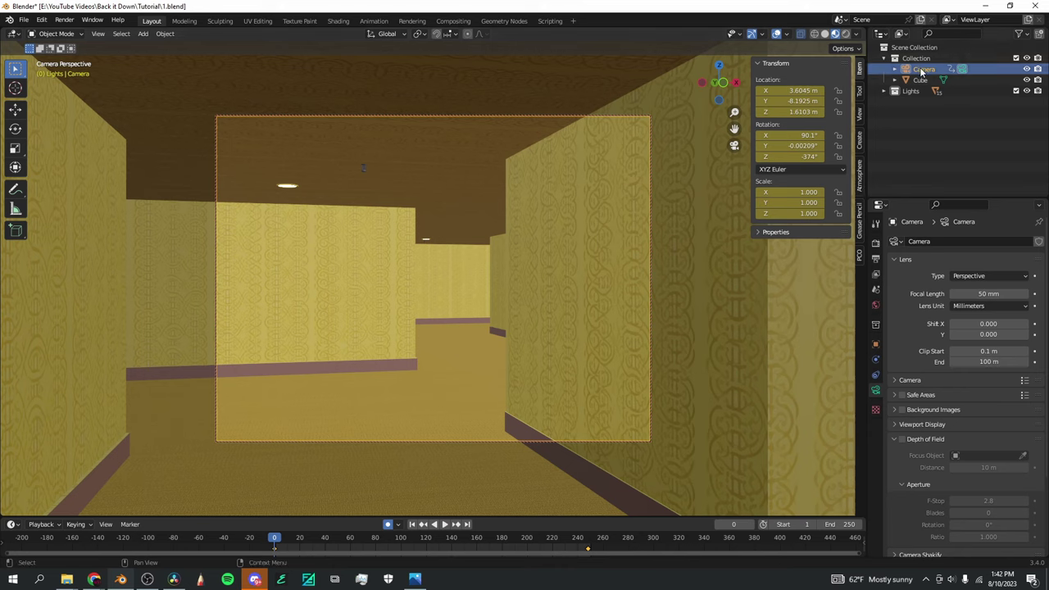
Add a Camera Shakify shake of type Investigation to the camera and play the animation to check it
scroll(907, 376, down, 4)
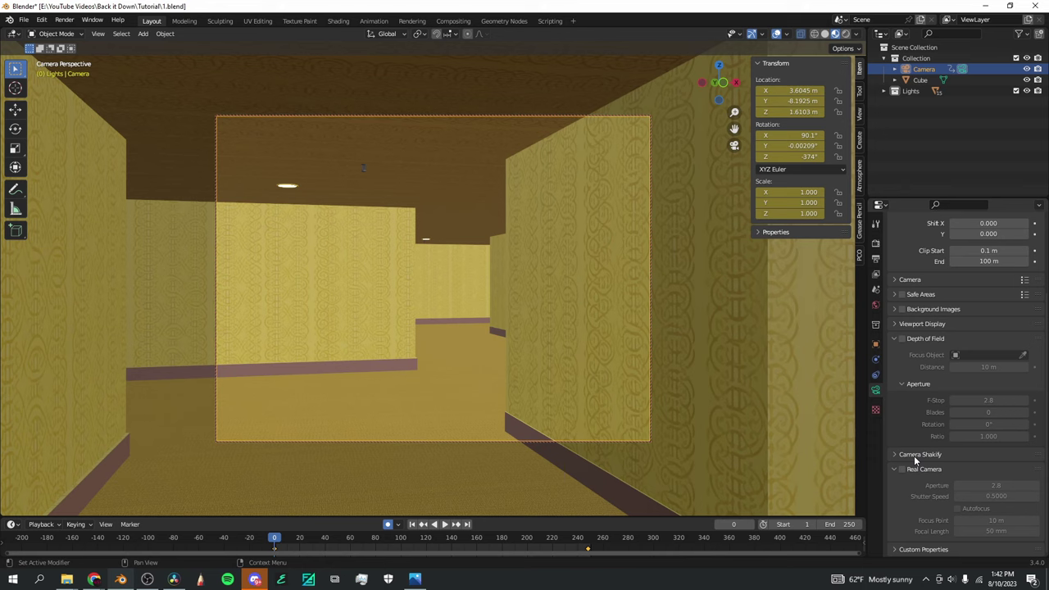
click(907, 455)
scroll(906, 455, down, 3)
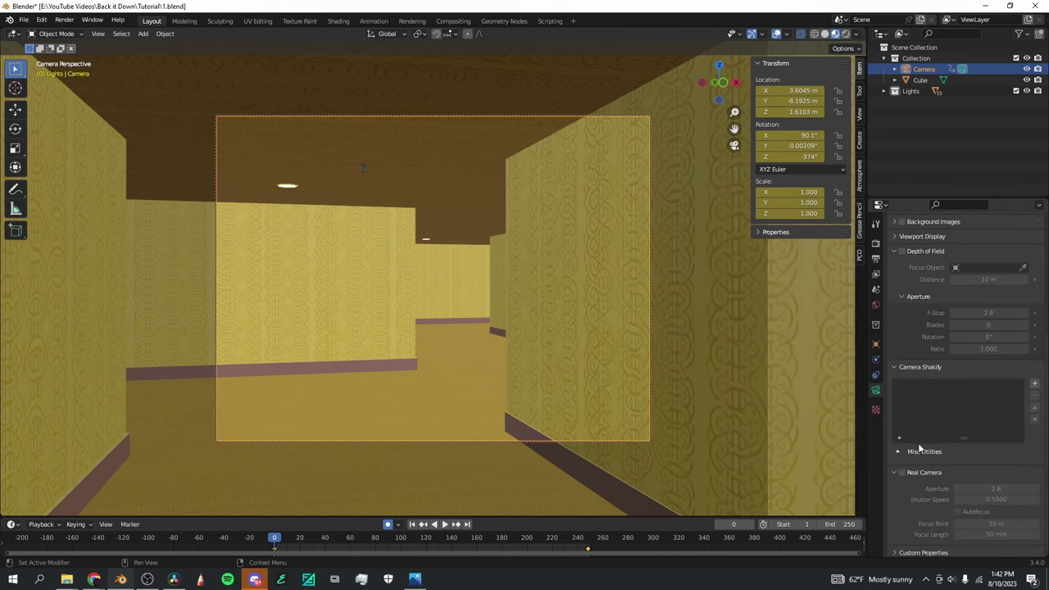
click(1035, 385)
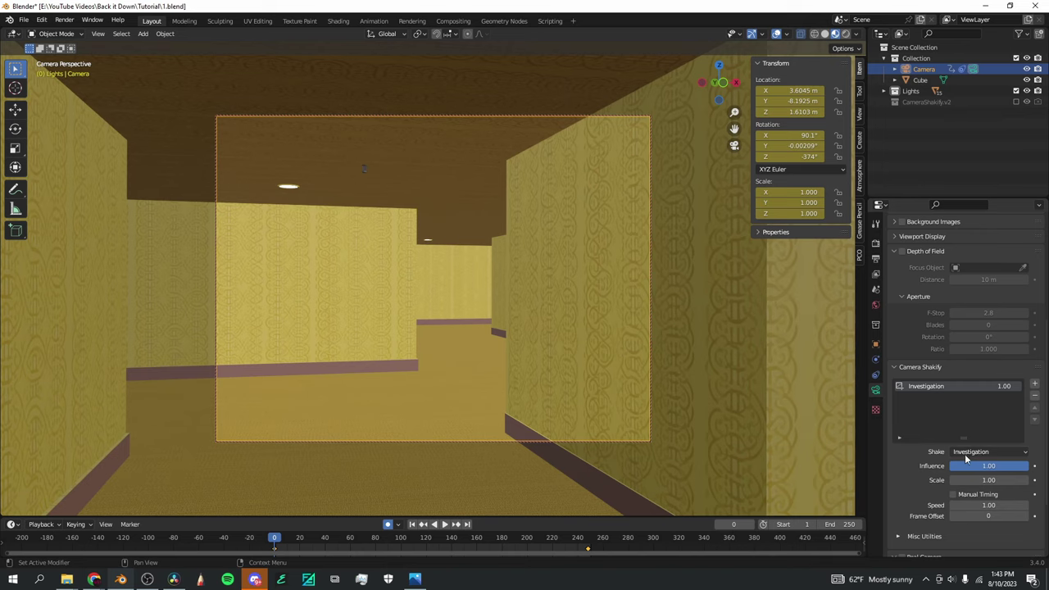
key(space)
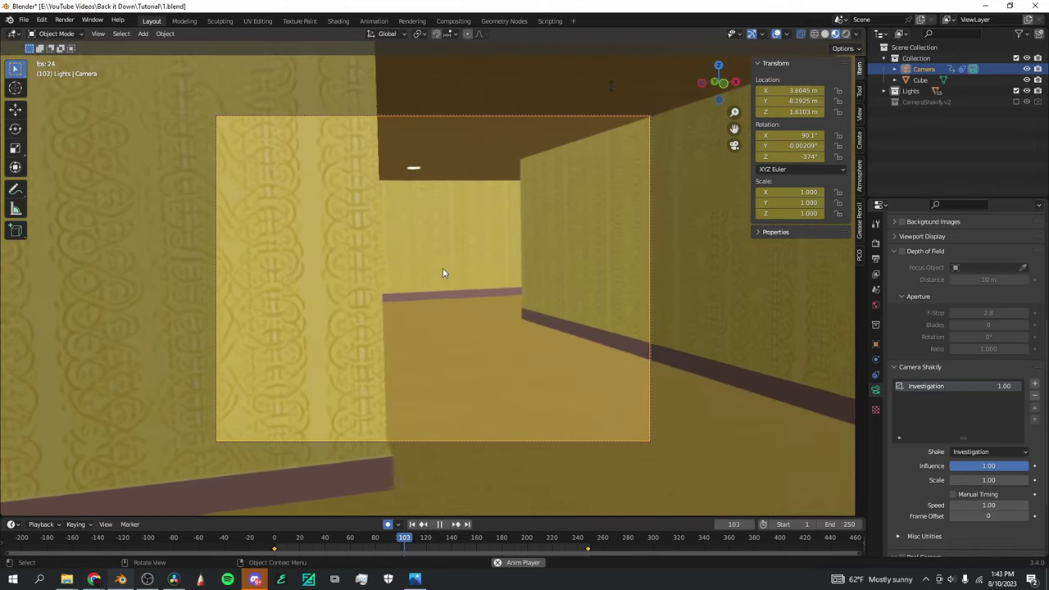
key(space)
Try the Spaceship Shake (2D), Bike On Gravel (2D), The Closeup and The Wedding shake types while playing the animation from frame 0
click(996, 453)
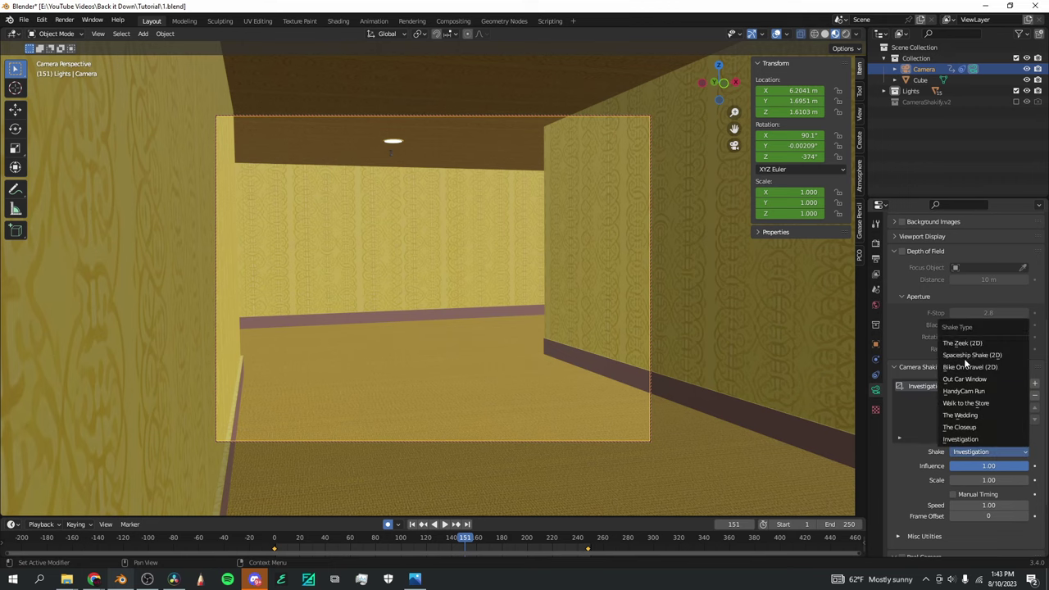
click(967, 347)
click(271, 555)
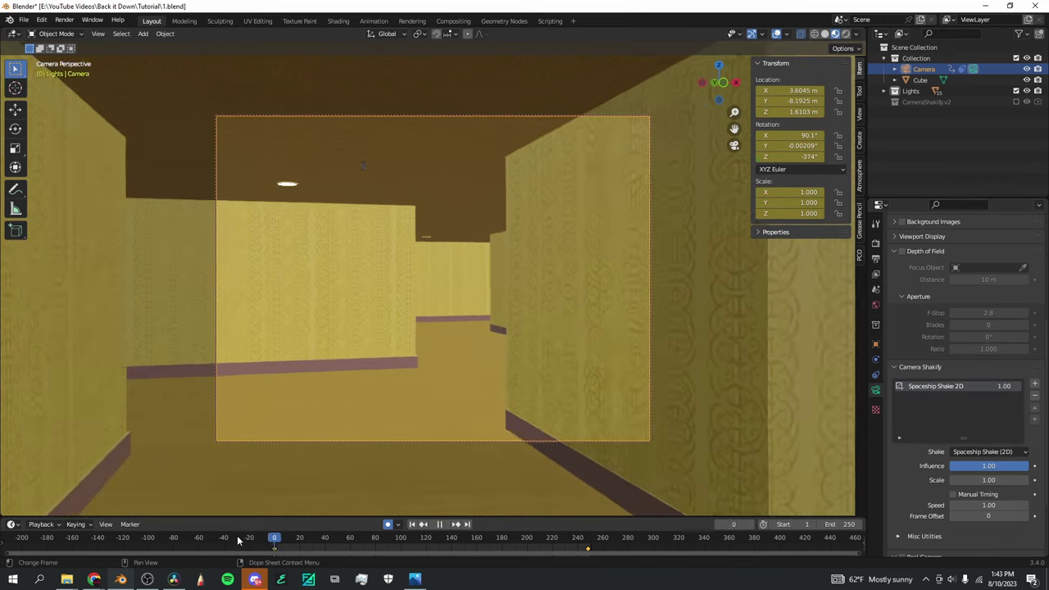
key(space)
click(957, 451)
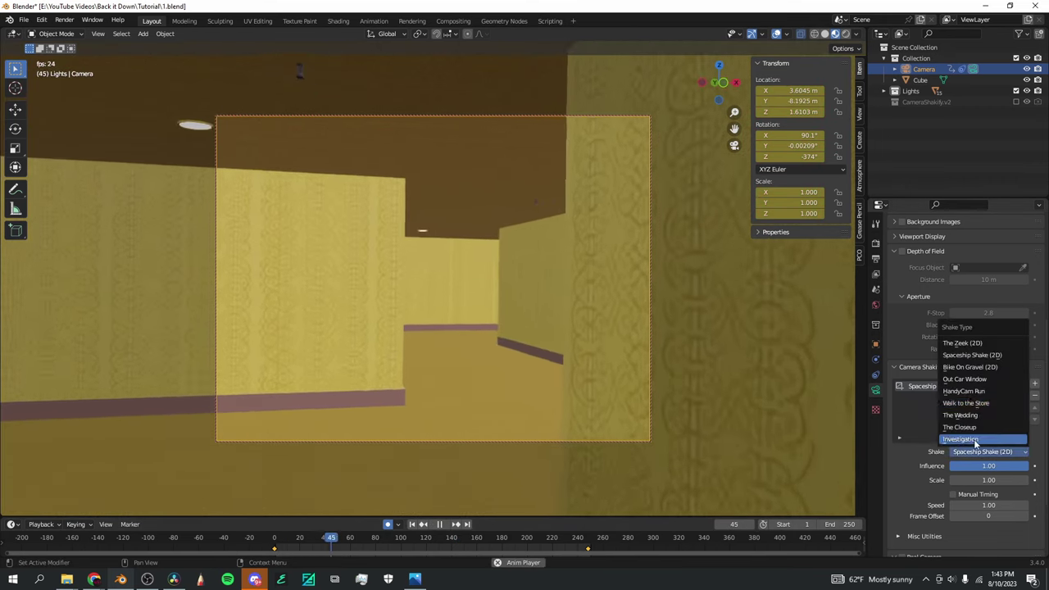
click(974, 368)
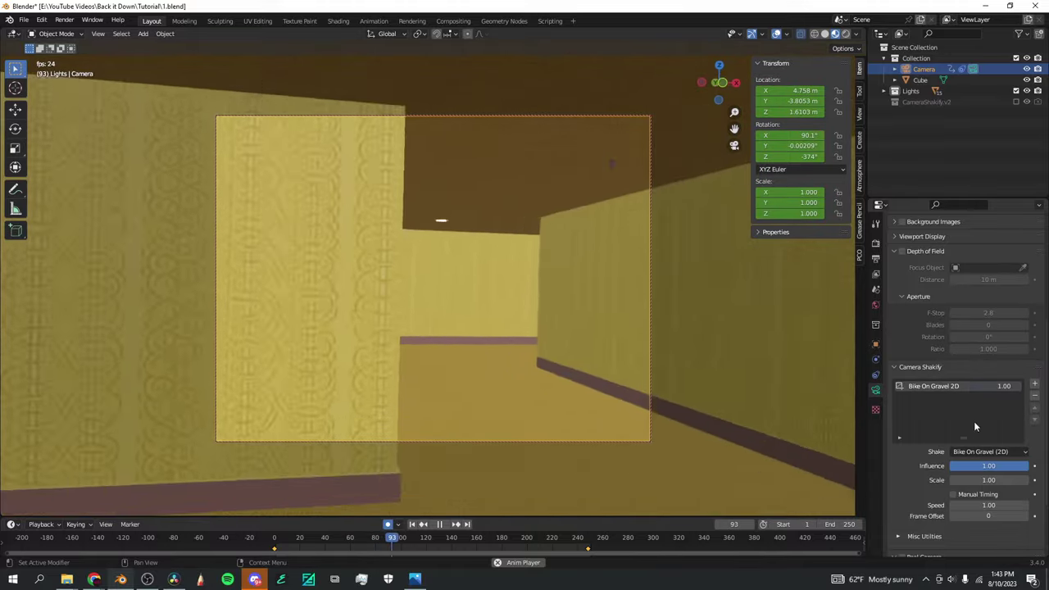
click(976, 451)
click(971, 428)
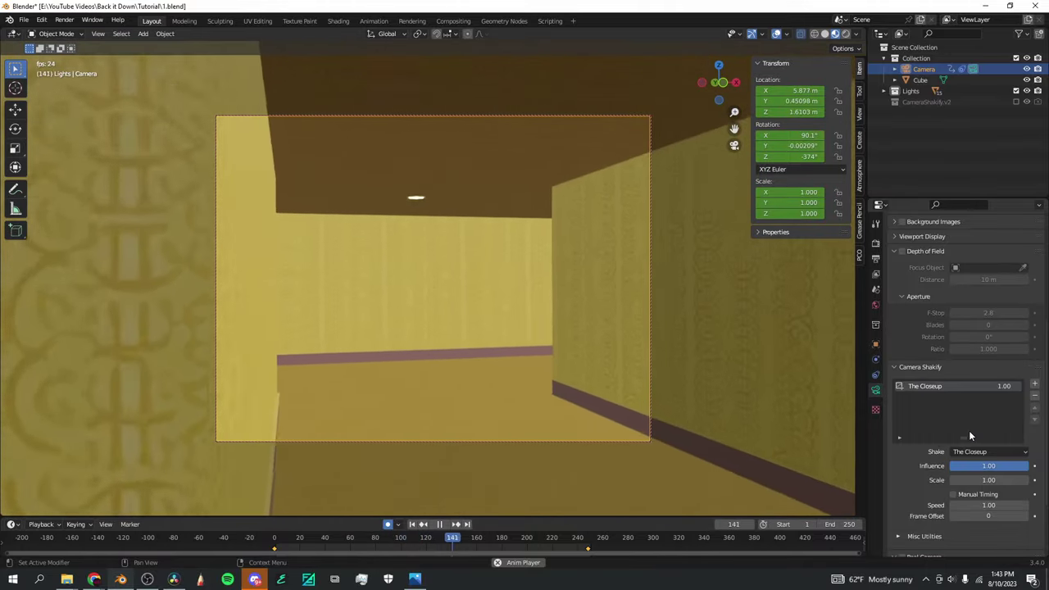
click(977, 452)
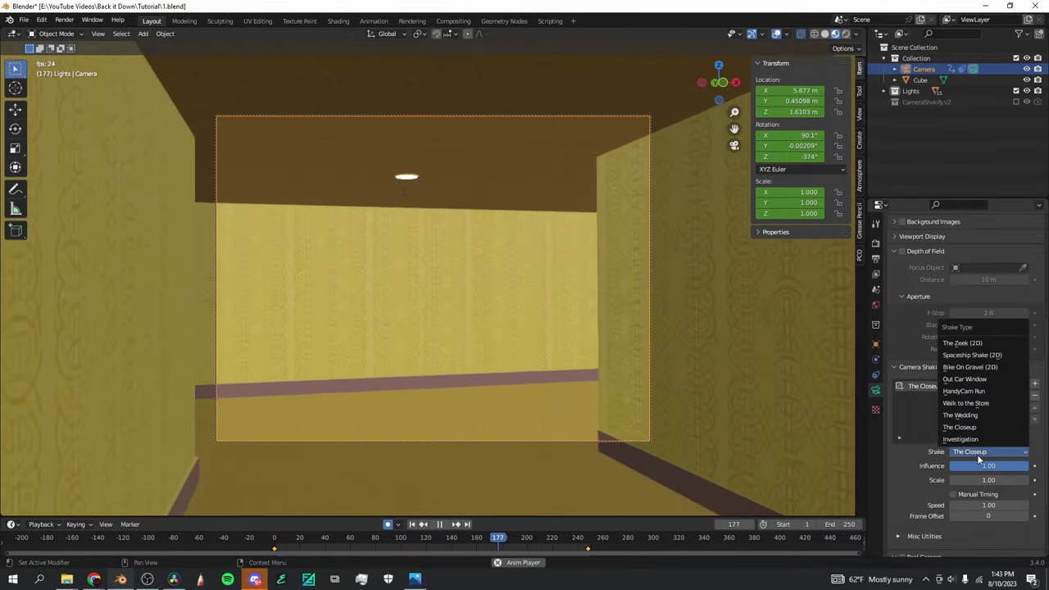
click(960, 414)
key(Escape)
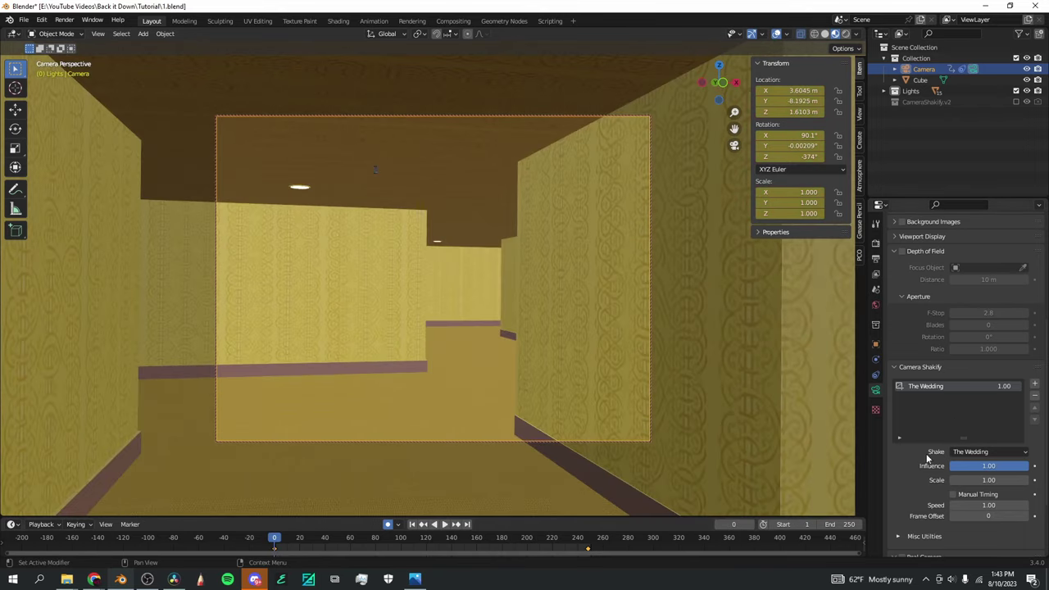
Set the camera's shake type to Investigation and play the animation
click(982, 452)
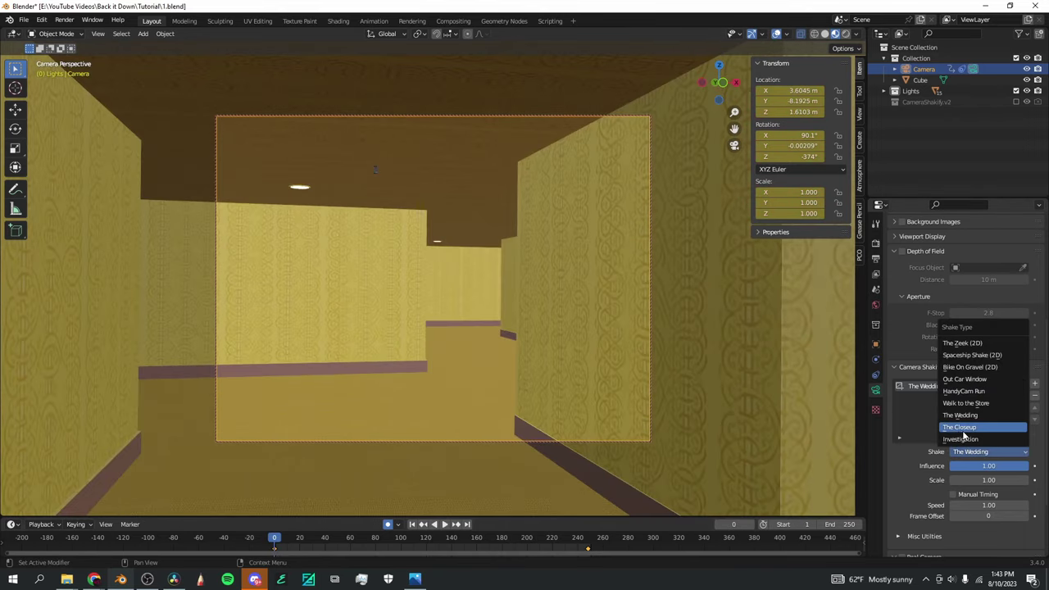
click(959, 440)
key(space)
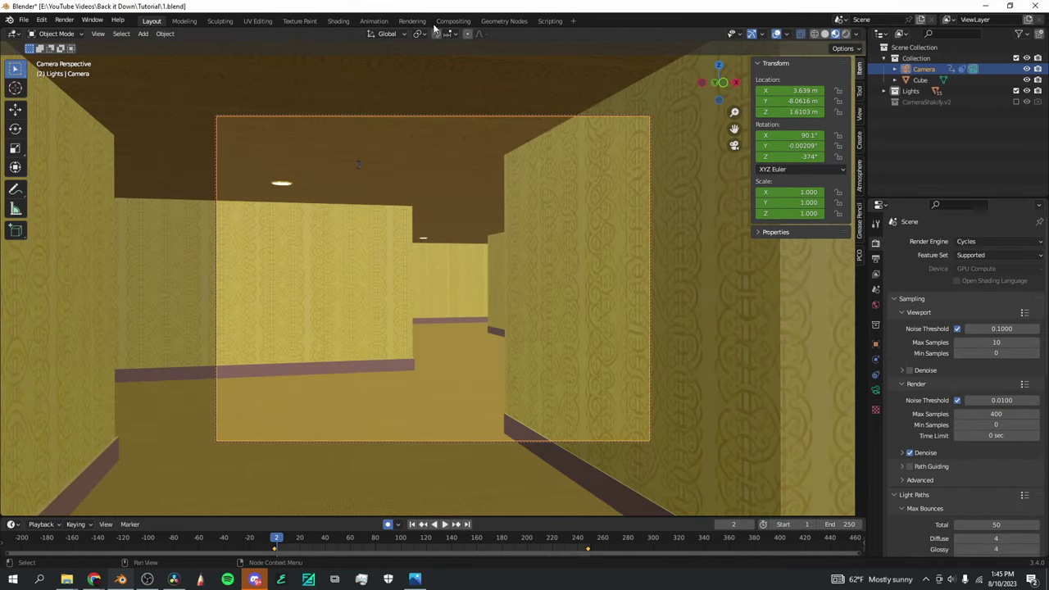
In the compositor, insert a Glare node between the Render Layers and Composite nodes
click(449, 22)
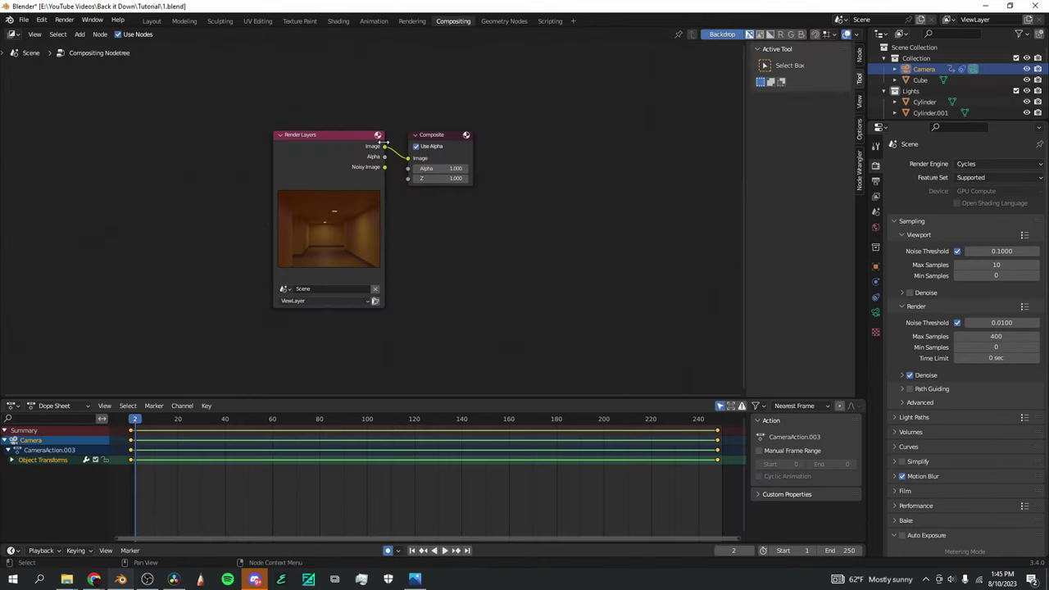
click(81, 36)
click(91, 48)
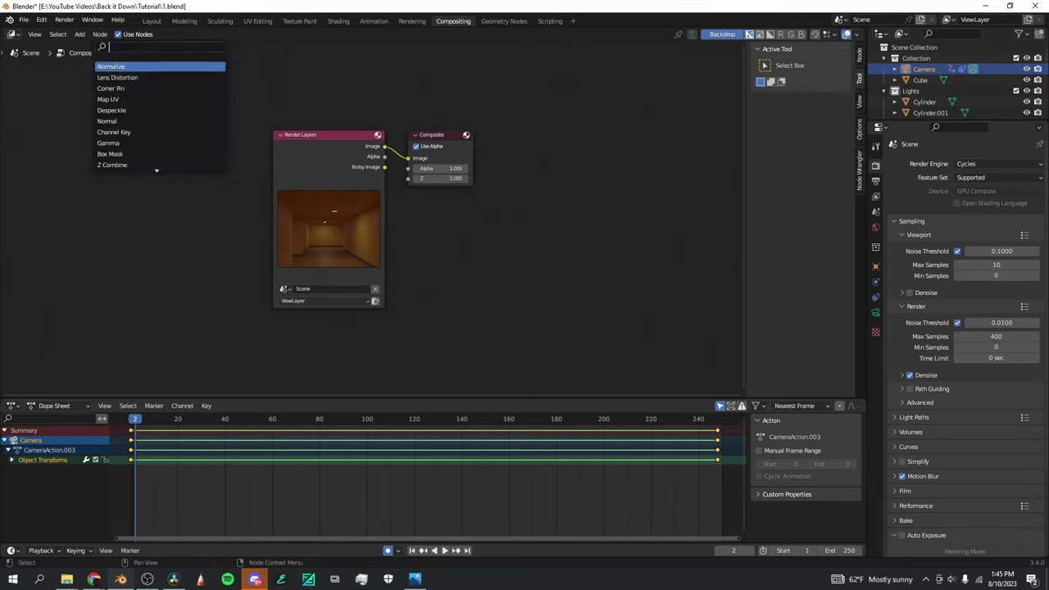
text(glar)
click(121, 67)
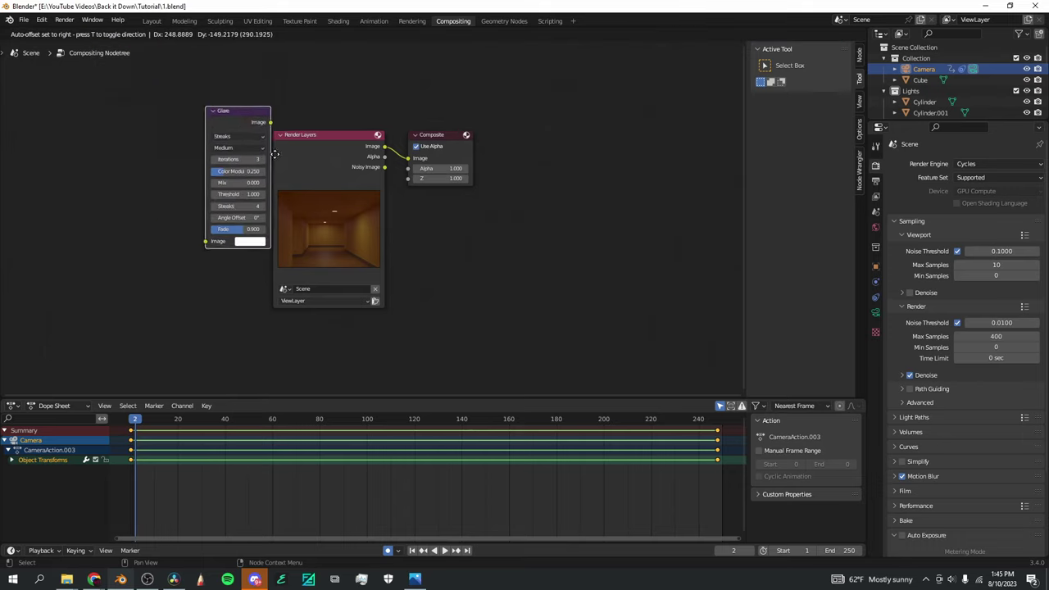
click(453, 142)
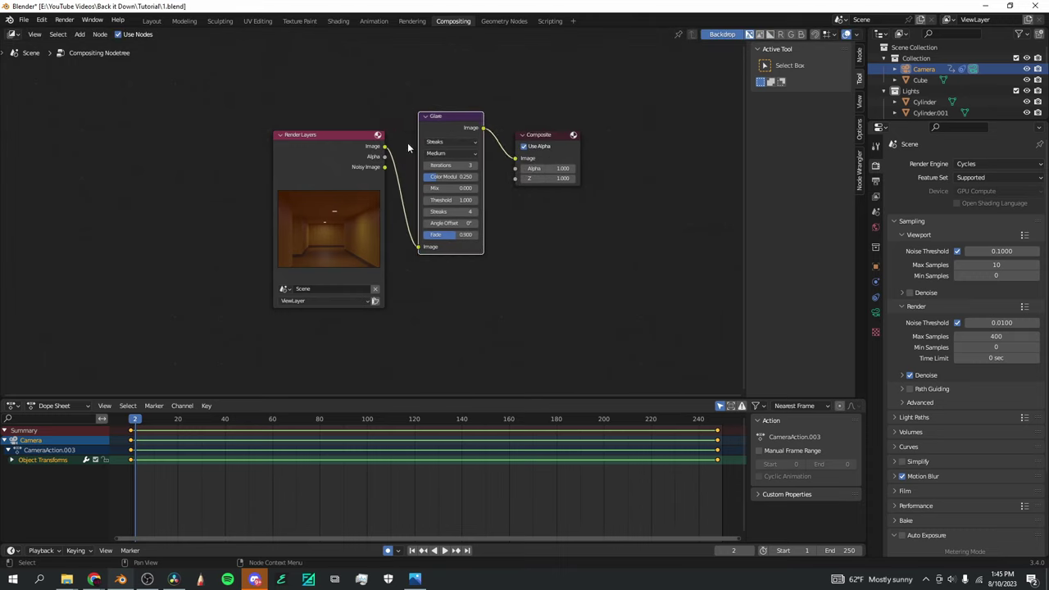
Add a Viewer node below the Composite node and feed it the Glare node's image output
scroll(496, 217, down, 1)
click(79, 33)
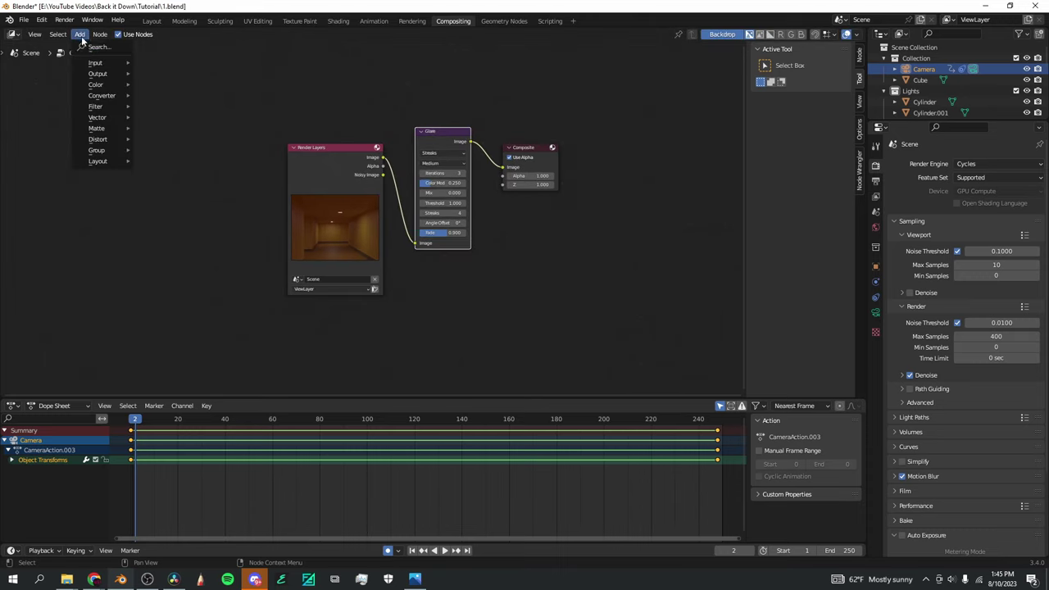
click(91, 47)
text(view)
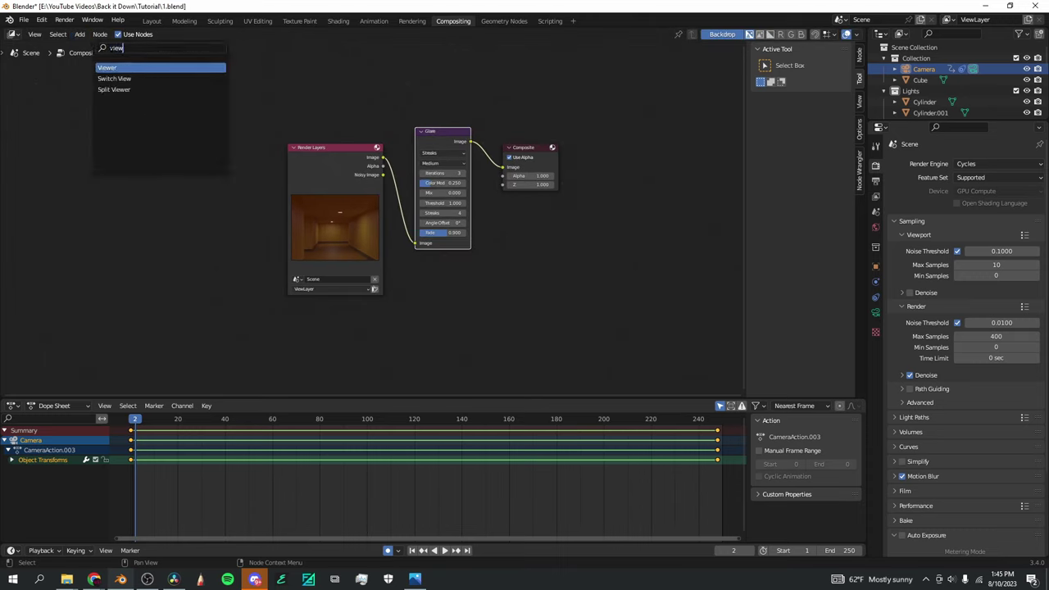
click(123, 67)
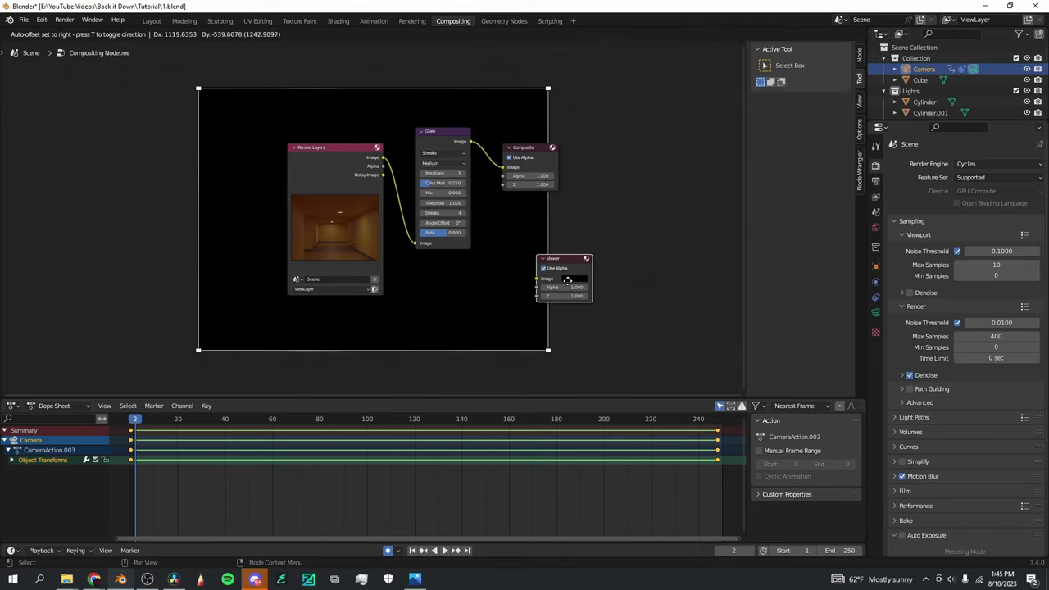
click(563, 274)
drag(471, 143, 536, 280)
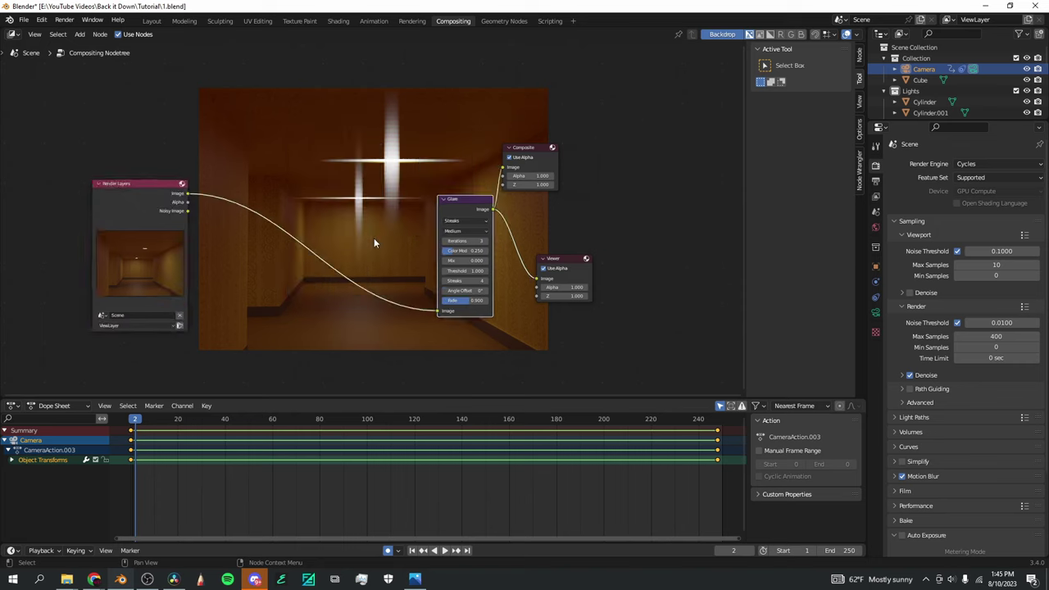
Set the Glare node's type to Fog Glow and reduce its Size
scroll(374, 237, up, 2)
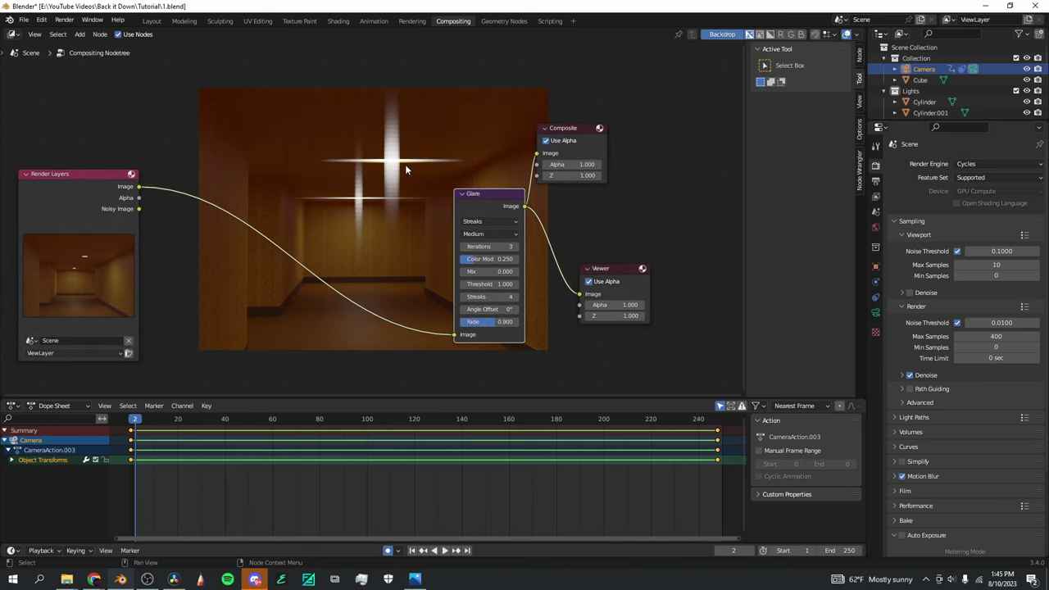
click(485, 221)
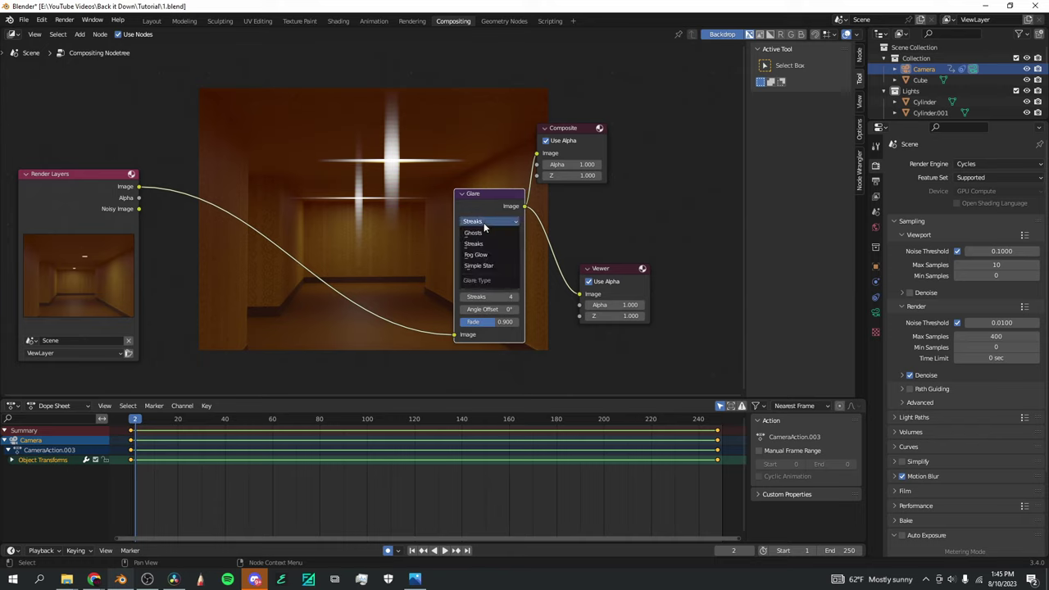
click(484, 256)
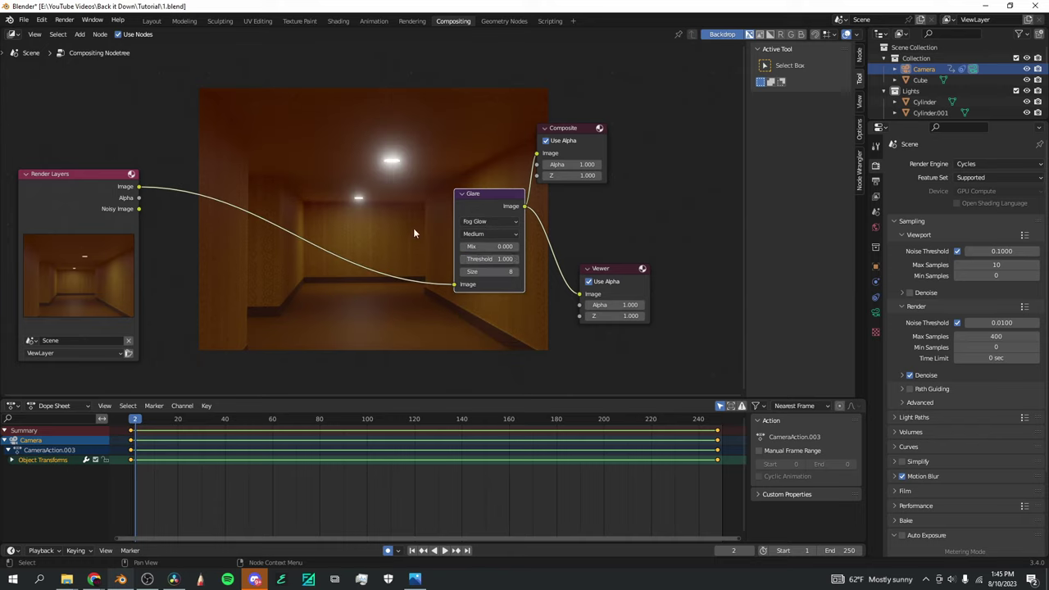
scroll(413, 228, up, 1)
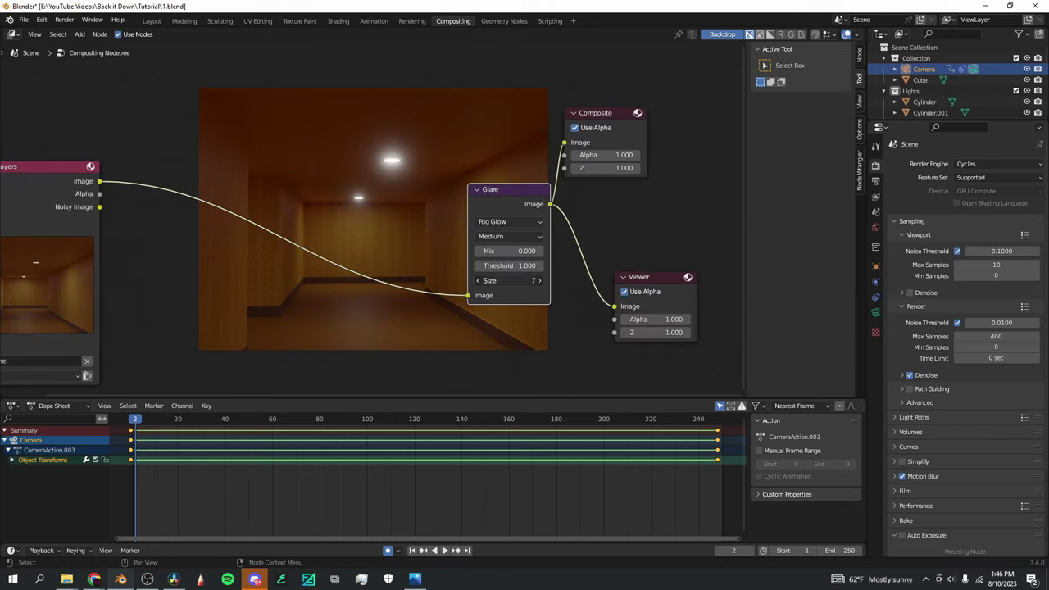
drag(501, 280, 471, 250)
drag(509, 280, 511, 280)
click(478, 280)
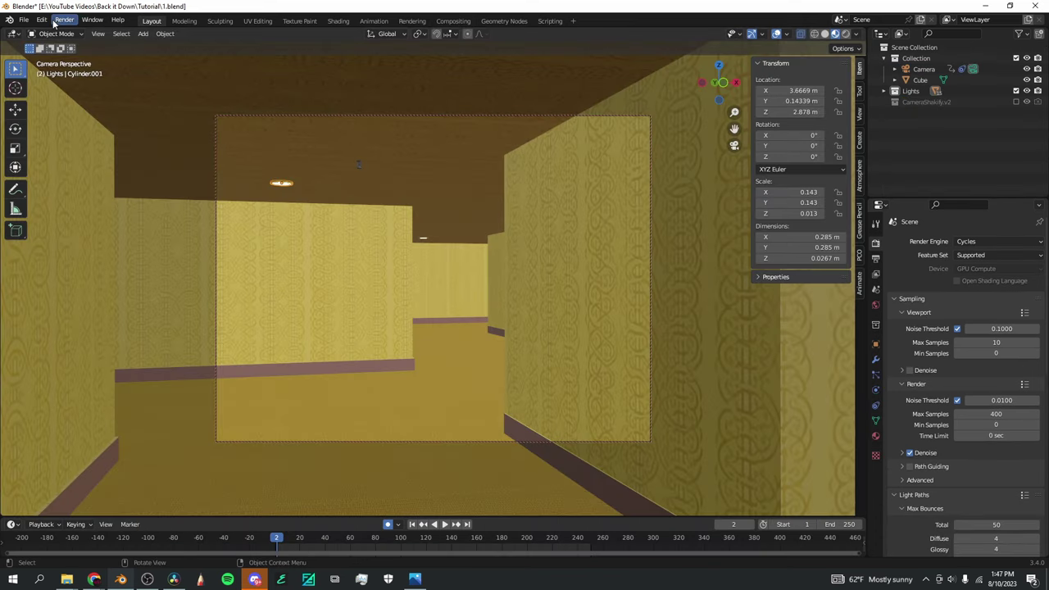
Return to the layout workspace and render the camera view at frame 2 as a still image
click(64, 20)
click(82, 32)
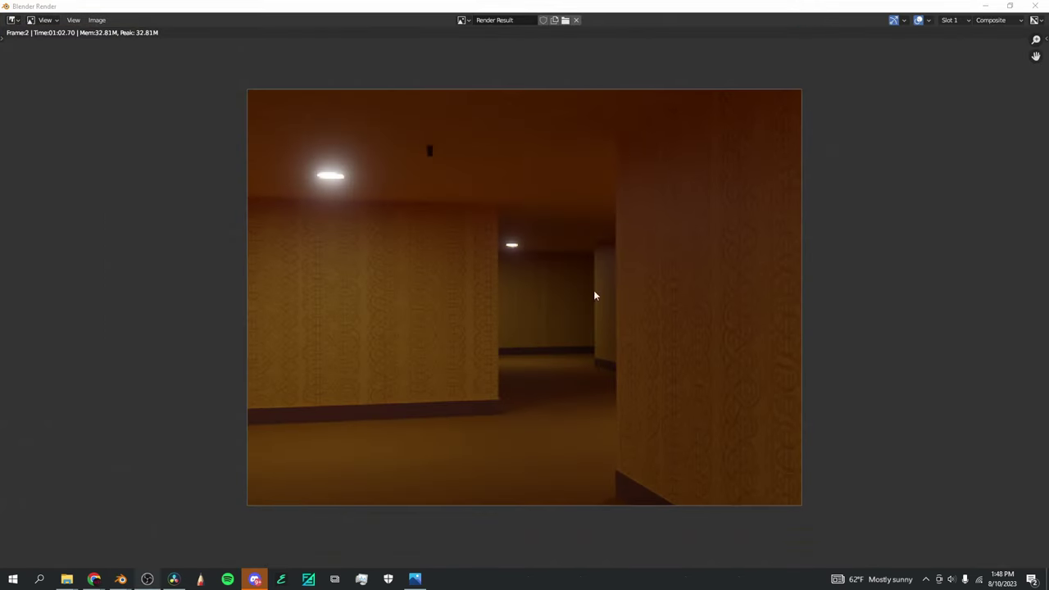
Inspect the rendered still of the corridor up close, and close the render window
scroll(593, 295, down, 2)
scroll(536, 222, up, 2)
scroll(584, 251, up, 1)
scroll(580, 254, down, 1)
scroll(580, 254, up, 1)
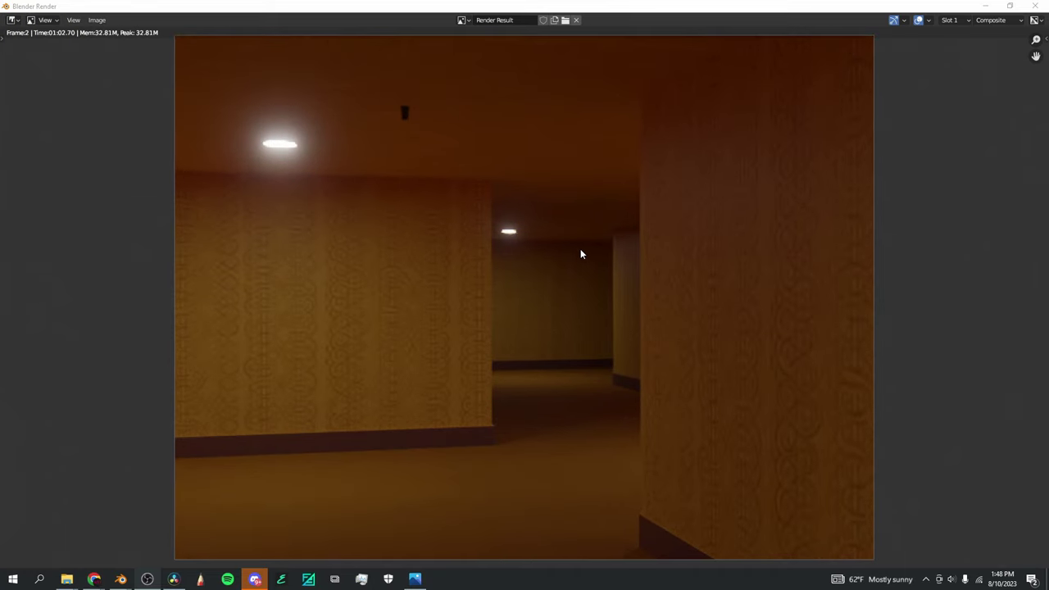
key(Escape)
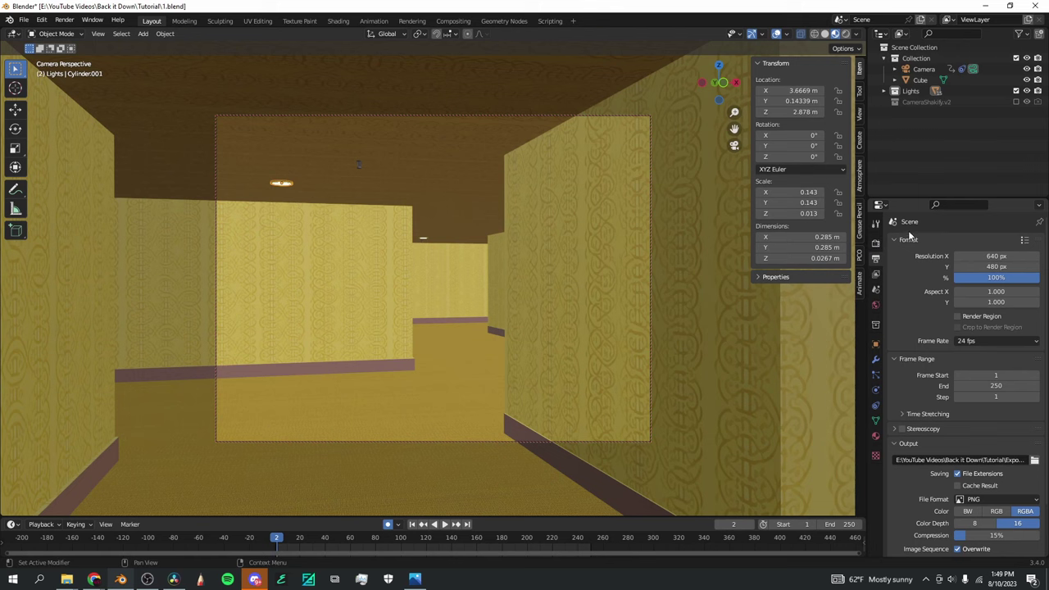
Review the scene's format, frame range and output settings, and bring up the render commands
scroll(931, 295, down, 2)
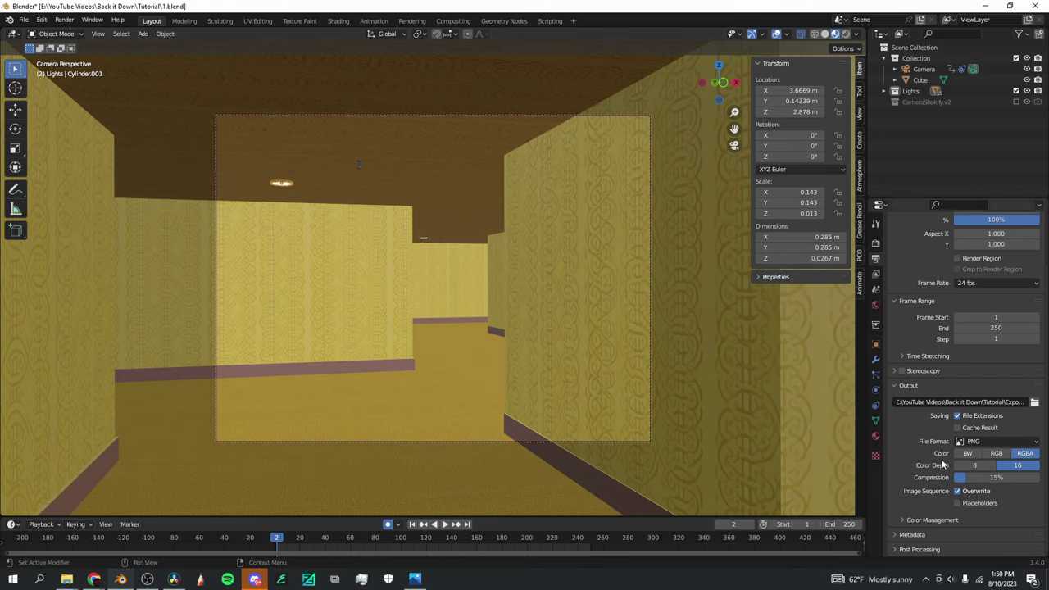
scroll(925, 434, up, 3)
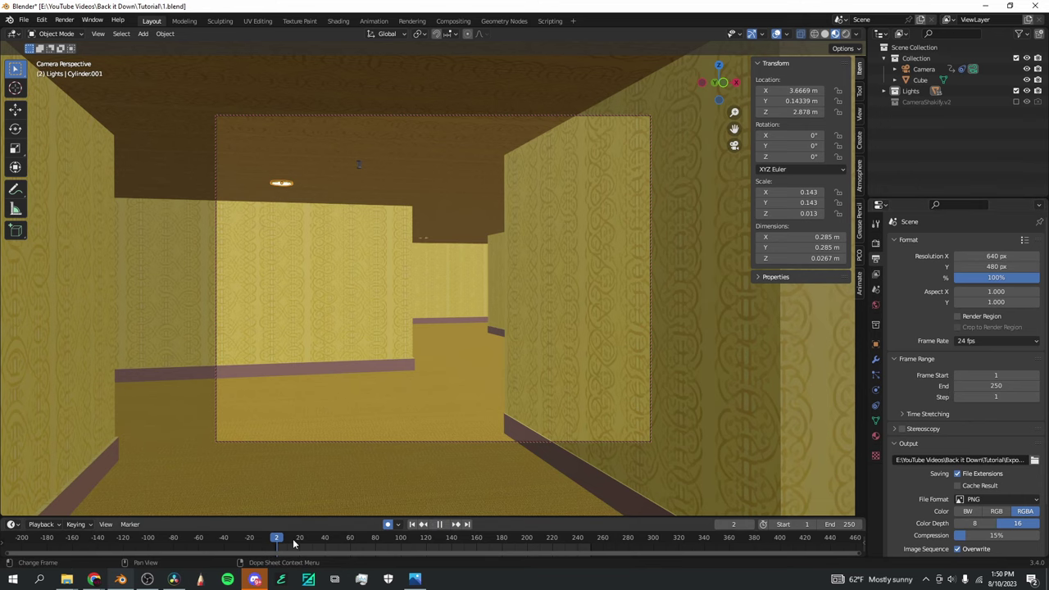
click(64, 20)
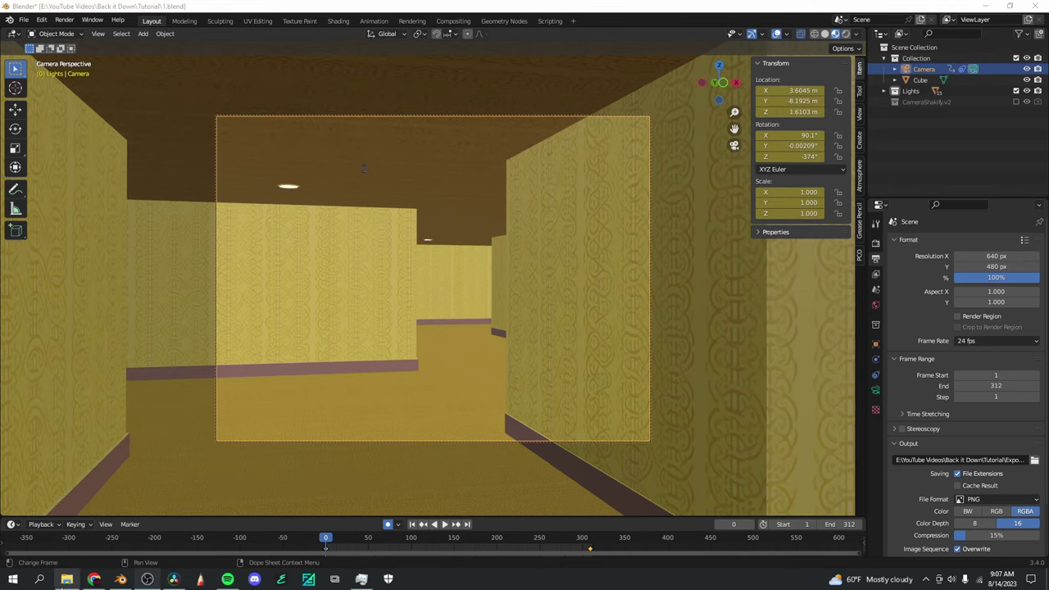
Switch to File Explorer and look through the rendered PNG frames in the Exports\2 folder
click(67, 578)
scroll(534, 308, down, 6)
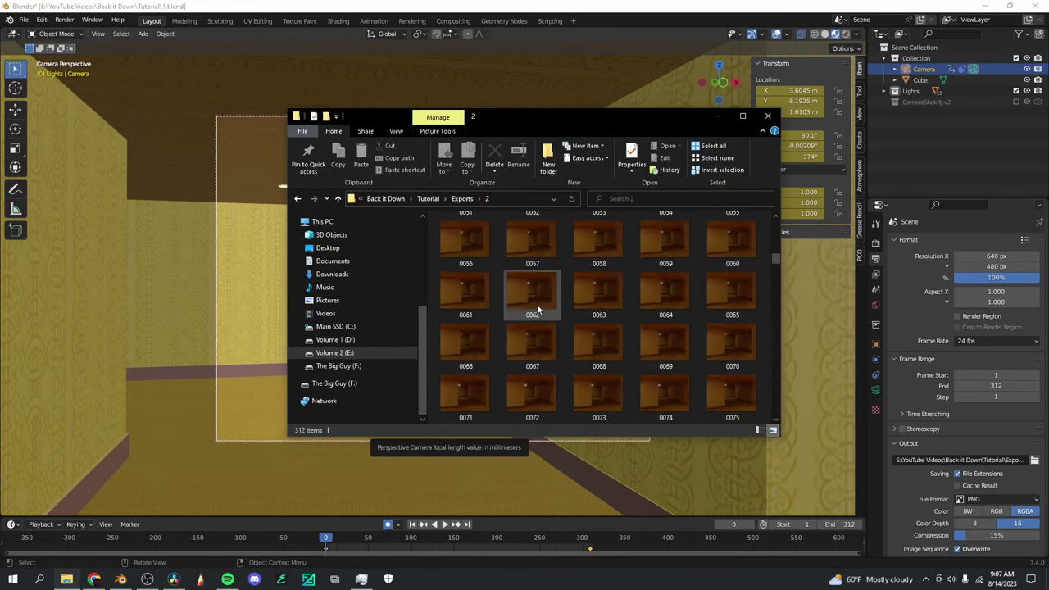
scroll(535, 308, down, 10)
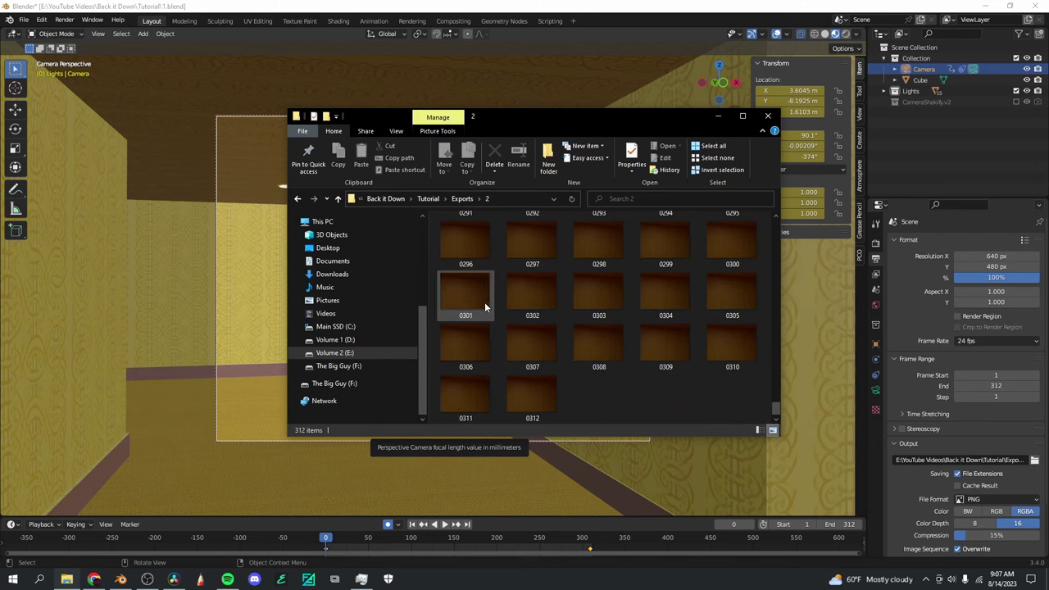
key(Home)
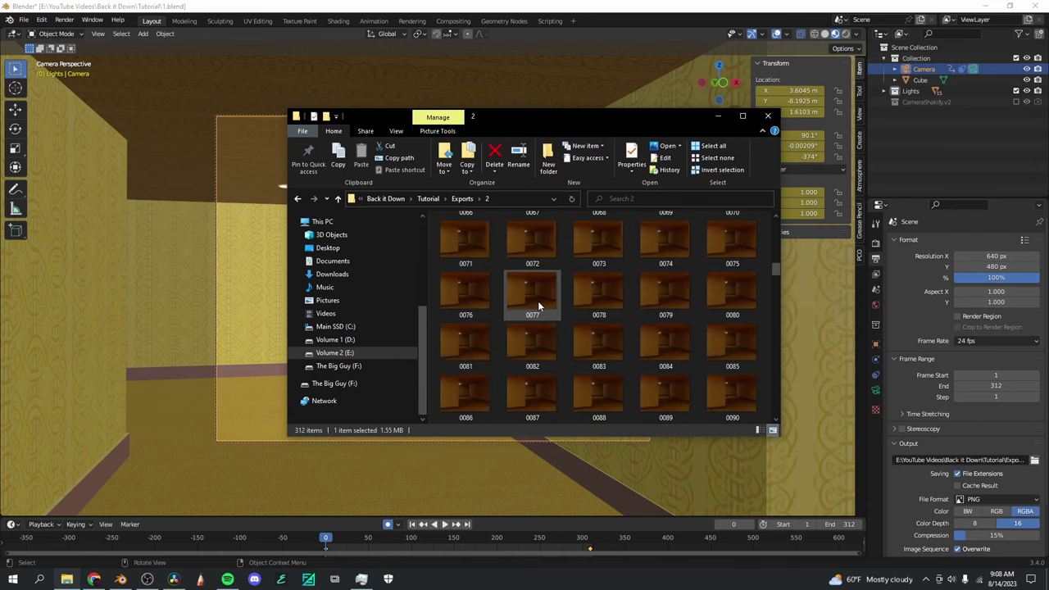
scroll(503, 297, down, 8)
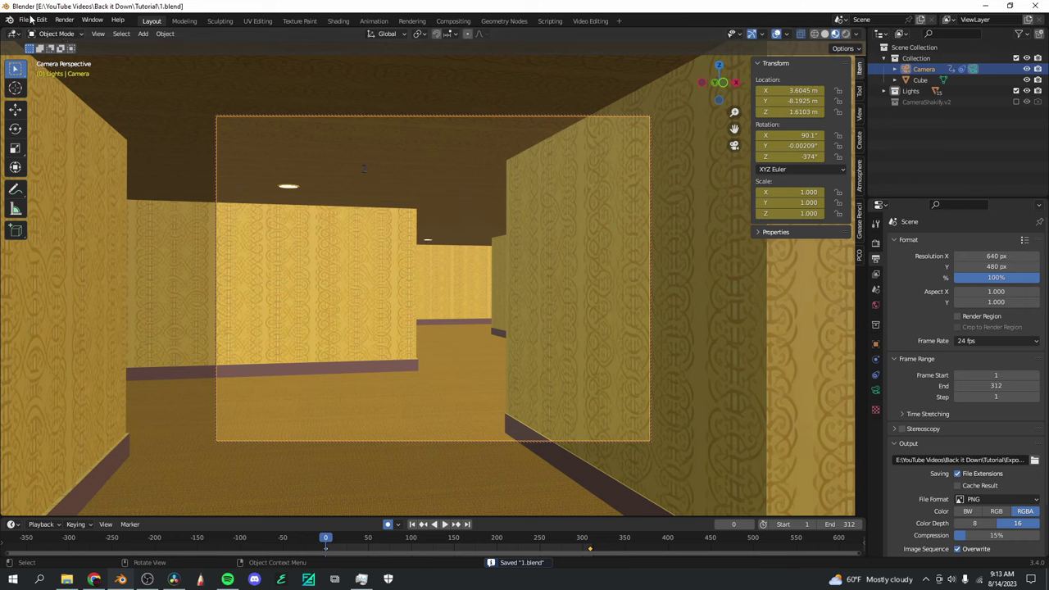
Save the corridor scene and create a new file from the Video Editing template
click(24, 18)
click(45, 96)
click(23, 19)
mouse_move(41, 33)
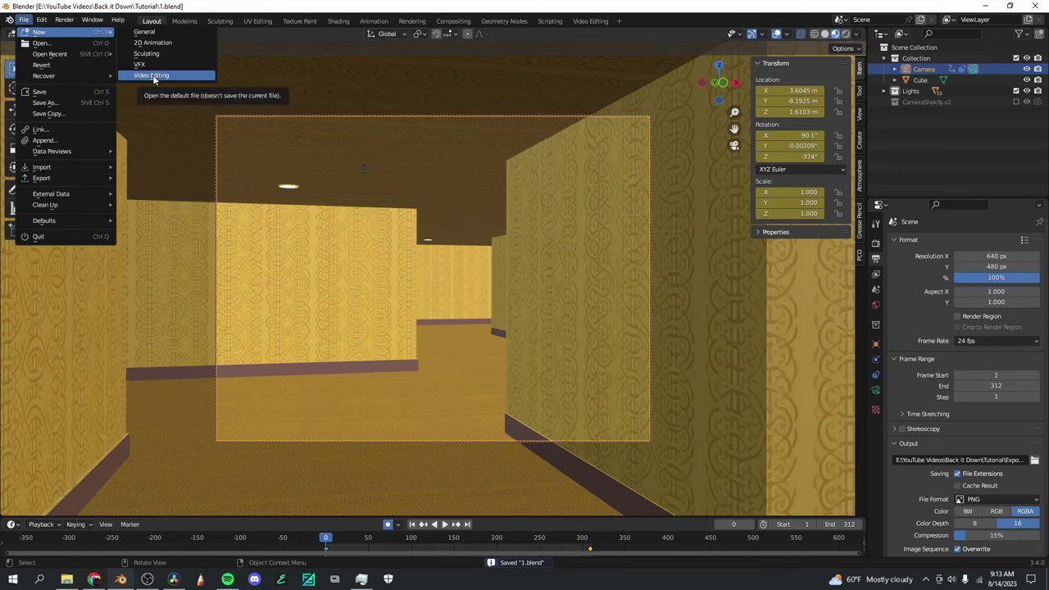
click(154, 75)
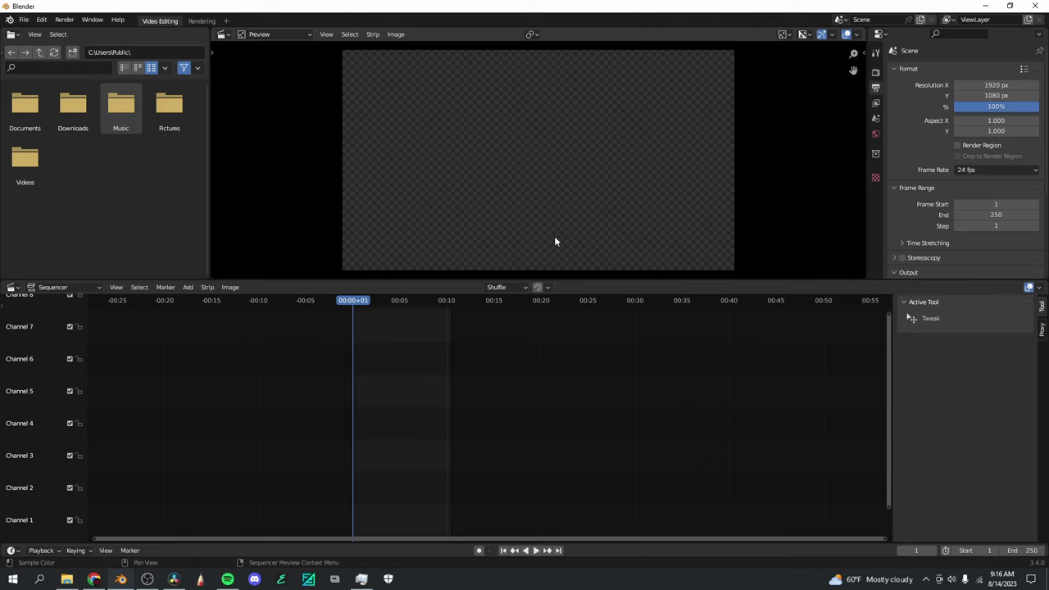
Set the output resolution to 640 by 480 px
click(984, 85)
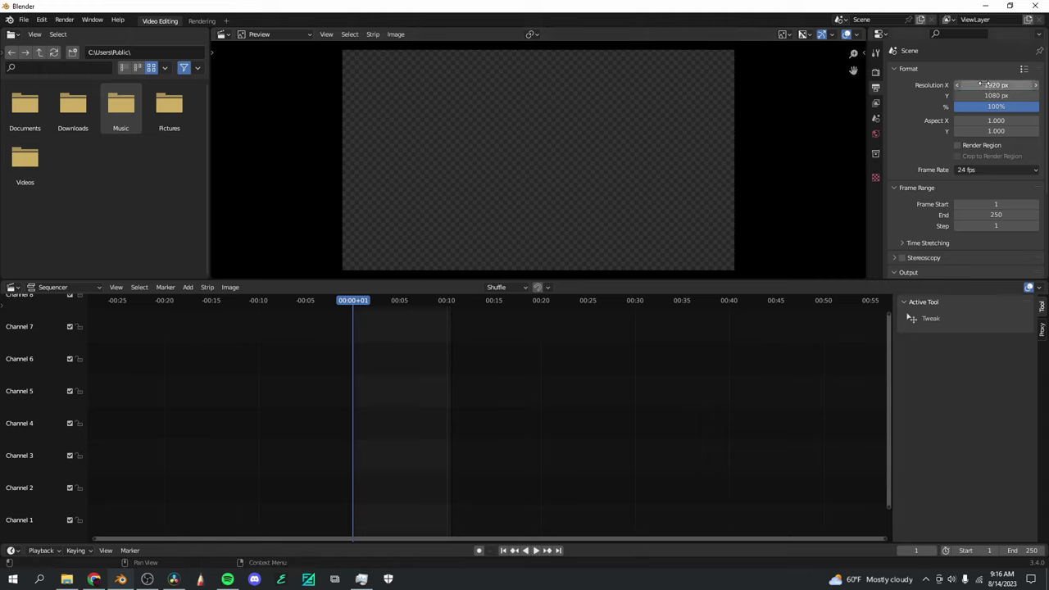
text(640)
key(Tab)
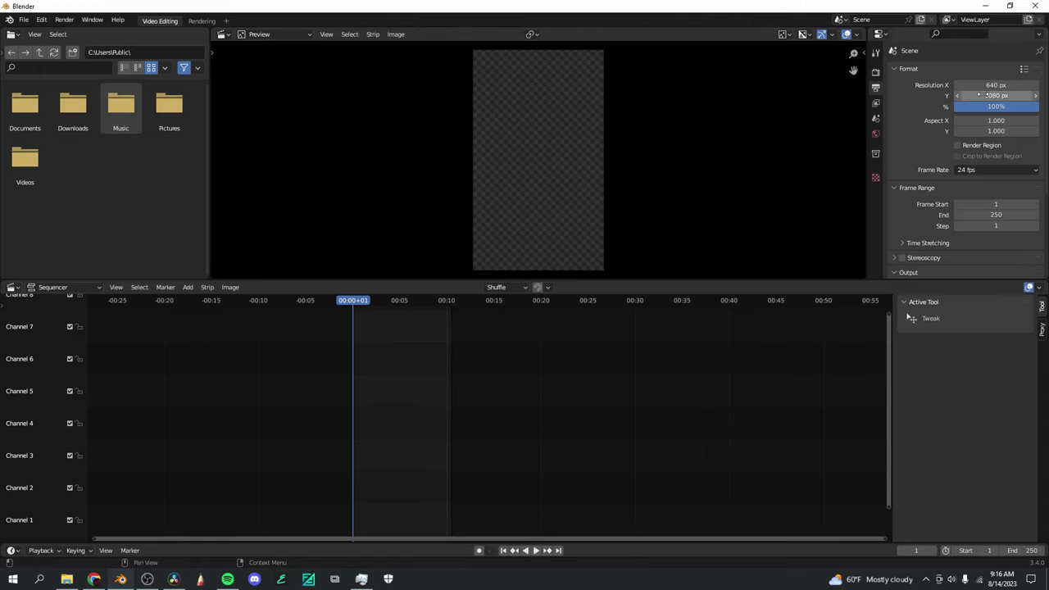
text(480)
key(Return)
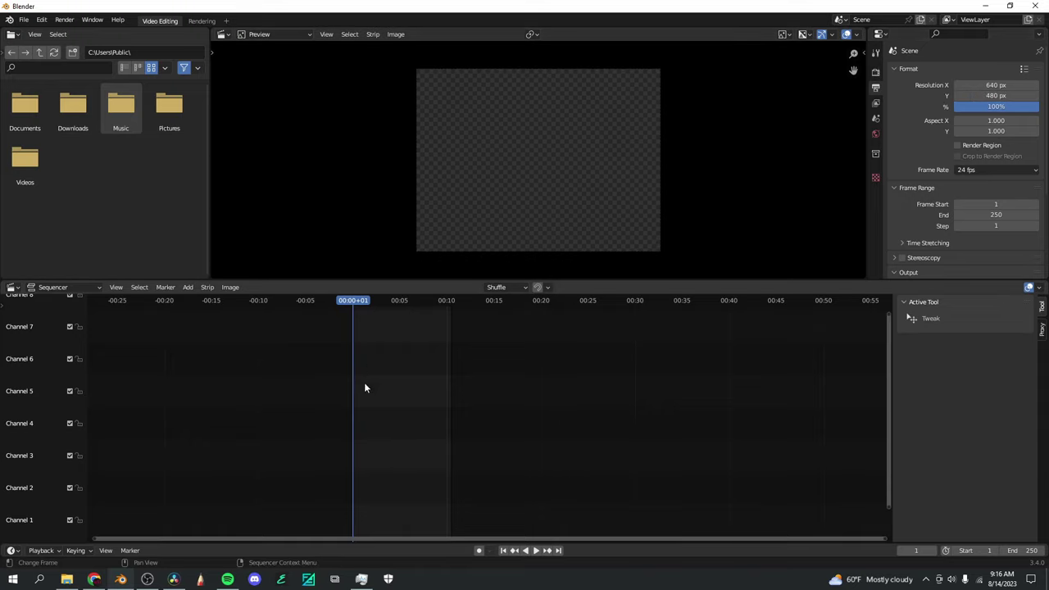
Add frames 0001.png through 0312.png from the Exports\2 folder to the sequencer as an image sequence strip
key(shift+a)
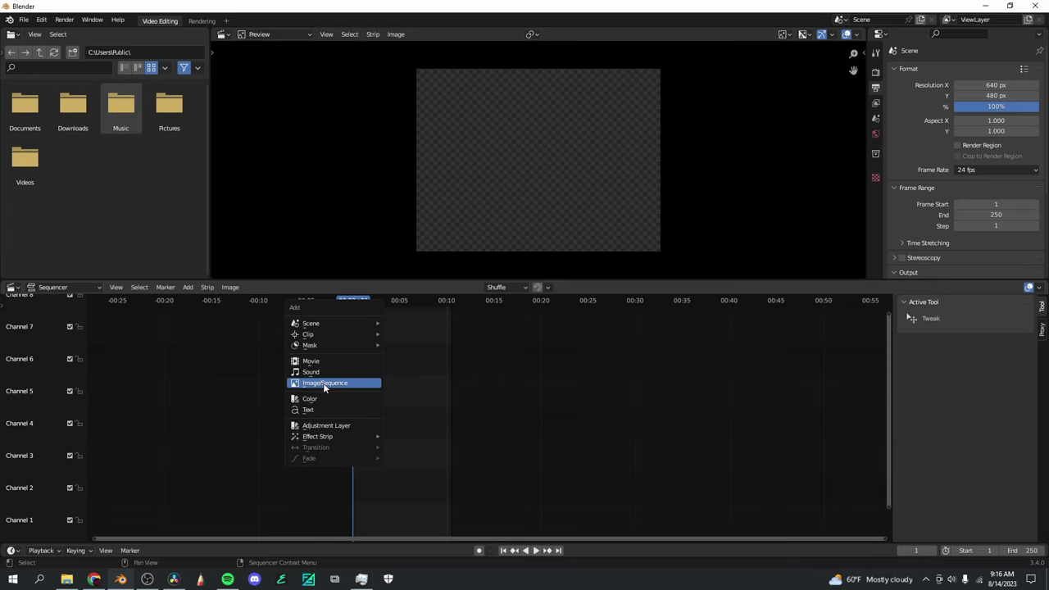
click(325, 385)
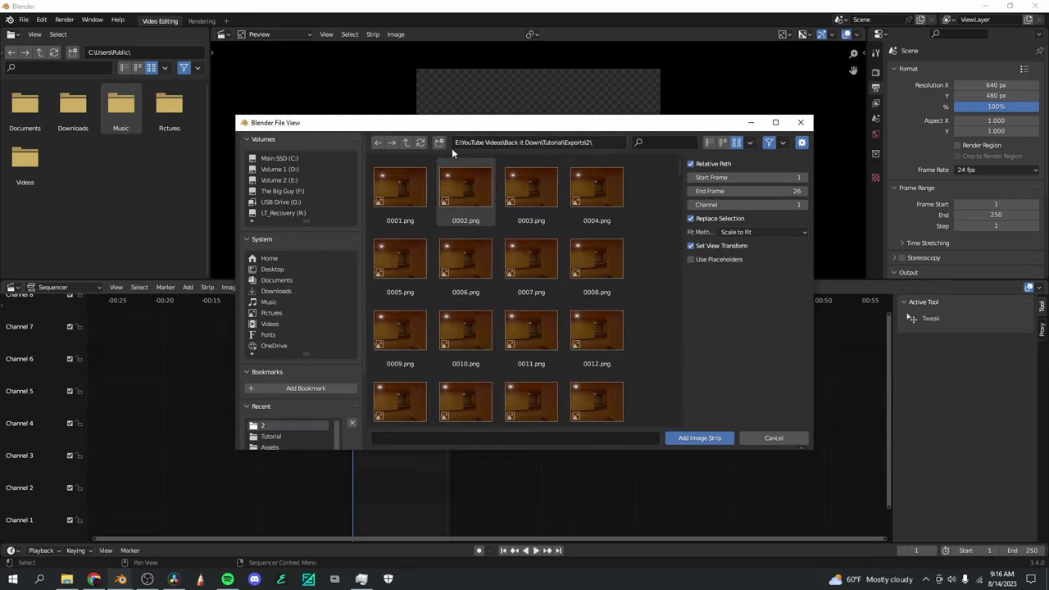
click(406, 144)
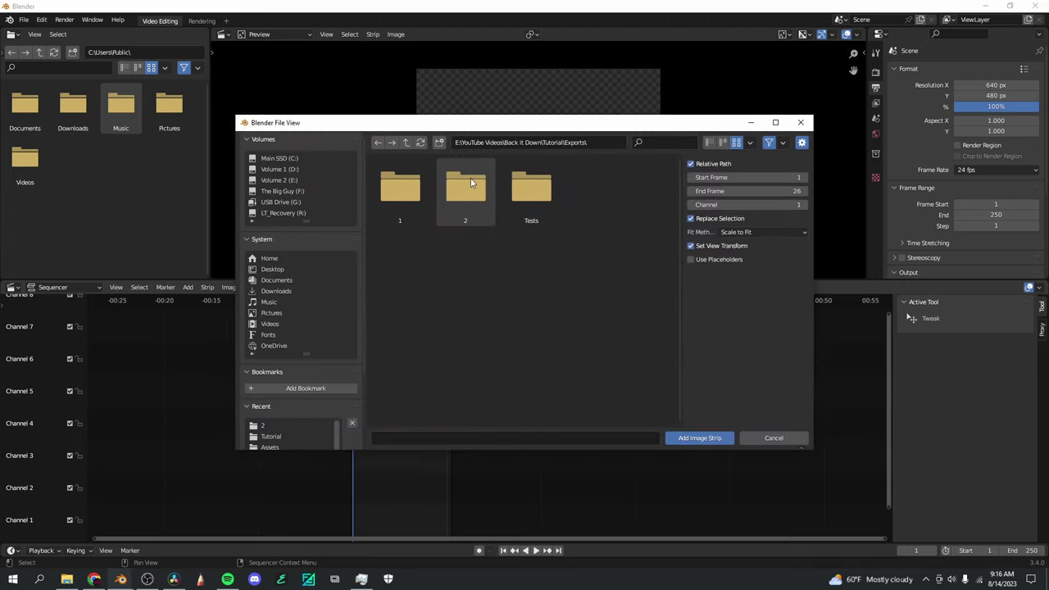
click(471, 210)
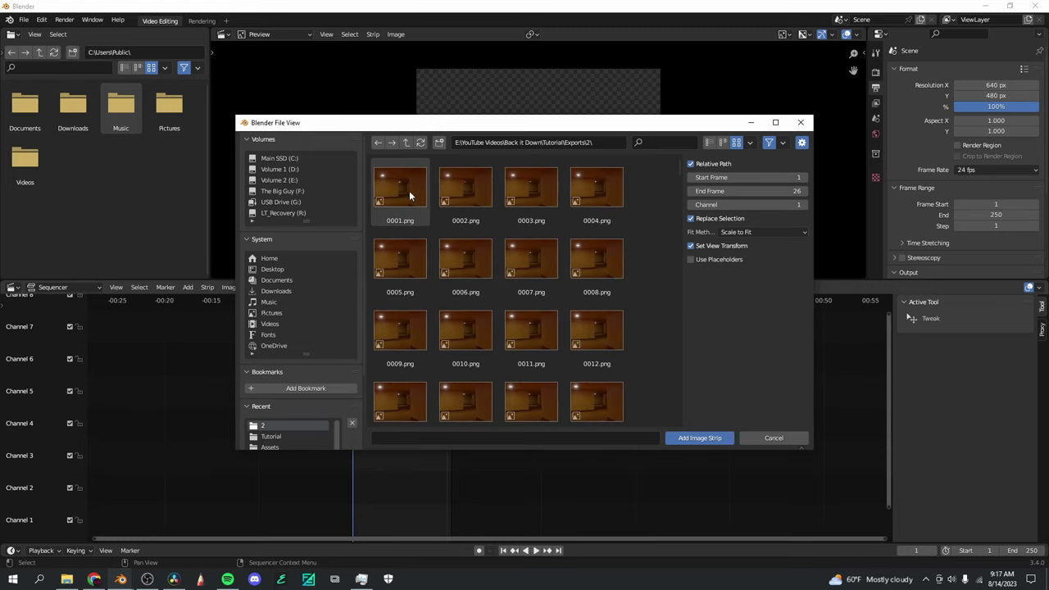
scroll(541, 226, down, 5)
scroll(524, 223, up, 5)
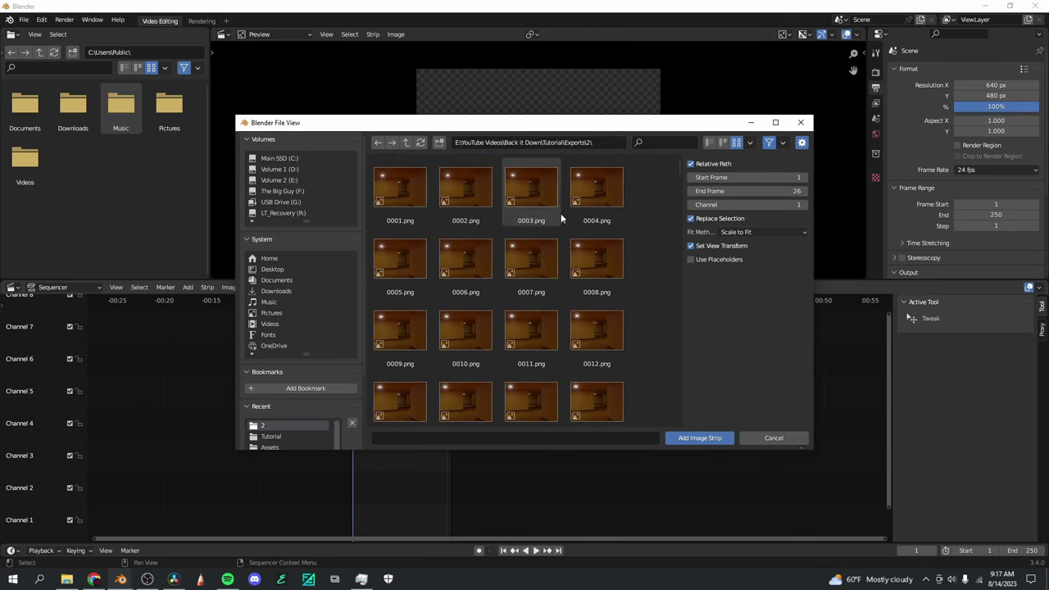
click(392, 187)
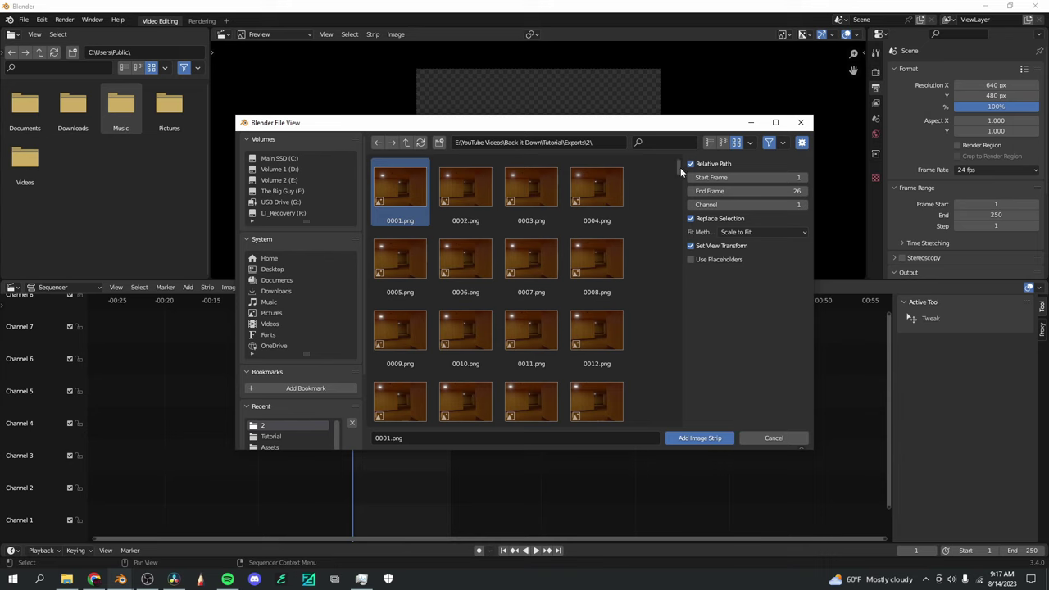
drag(680, 167, 679, 437)
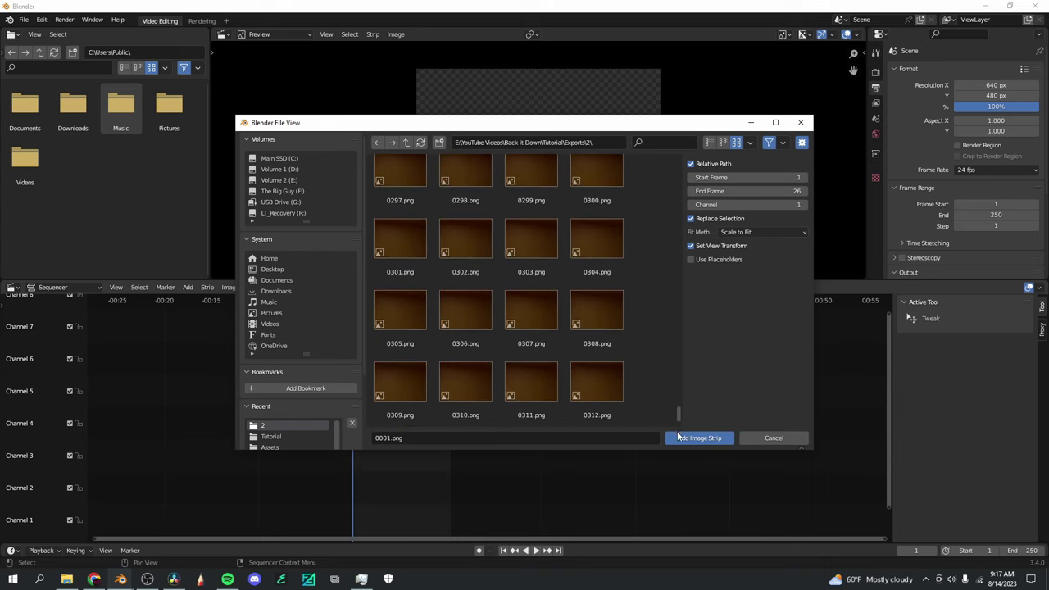
shift+click(627, 417)
scroll(636, 382, up, 20)
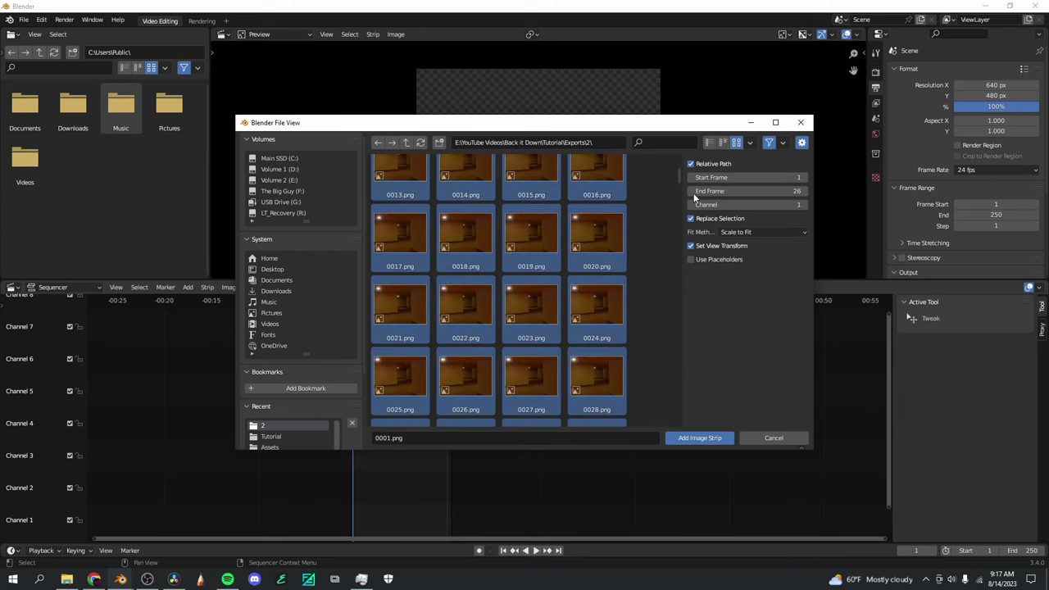
drag(681, 177, 670, 434)
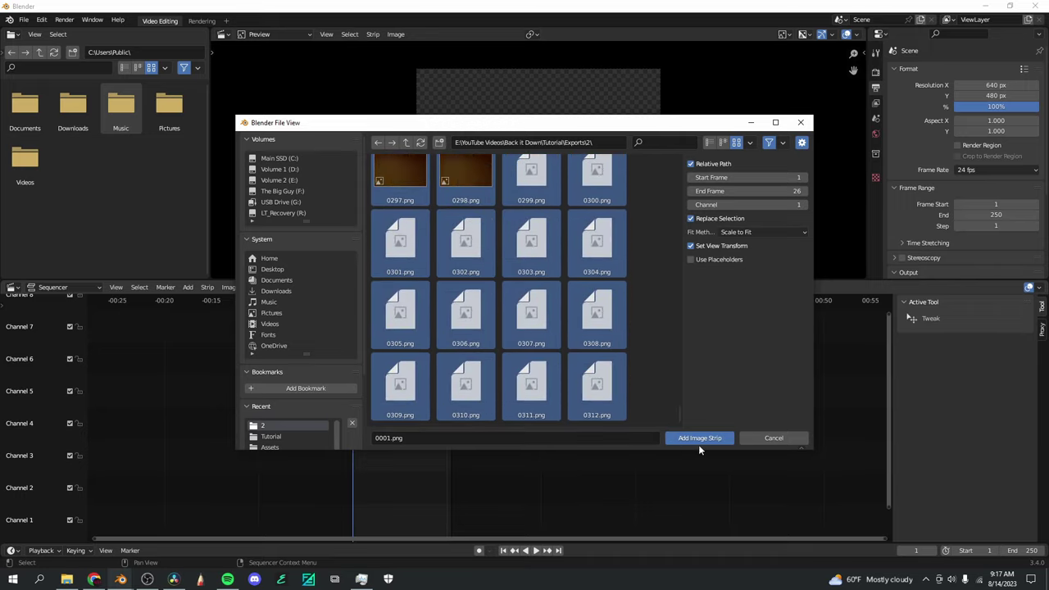
click(683, 440)
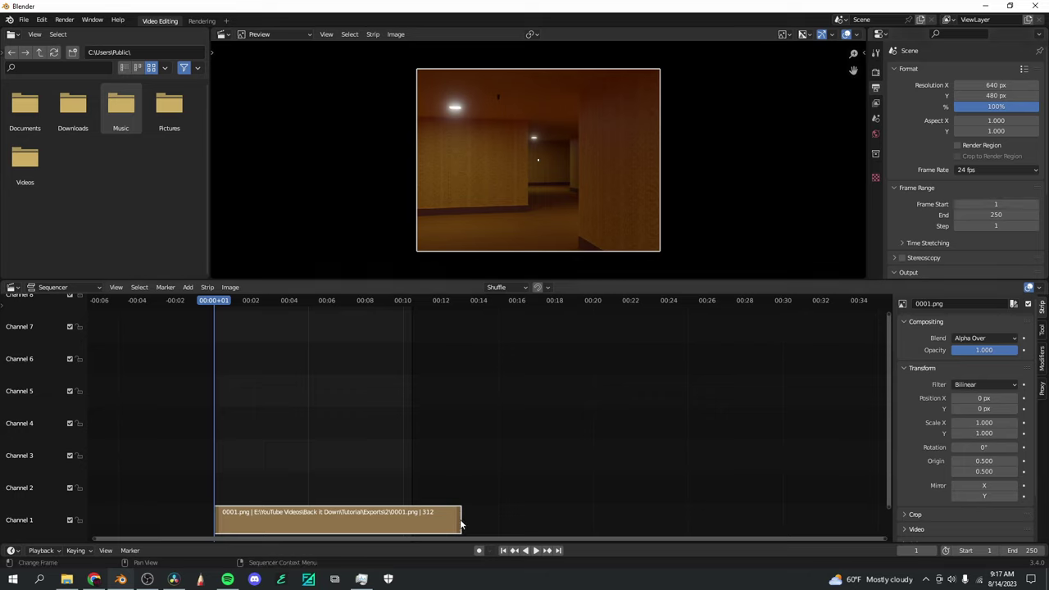
Set the scene's end frame to 312 to match the end of the image strip
drag(975, 215, 1021, 215)
click(463, 301)
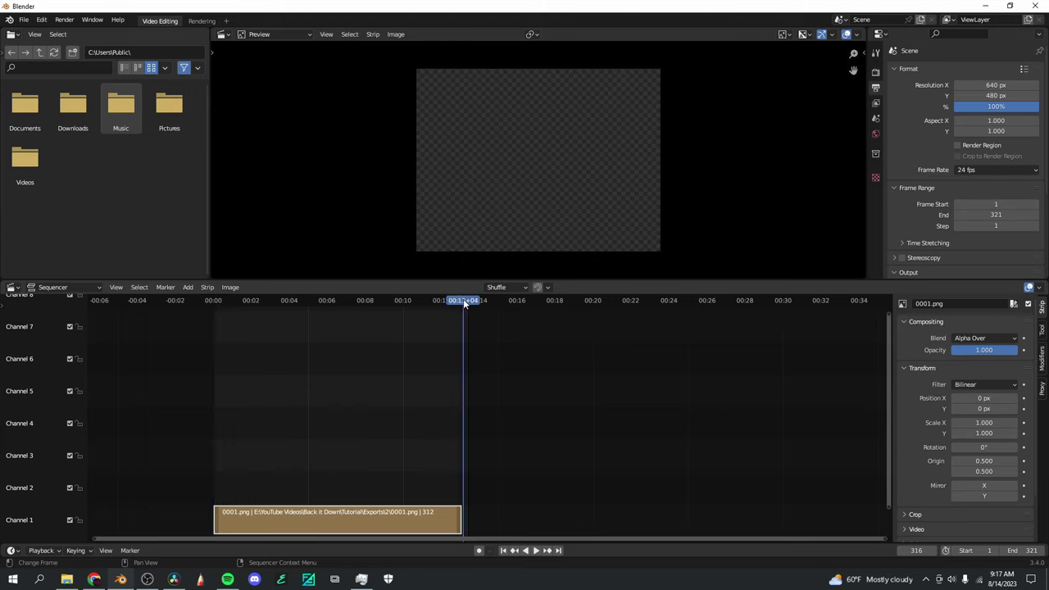
scroll(480, 441, up, 8)
scroll(480, 445, up, 4)
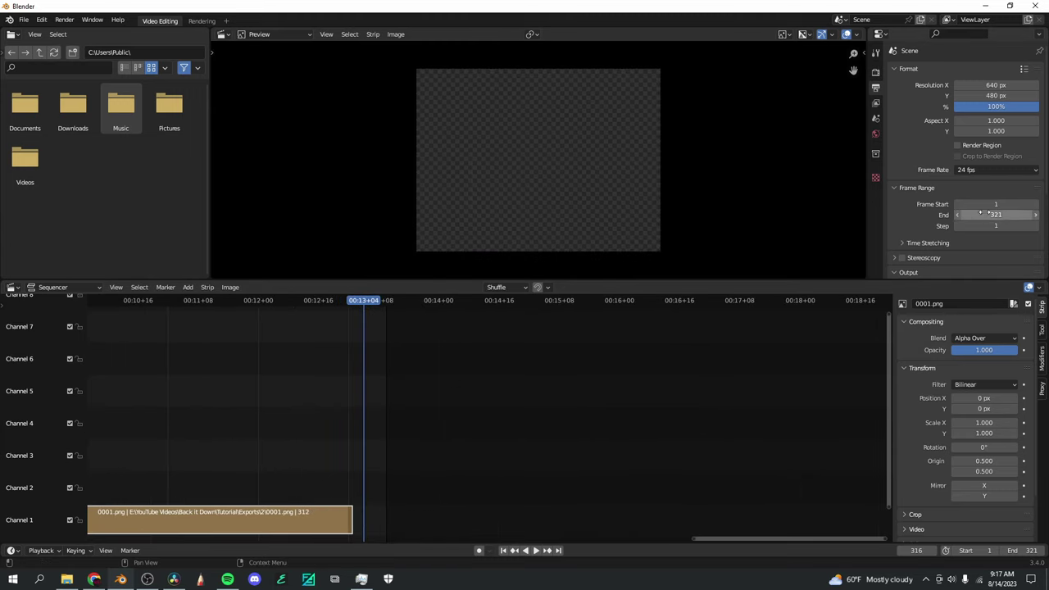
drag(995, 215, 983, 215)
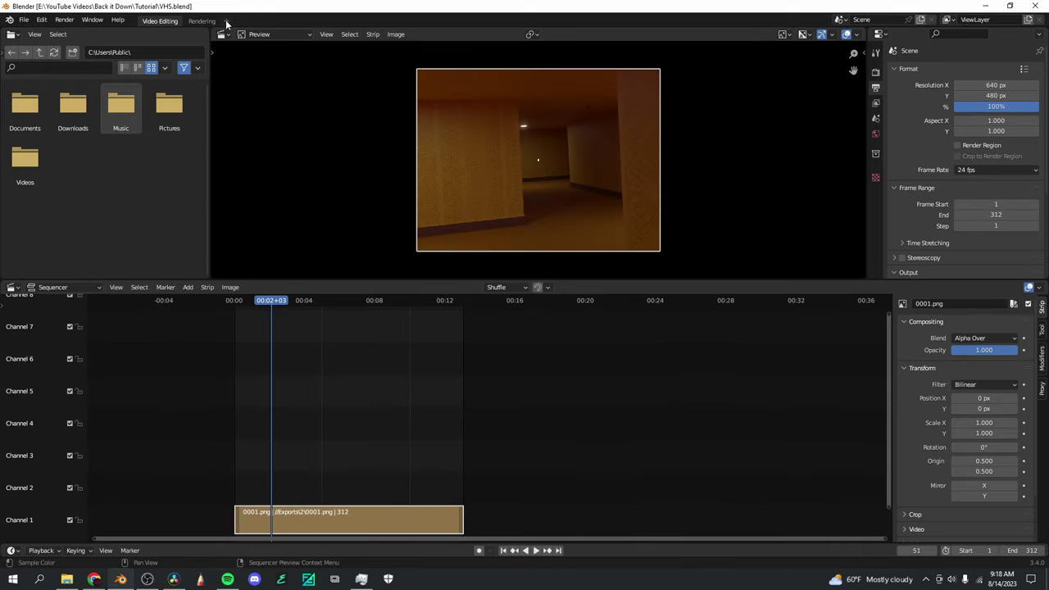
Add a Compositing workspace and enable nodes for the scene
click(227, 22)
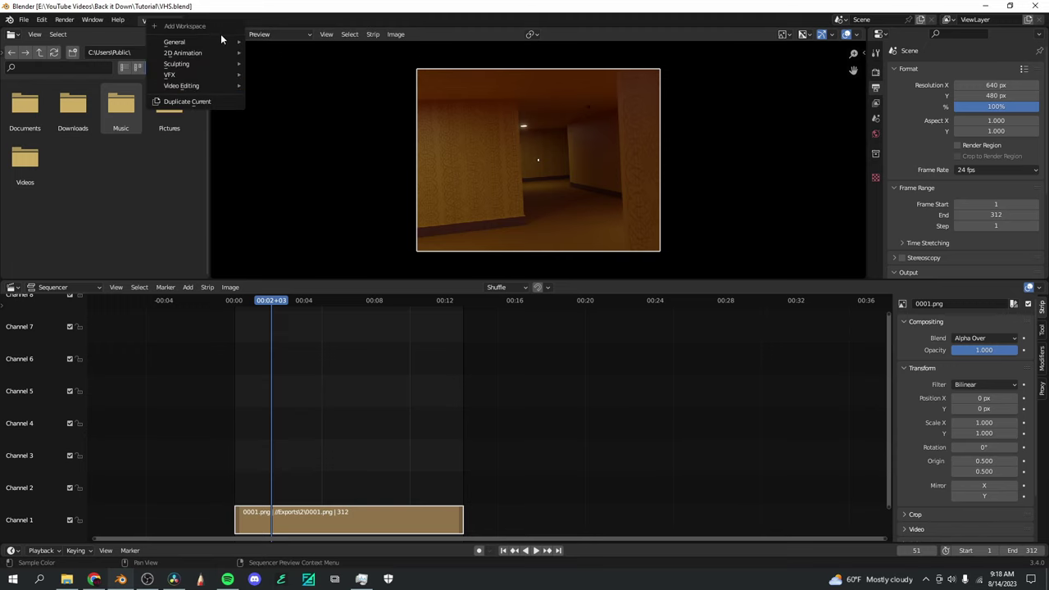
mouse_move(222, 41)
click(273, 52)
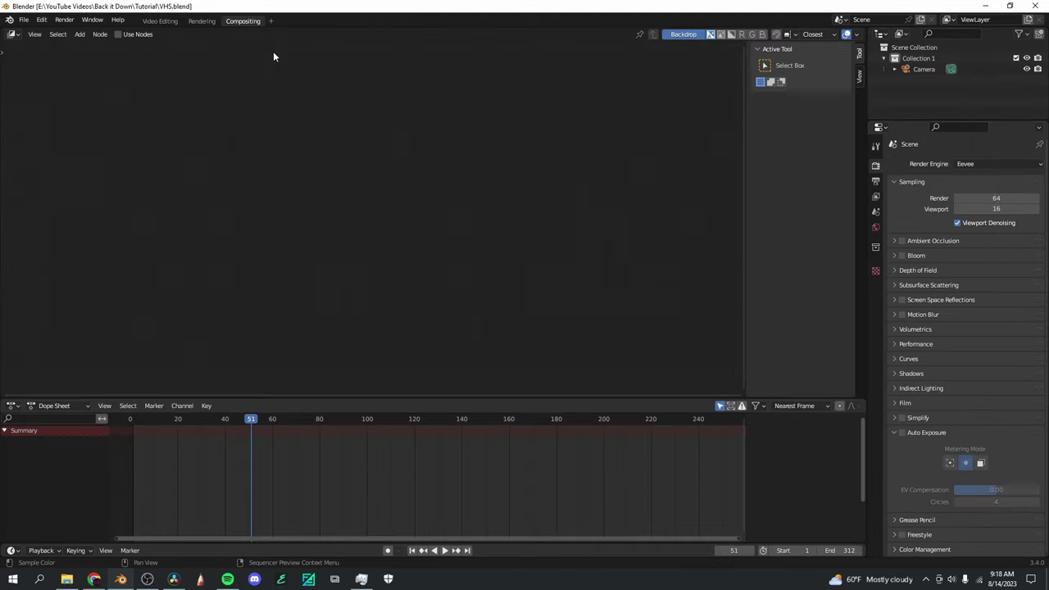
click(116, 35)
scroll(292, 163, up, 2)
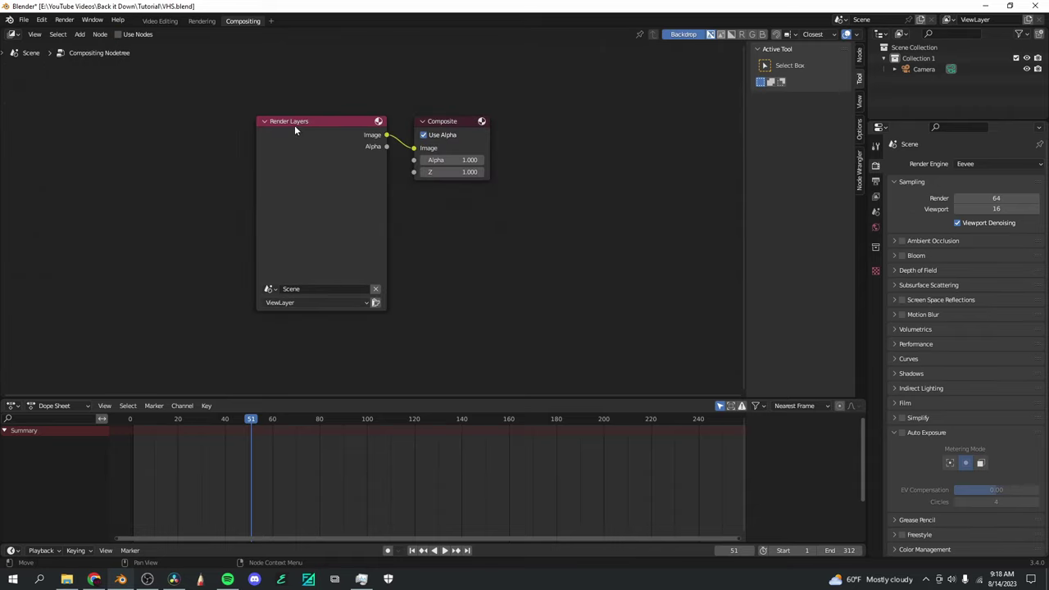
Delete the Render Layers node from the compositing tree
click(289, 124)
key(Delete)
scroll(304, 160, down, 2)
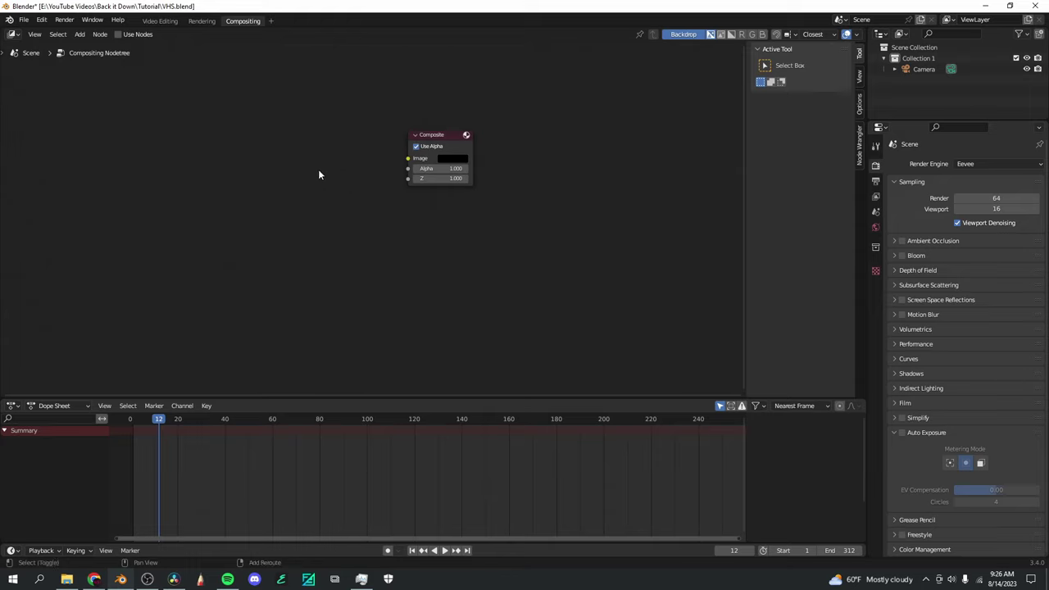
Add a Movie Clip node and connect its Image output to the Composite node's Image input
key(shift+a)
text(mov)
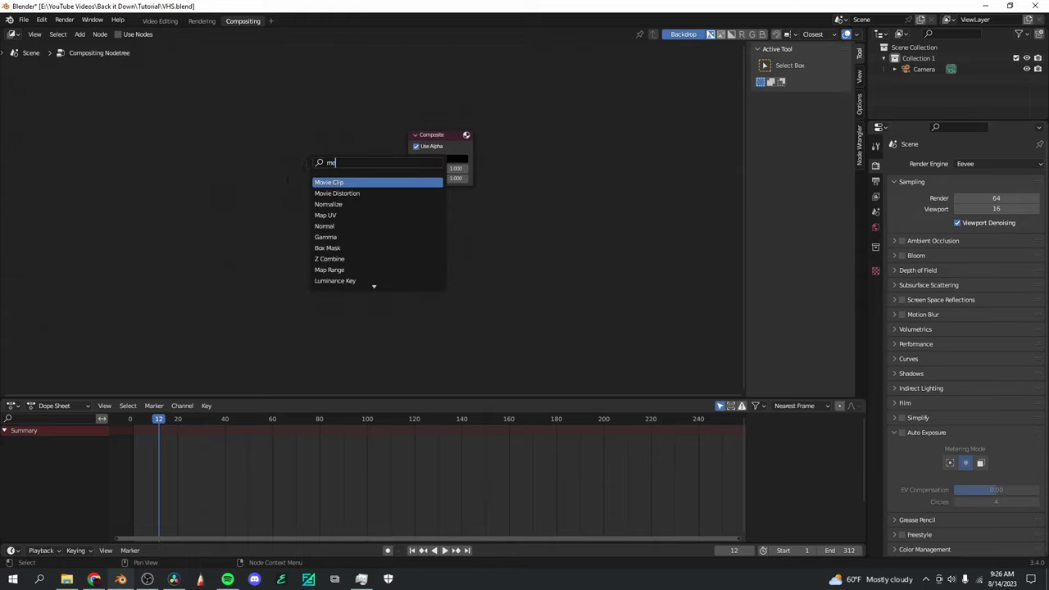
key(Return)
drag(319, 133, 410, 163)
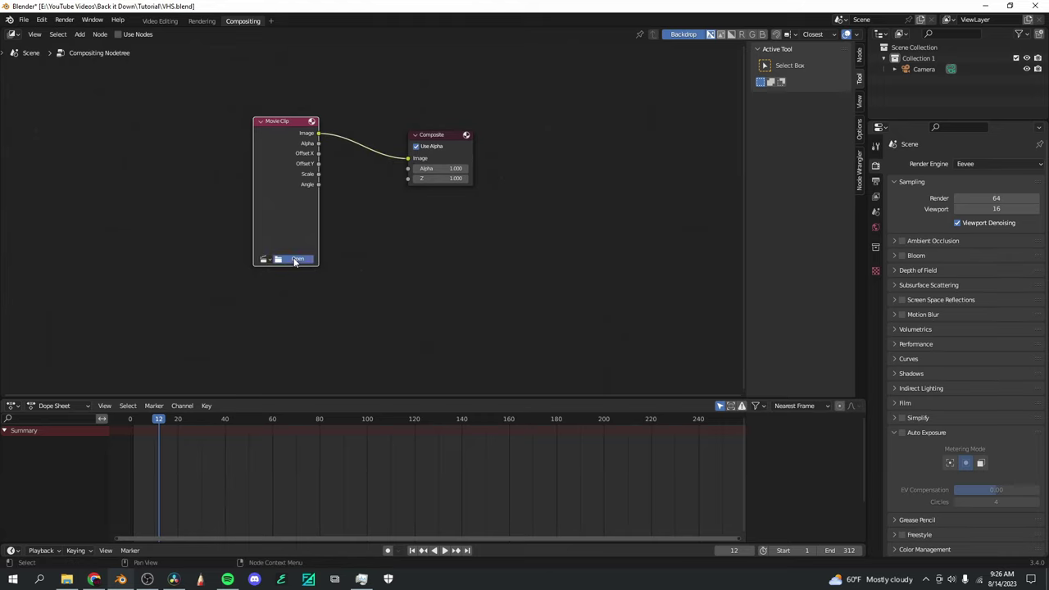
Load the full PNG sequence, starting at 0001.png in the Exports\2 folder, into the Movie Clip node
click(296, 260)
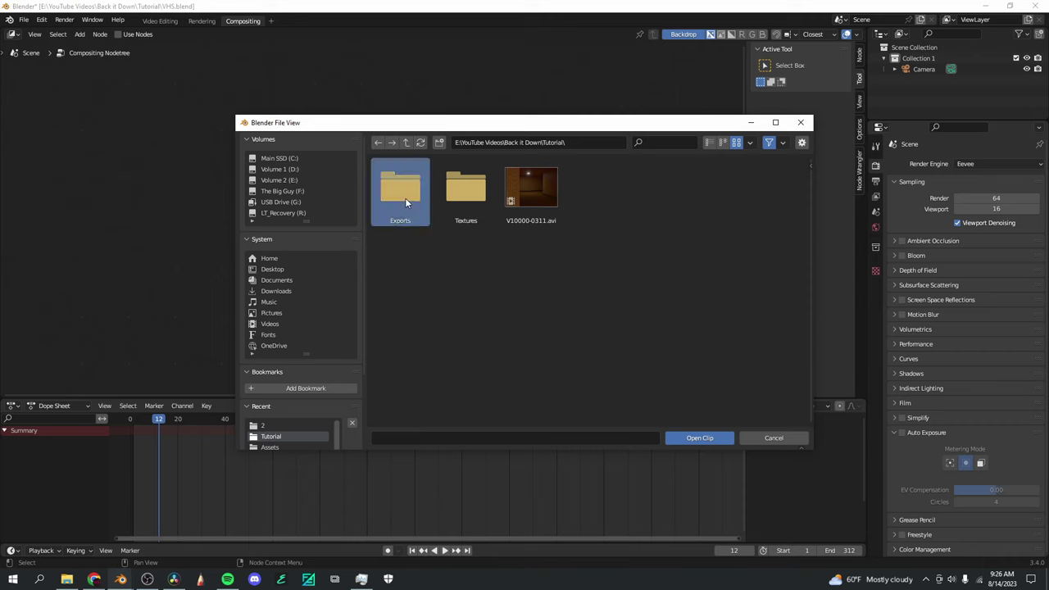
double_click(407, 201)
double_click(461, 203)
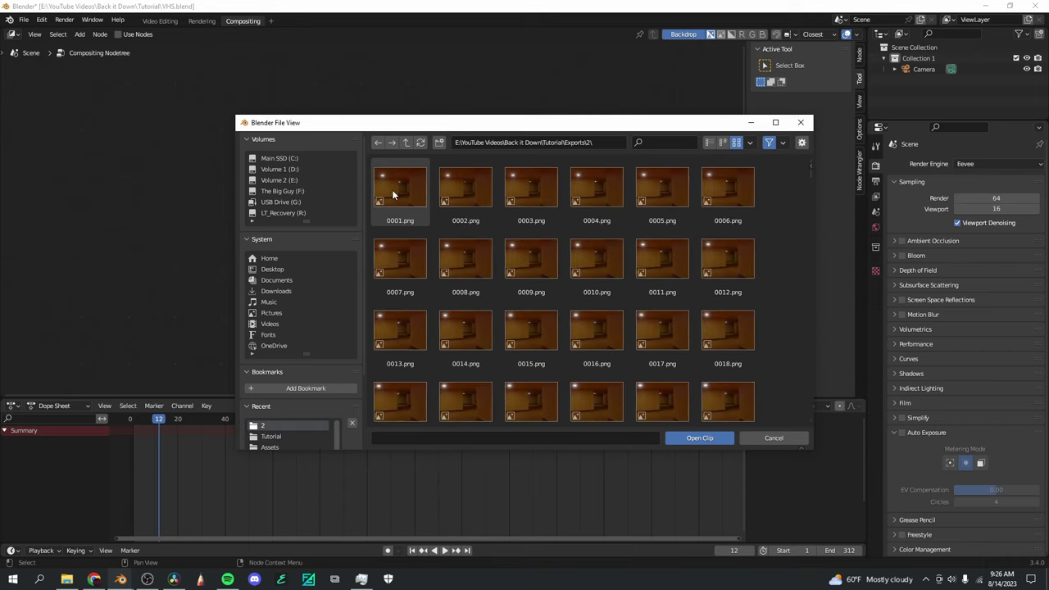
click(407, 177)
drag(807, 168, 802, 404)
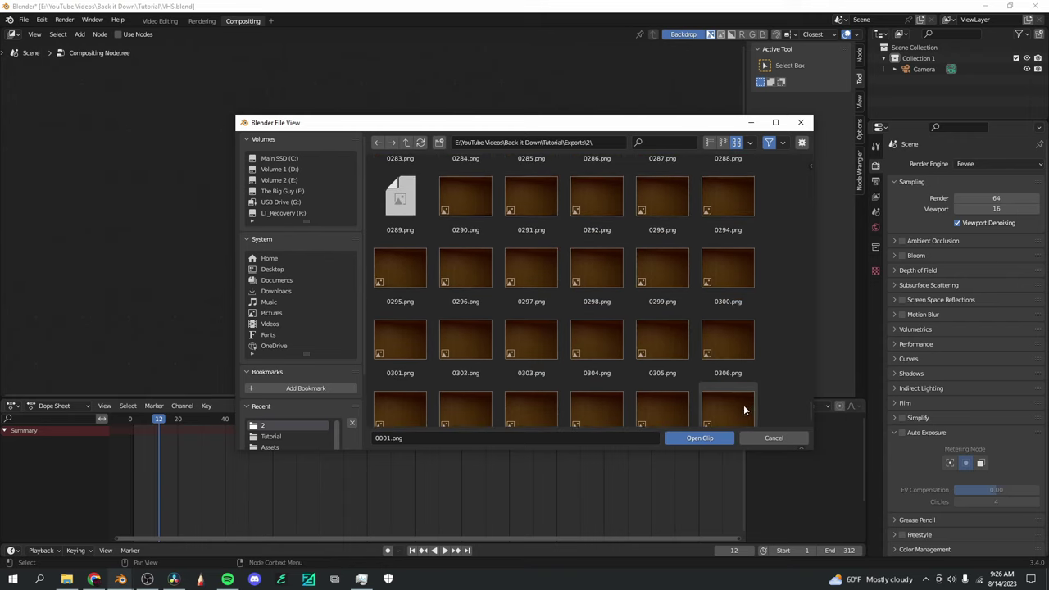
shift+click(744, 409)
click(699, 437)
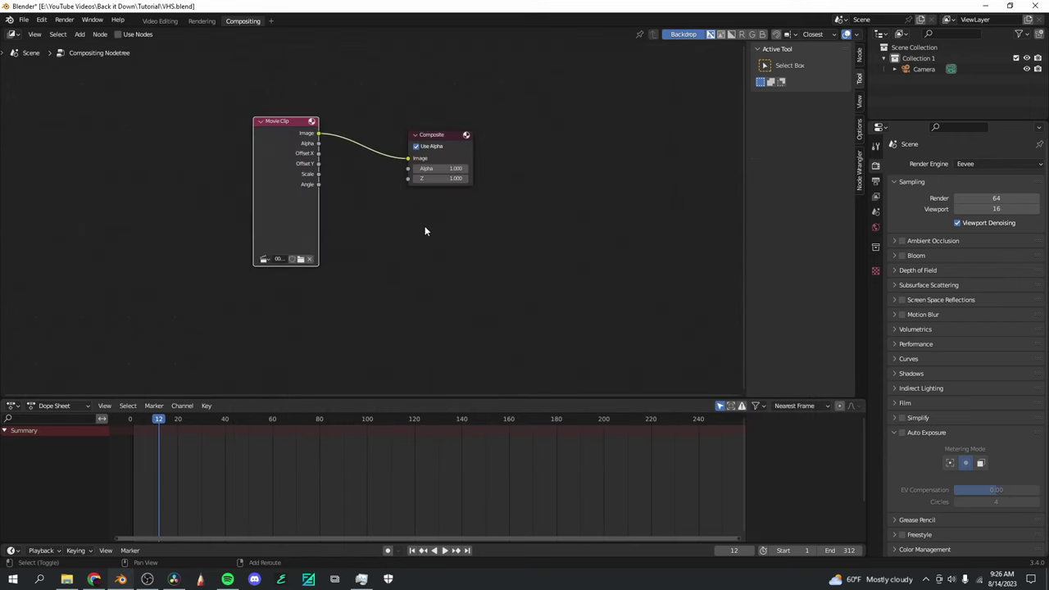
Add a Viewer node and connect the Movie Clip node's Image output to it
key(shift+a)
text(v)
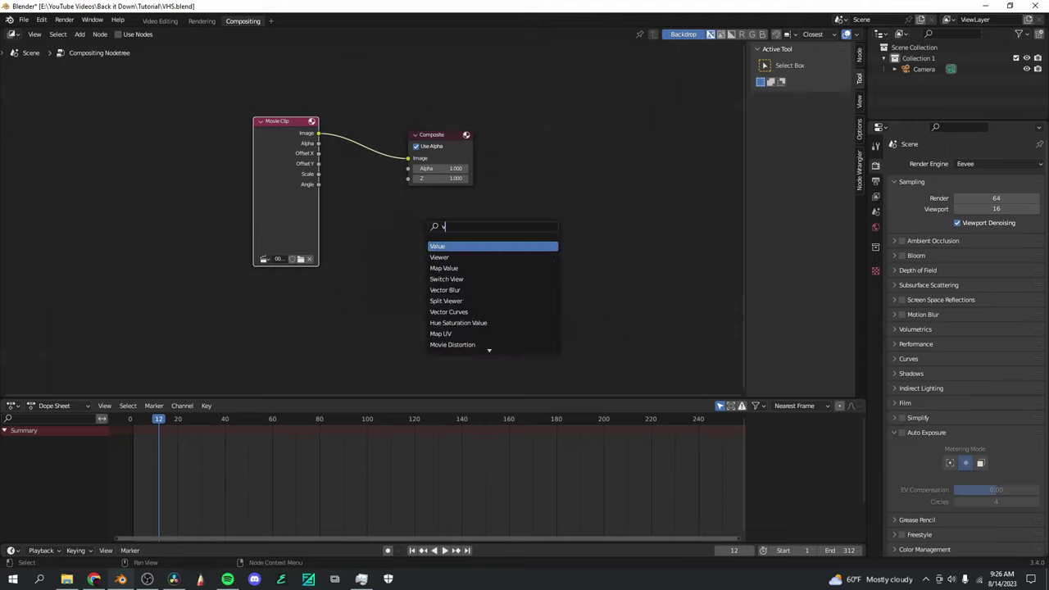
text(i)
click(447, 245)
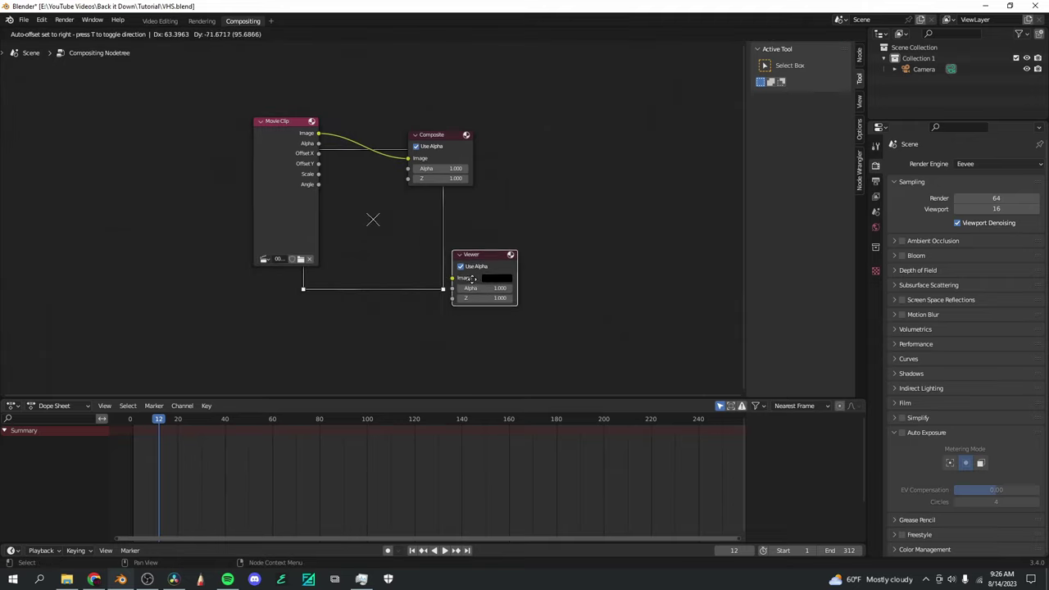
drag(320, 137, 494, 250)
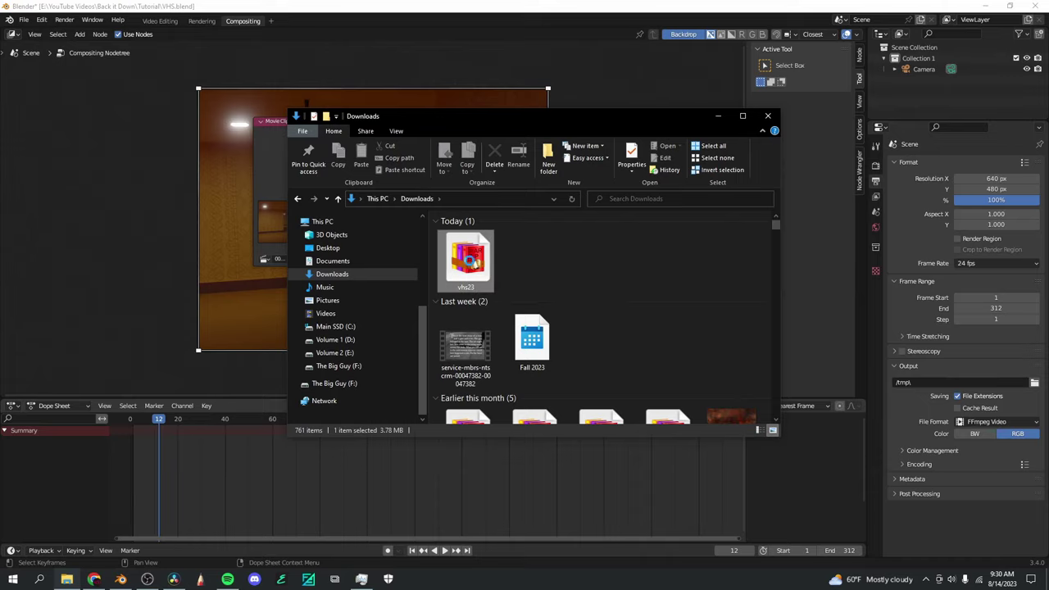
Extract the vhs23 archive in the Downloads folder and return to Blender
right_click(470, 264)
click(505, 320)
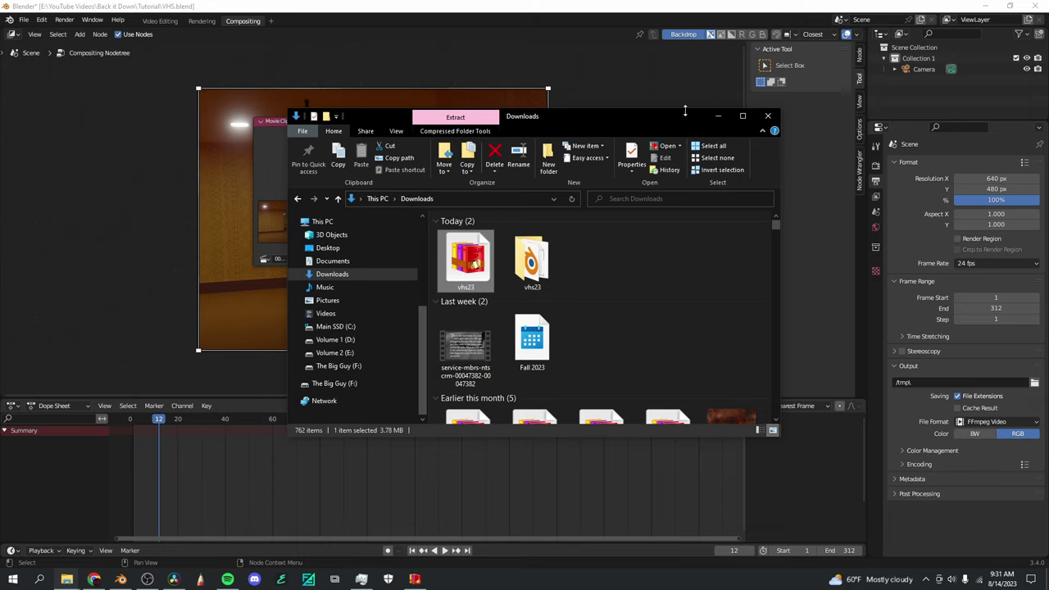
click(717, 117)
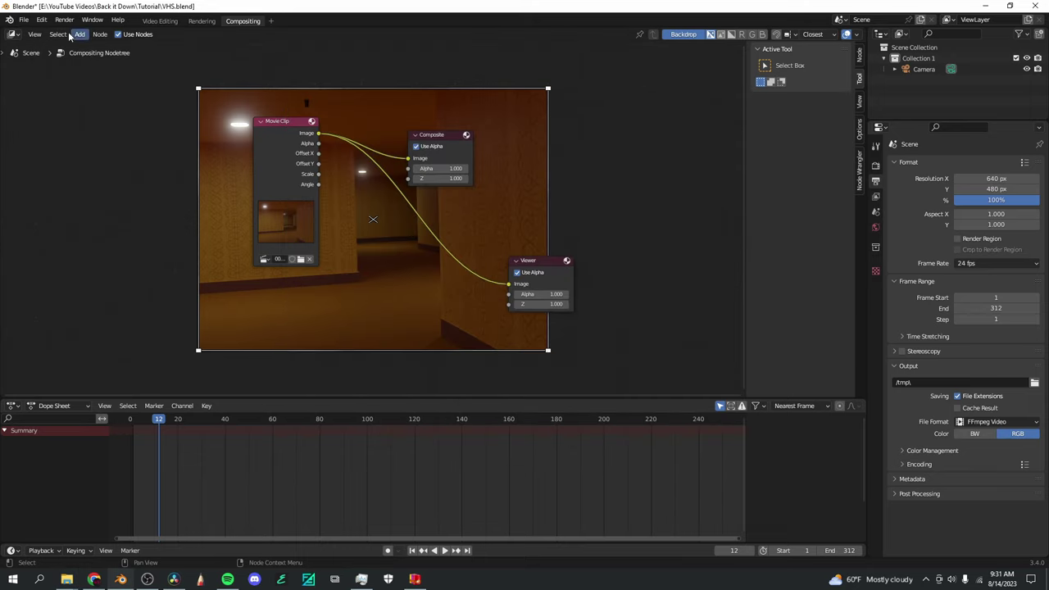
Append the VHS_FX node tree from VHS_2.3.blend in the extracted vhs23 folder in Downloads
click(24, 20)
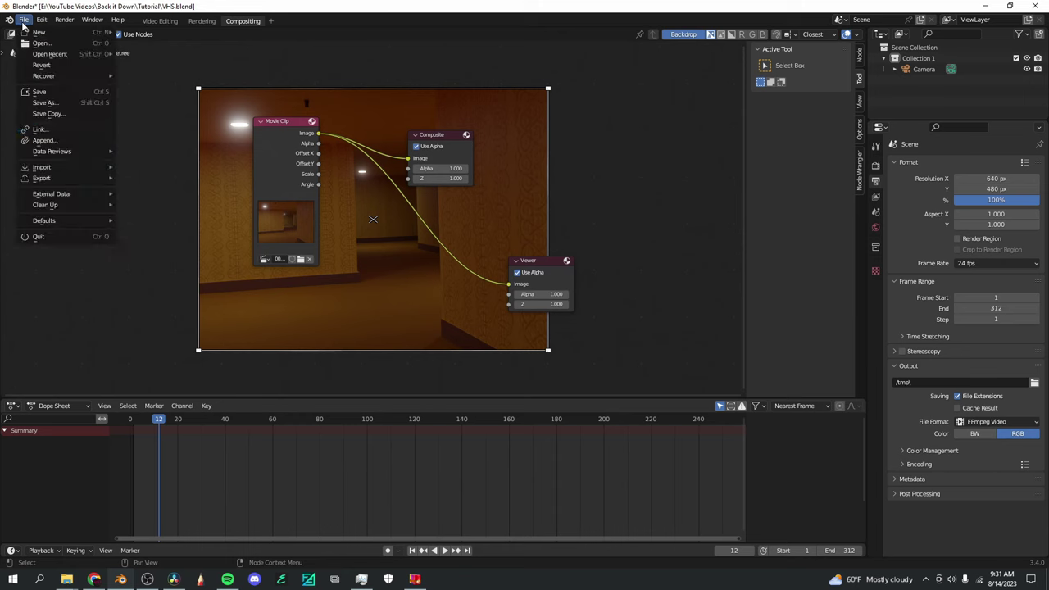
click(42, 140)
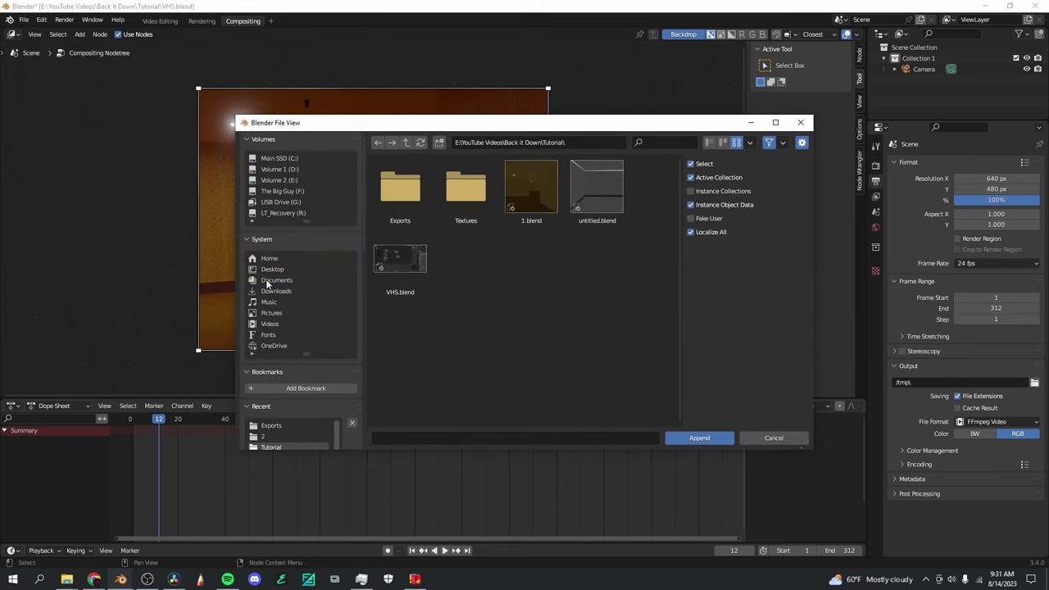
click(271, 291)
click(661, 142)
text(vh)
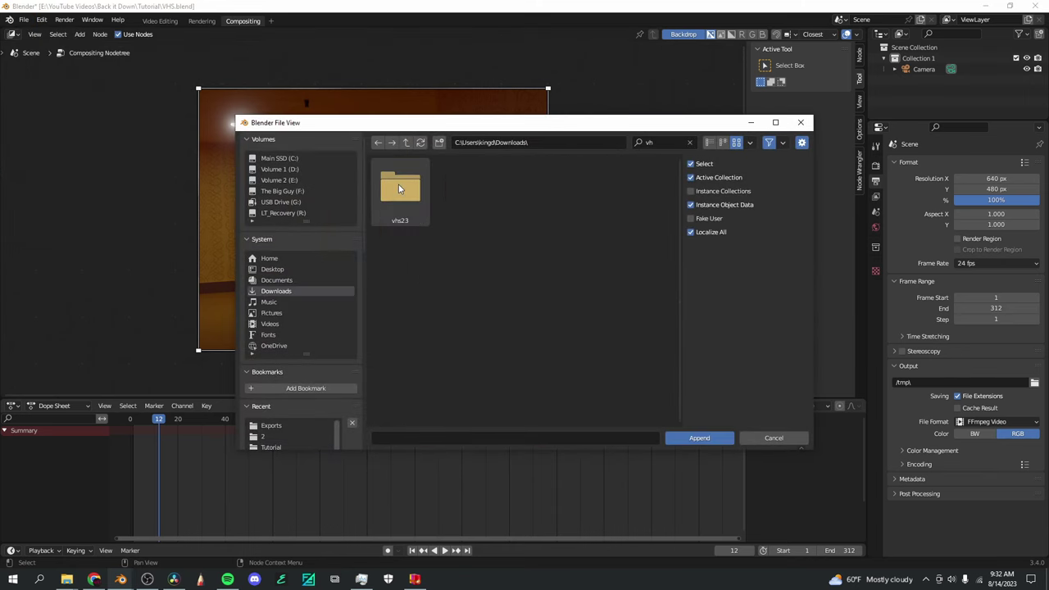
double_click(399, 189)
double_click(398, 175)
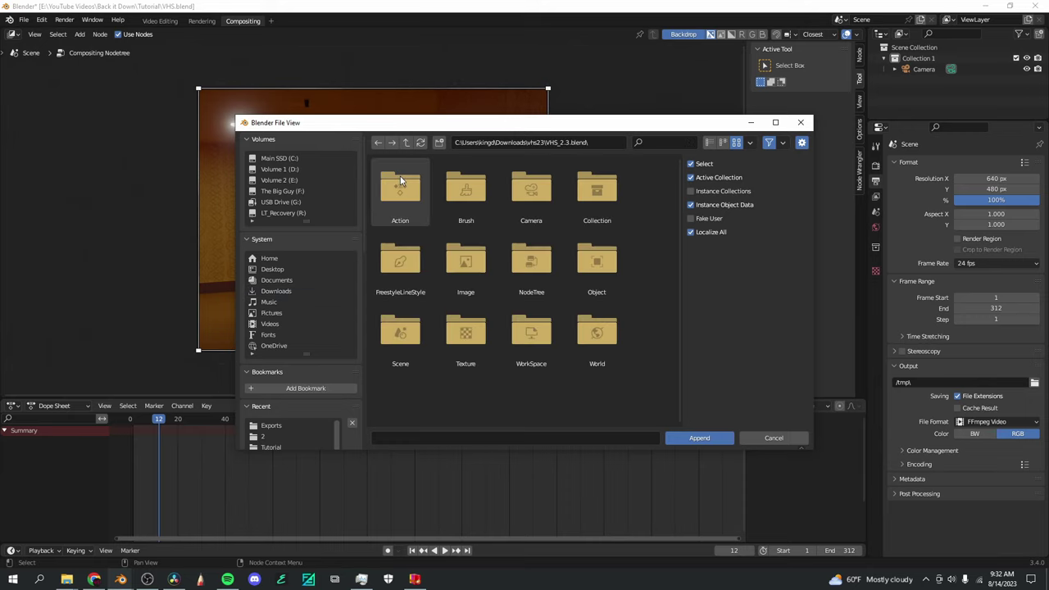
double_click(533, 264)
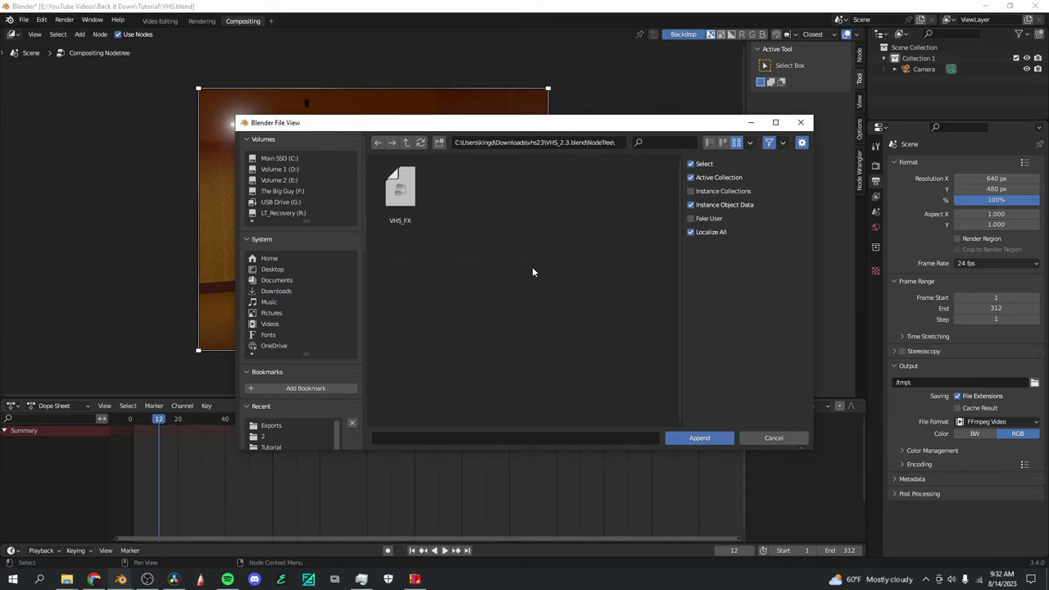
click(401, 192)
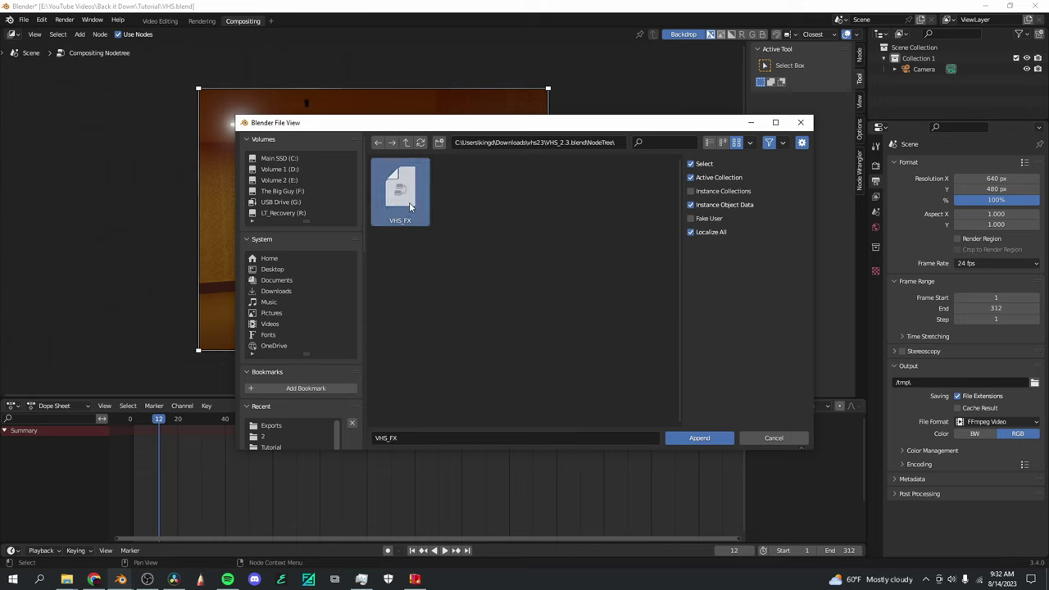
click(706, 437)
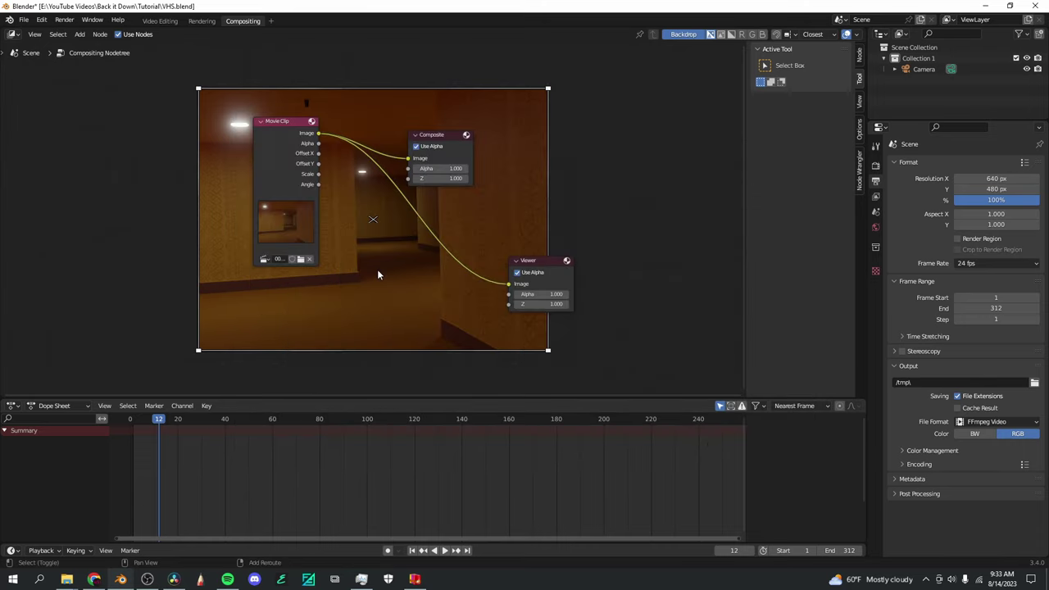
Add the VHS_FX node group and insert it on the link between the Movie Clip and Composite nodes
key(shift+a)
mouse_move(384, 374)
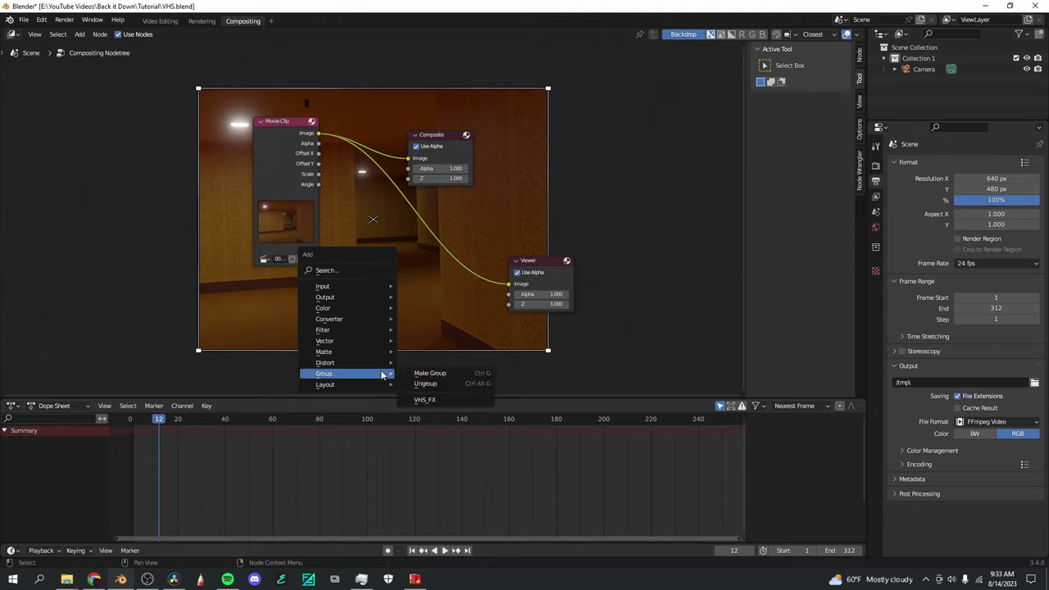
click(441, 401)
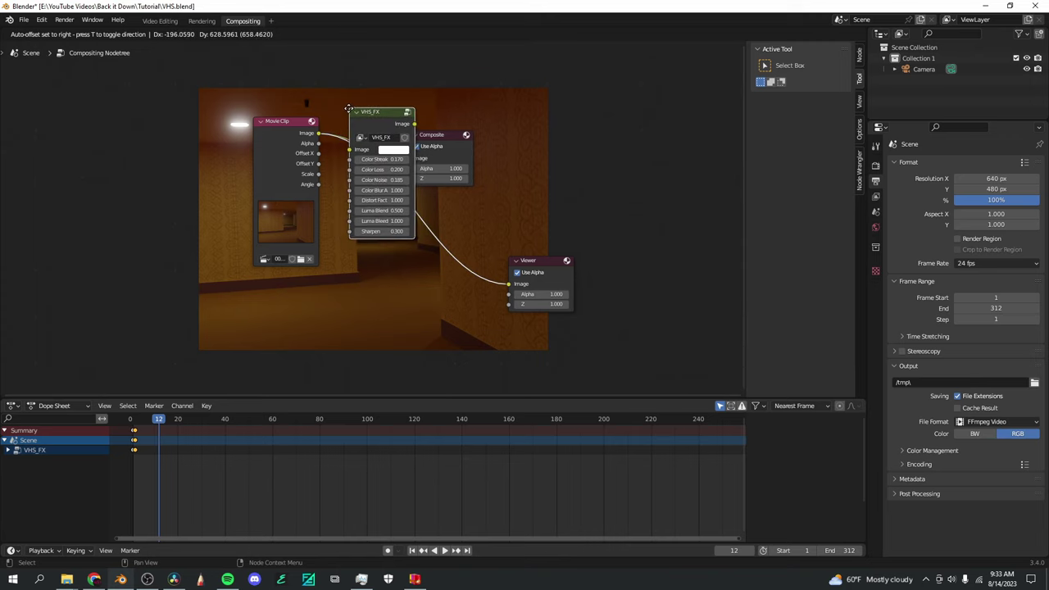
click(344, 112)
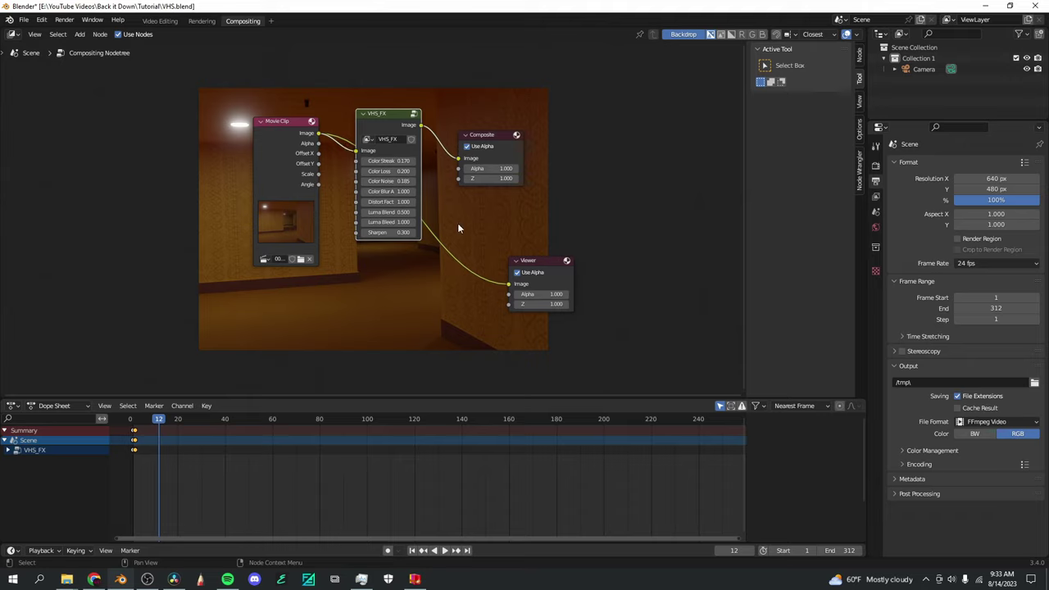
Replace the Viewer's Movie Clip link with one from the VHS_FX Image output, and space the nodes apart
ctrl+right_drag(465, 253, 447, 283)
drag(420, 126, 508, 284)
drag(370, 230, 407, 336)
drag(285, 120, 283, 124)
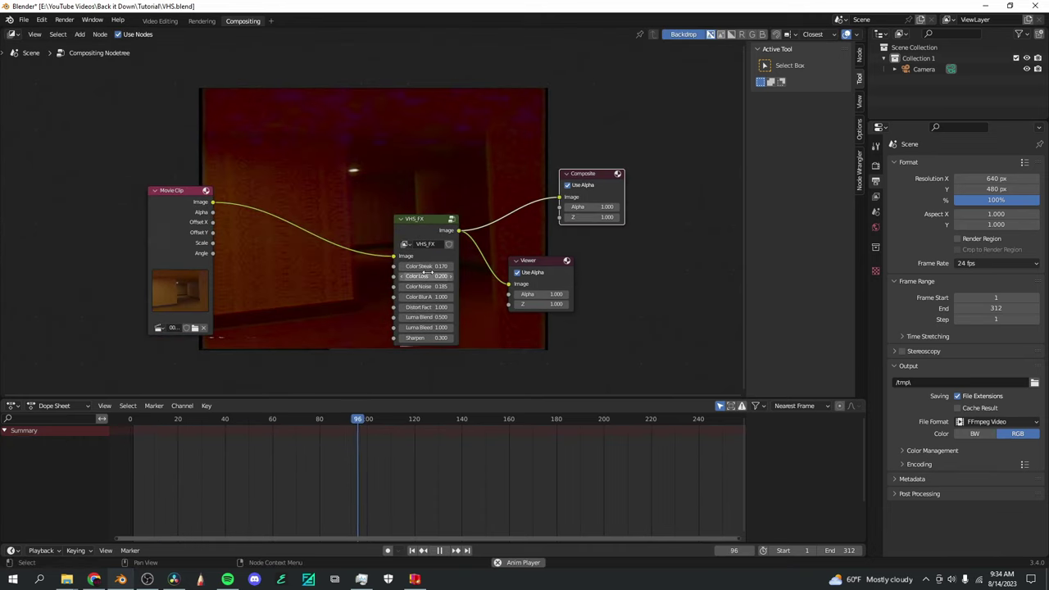
Stop the playback and set the VHS_FX node's Color Streak to 0.1 and Color Loss to 0.3
key(space)
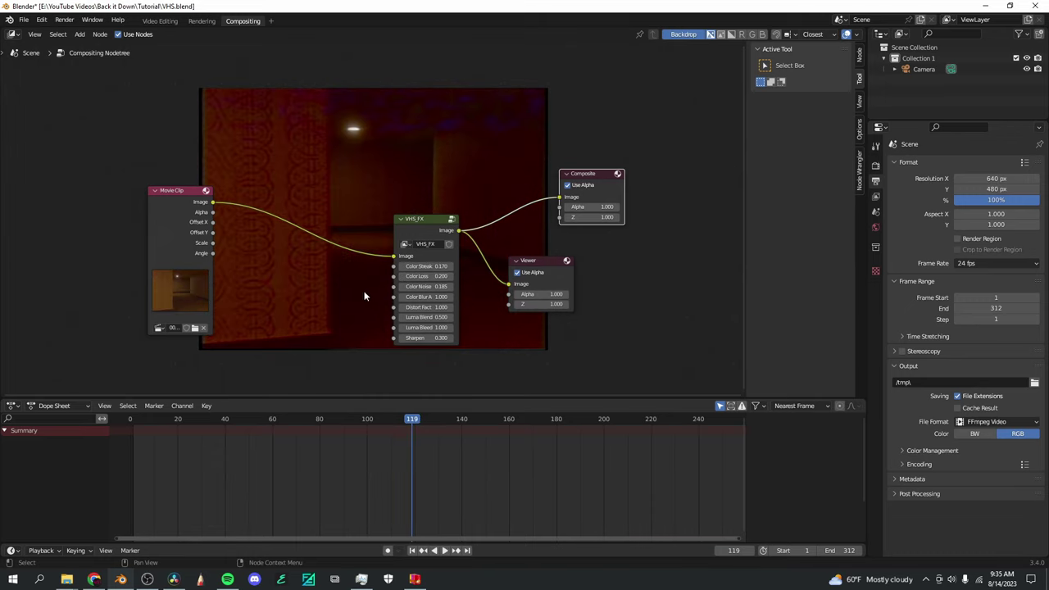
scroll(360, 298, up, 3)
scroll(349, 300, down, 1)
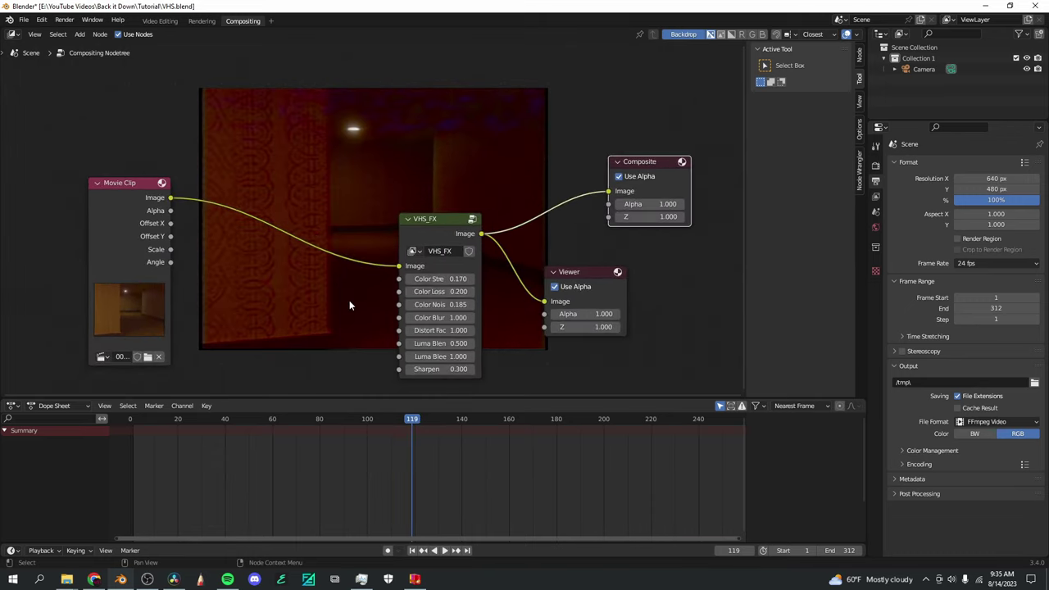
double_click(436, 279)
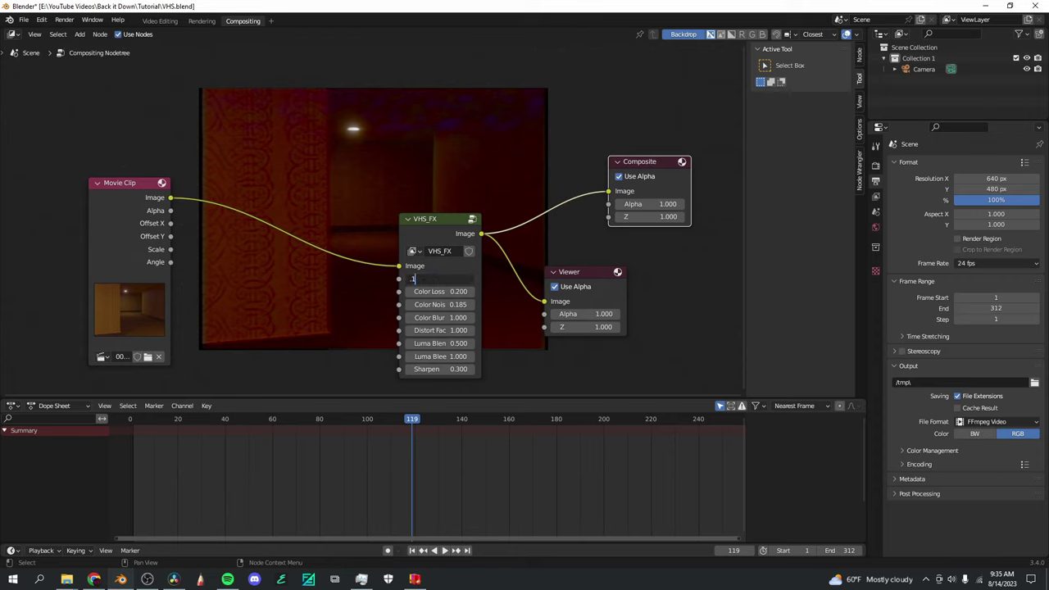
key(Return)
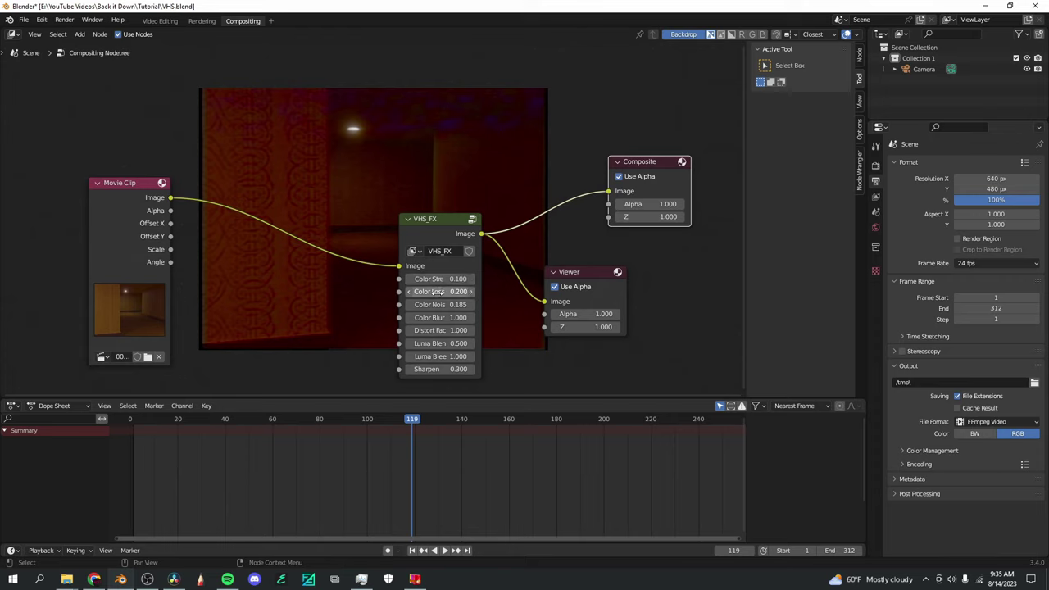
double_click(437, 292)
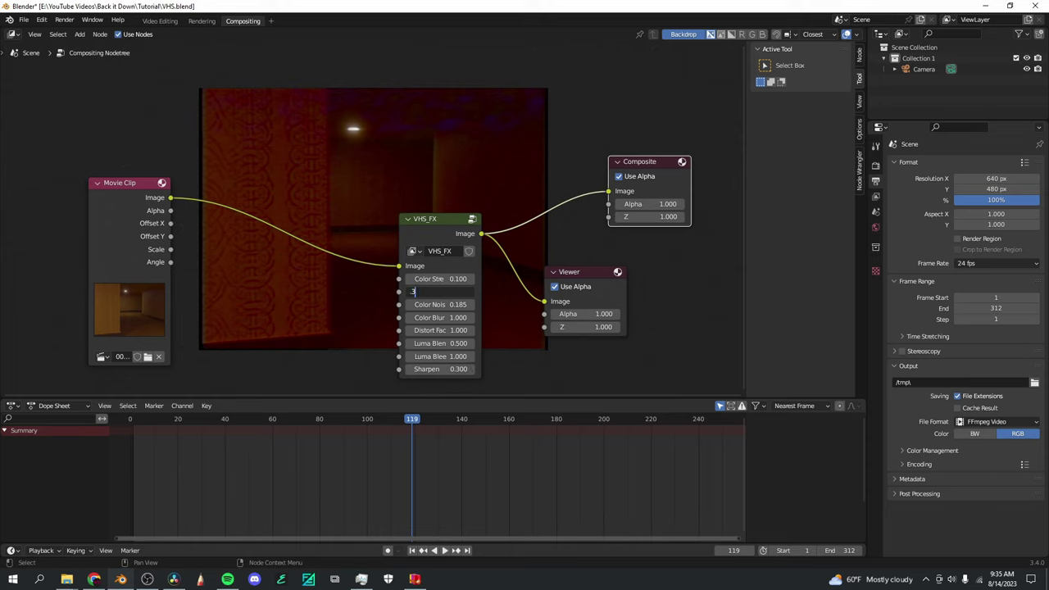
text(.3)
key(Return)
Set the VHS_FX node's Color Noise to 0.1 and its Color Blur to 1.1
double_click(436, 304)
key(BackSpace)
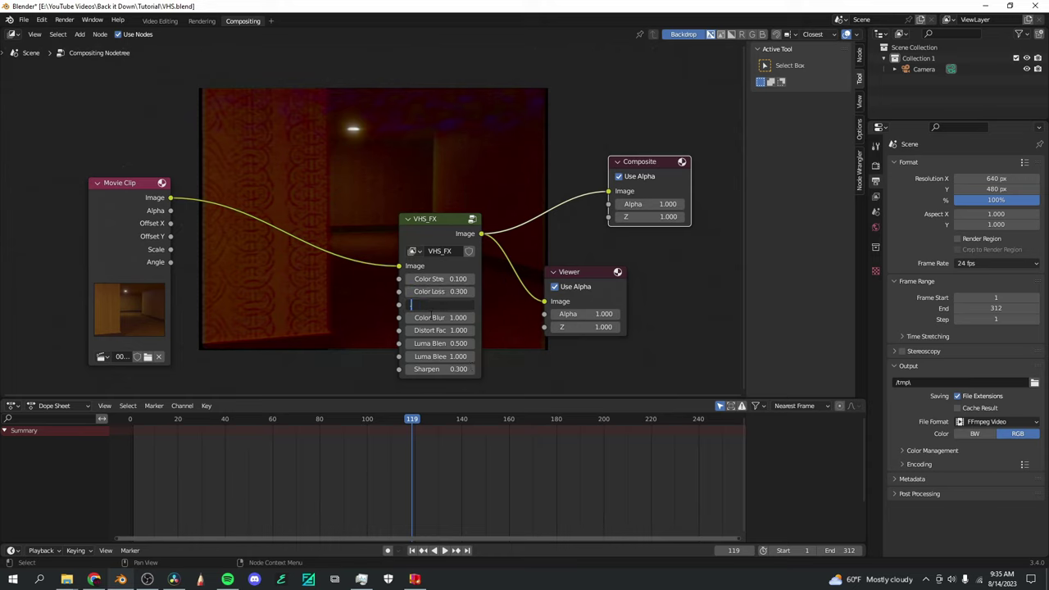
key(Return)
double_click(447, 318)
key(BackSpace)
text(1)
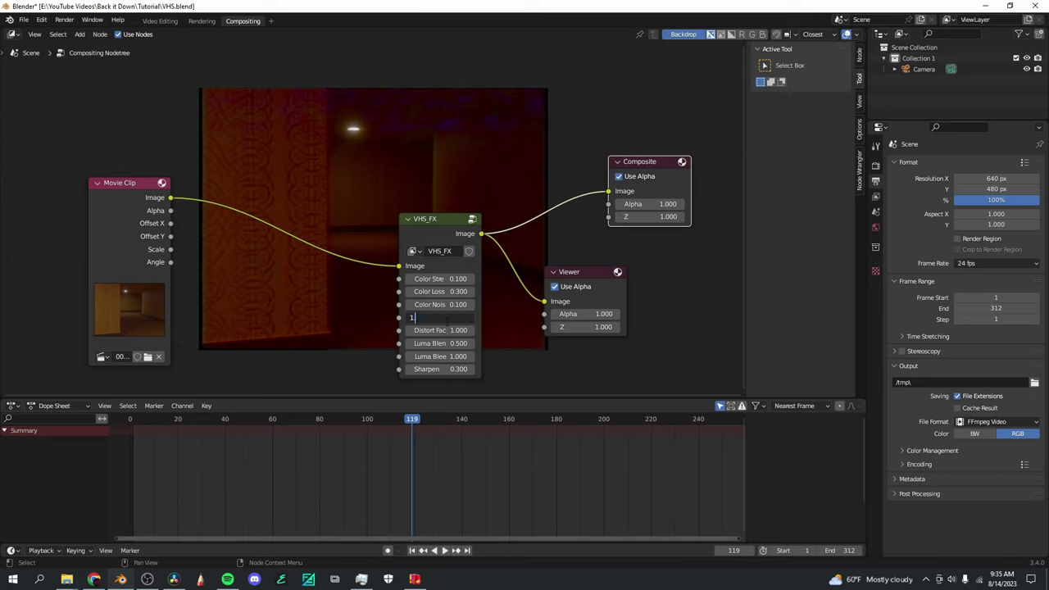
text(.1)
key(Return)
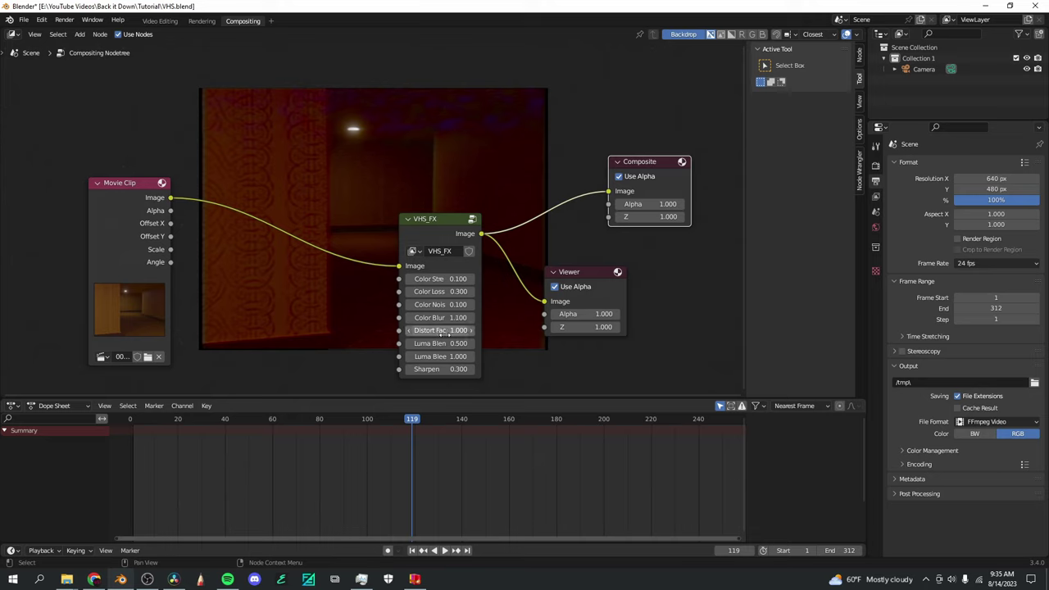
Set the VHS_FX node's distortion factor to 1.7 and its Luma Blend to 0
double_click(447, 331)
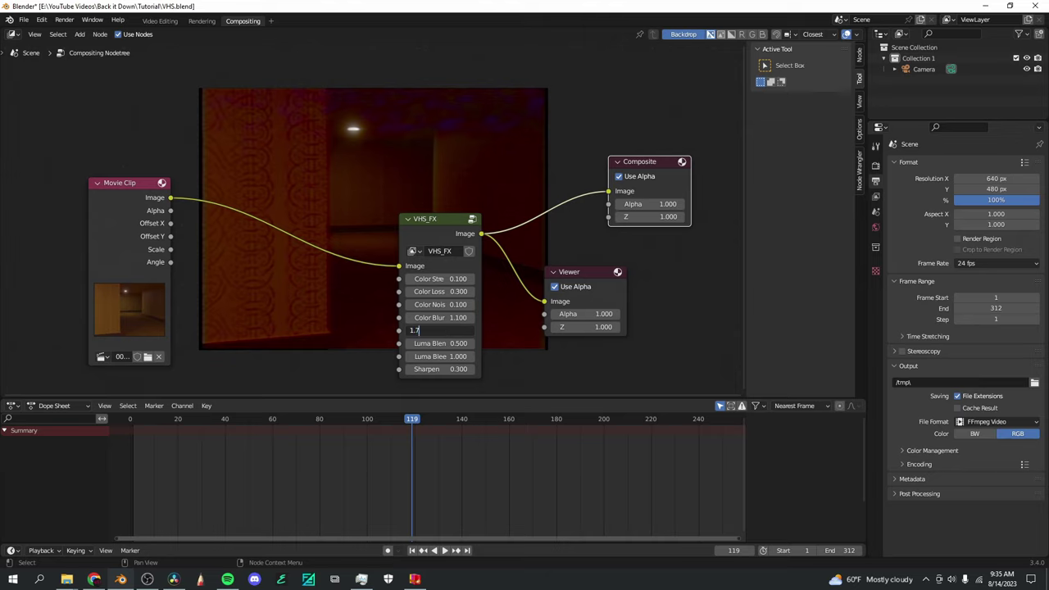
key(Return)
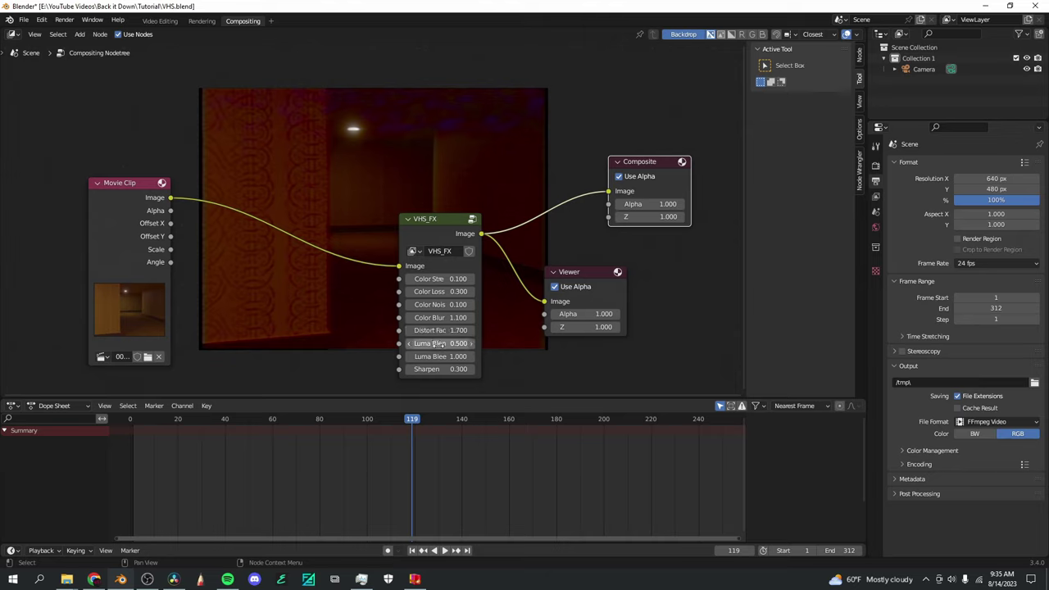
click(439, 343)
text(0)
key(Return)
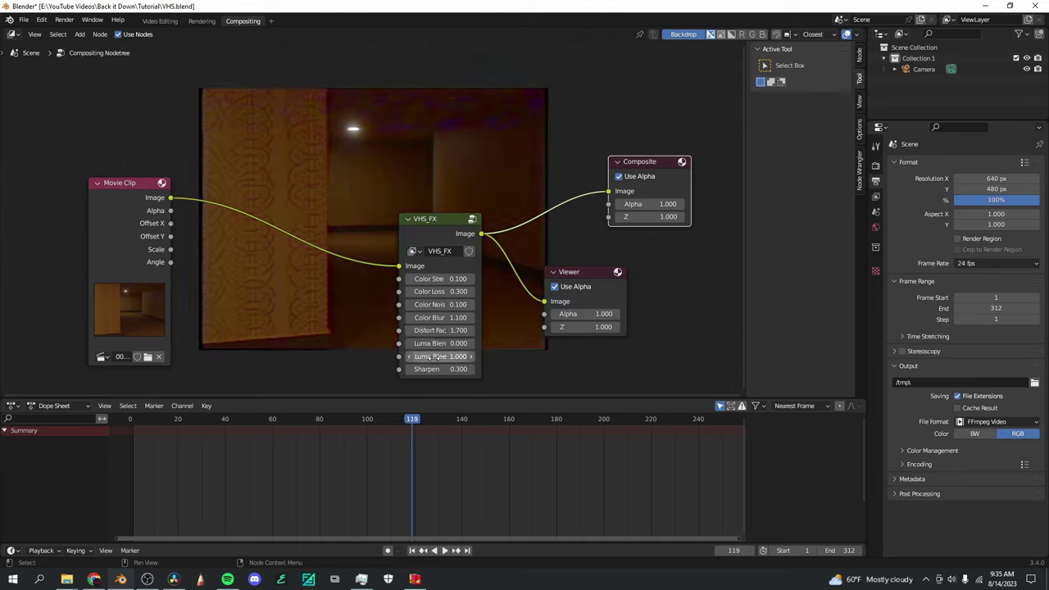
Set the VHS_FX node's Luma Bleed to 0 and its Sharpen to 0.5
double_click(420, 357)
text(0)
key(Return)
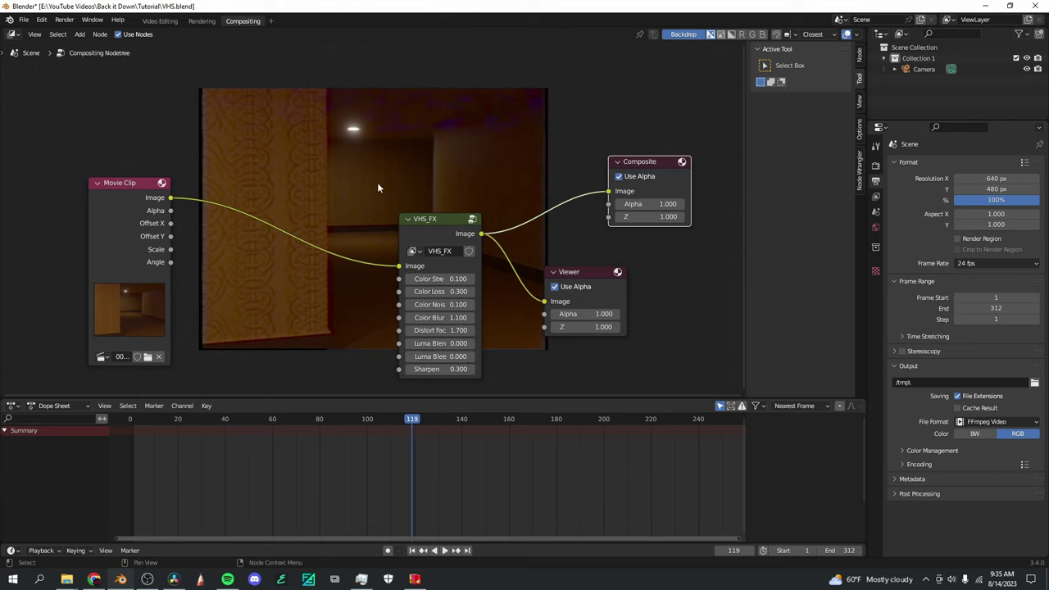
double_click(442, 368)
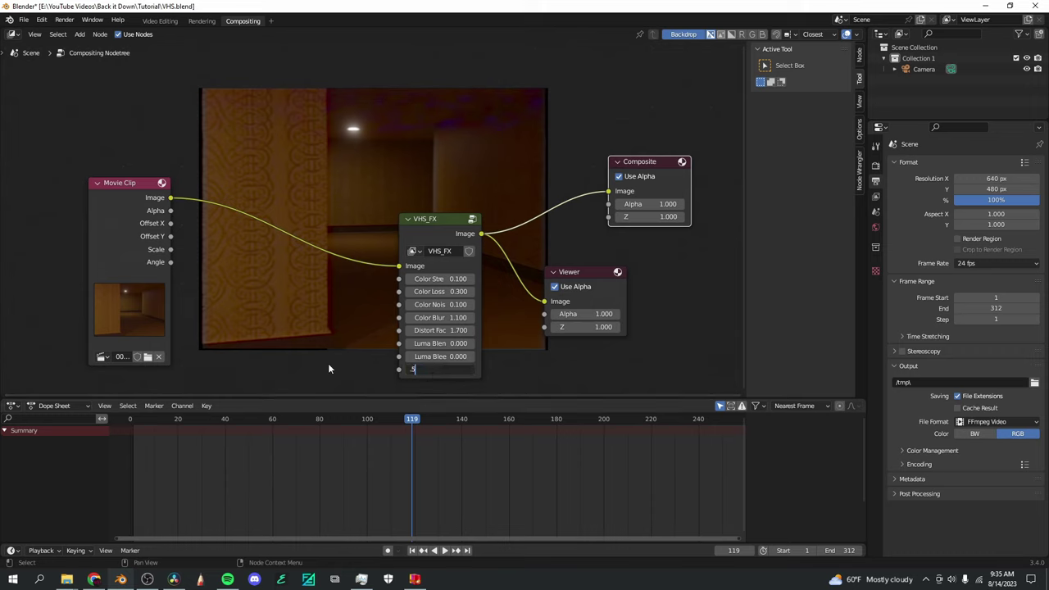
text(.5)
key(Return)
Play the animation from about frame 80 to preview the adjusted VHS effect, and stop it
click(319, 418)
key(space)
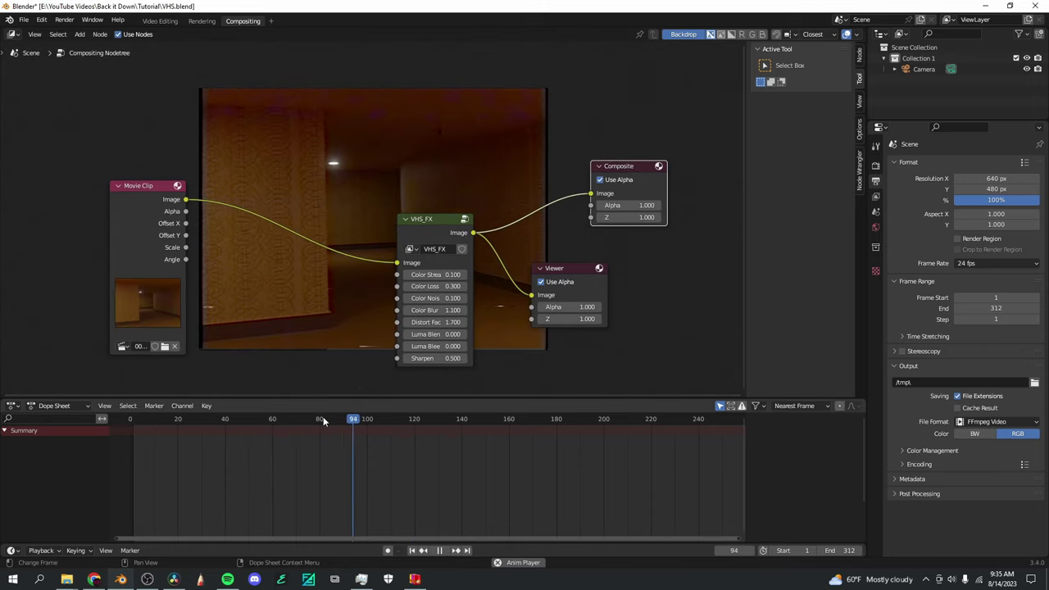
key(space)
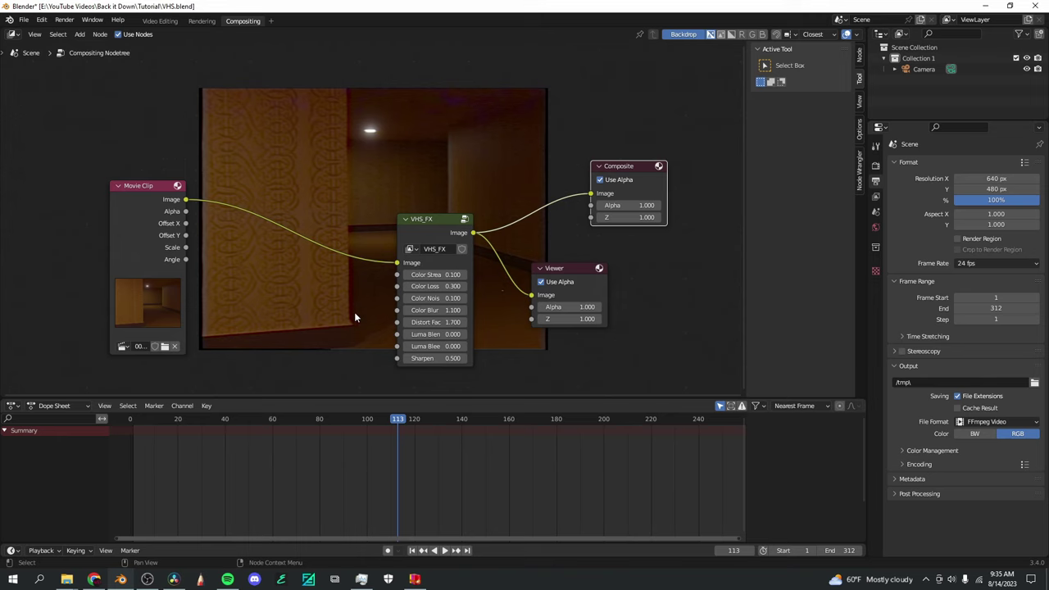
Move the VHS_FX node slightly down between the Movie Clip and Viewer nodes, and check the scene's frame rate options
drag(421, 221, 572, 196)
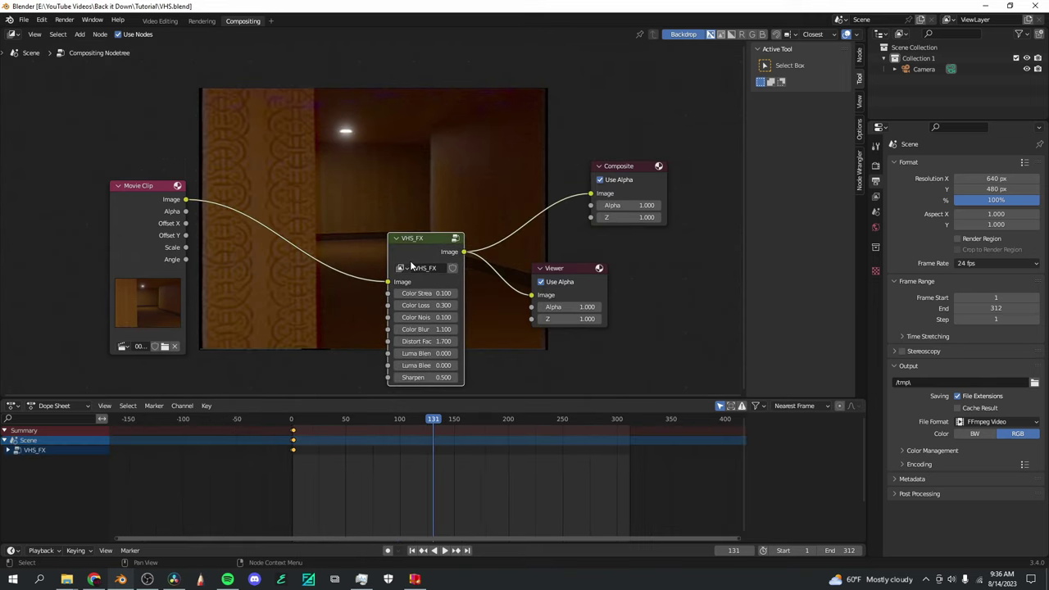
click(970, 264)
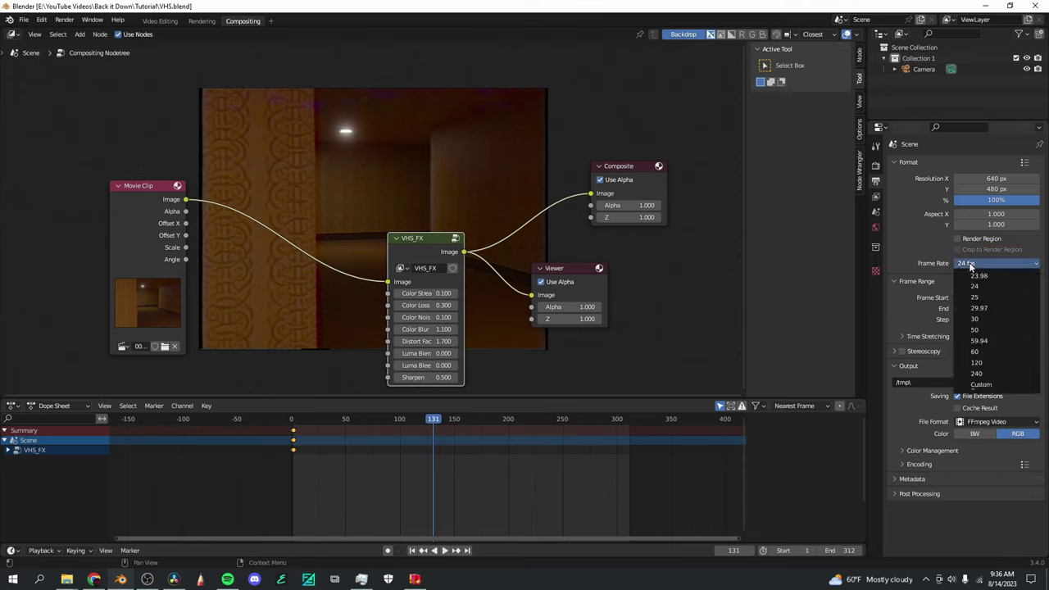
click(968, 267)
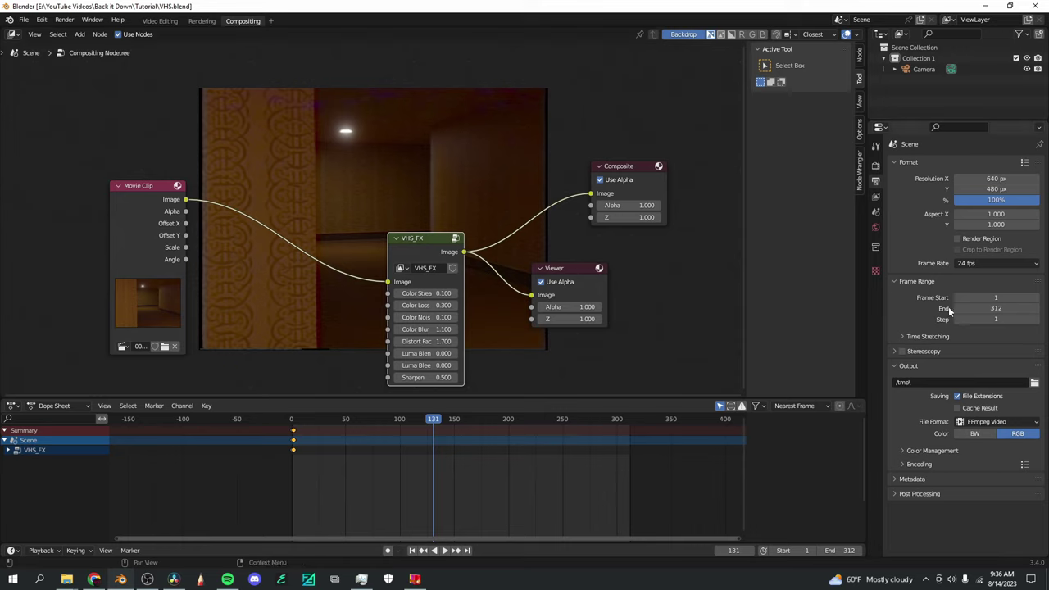
Set the render output file format to AVI JPEG and the output path to the Exports folder inside Back it Down\Tutorial
click(975, 422)
click(990, 453)
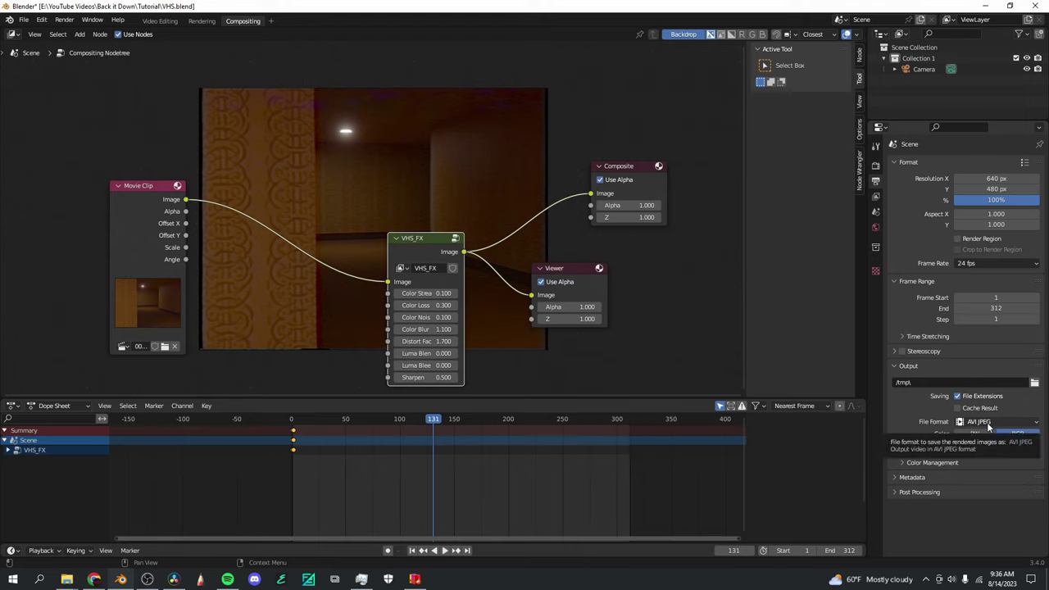
click(988, 422)
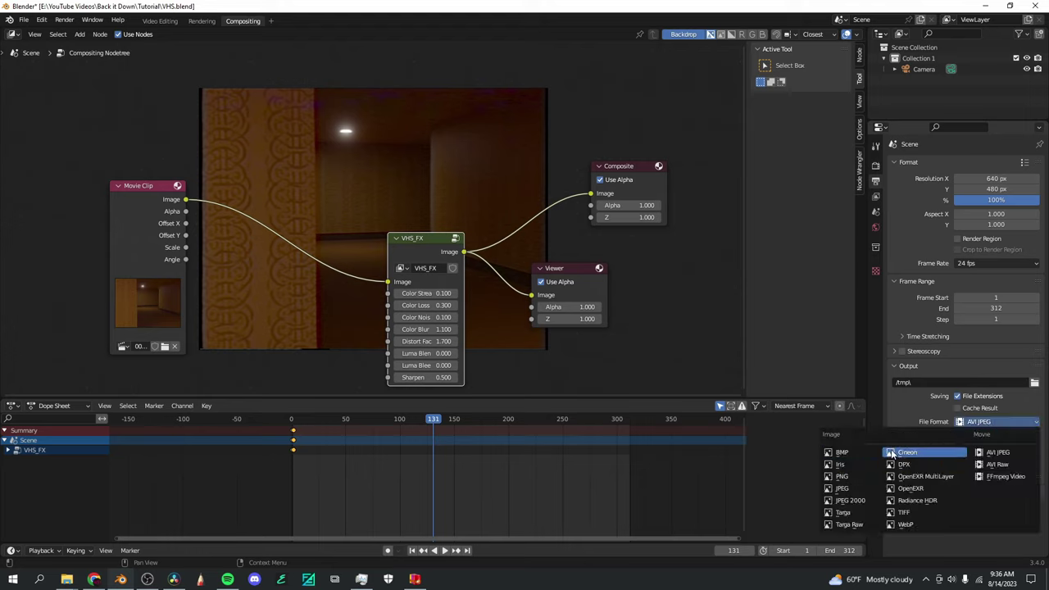
click(898, 408)
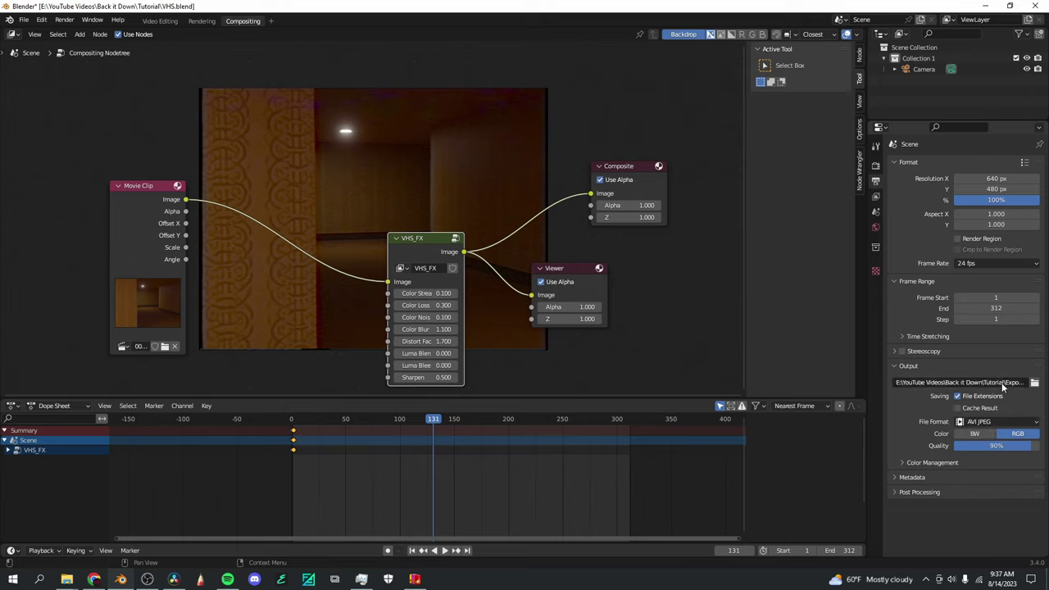
Render the composited animation and play the exported 0001-0312 video from the Exports folder
click(64, 20)
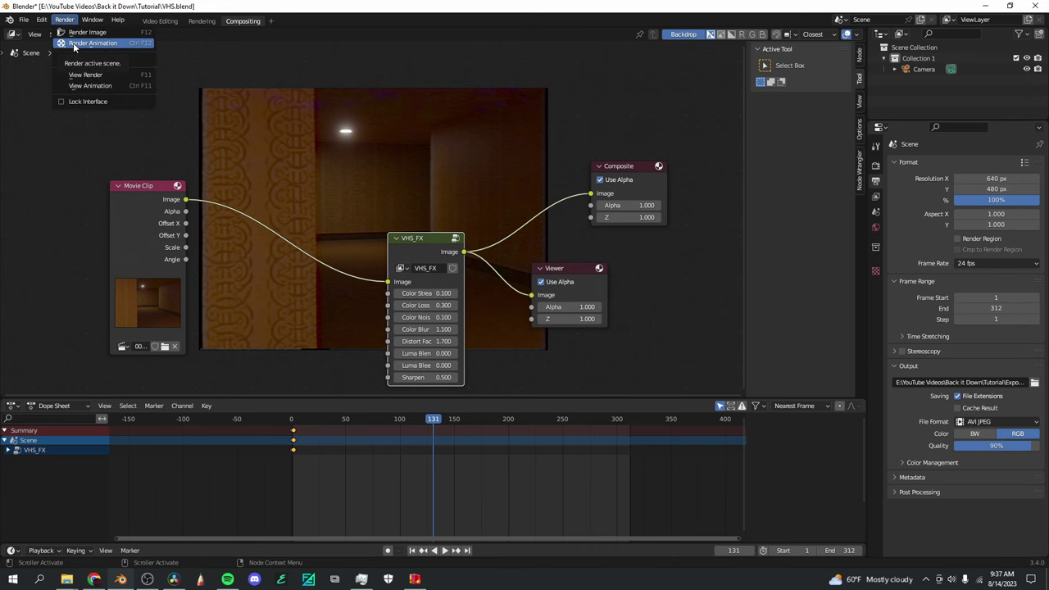
click(74, 43)
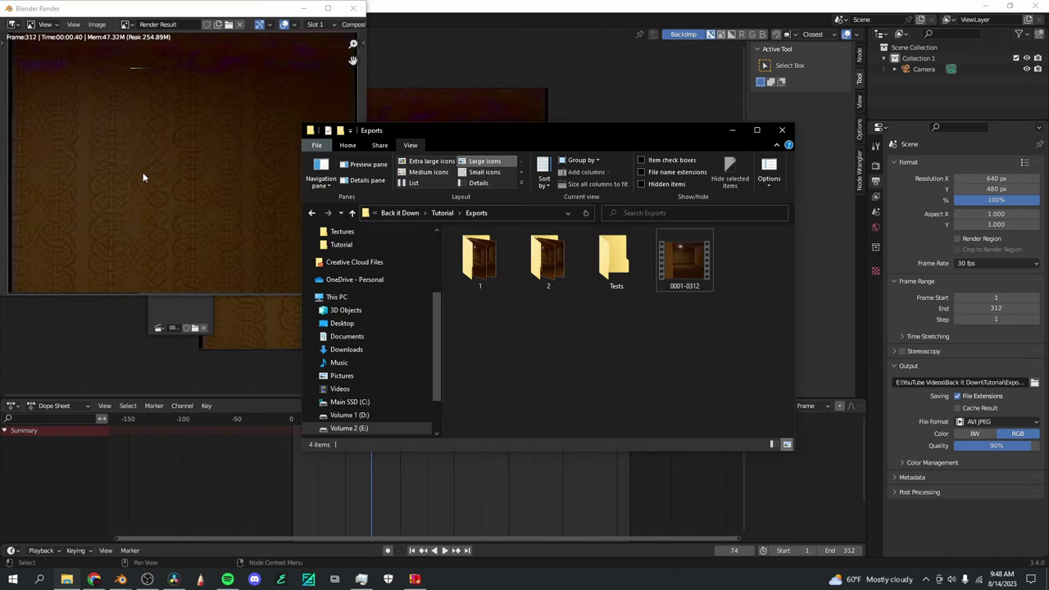
double_click(688, 261)
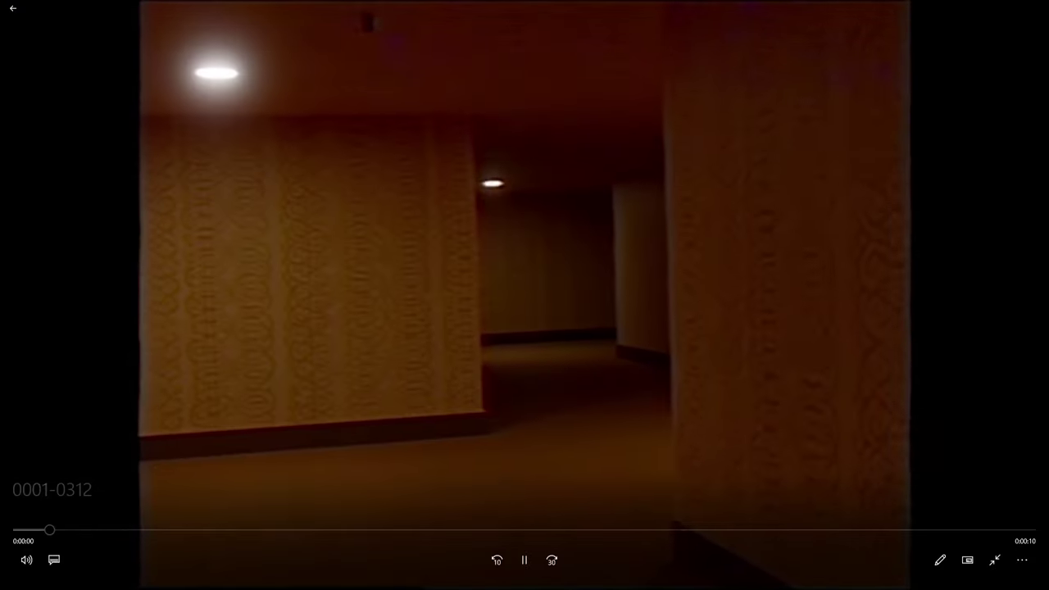